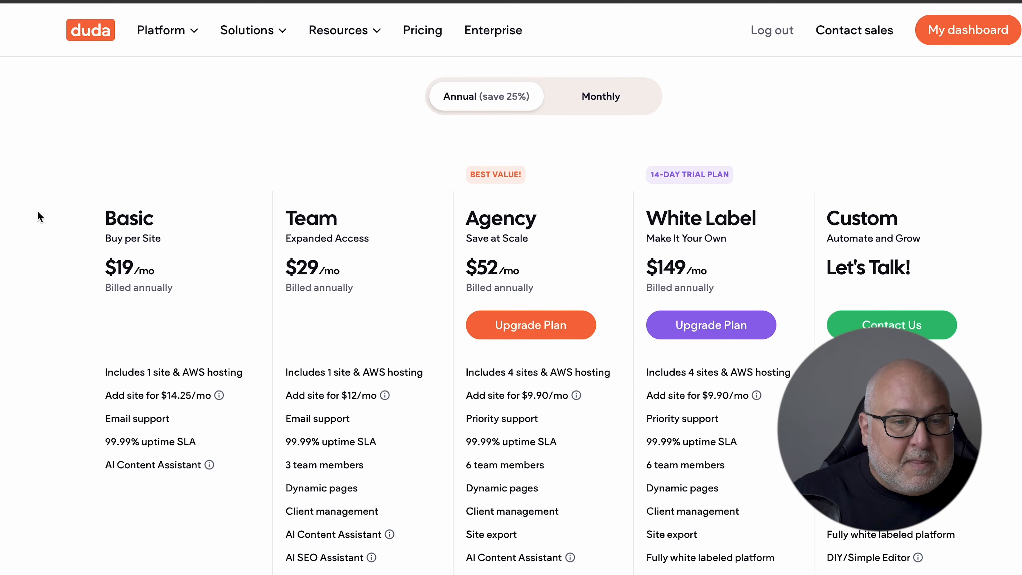
Compare the prices and features of the Basic, Team, Agency, White Label and Custom plans with annual billing
scroll(336, 208, up, 1)
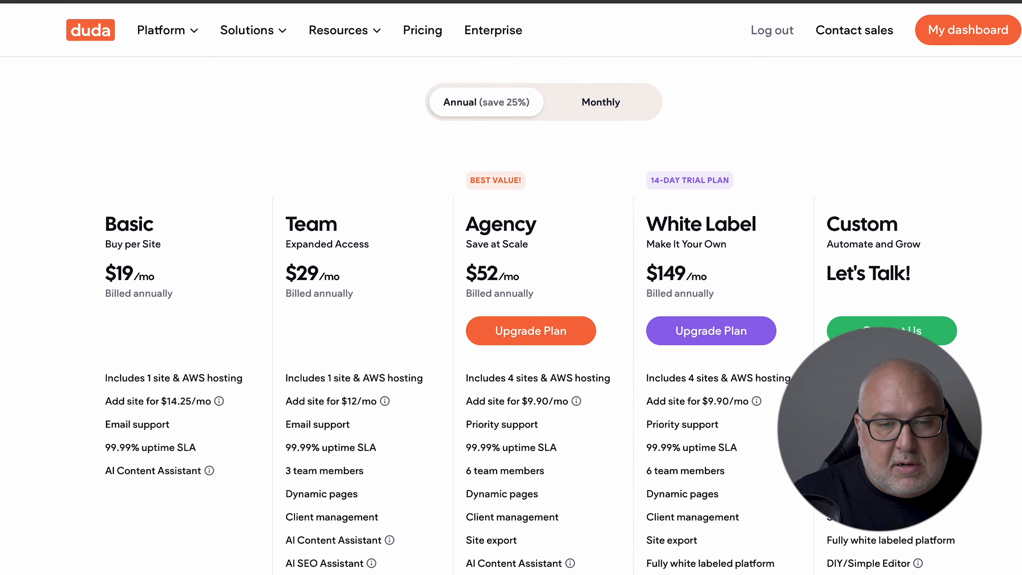
scroll(337, 211, down, 1)
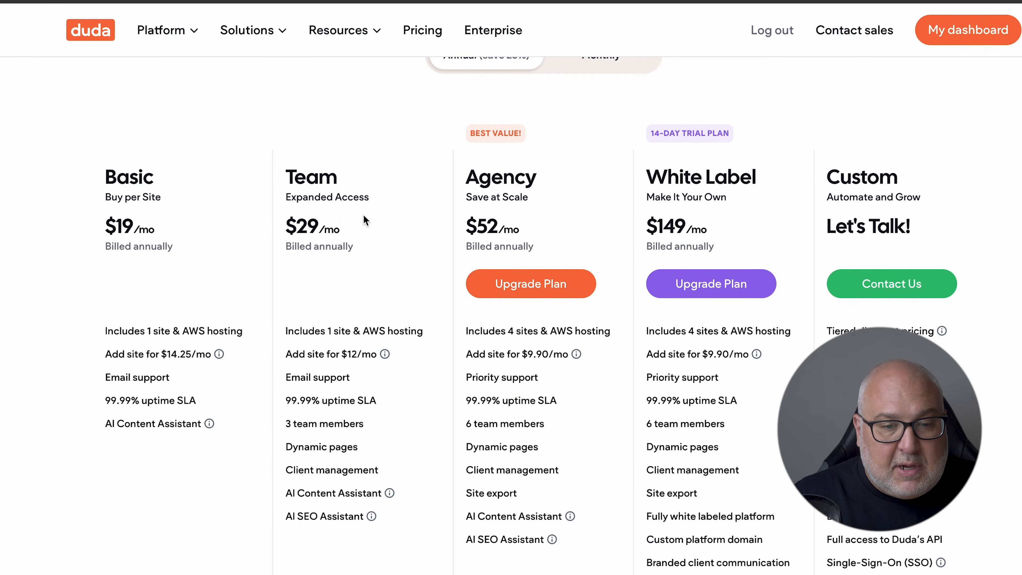
scroll(364, 221, down, 1)
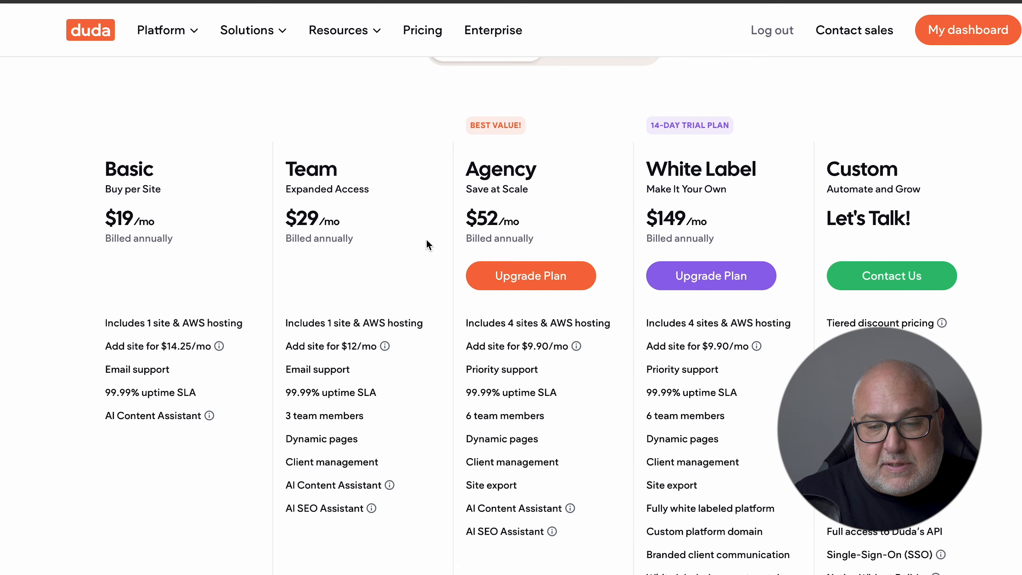
scroll(426, 244, down, 1)
scroll(425, 244, up, 5)
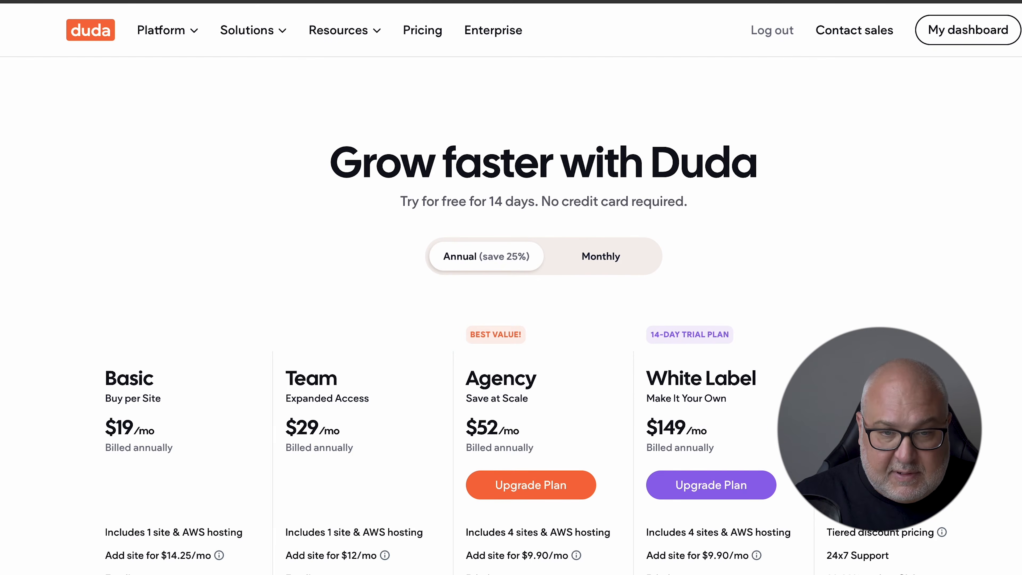
Switch to the dashboard's site list and start creating a new site
click(442, 1)
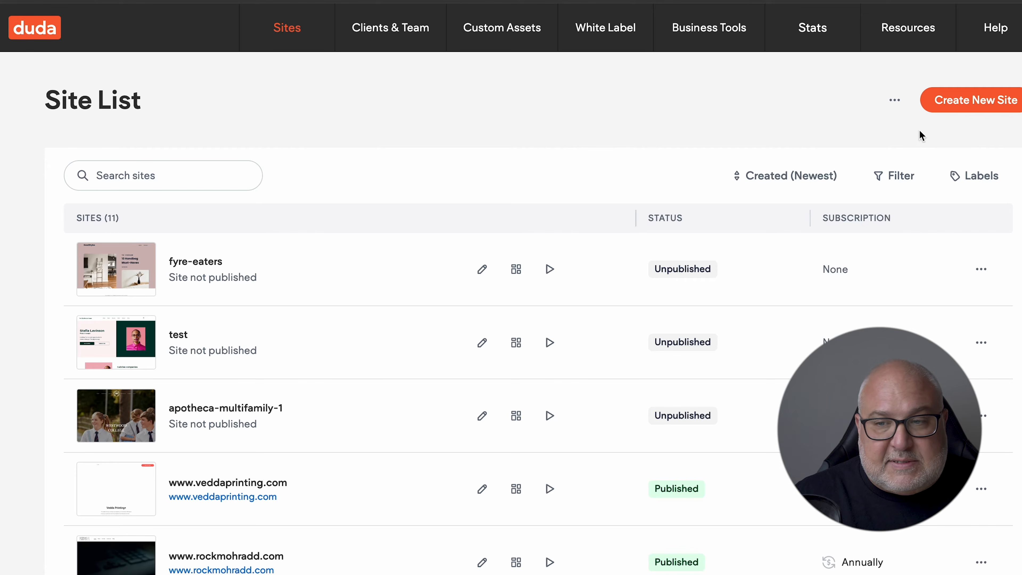
click(971, 100)
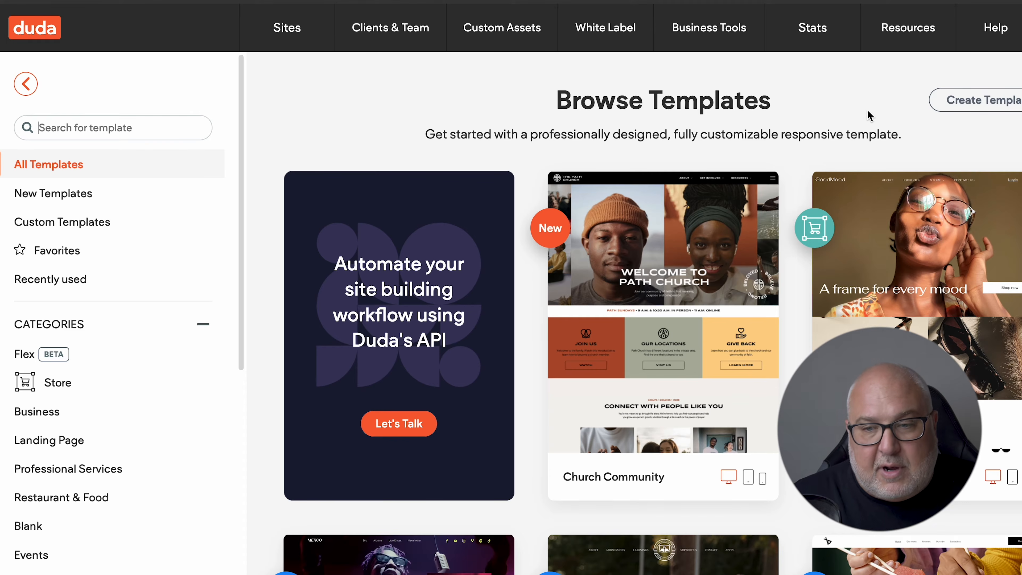
Browse the gallery of all templates, examining the Flex, store and new designs down to the home design and real estate ones
scroll(240, 171, down, 1)
scroll(242, 173, up, 1)
scroll(454, 210, down, 1)
scroll(455, 210, down, 2)
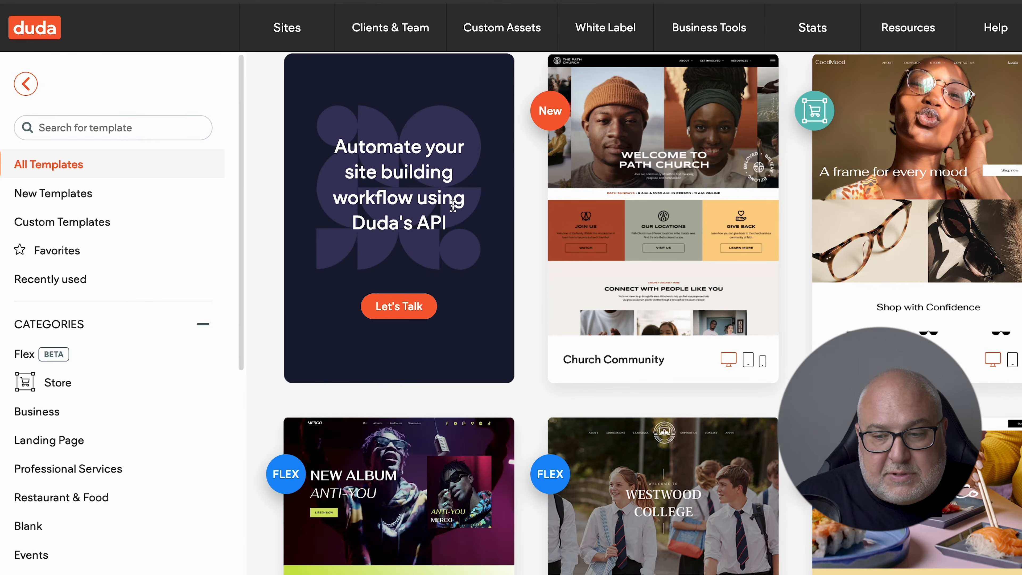
scroll(440, 206, down, 9)
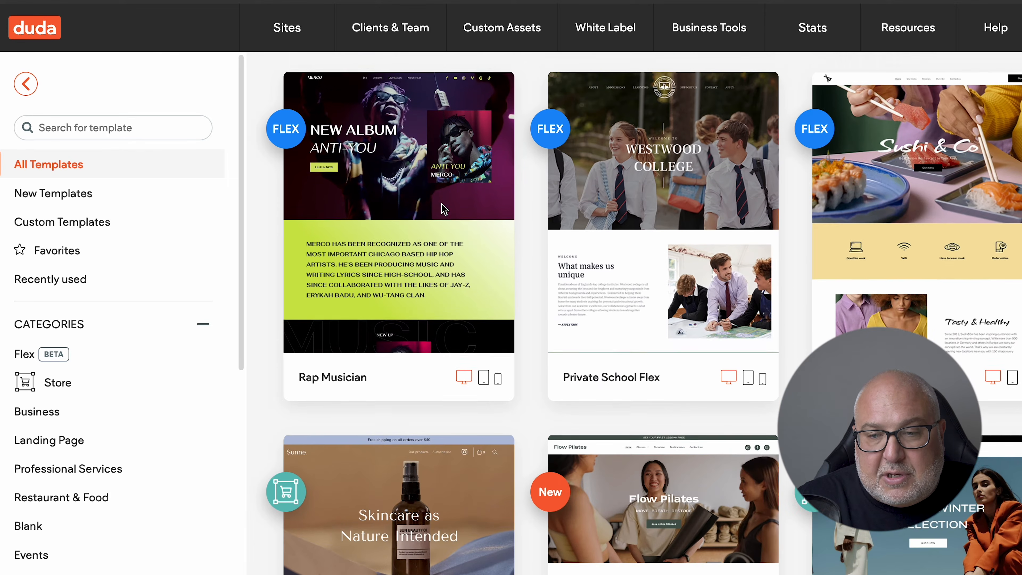
mouse_move(443, 210)
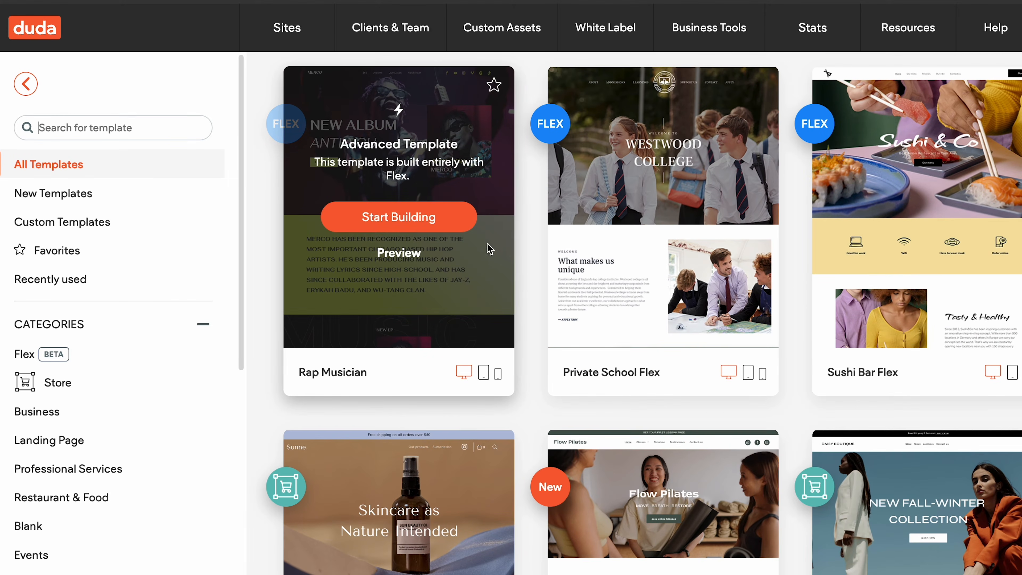
scroll(529, 253, down, 1)
mouse_move(764, 144)
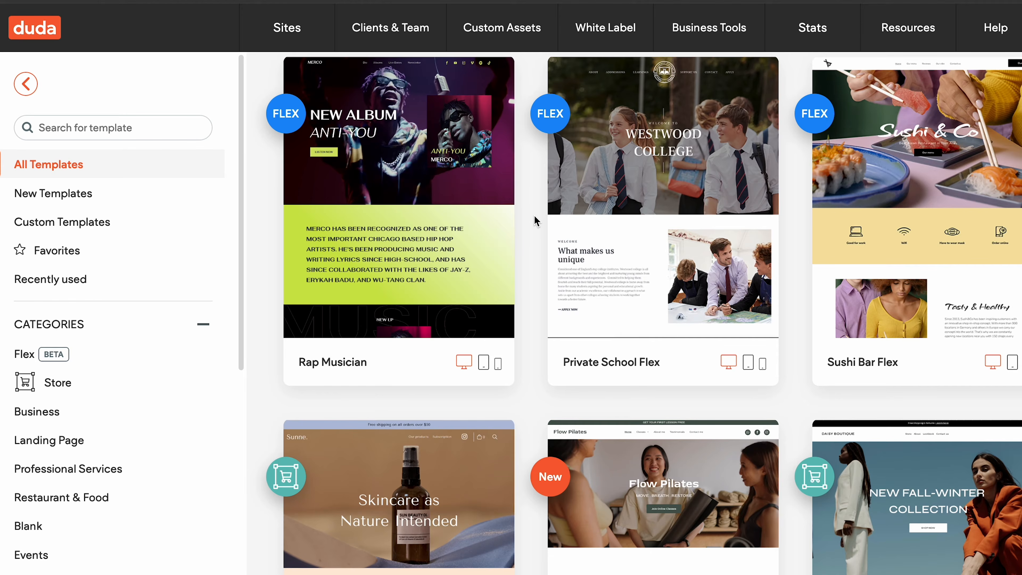
scroll(534, 220, down, 5)
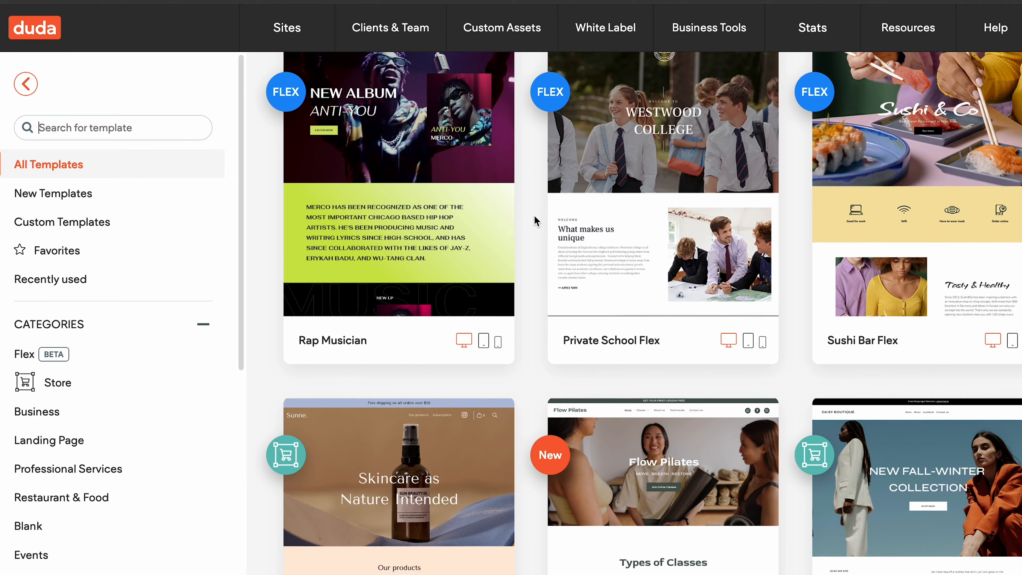
scroll(534, 221, down, 4)
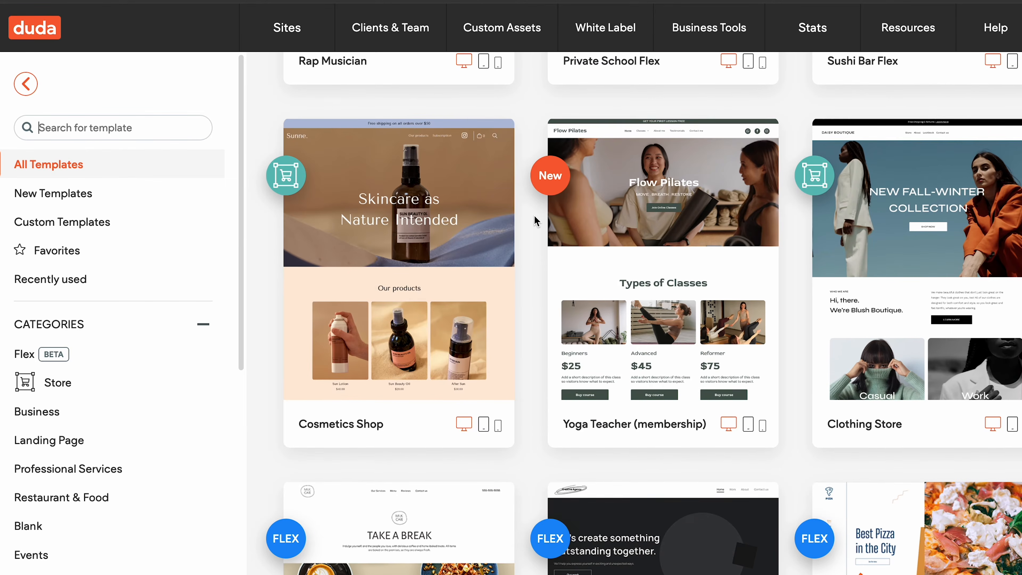
scroll(534, 220, down, 4)
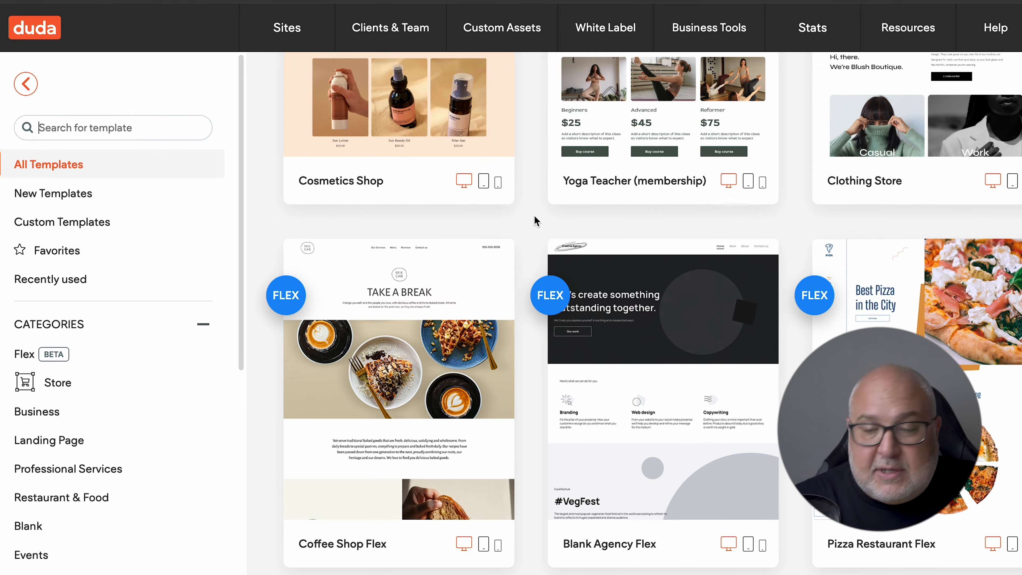
scroll(534, 220, down, 1)
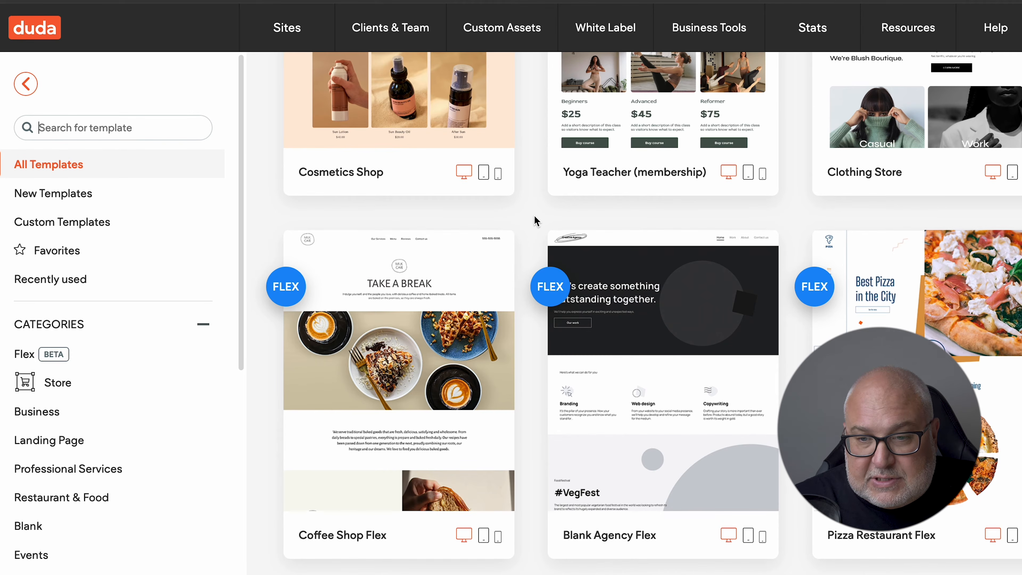
scroll(535, 221, down, 5)
scroll(535, 221, down, 5)
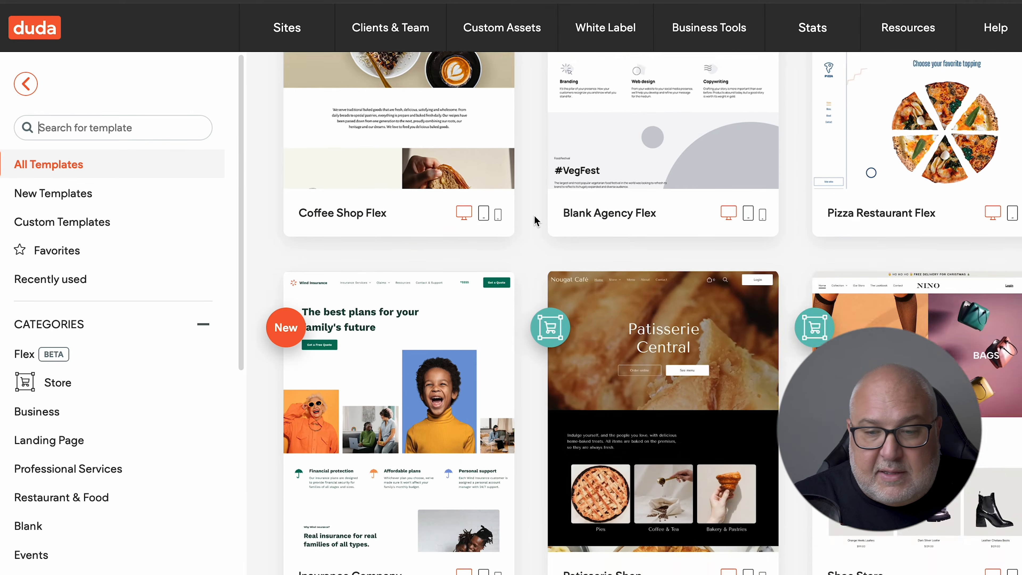
scroll(535, 216, down, 1)
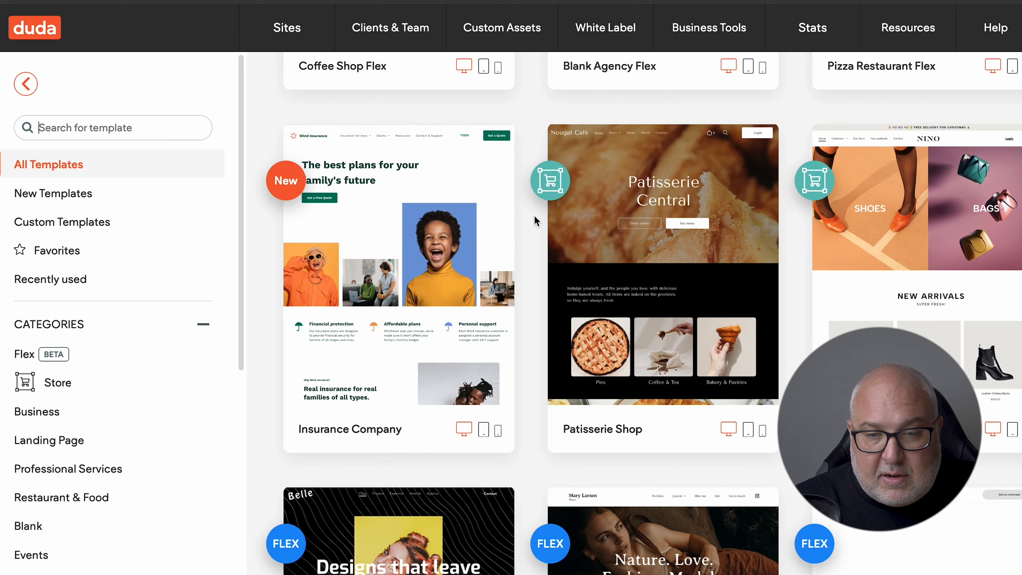
scroll(535, 221, down, 9)
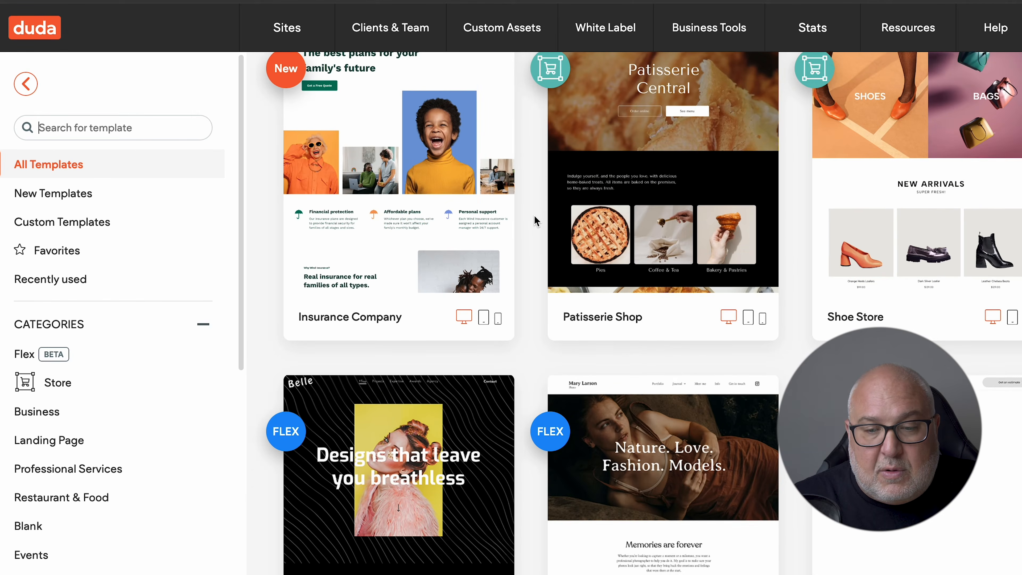
scroll(534, 221, down, 6)
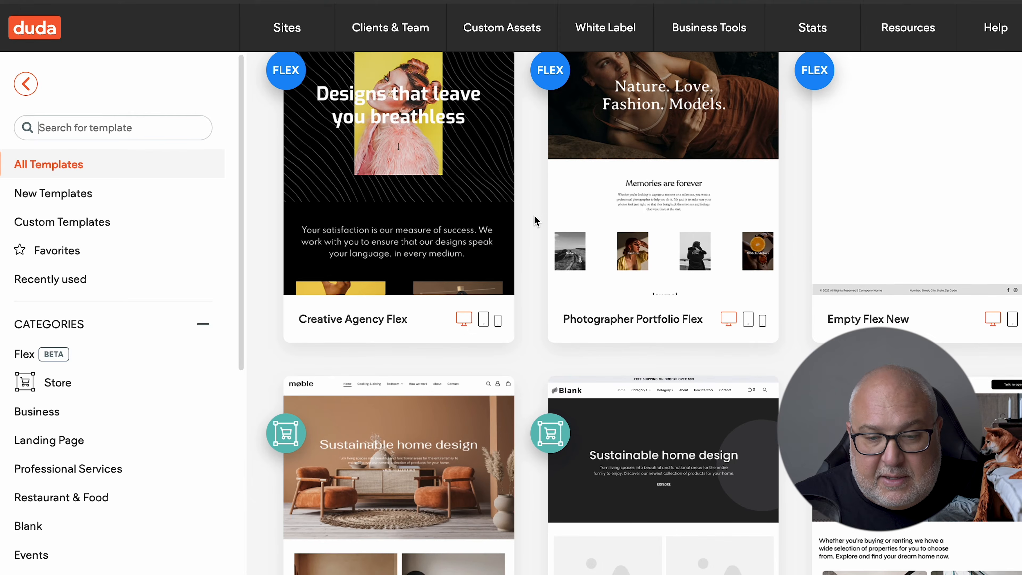
scroll(535, 221, down, 7)
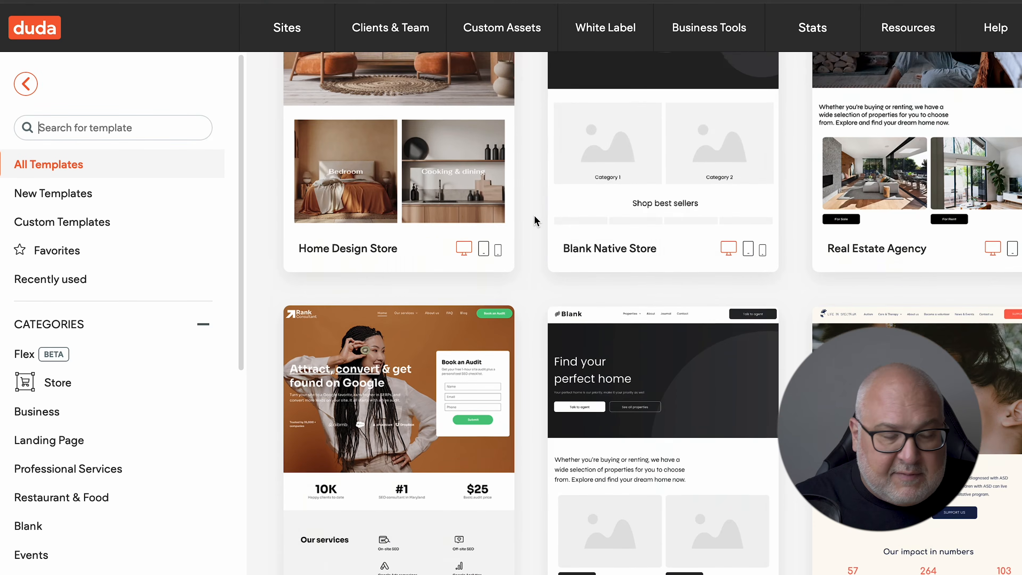
Examine the template categories and colour filters, and review the first rows of templates from Church Community to Yoga Teacher
scroll(536, 221, up, 20)
scroll(199, 227, down, 6)
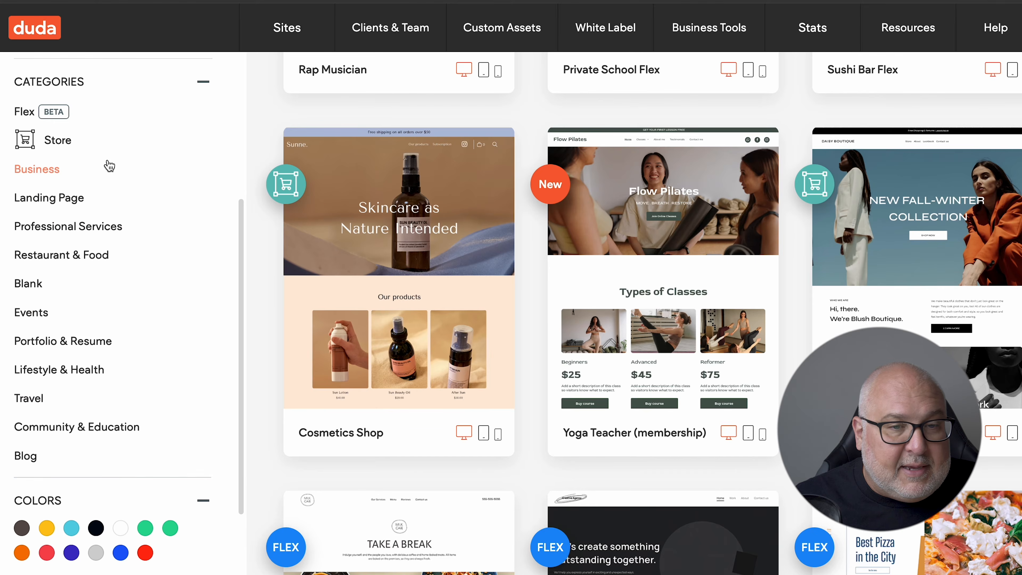
scroll(549, 200, up, 19)
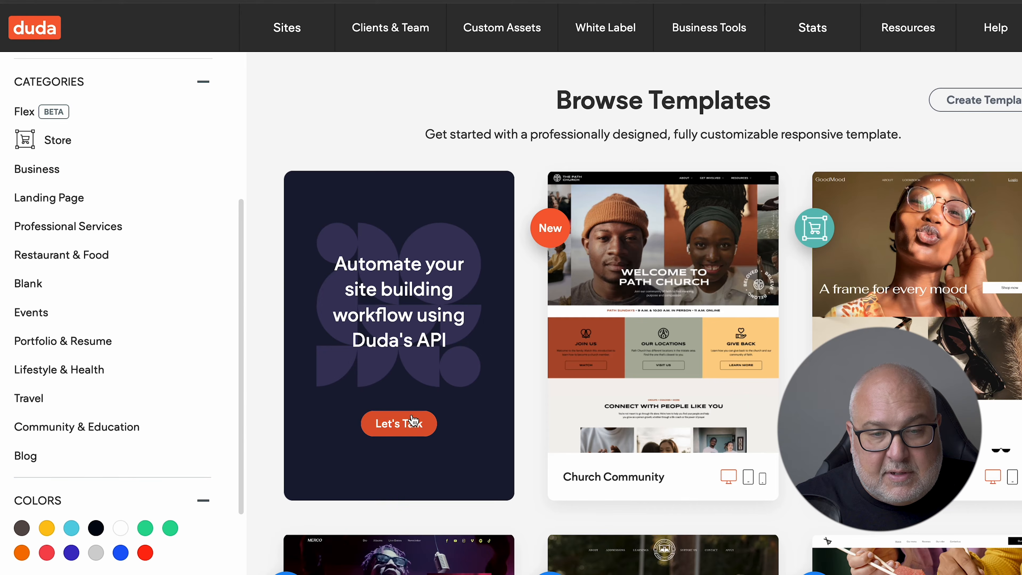
mouse_move(680, 233)
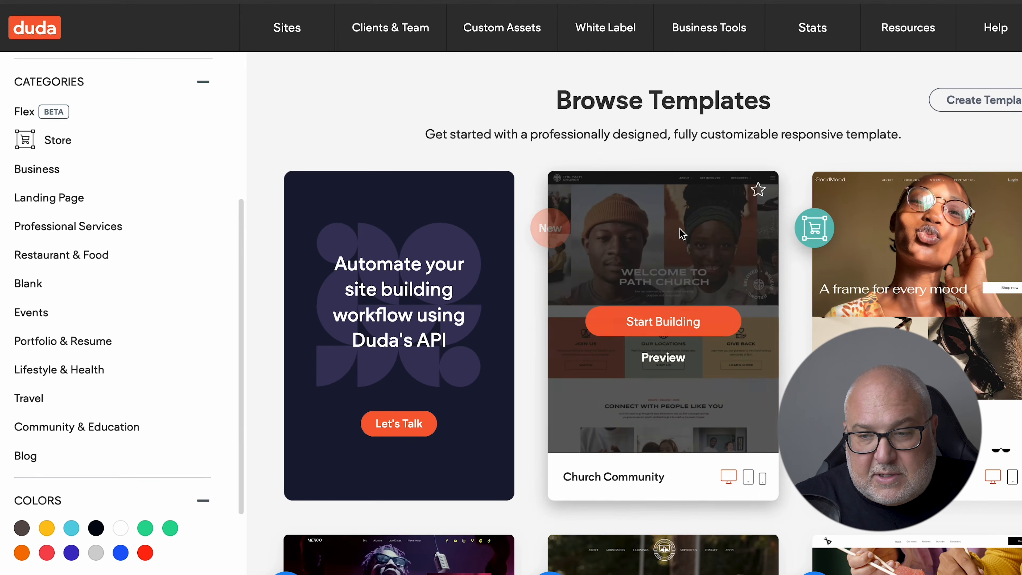
scroll(682, 234, down, 2)
scroll(682, 233, down, 8)
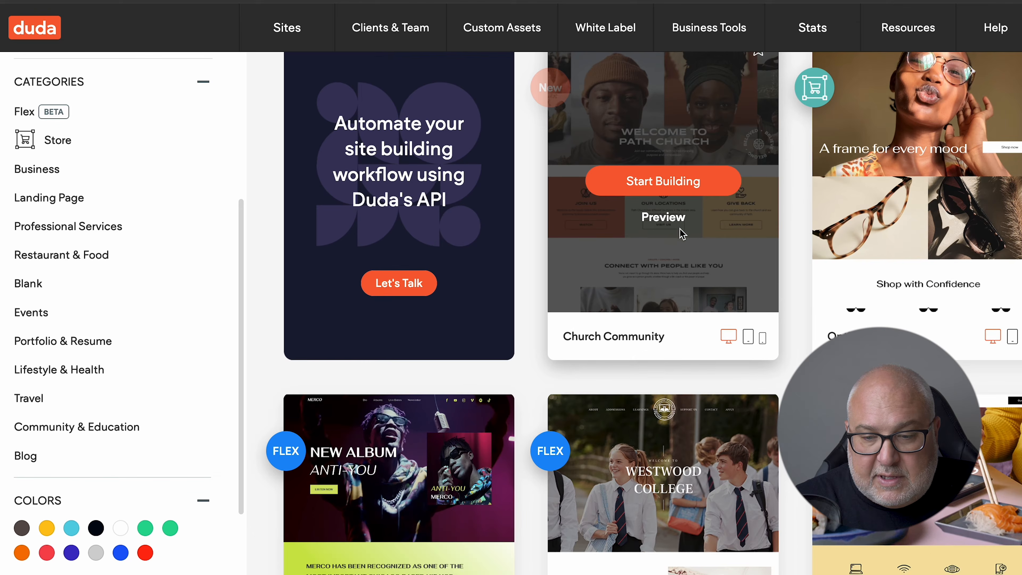
scroll(681, 233, up, 1)
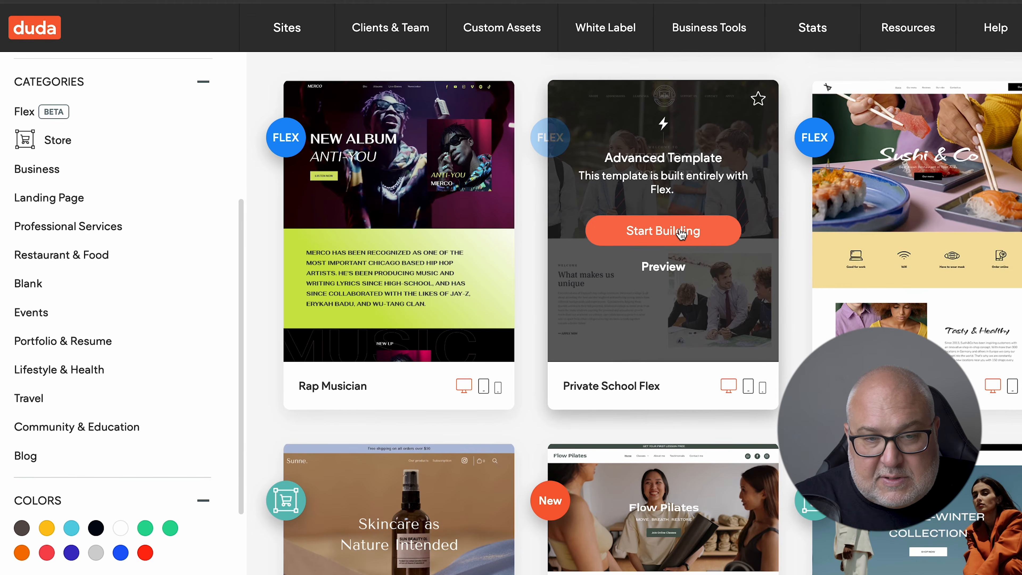
scroll(681, 233, down, 6)
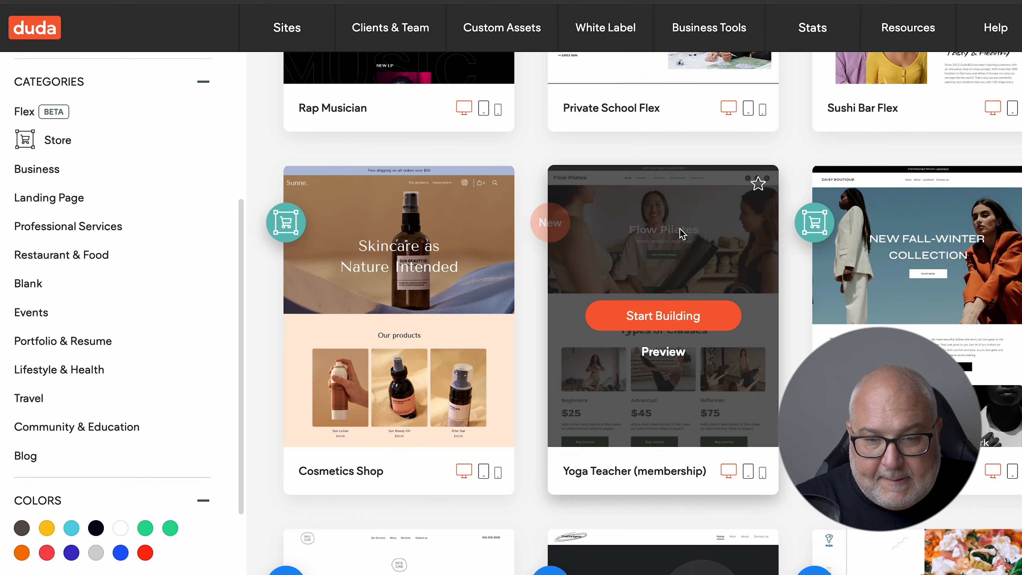
scroll(777, 304, up, 2)
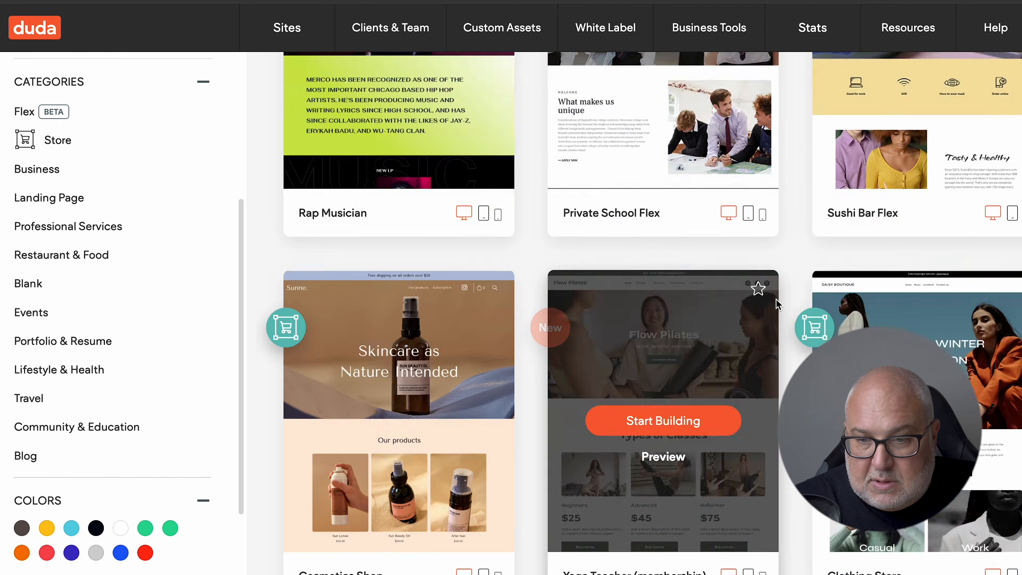
scroll(777, 304, up, 10)
scroll(776, 304, down, 1)
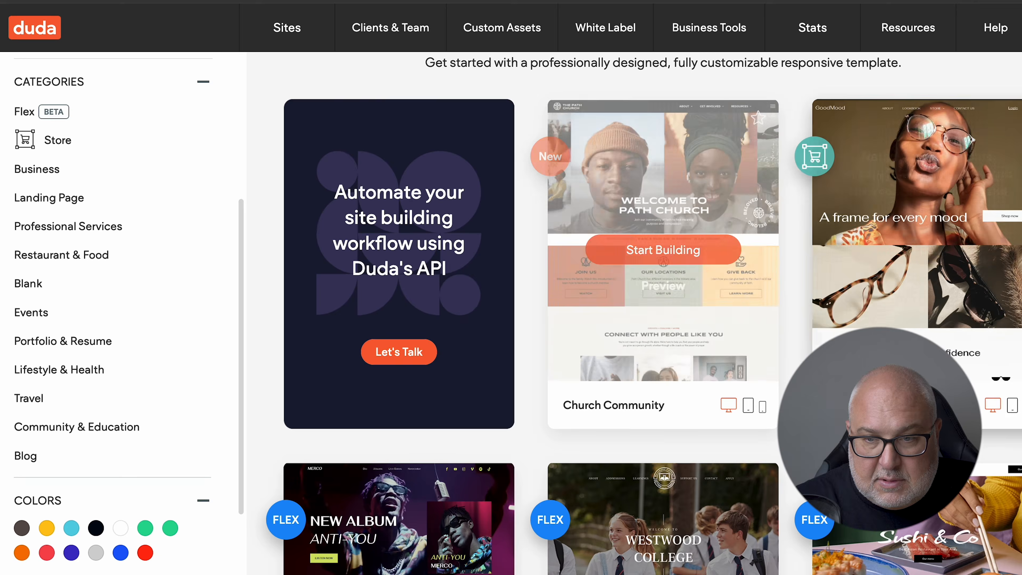
Create a new site named "Test Site" from the Sushi Bar Flex template
scroll(801, 306, down, 9)
scroll(801, 306, up, 3)
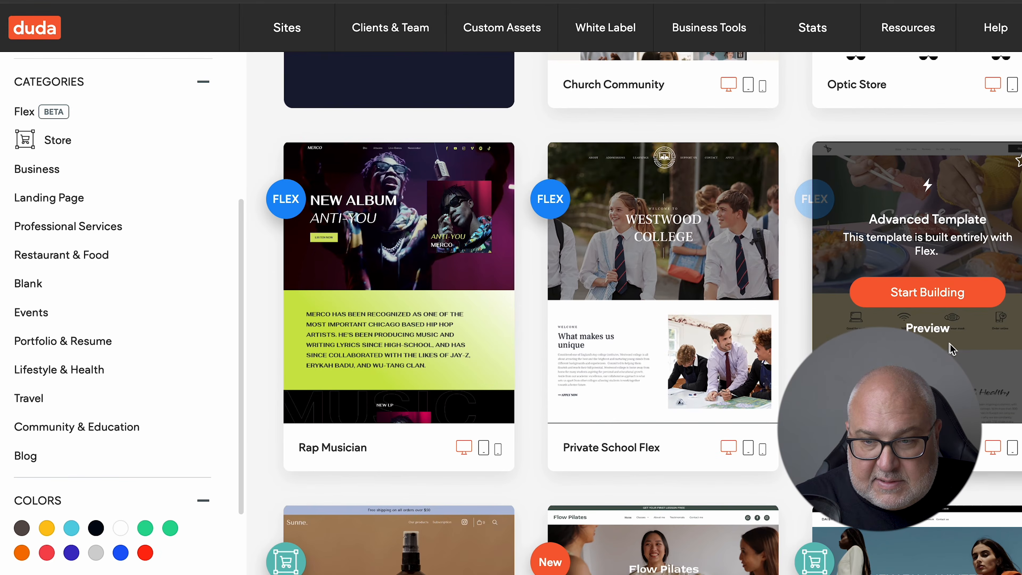
mouse_move(918, 242)
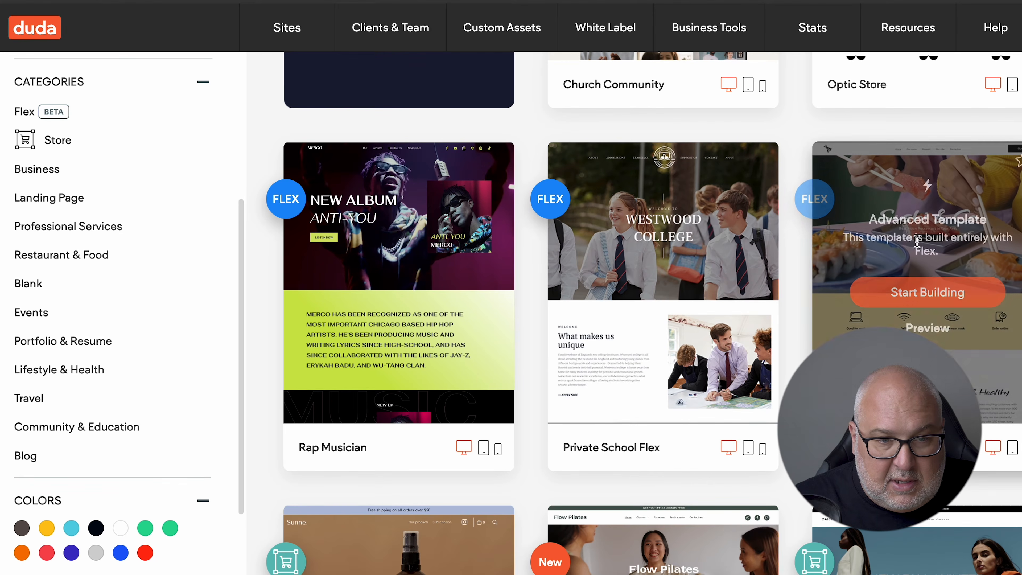
click(940, 296)
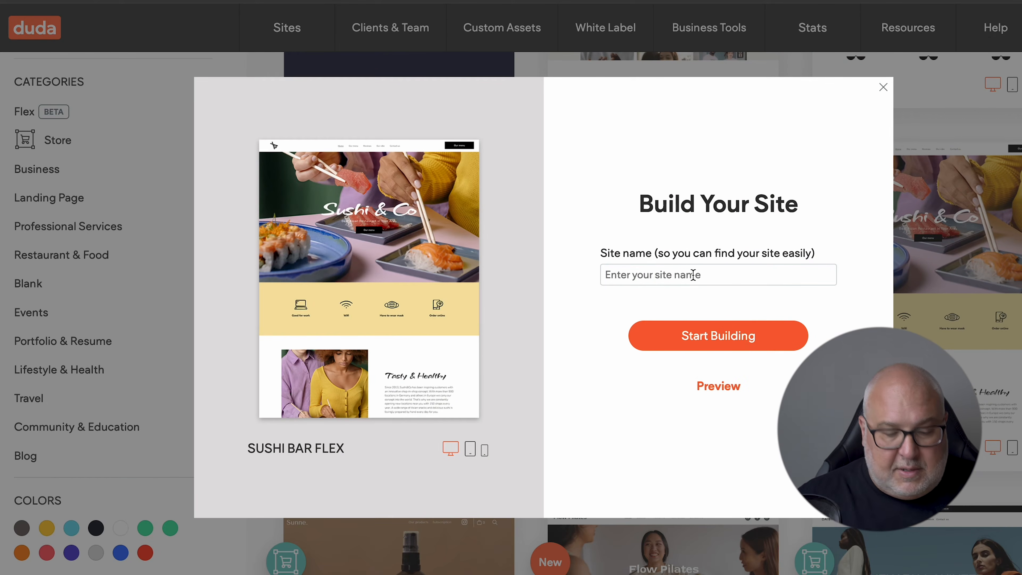
text(Test Site)
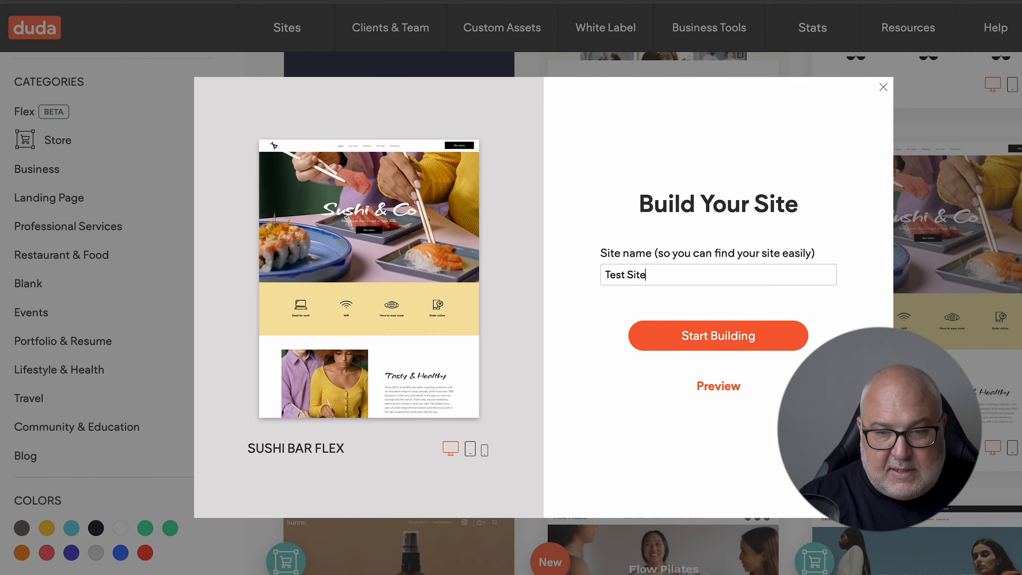
key(Return)
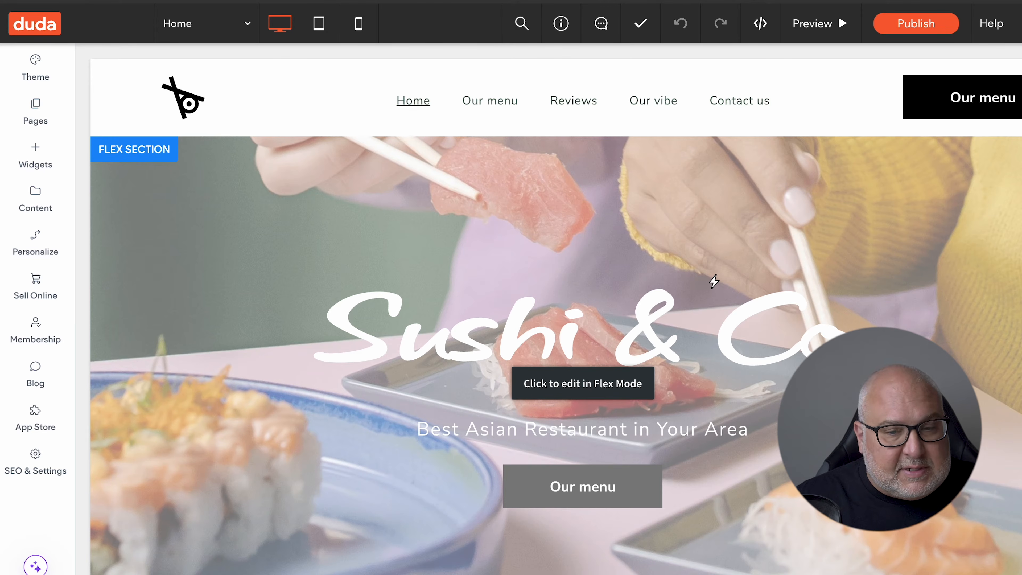
Open the home page's Sushi & Co hero section in Flex mode and dismiss the Flex introduction
double_click(582, 385)
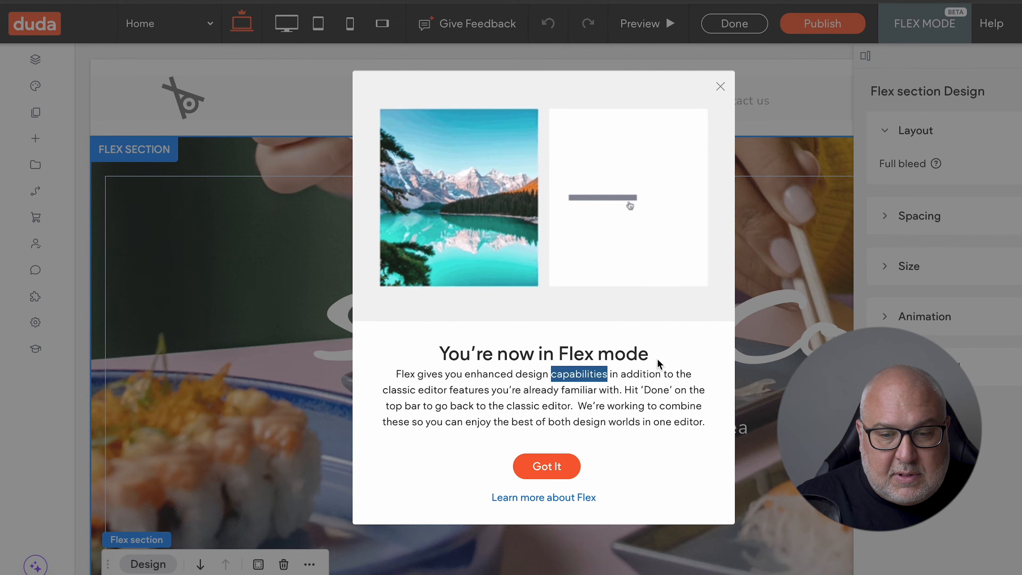
click(720, 86)
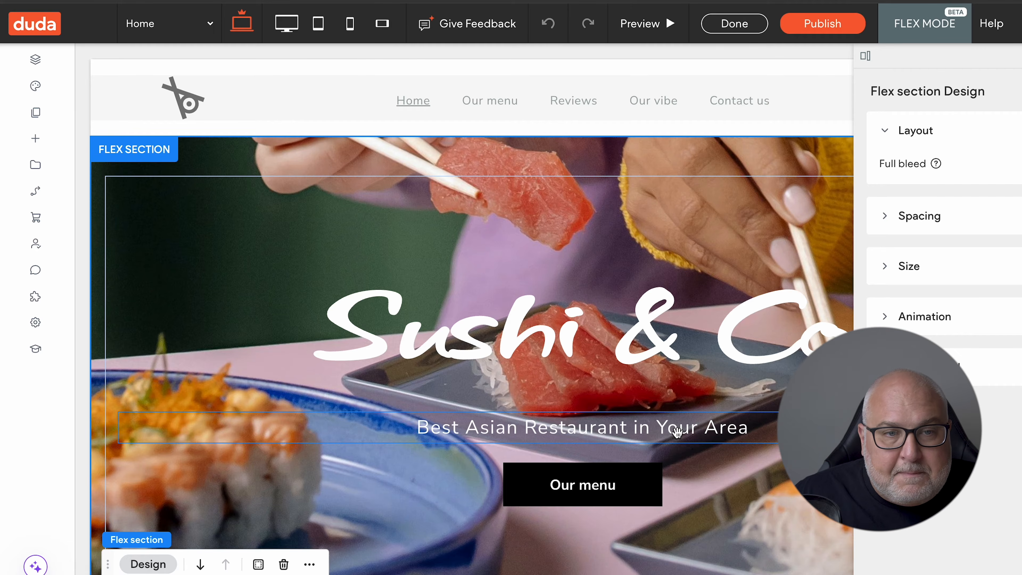
scroll(662, 415, down, 1)
scroll(661, 414, down, 15)
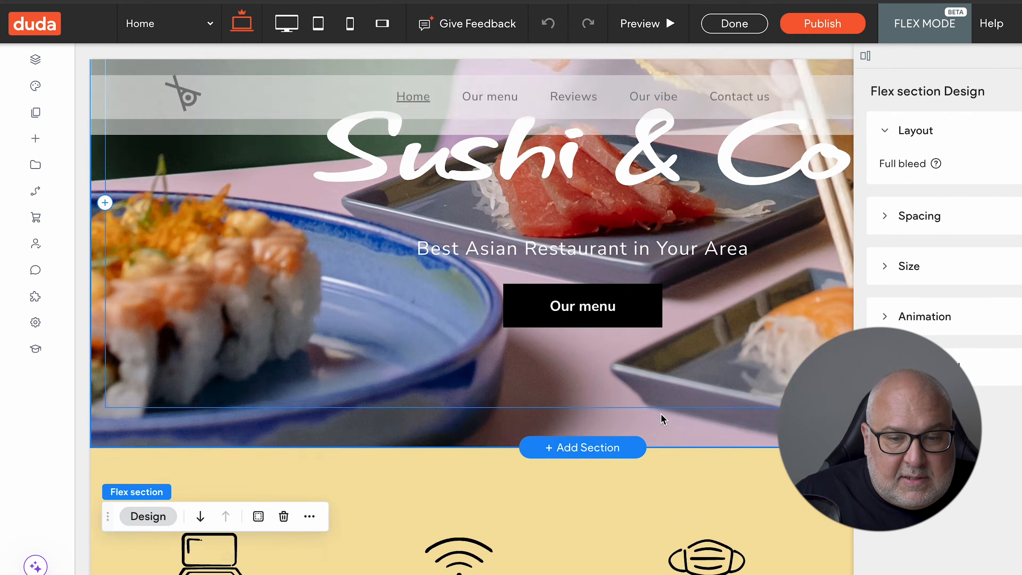
Replace the hero tagline "Best Asian Restaurant in Your Area" with "Your headline here"
scroll(662, 415, down, 10)
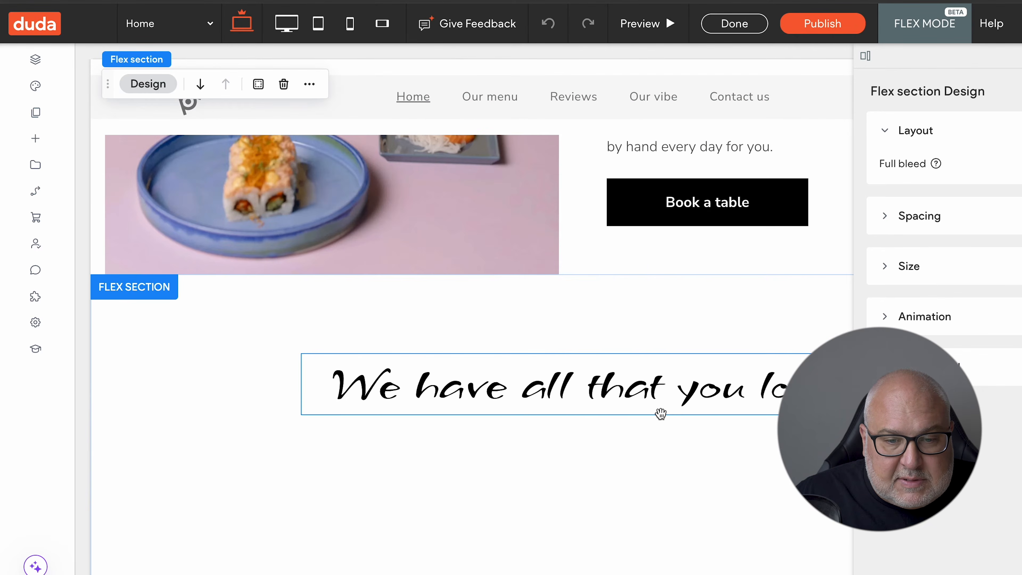
scroll(661, 415, up, 15)
scroll(660, 413, up, 8)
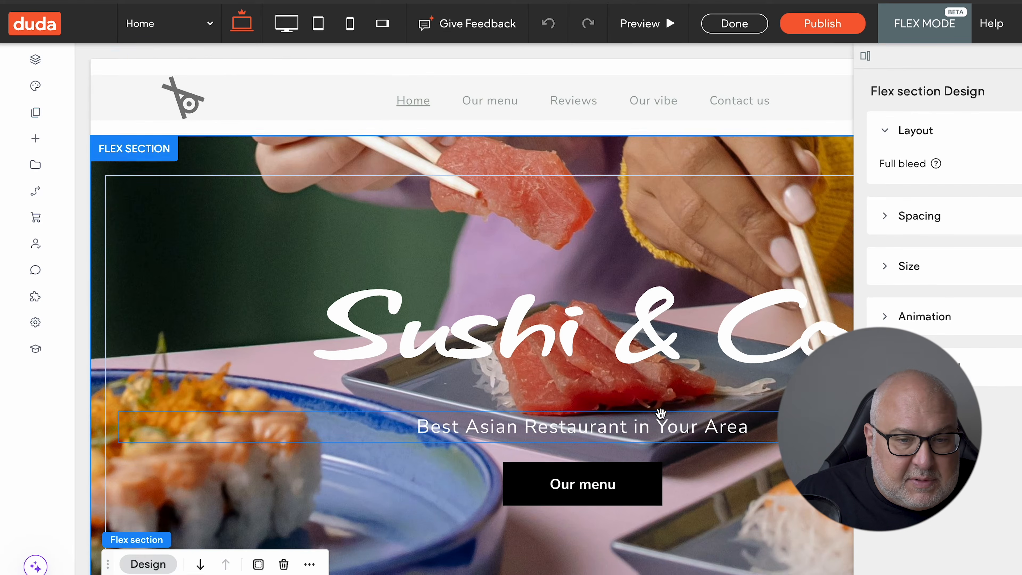
double_click(558, 342)
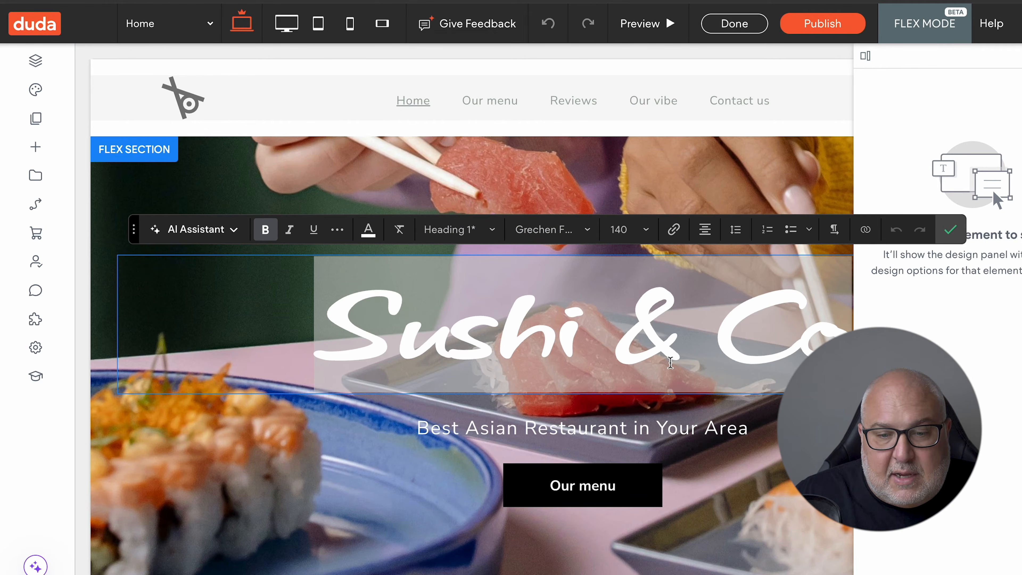
double_click(621, 425)
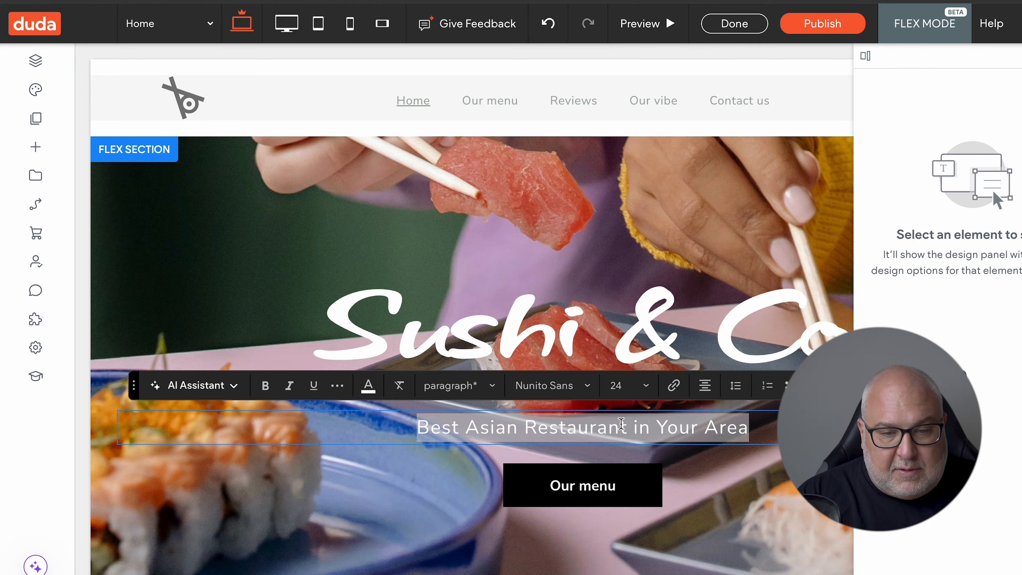
text(Your headline here)
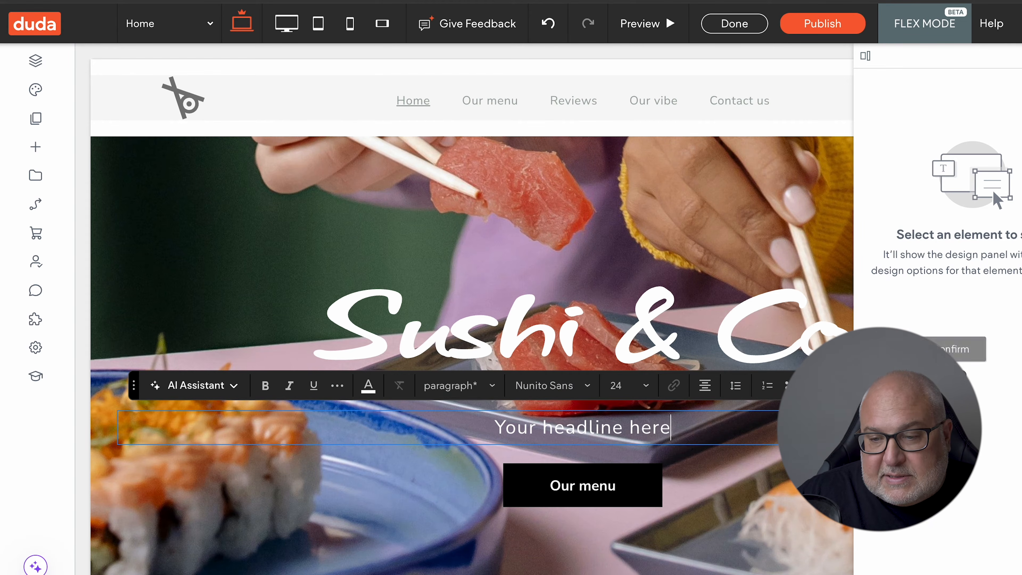
click(950, 385)
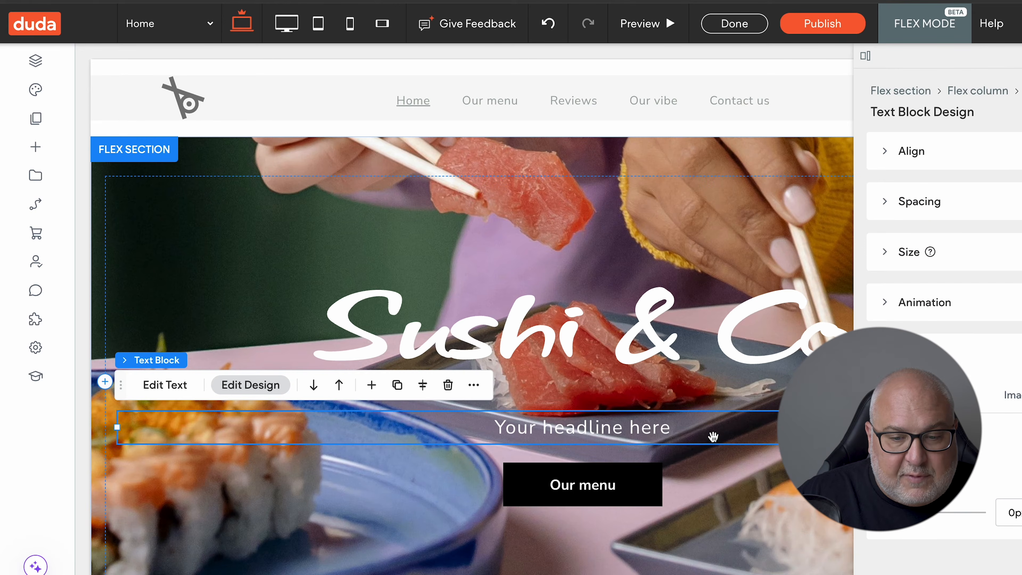
Examine the alignment and spacing settings of the hero's tagline and Sushi & Co title text blocks
scroll(707, 364, down, 3)
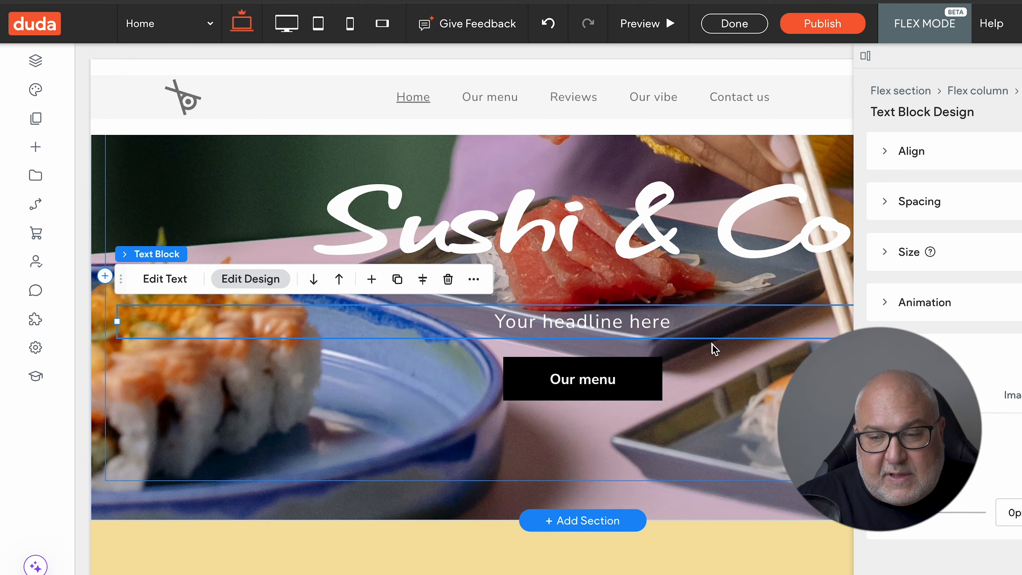
scroll(712, 343, up, 3)
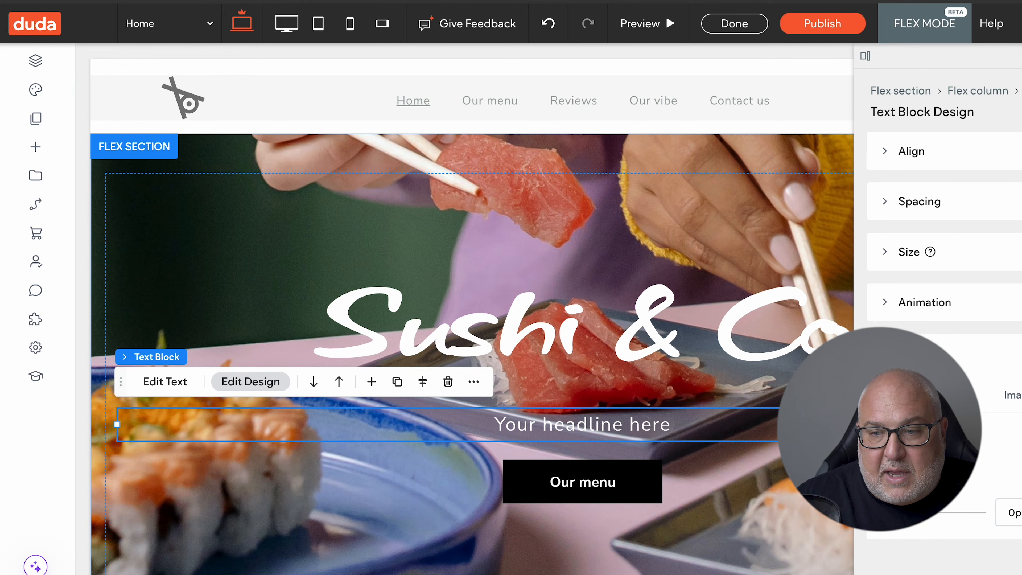
click(890, 154)
click(888, 249)
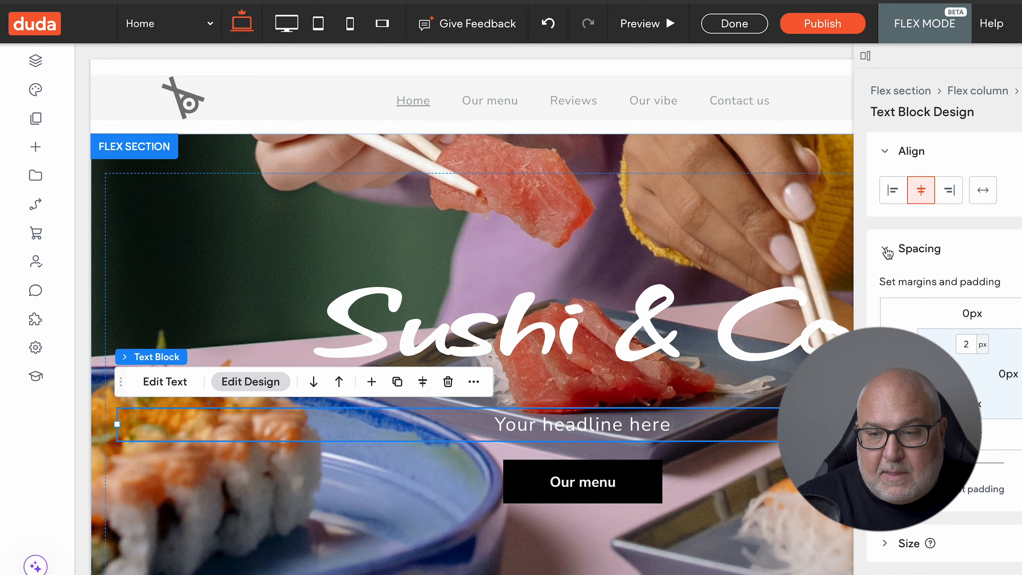
double_click(568, 331)
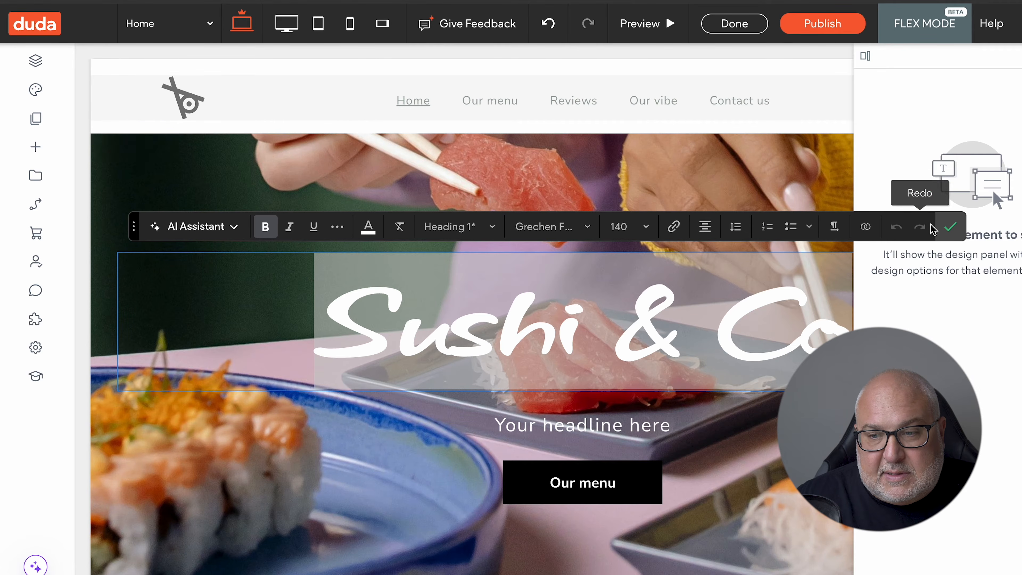
click(950, 226)
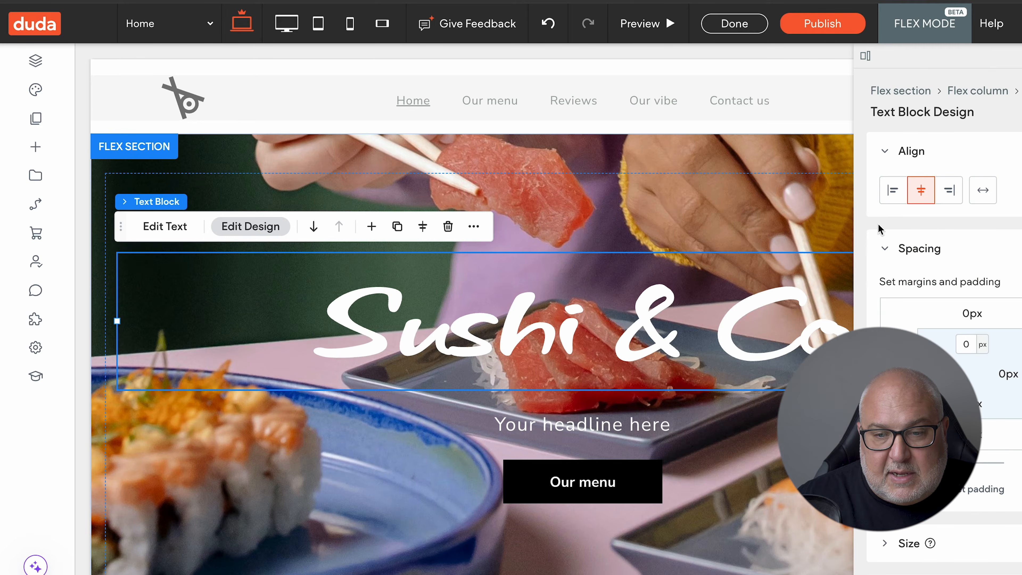
Slightly reduce the spacing between elements in the hero's flex column and check its margin and padding settings
click(405, 182)
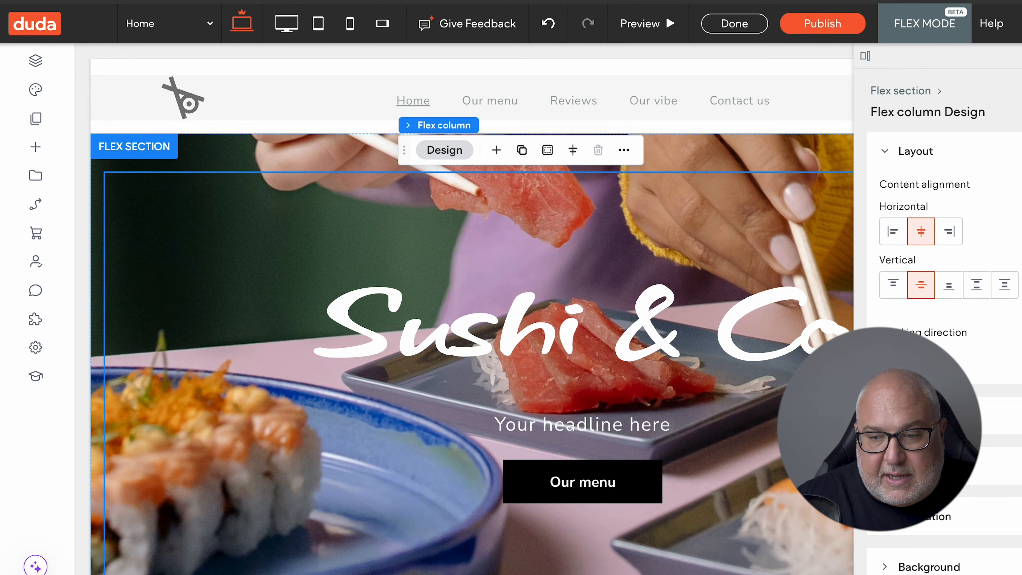
scroll(997, 400, down, 3)
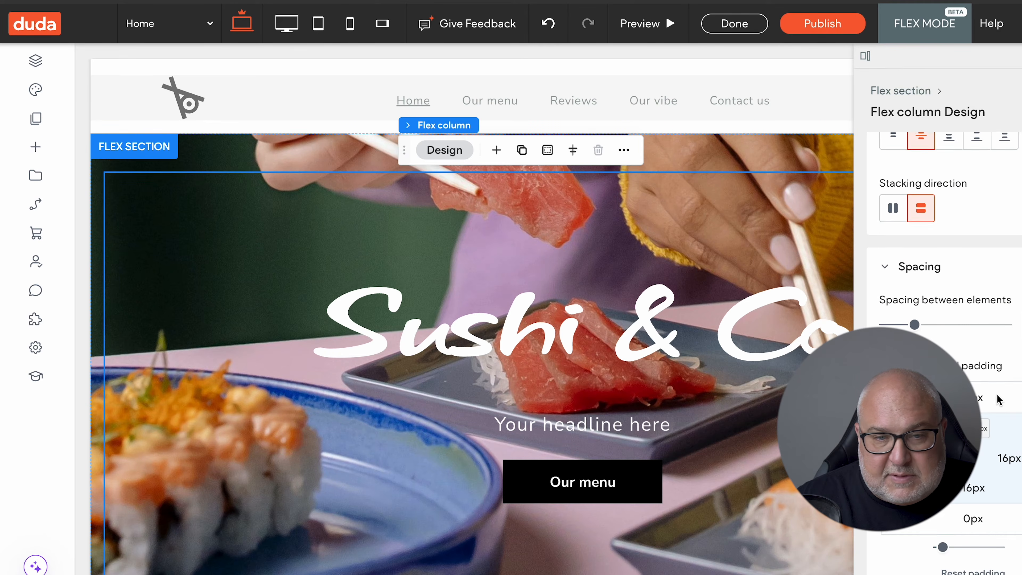
scroll(682, 237, up, 1)
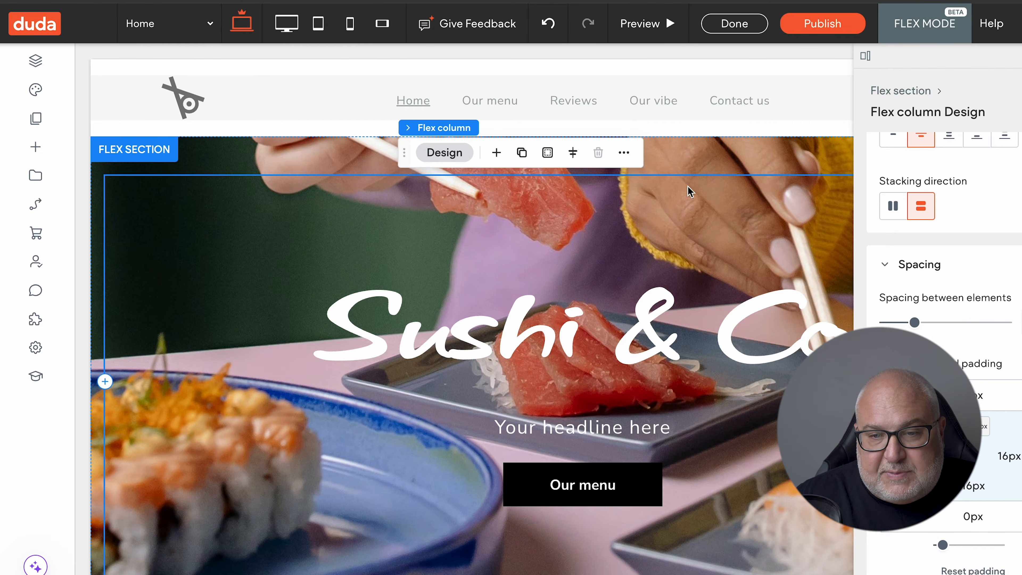
mouse_move(916, 327)
mouse_down()
mouse_move(905, 324)
mouse_move(929, 329)
mouse_move(909, 325)
mouse_up()
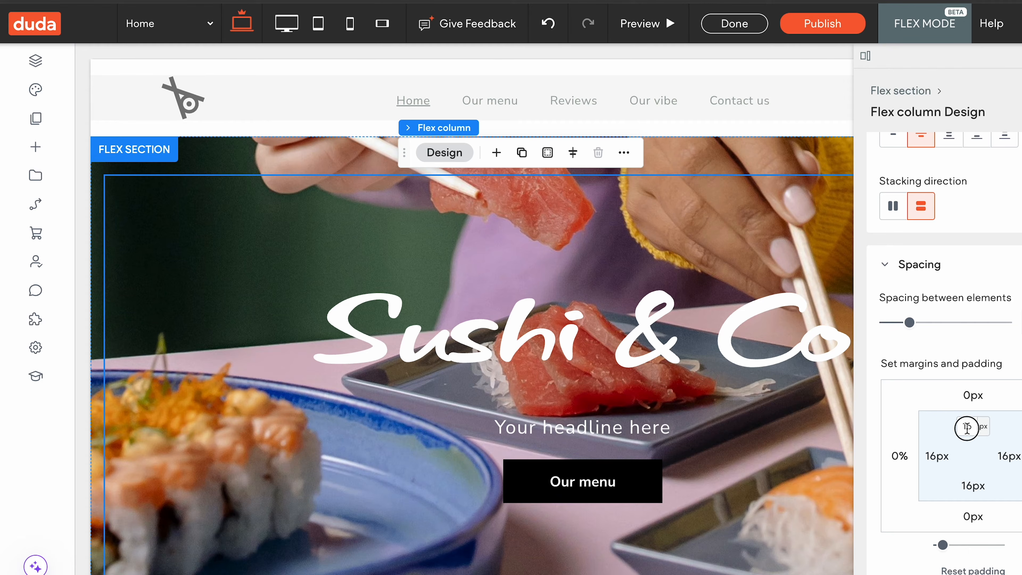
click(984, 427)
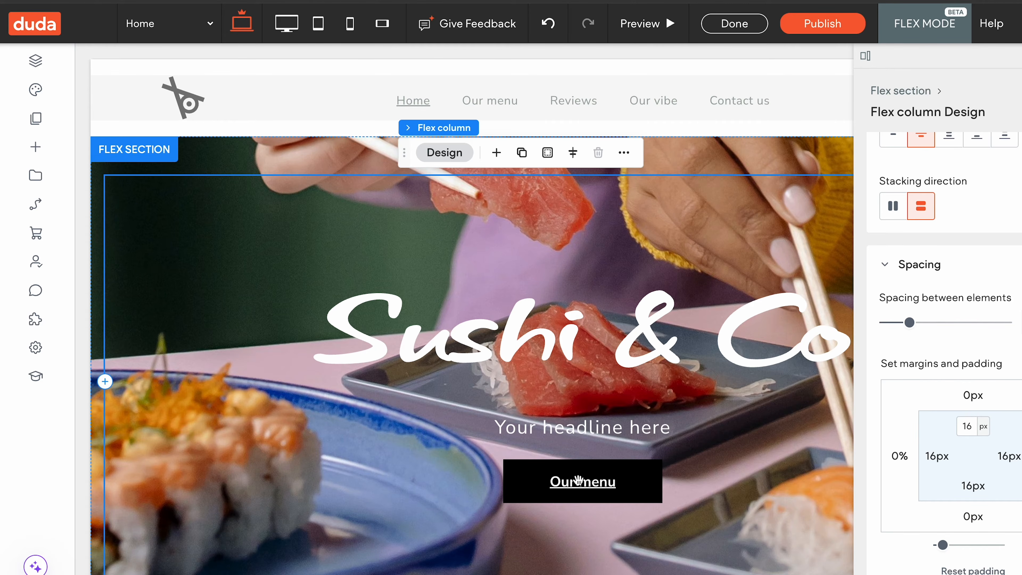
Examine the design options and additional actions of the hero's Our menu button
click(628, 479)
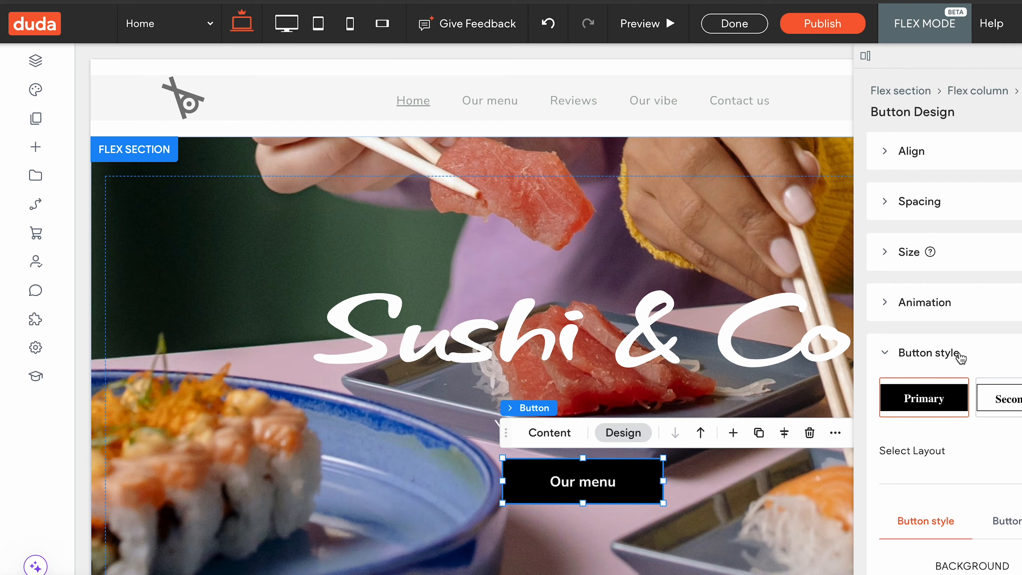
scroll(1020, 394, down, 6)
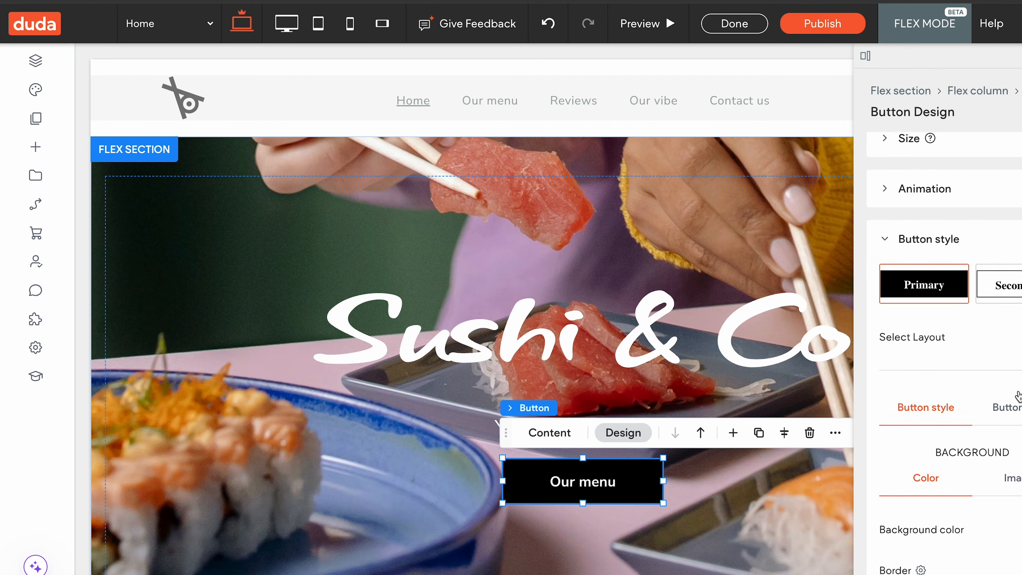
scroll(1019, 394, up, 5)
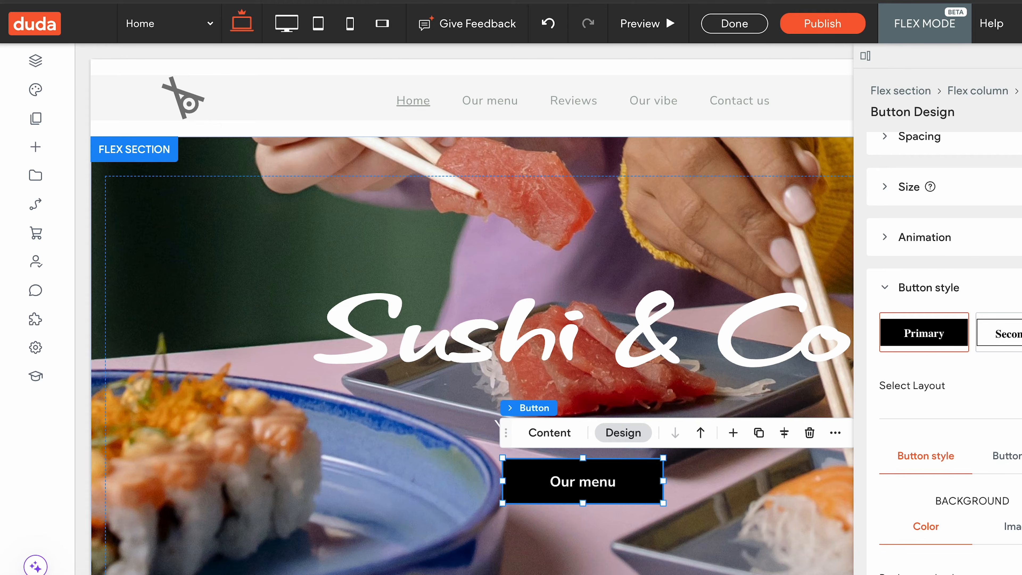
click(836, 432)
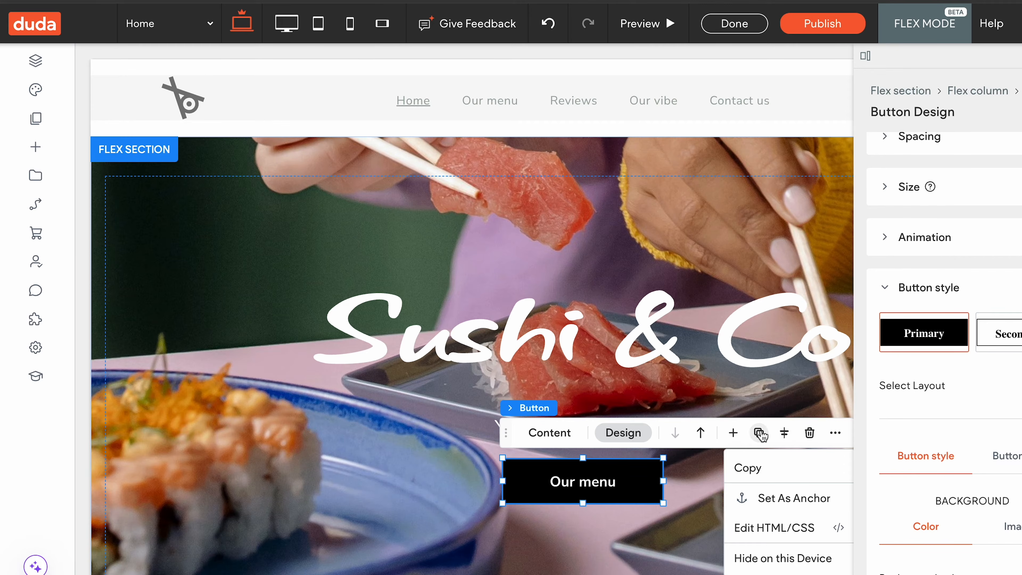
click(836, 434)
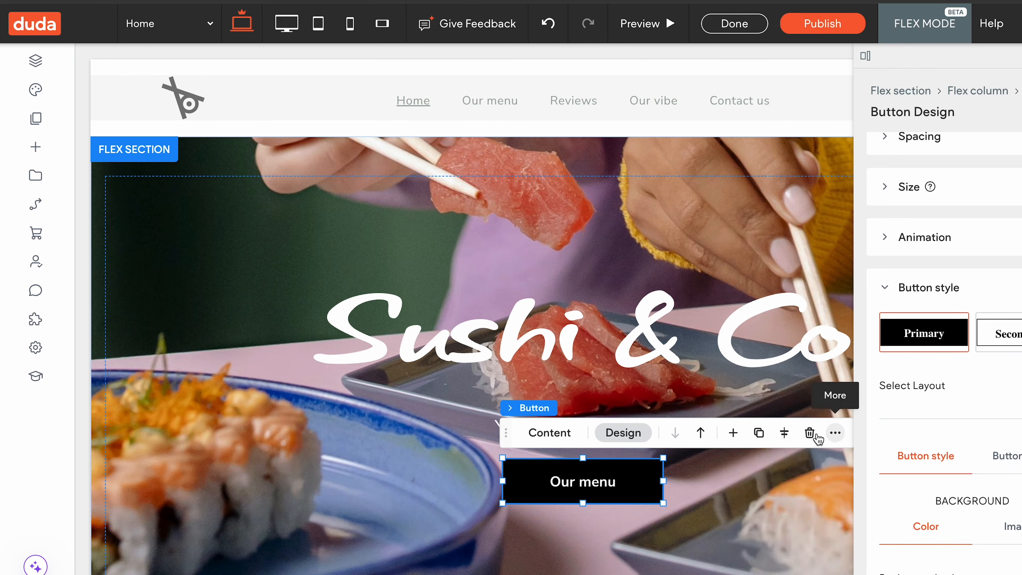
Set the hero button's text to "Start Here!" and review its link destination options, keeping the existing Our menu page
click(552, 436)
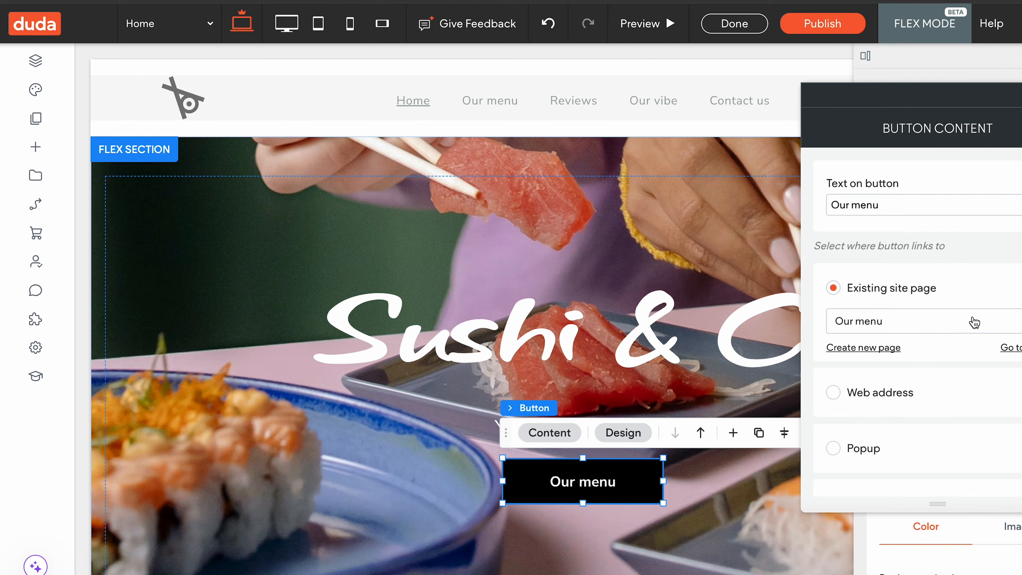
triple_click(901, 205)
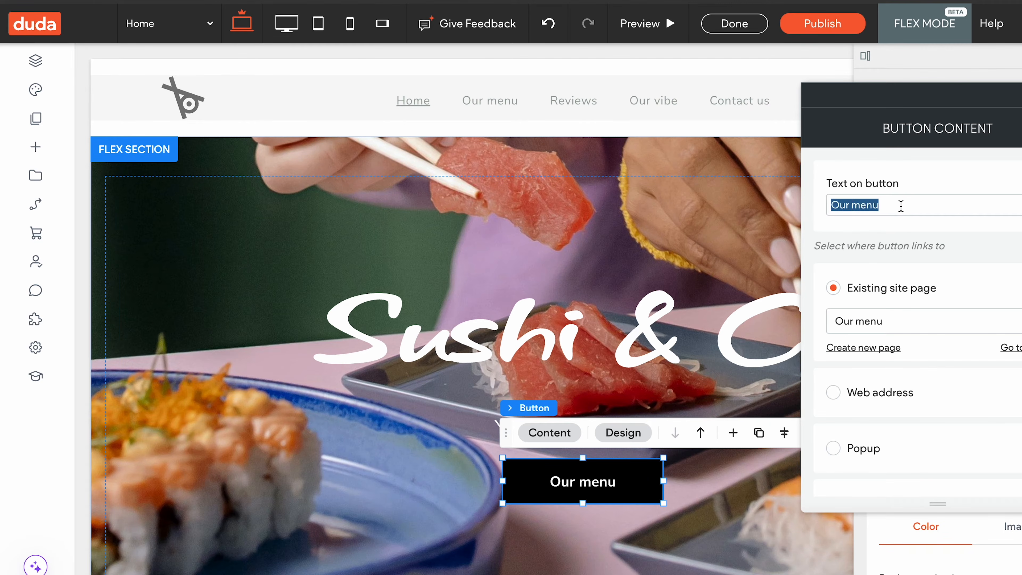
text(Start Here!)
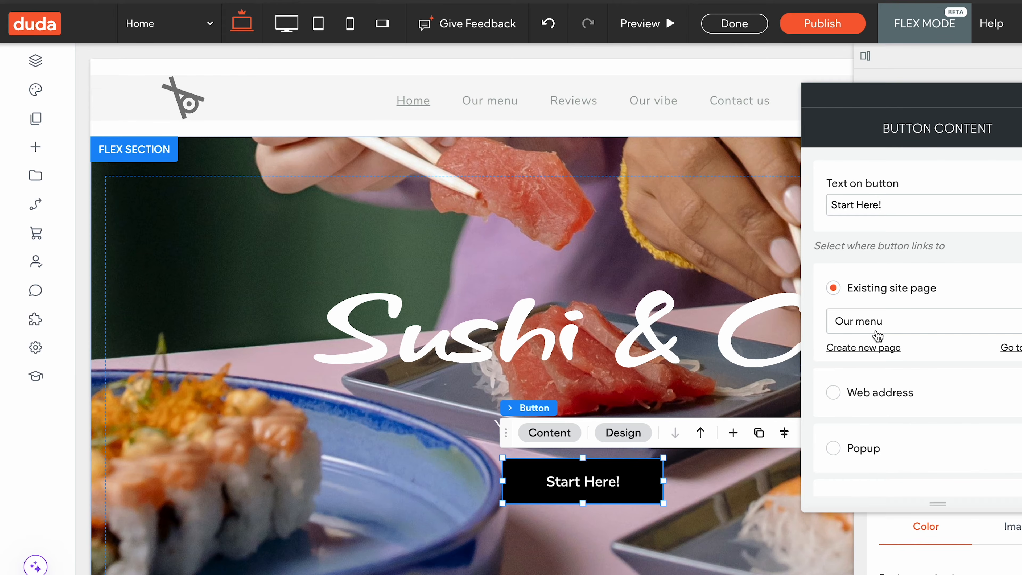
click(922, 327)
click(973, 296)
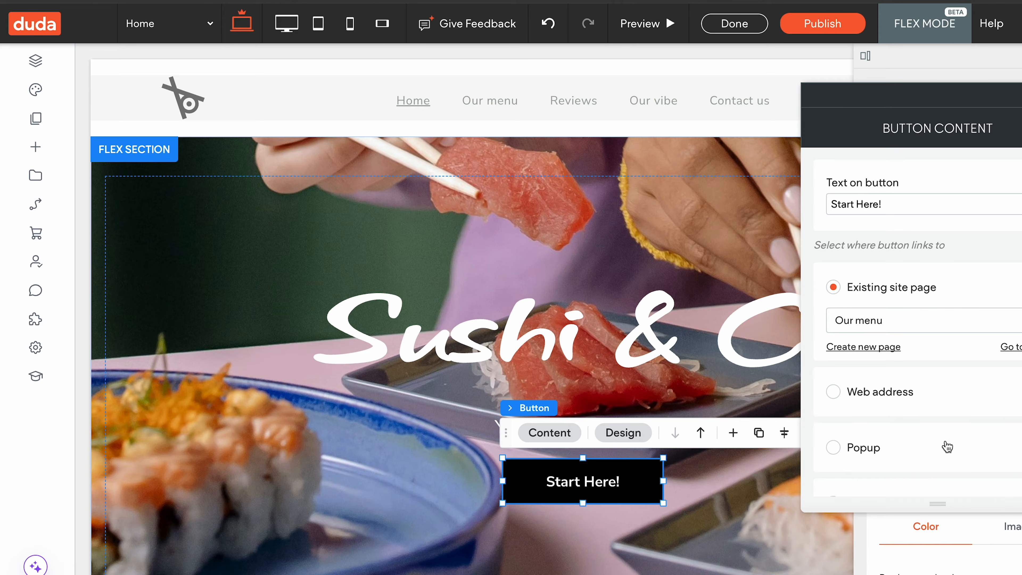
scroll(947, 446, down, 5)
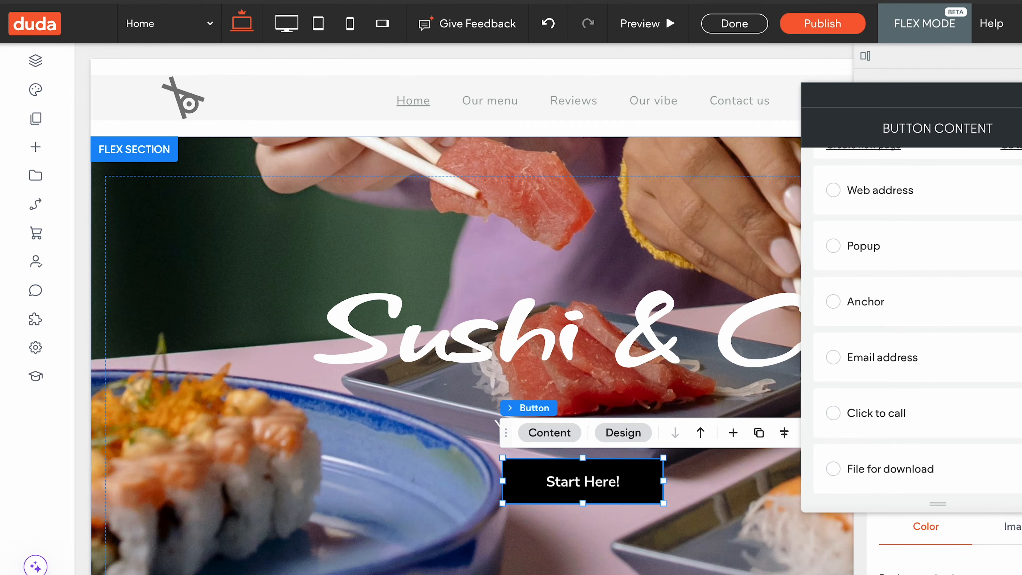
scroll(976, 265, up, 5)
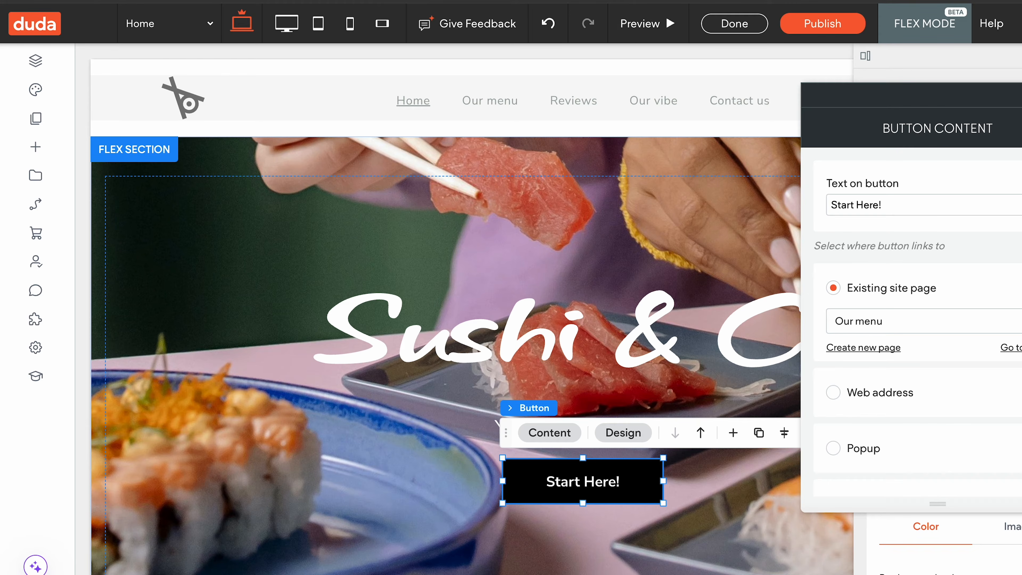
Expand the Start Here! button's style options and increase its corner radius to give it fully rounded ends
click(623, 433)
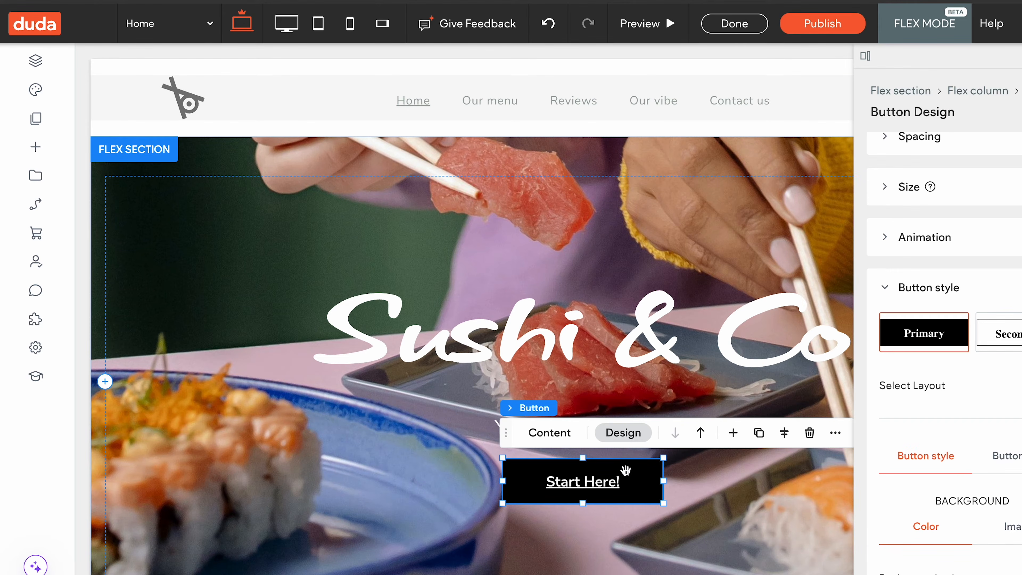
click(628, 434)
click(628, 434)
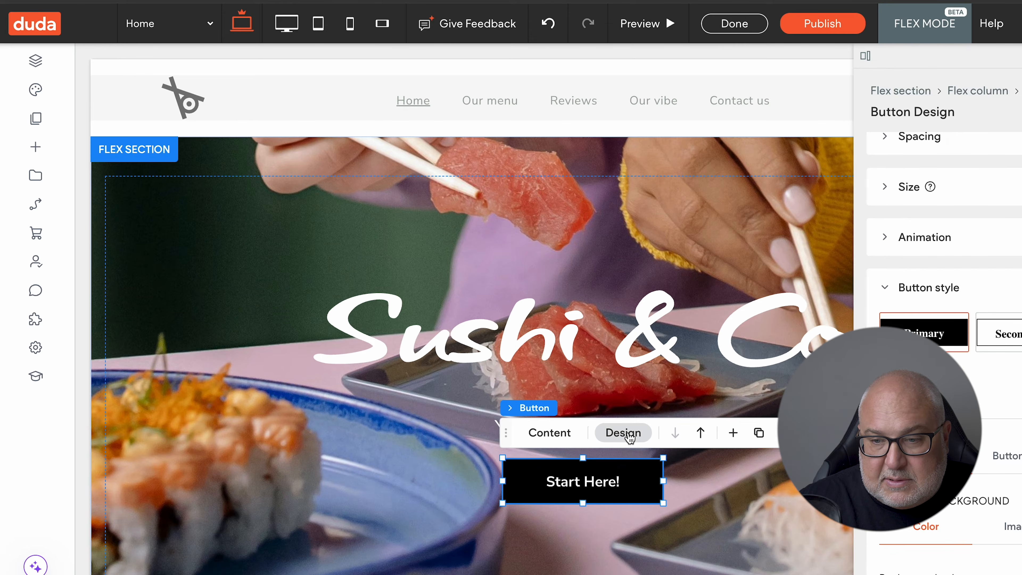
scroll(1015, 335, down, 3)
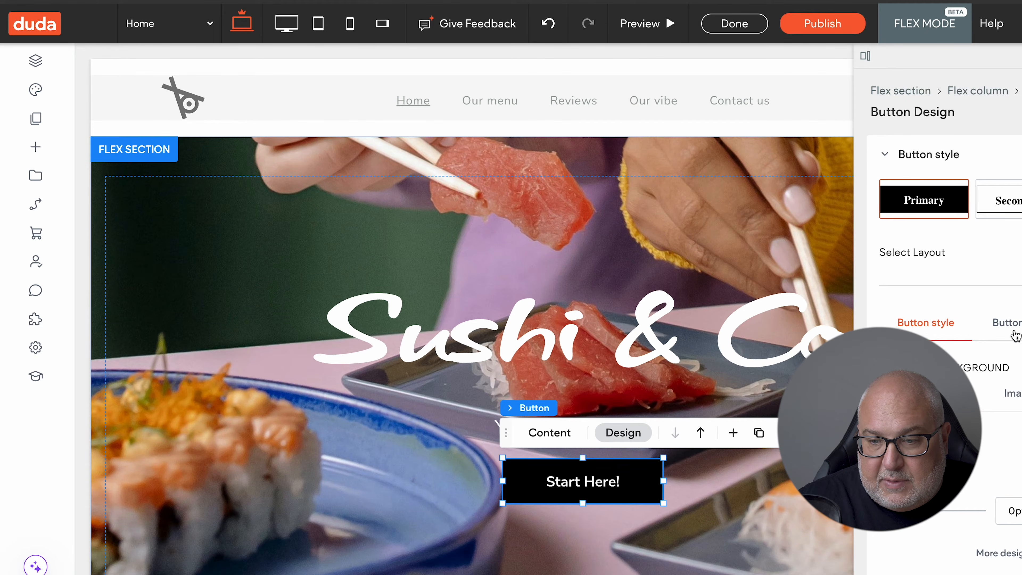
scroll(954, 326, down, 3)
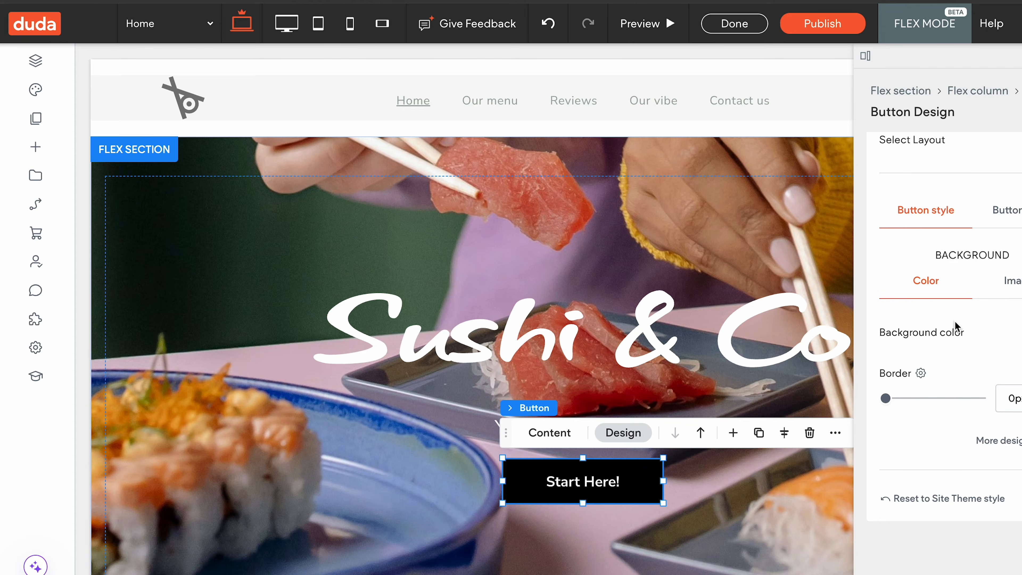
click(1007, 446)
scroll(997, 441, down, 5)
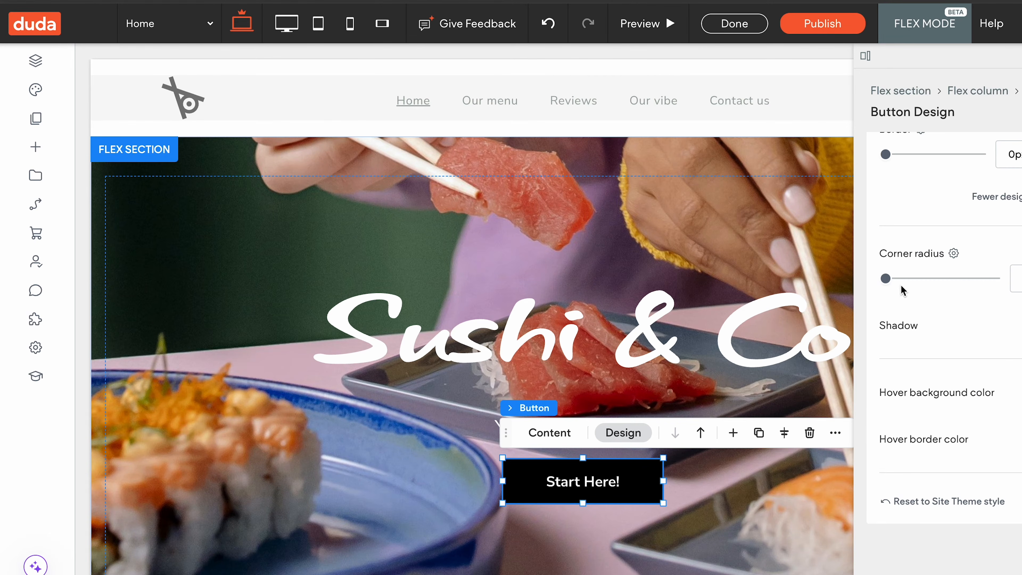
drag(887, 281, 928, 280)
Set the Start Here! button's background color to the dark green theme color
scroll(977, 338, up, 1)
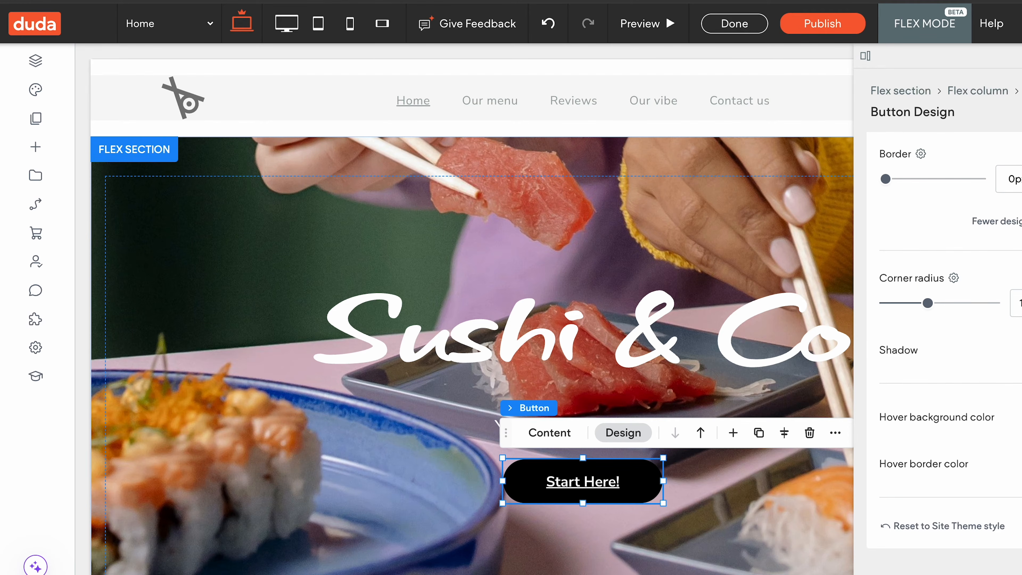
scroll(944, 351, up, 3)
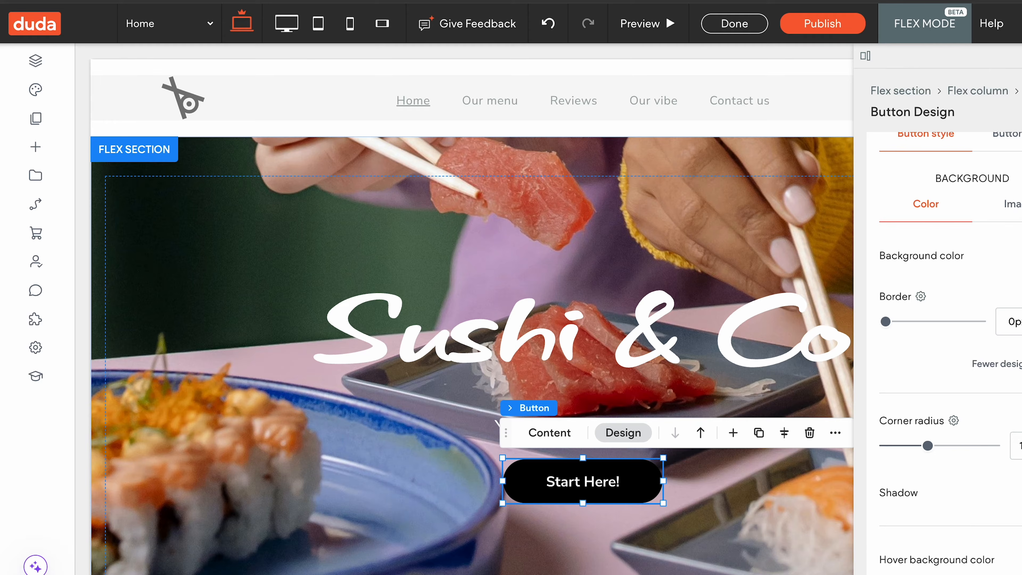
click(1021, 256)
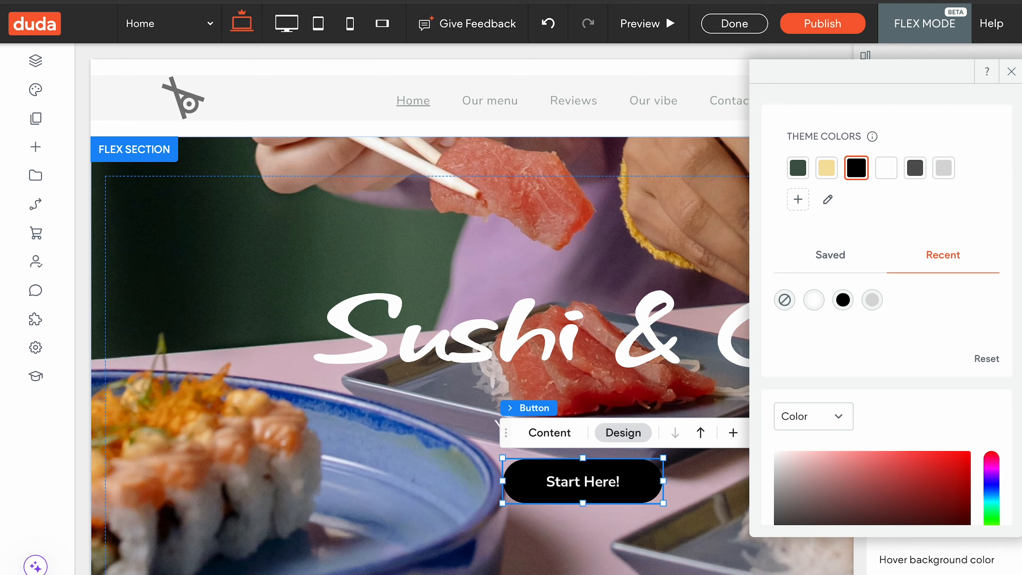
click(797, 171)
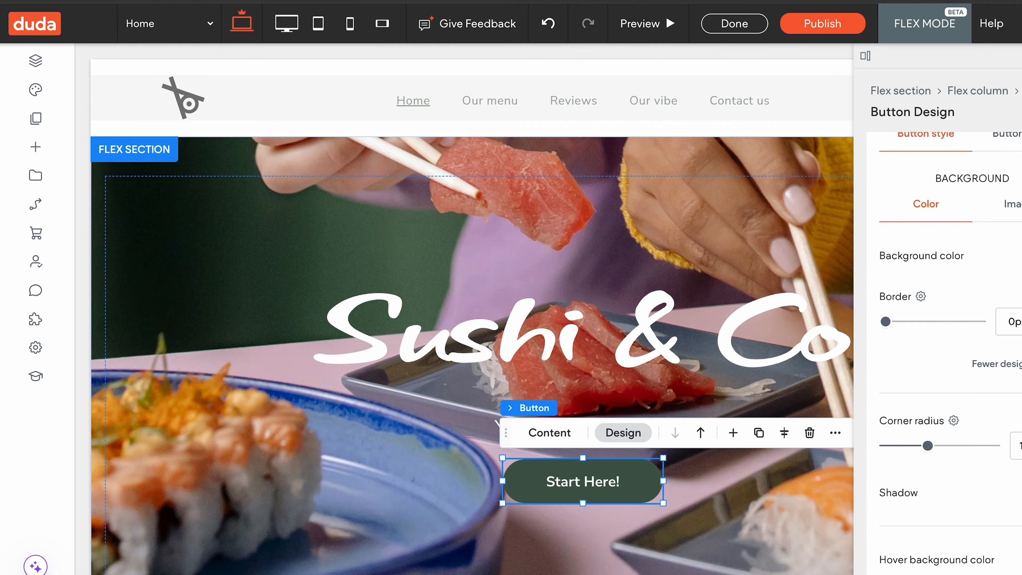
Set the Start Here! button's hover background color to black
scroll(944, 350, down, 3)
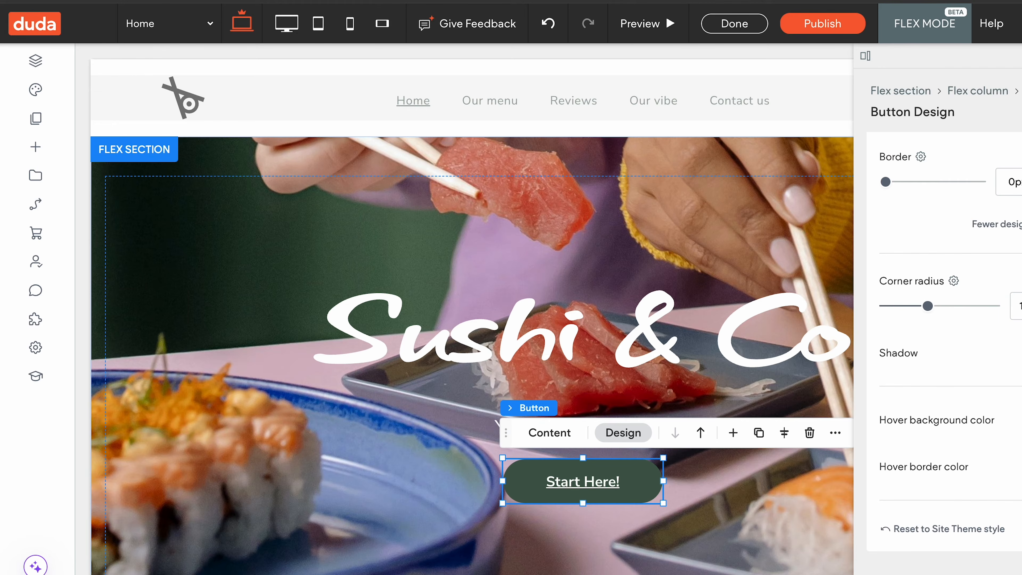
click(983, 436)
click(842, 355)
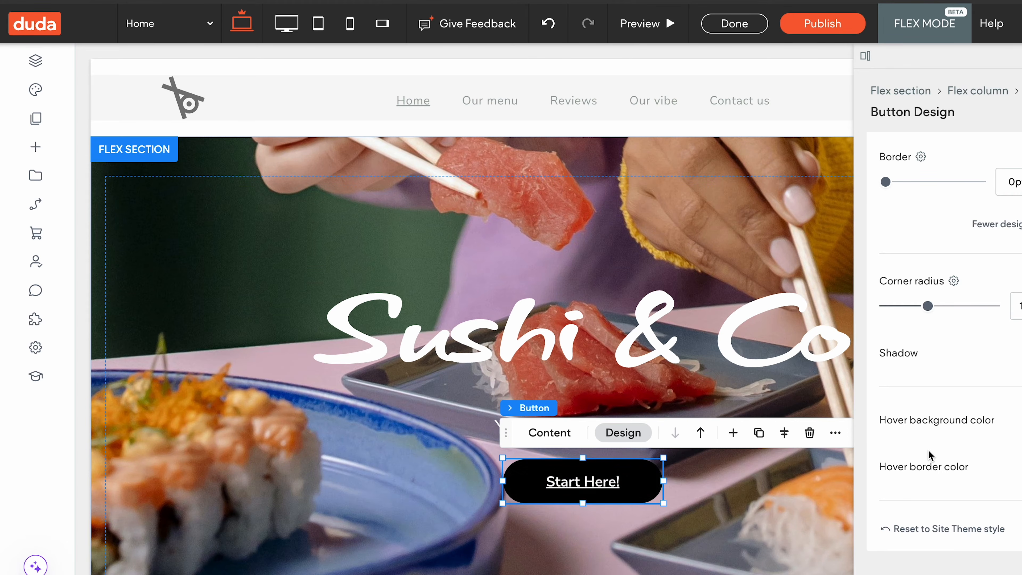
scroll(562, 370, down, 5)
scroll(562, 369, up, 5)
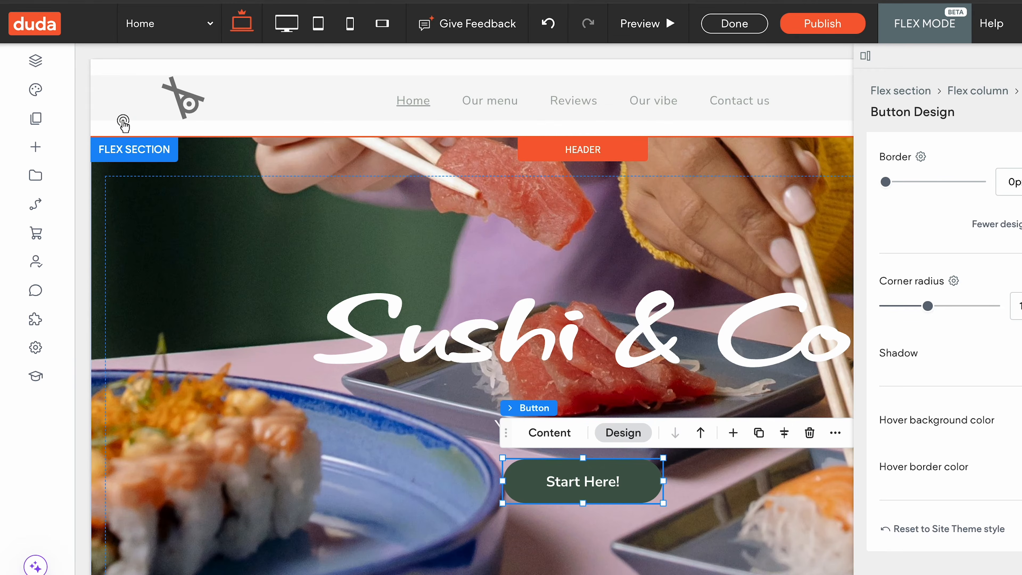
Generate alt text for the header logo with the AI Assistant and review its remaining image content options
double_click(185, 103)
click(185, 102)
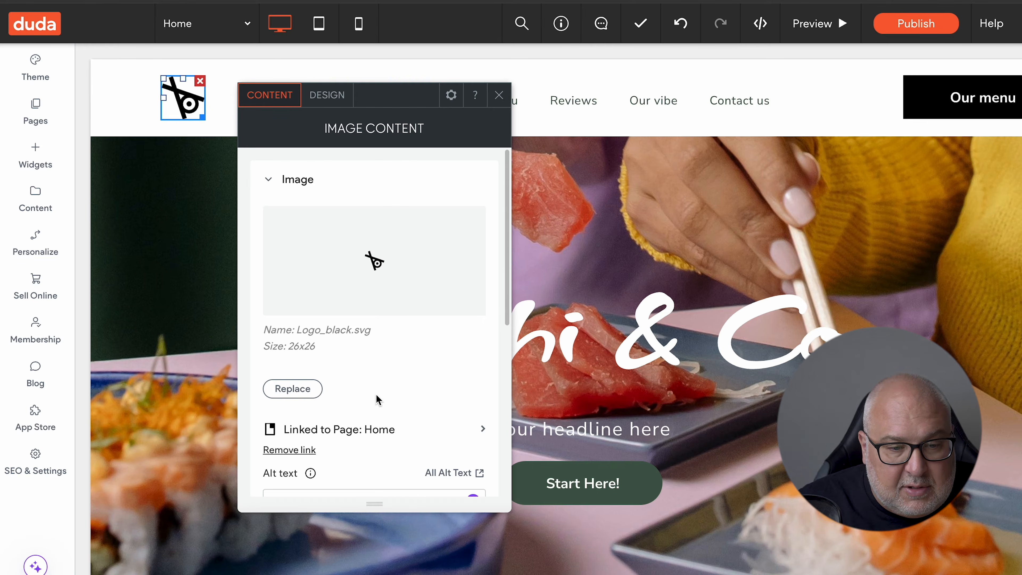
scroll(380, 400, down, 4)
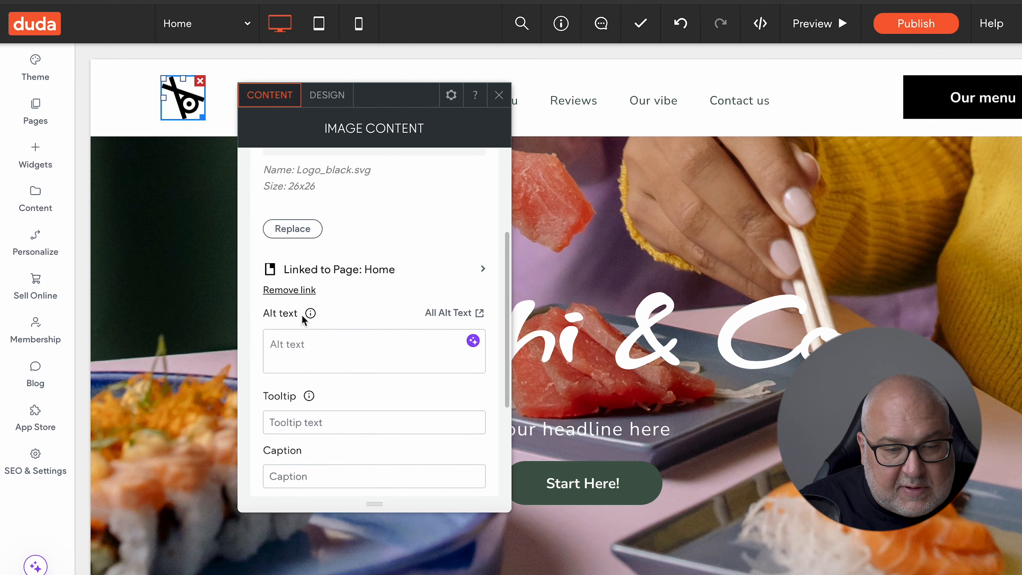
click(313, 348)
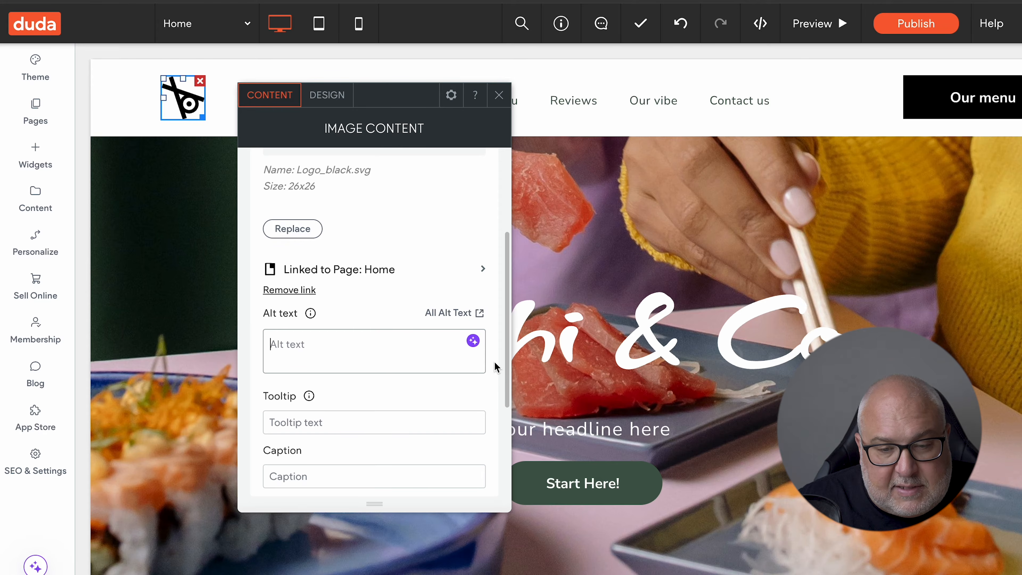
click(474, 341)
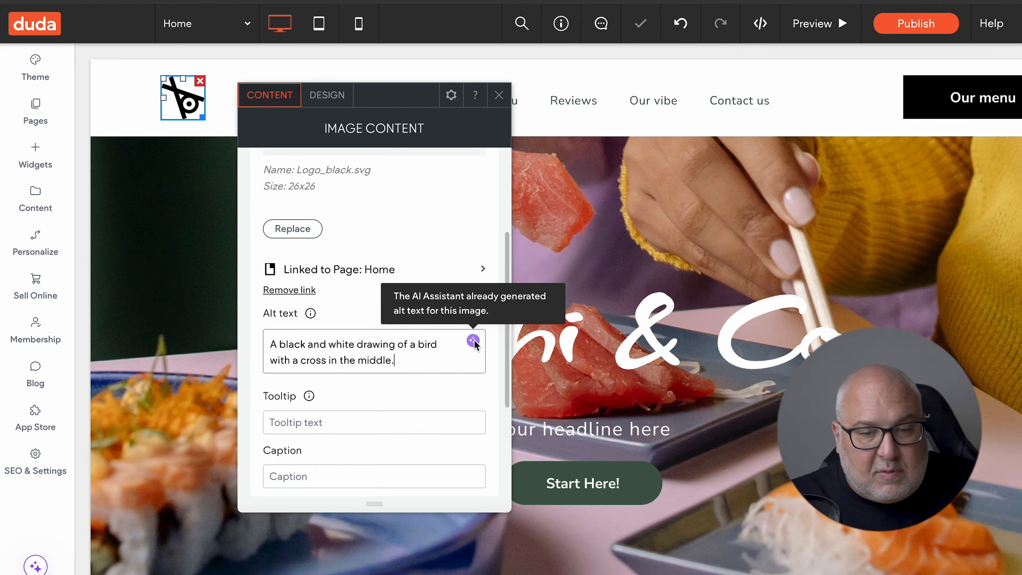
scroll(463, 367, down, 3)
scroll(463, 369, down, 2)
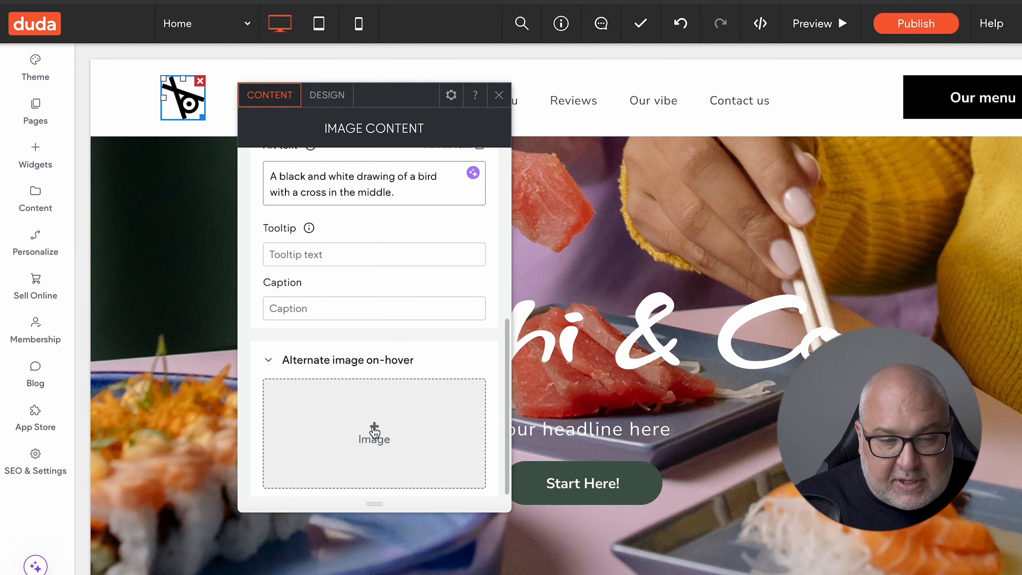
scroll(374, 403, up, 10)
Review the header logo's layout and style options and set its desktop hover effect to Zoom out
click(331, 99)
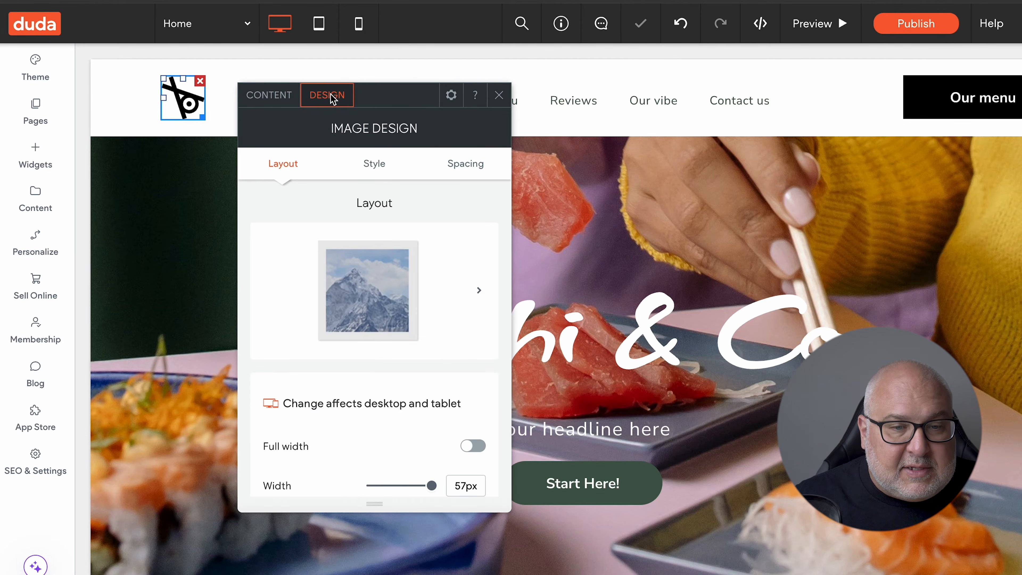
scroll(379, 290, down, 3)
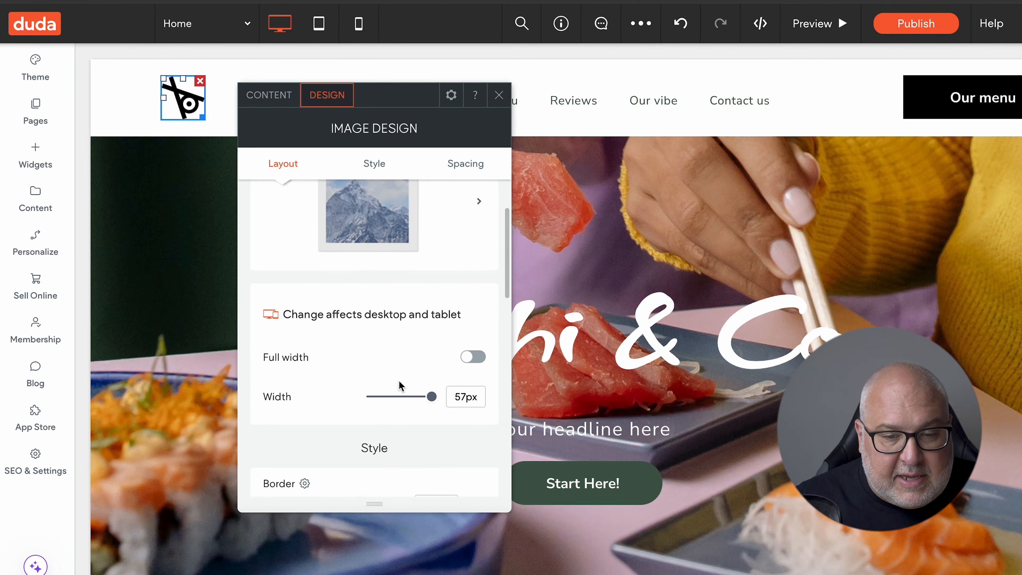
scroll(434, 403, down, 5)
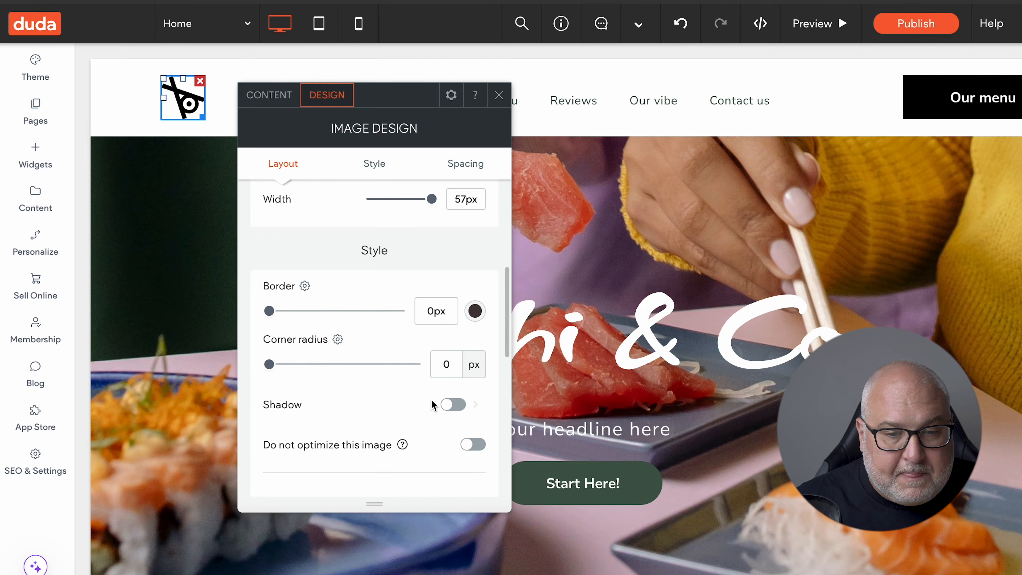
scroll(433, 403, down, 3)
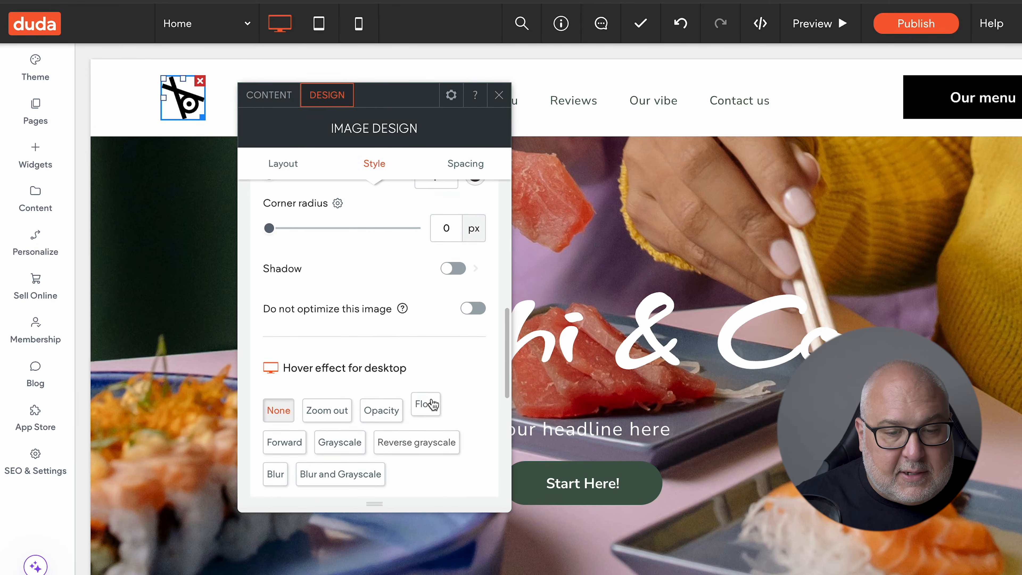
scroll(431, 403, up, 10)
scroll(461, 274, down, 10)
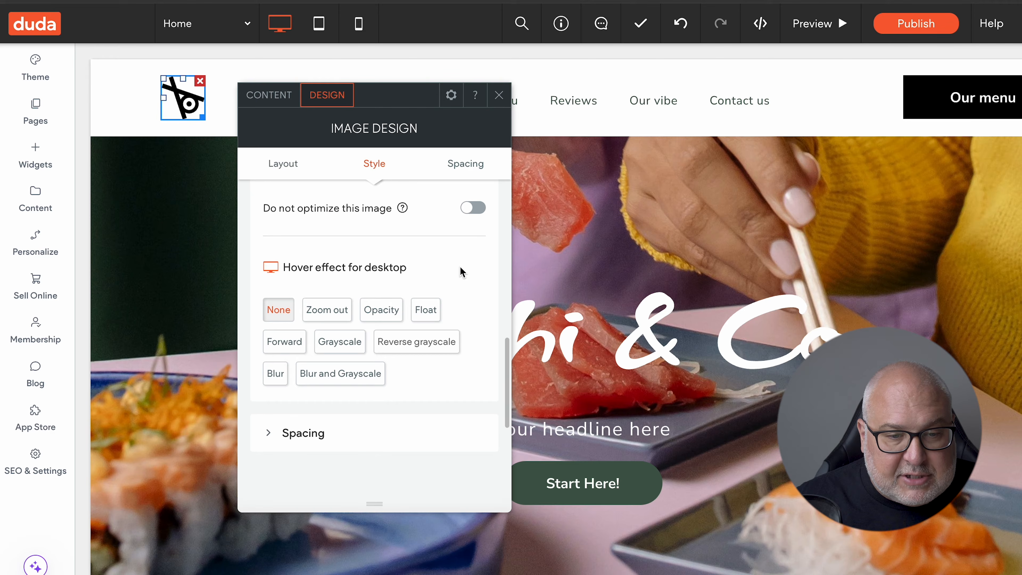
click(335, 317)
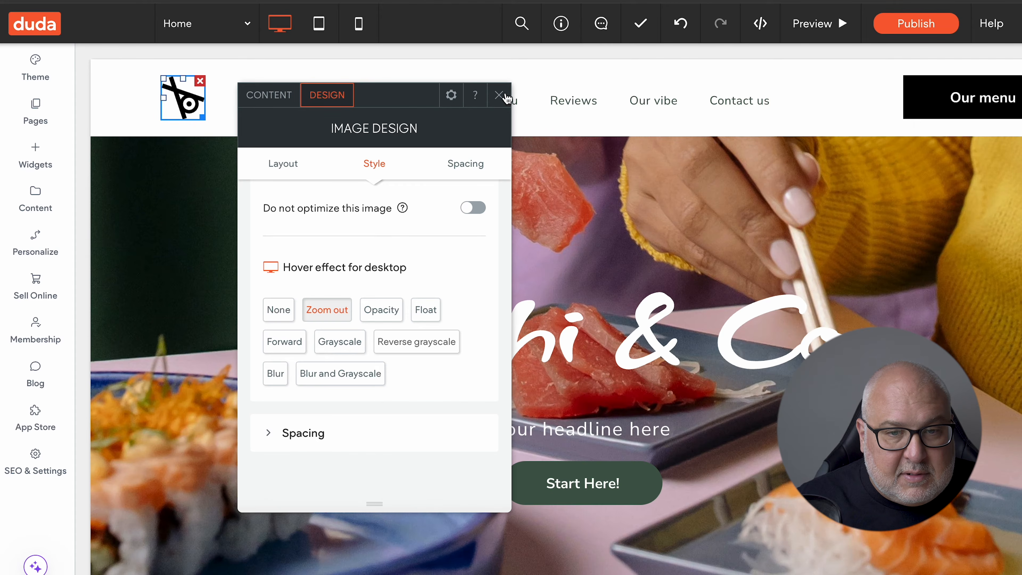
click(500, 95)
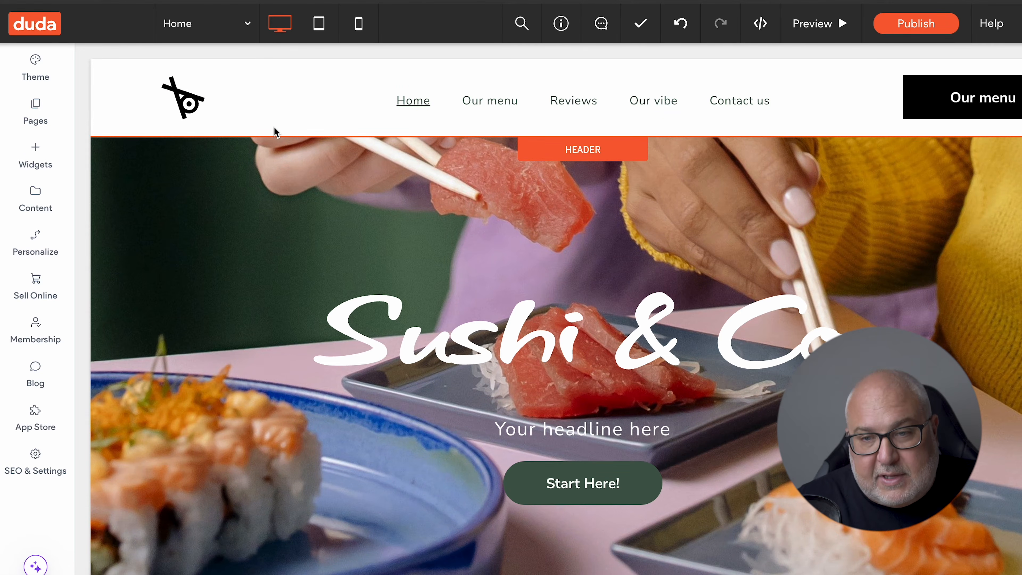
Expand the header Our menu button's design options and set its corner radius to 121 px
click(931, 101)
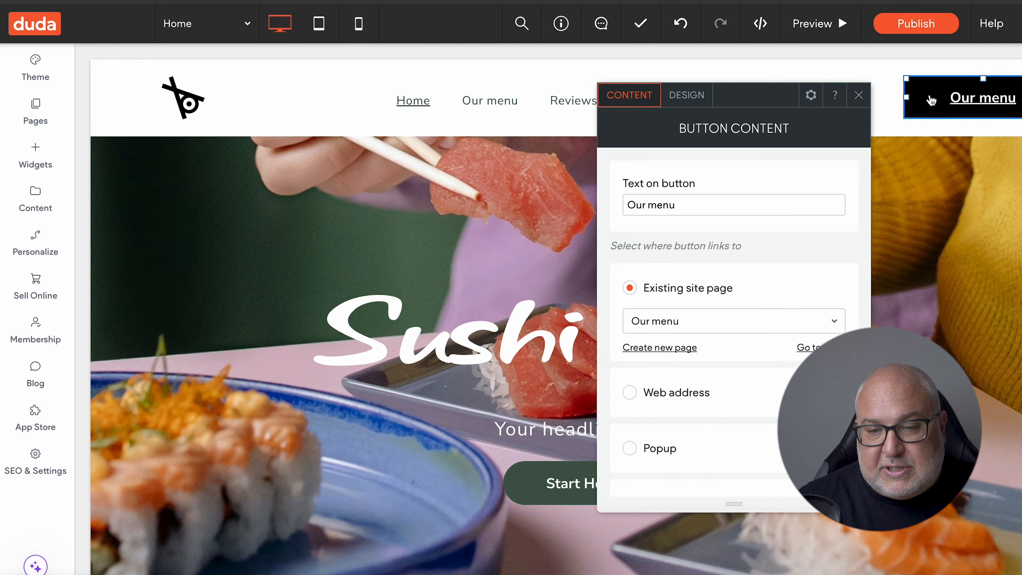
click(692, 104)
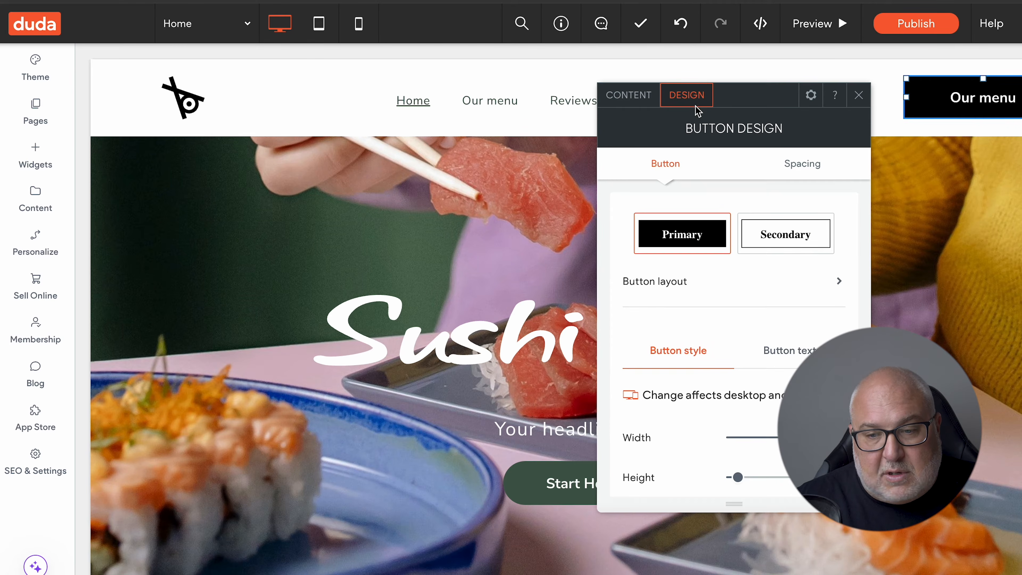
scroll(734, 342, down, 5)
scroll(734, 343, down, 1)
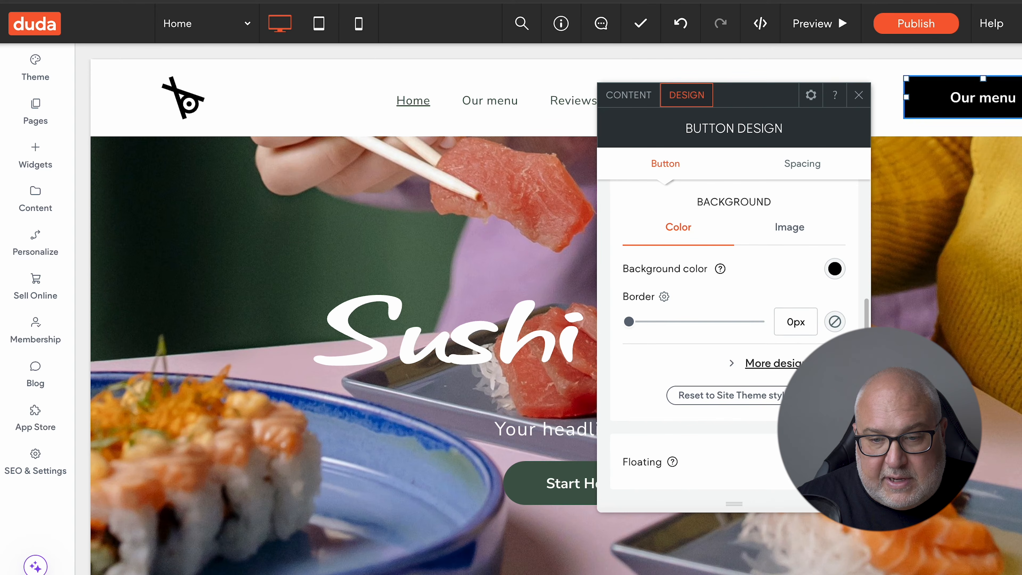
click(773, 363)
scroll(644, 362, down, 3)
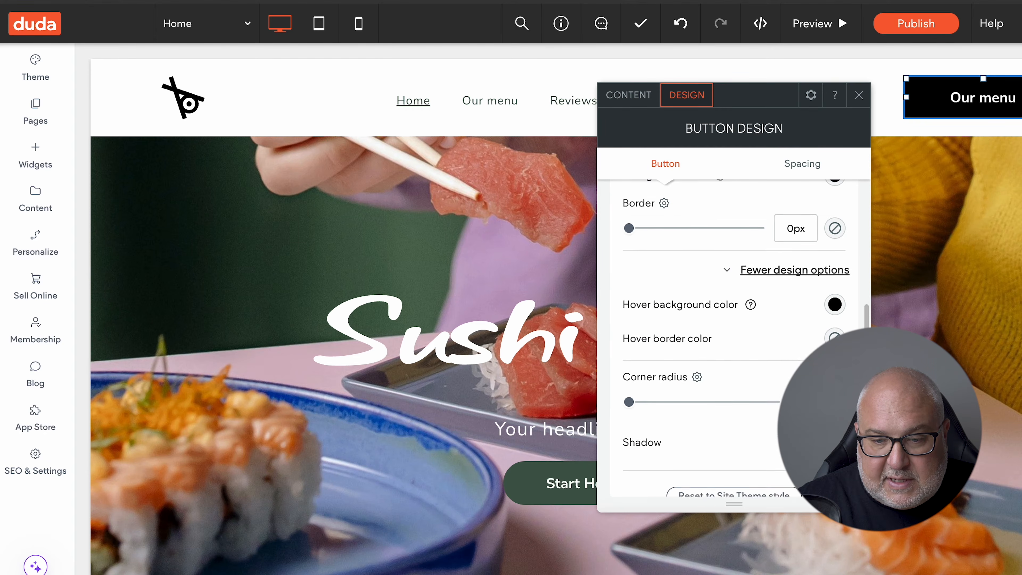
click(632, 368)
drag(633, 370, 687, 369)
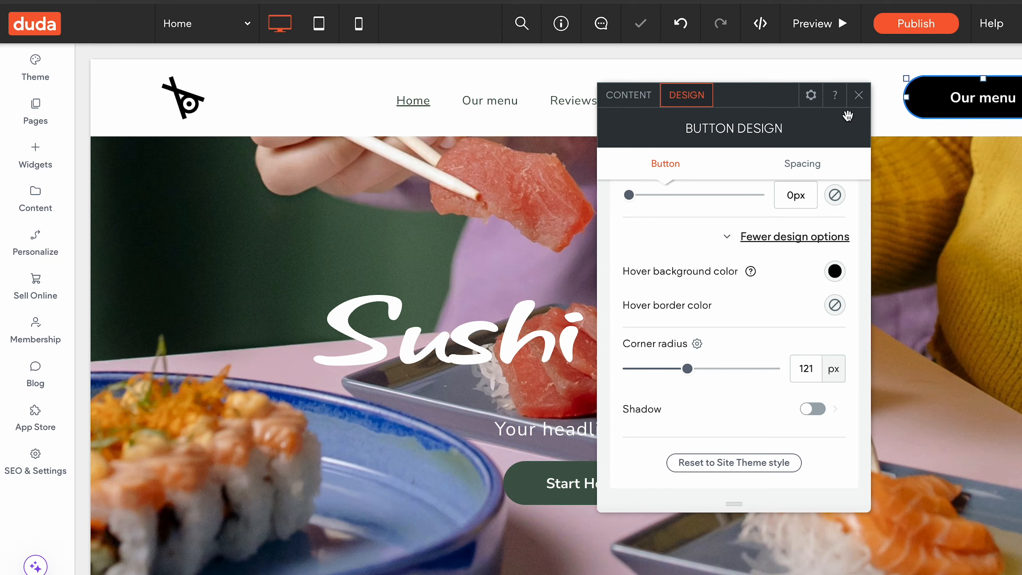
click(859, 94)
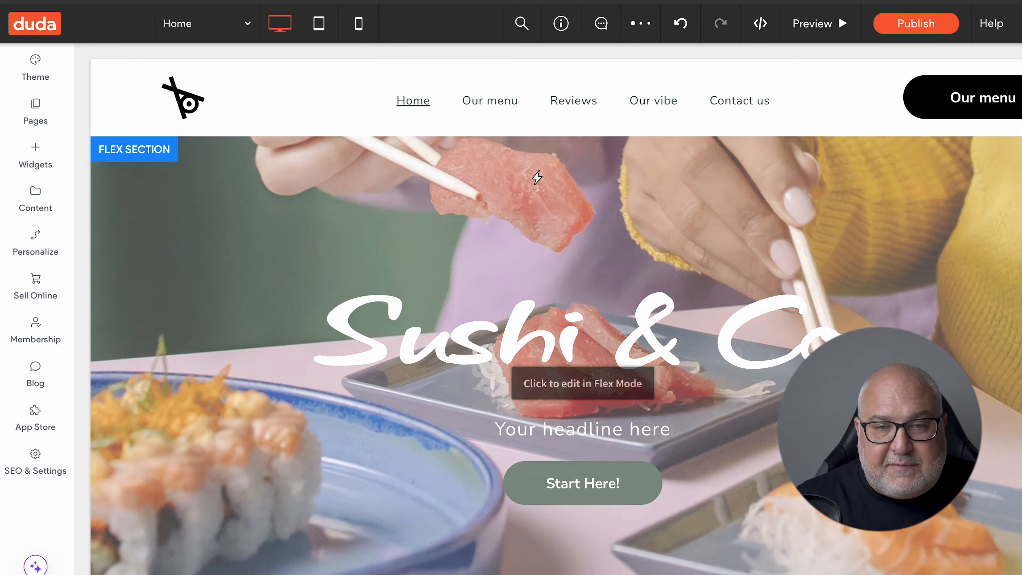
Look through the home page sections and open the image content settings of the photo beside the Sushi&Co introduction in Flex mode
scroll(728, 480, down, 10)
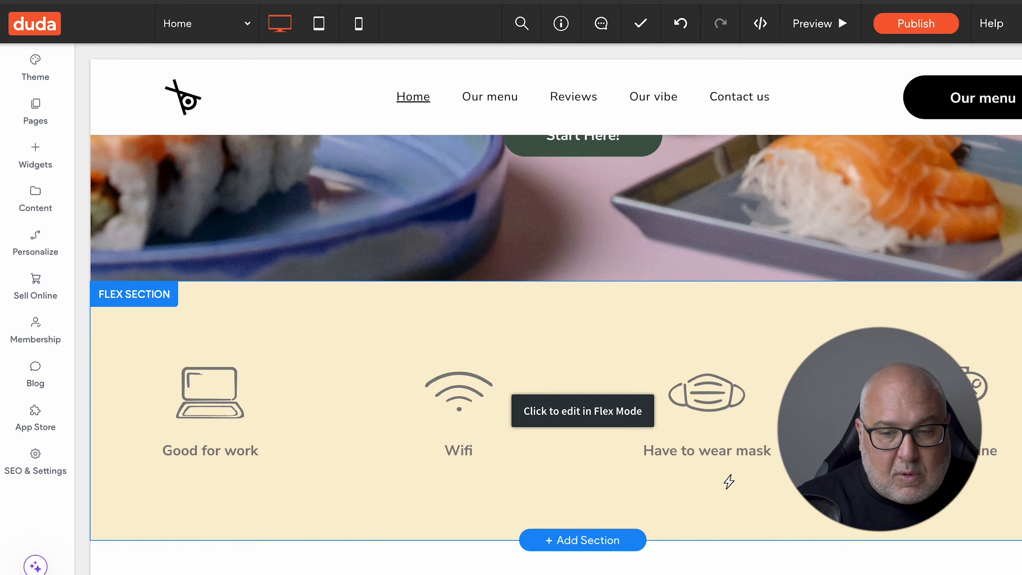
scroll(729, 482, down, 10)
scroll(732, 478, down, 10)
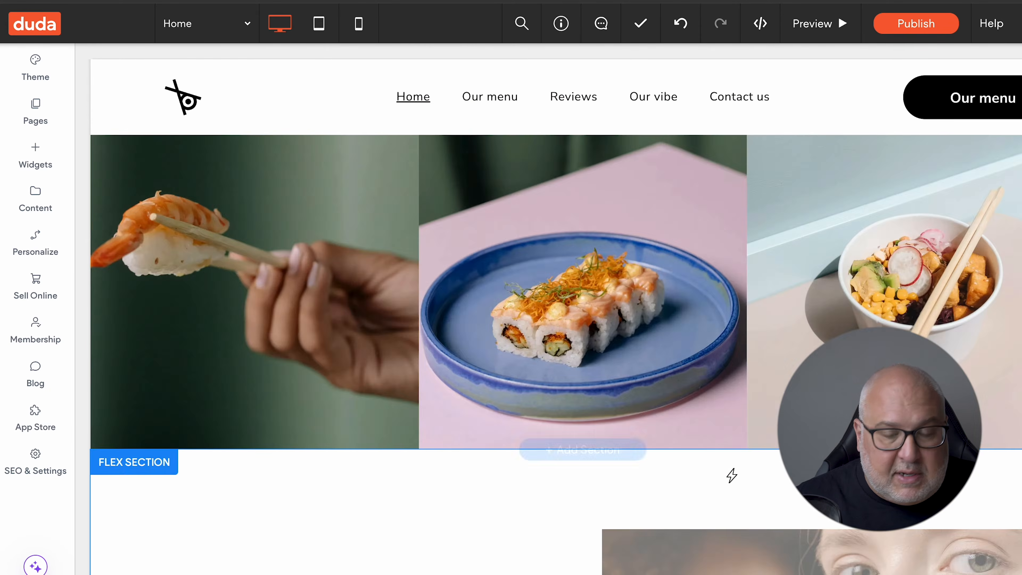
scroll(732, 475, up, 15)
click(514, 263)
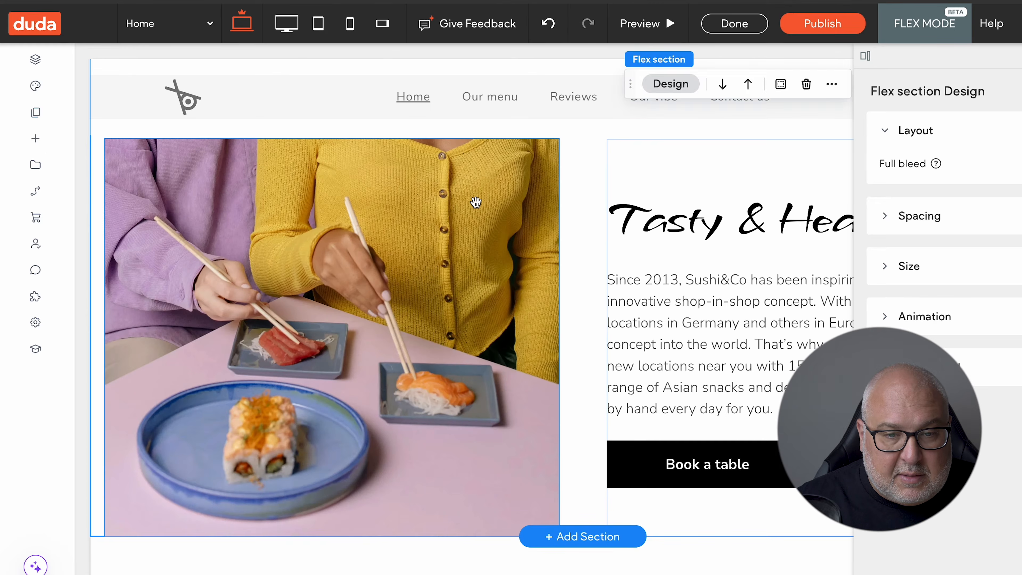
click(476, 201)
click(515, 175)
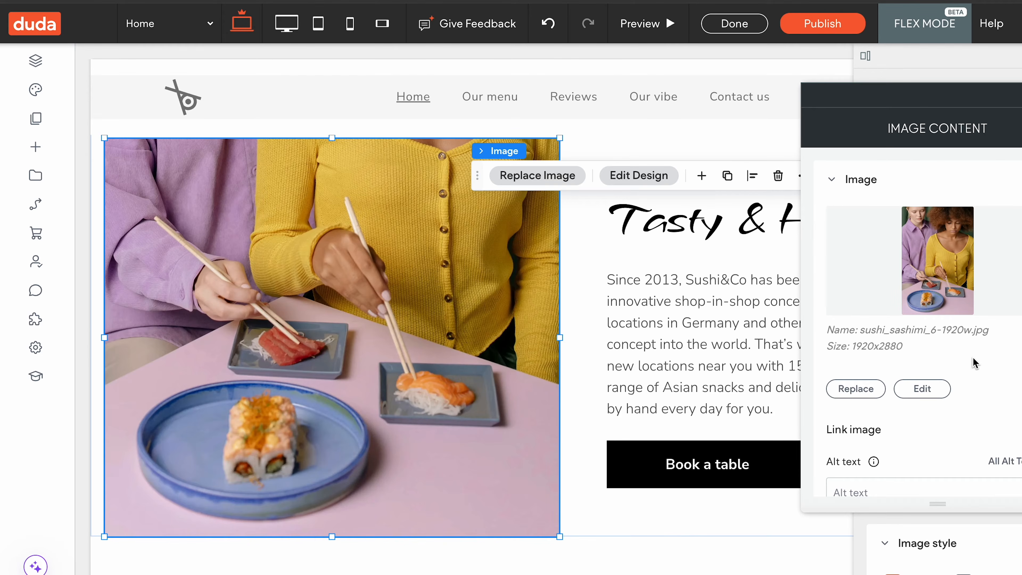
Examine the available images and image source categories for replacing the photo, and close the image picker without choosing one
scroll(977, 354, down, 1)
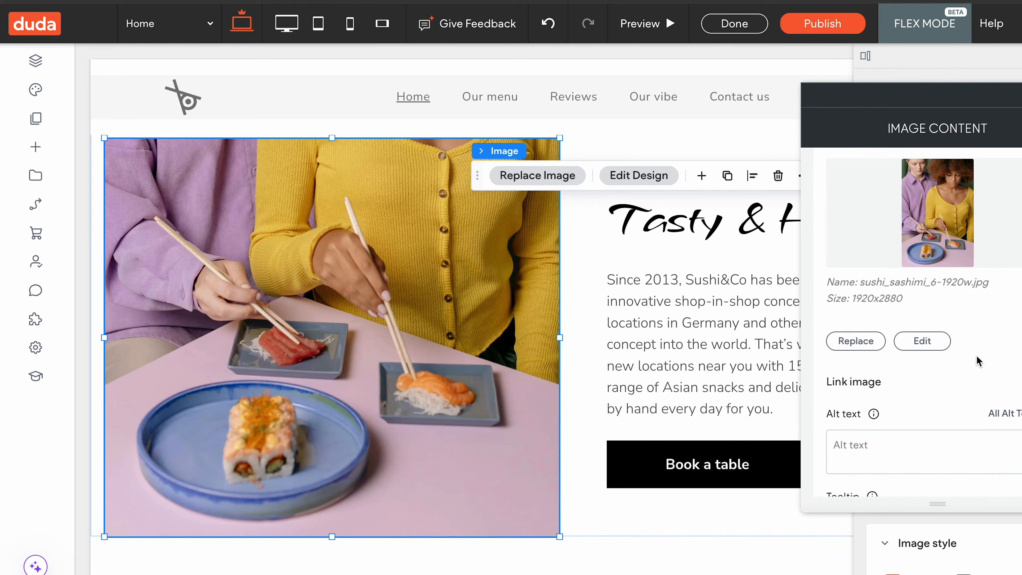
click(864, 344)
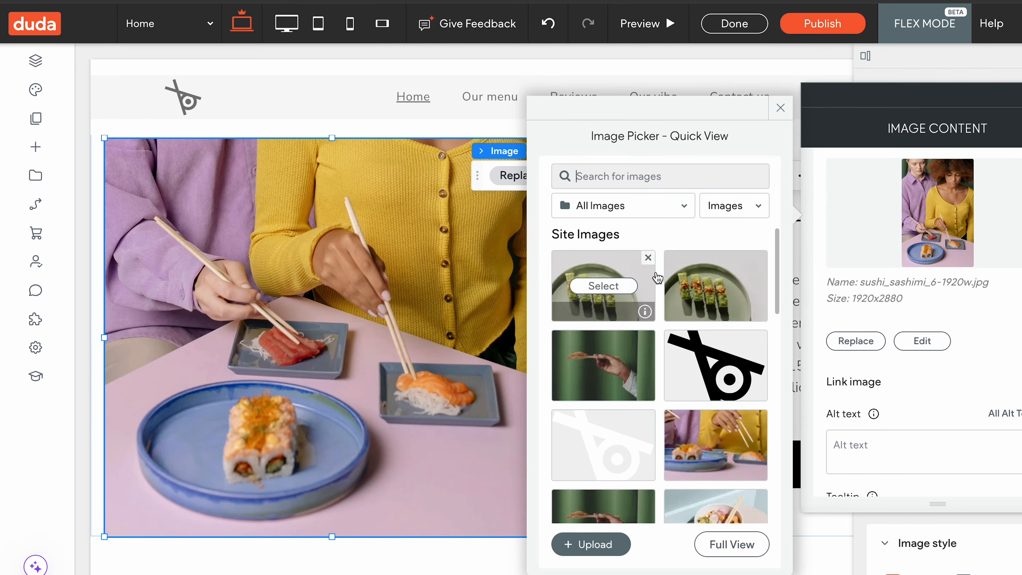
mouse_move(745, 276)
click(650, 202)
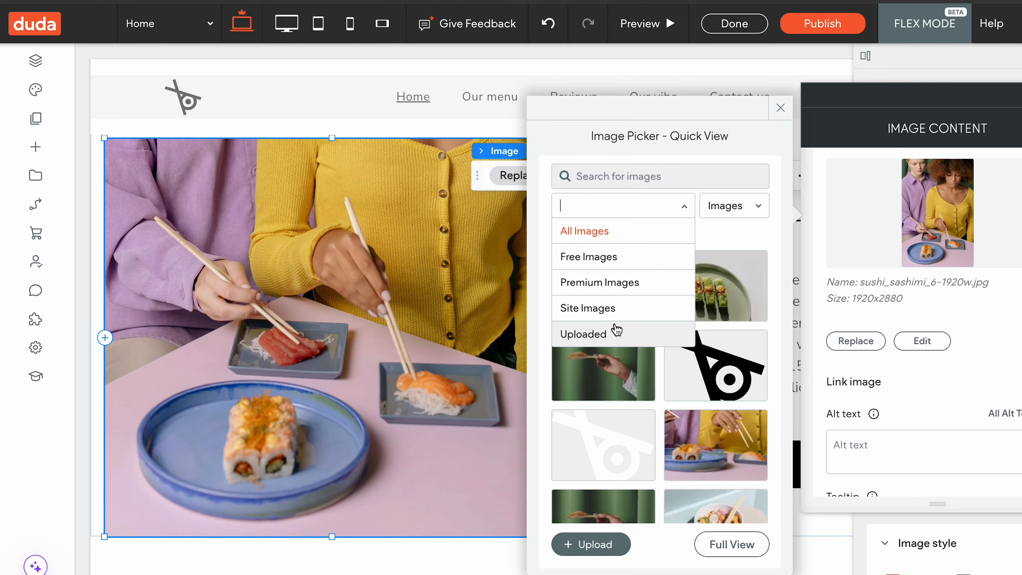
click(930, 91)
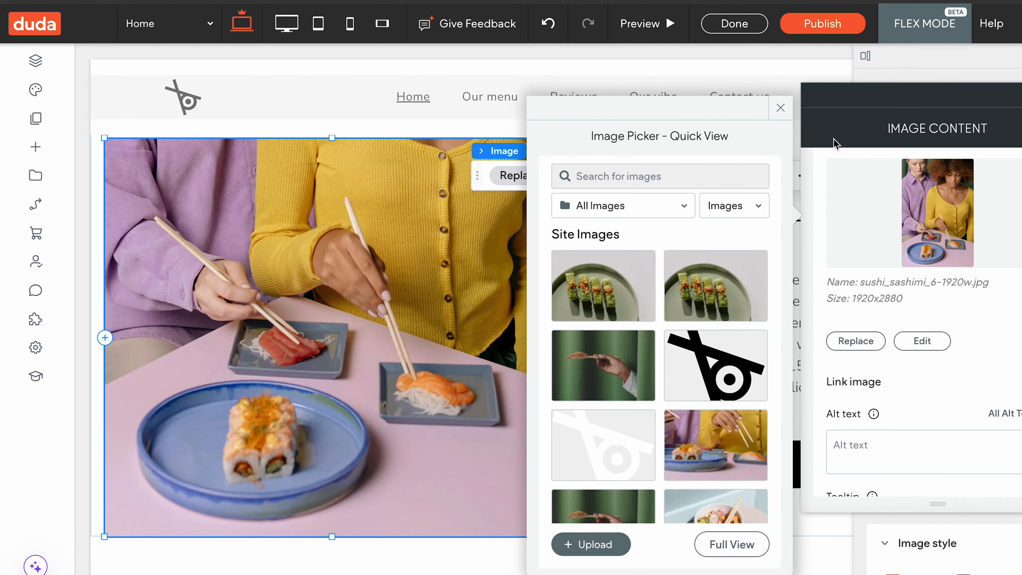
click(781, 108)
scroll(723, 376, down, 1)
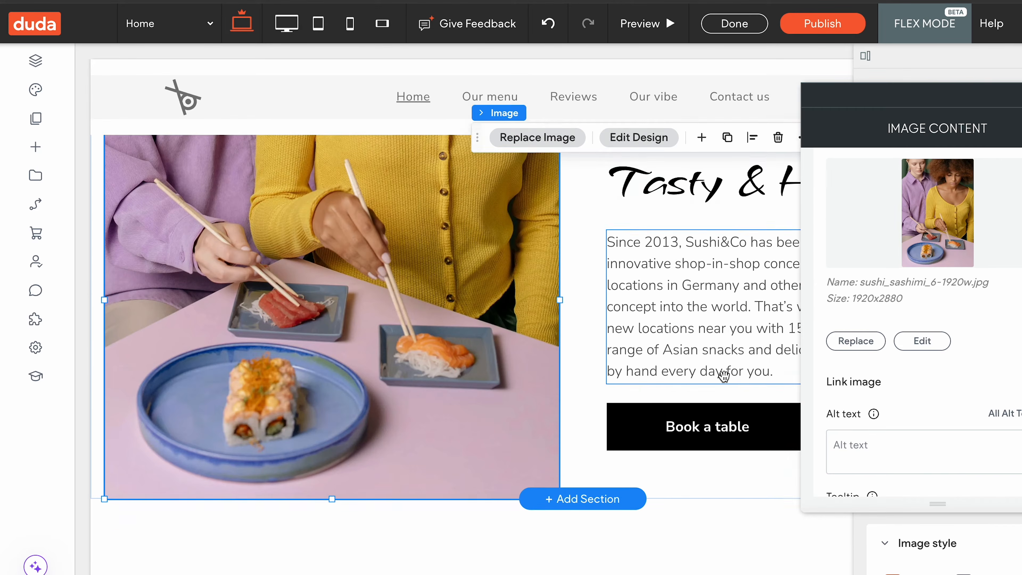
scroll(723, 376, down, 12)
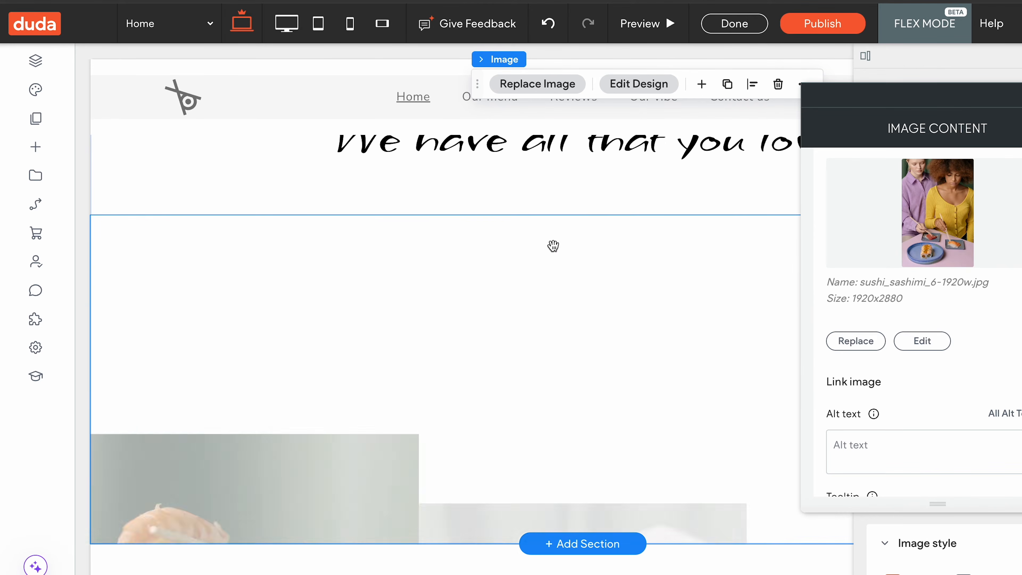
Examine the text formatting options of the paragraph in the Founders section, and close the design panel
scroll(646, 385, down, 3)
scroll(661, 403, down, 7)
scroll(659, 396, up, 1)
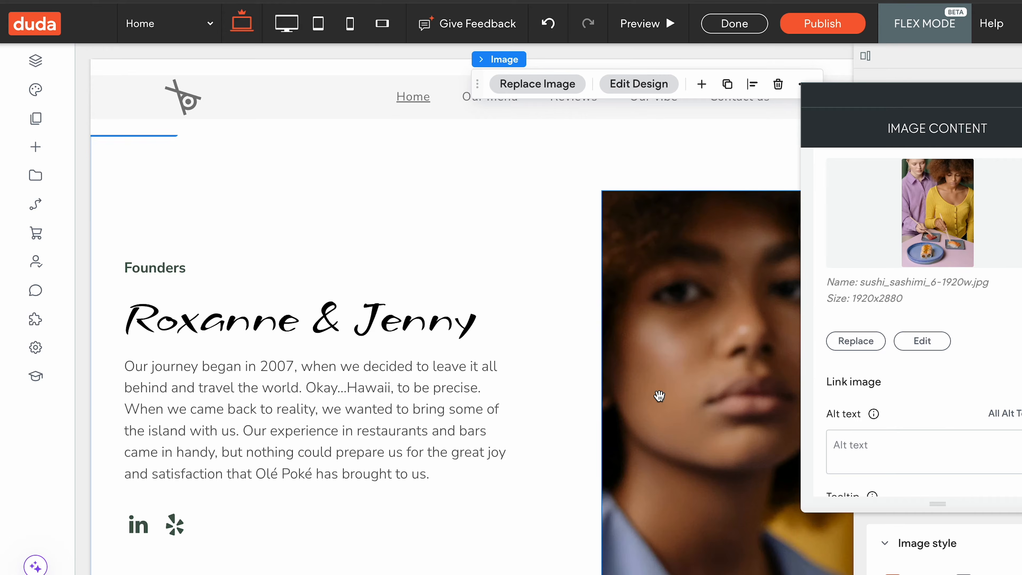
scroll(659, 395, up, 7)
scroll(442, 463, down, 6)
double_click(406, 479)
drag(437, 500, 112, 391)
click(405, 462)
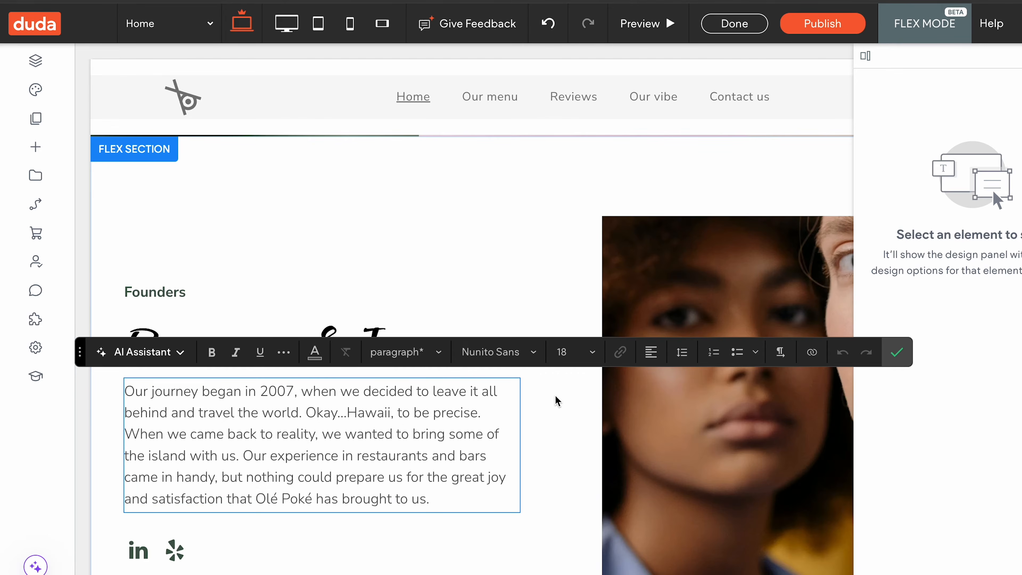
drag(427, 498, 328, 430)
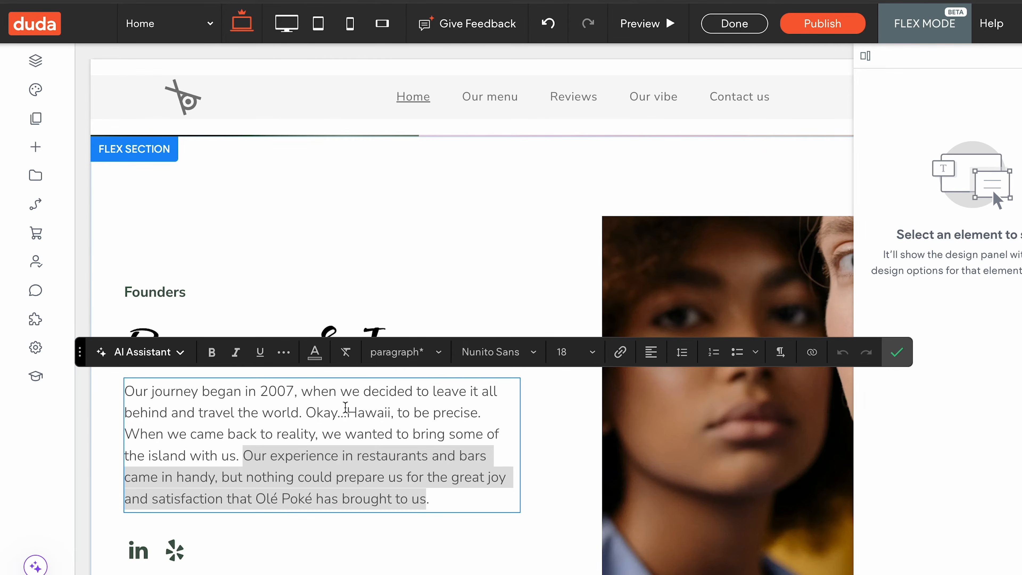
click(494, 261)
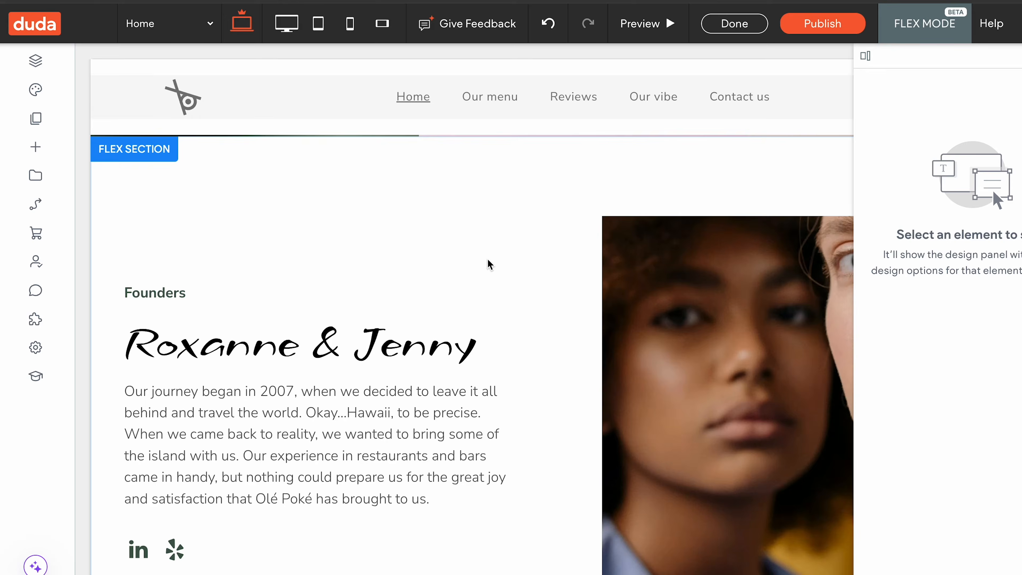
click(1020, 56)
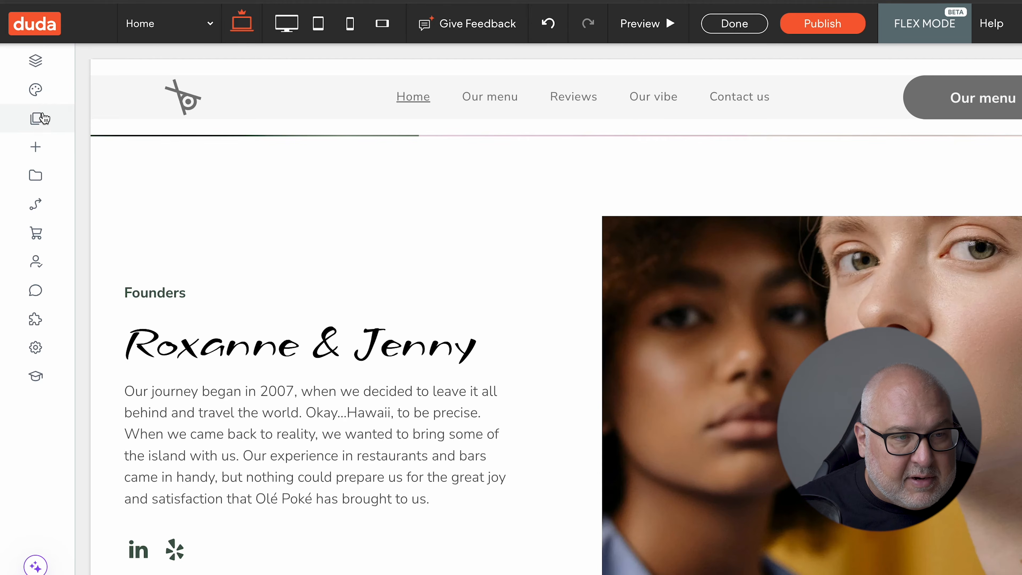
Set the H1 heading font to Roboto in the site theme's text settings and close the theme settings
click(39, 92)
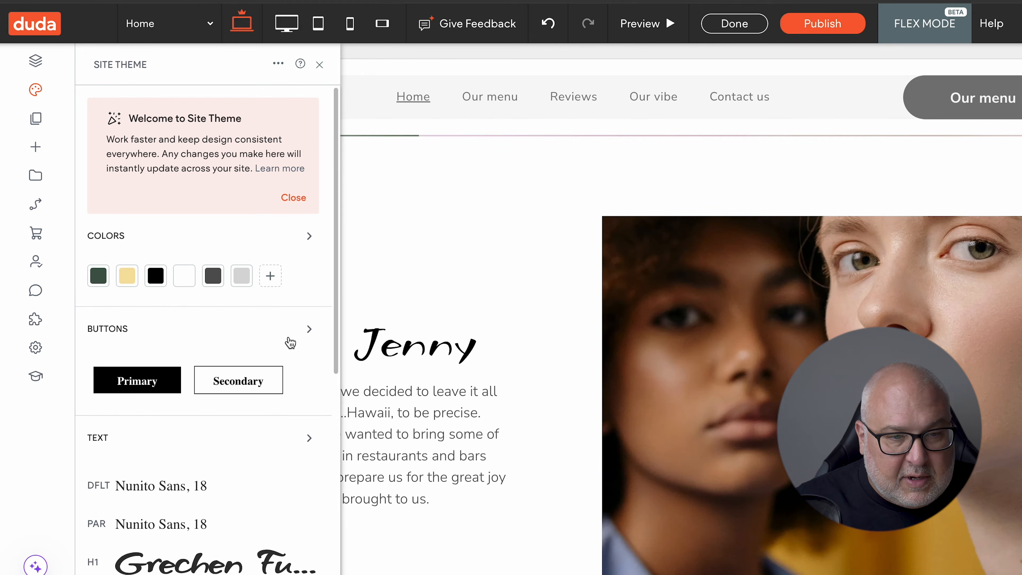
scroll(271, 322, down, 5)
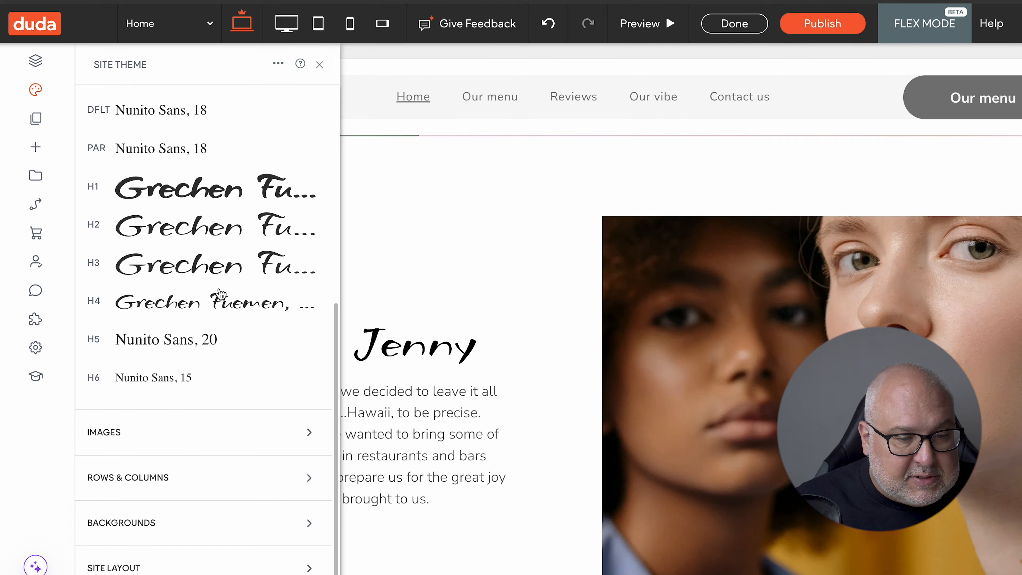
scroll(238, 326, up, 3)
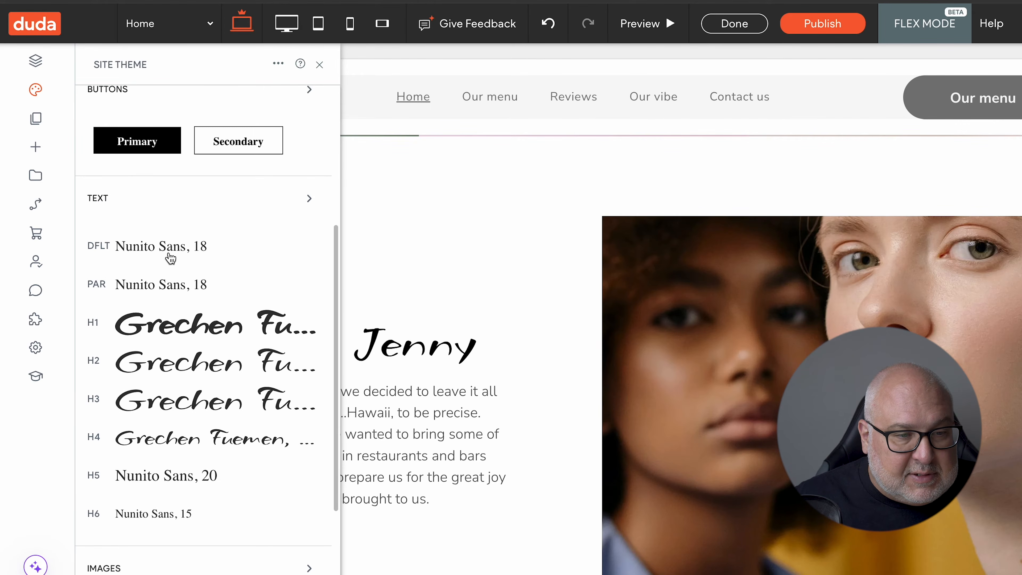
click(186, 319)
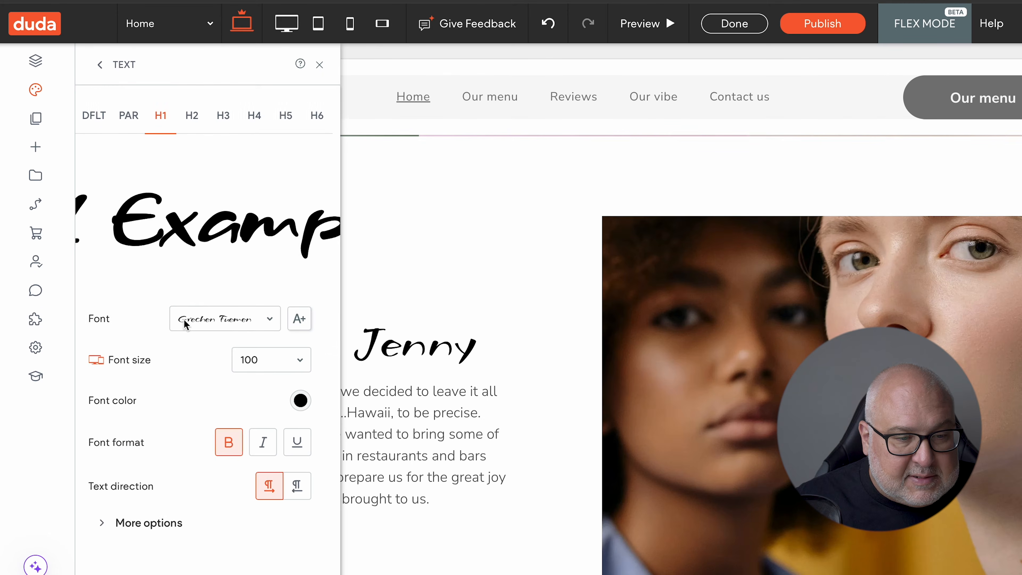
click(256, 322)
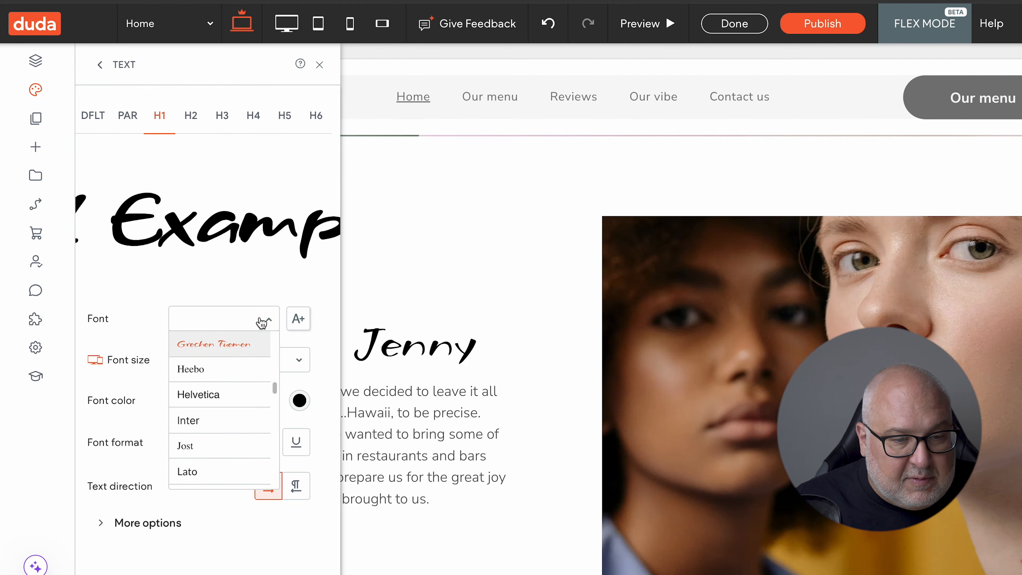
scroll(240, 418, down, 2)
scroll(231, 386, up, 3)
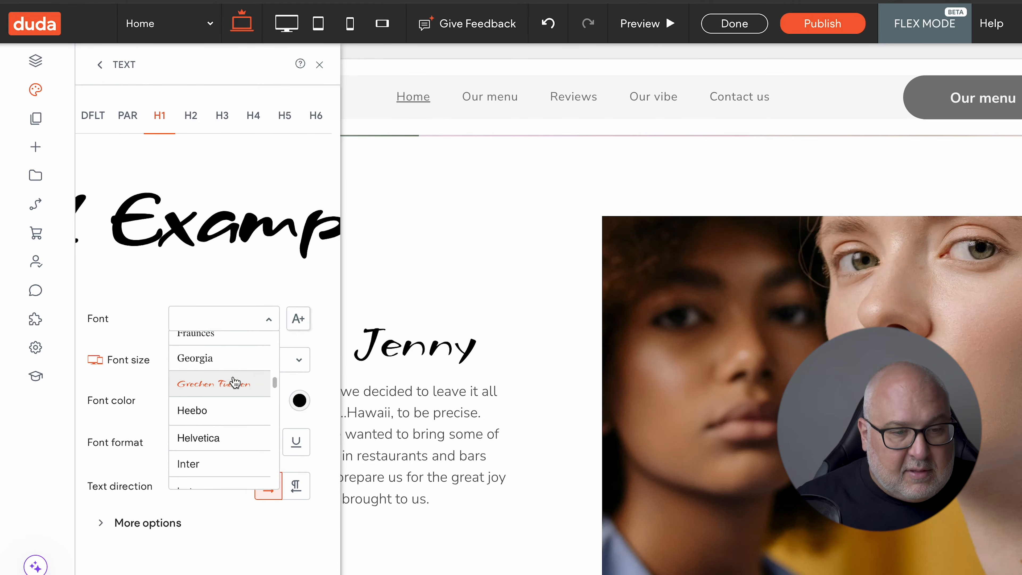
text(robot)
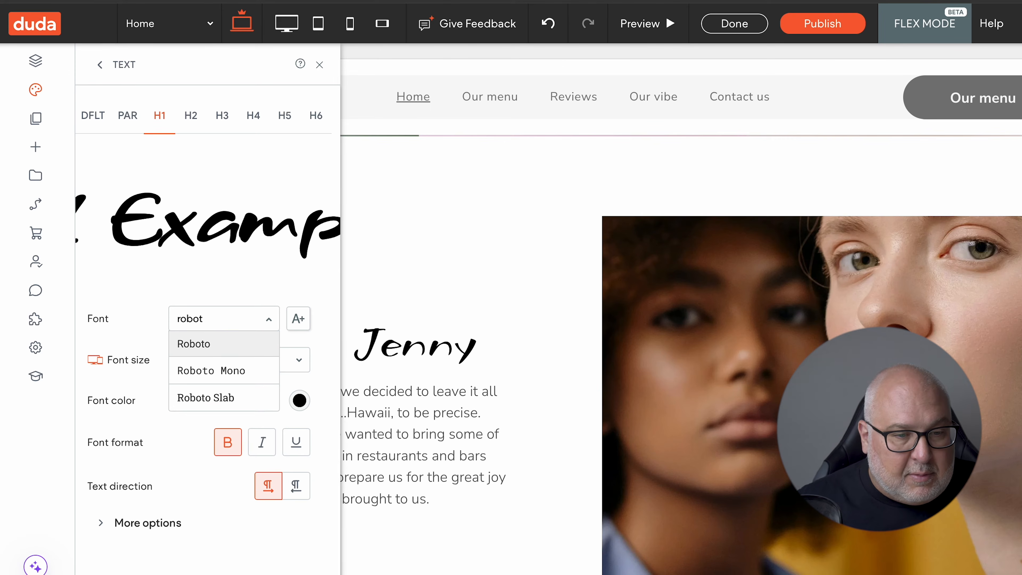
click(222, 342)
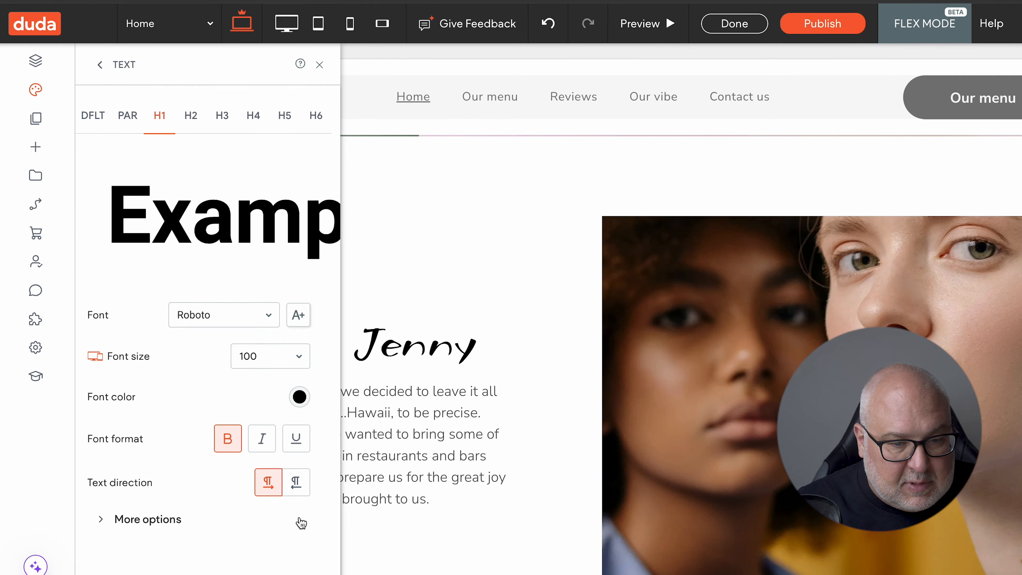
click(395, 213)
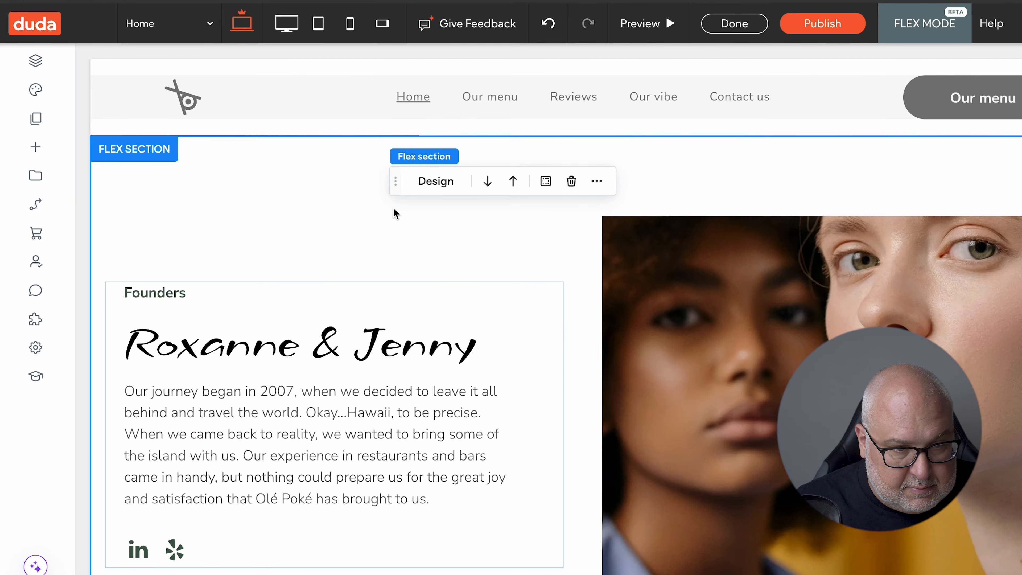
Check the home page's hero title Sushi & Co and its text formatting settings against the theme's H1 style
scroll(293, 262, up, 10)
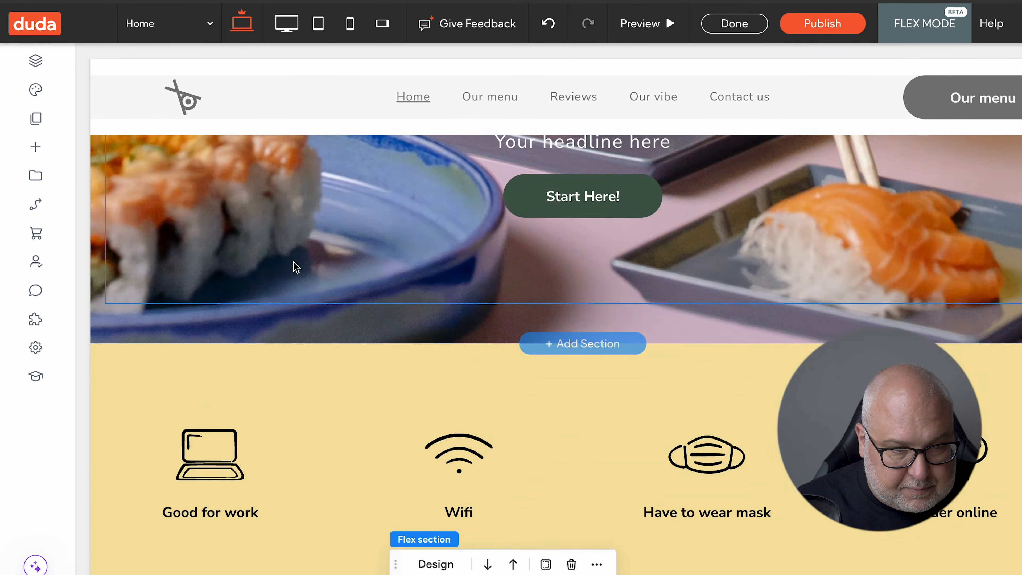
scroll(294, 264, up, 5)
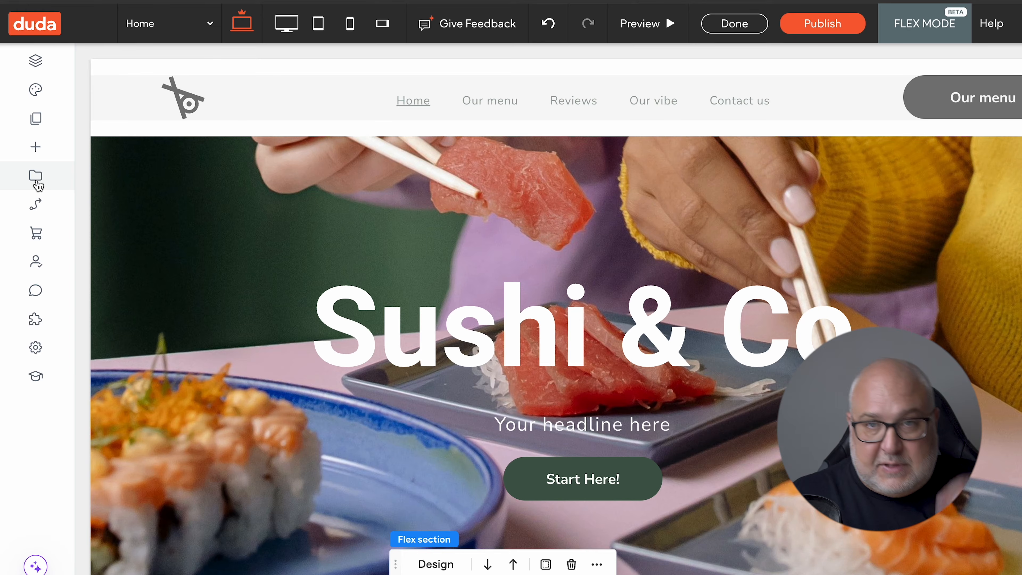
scroll(148, 219, down, 5)
scroll(252, 221, up, 3)
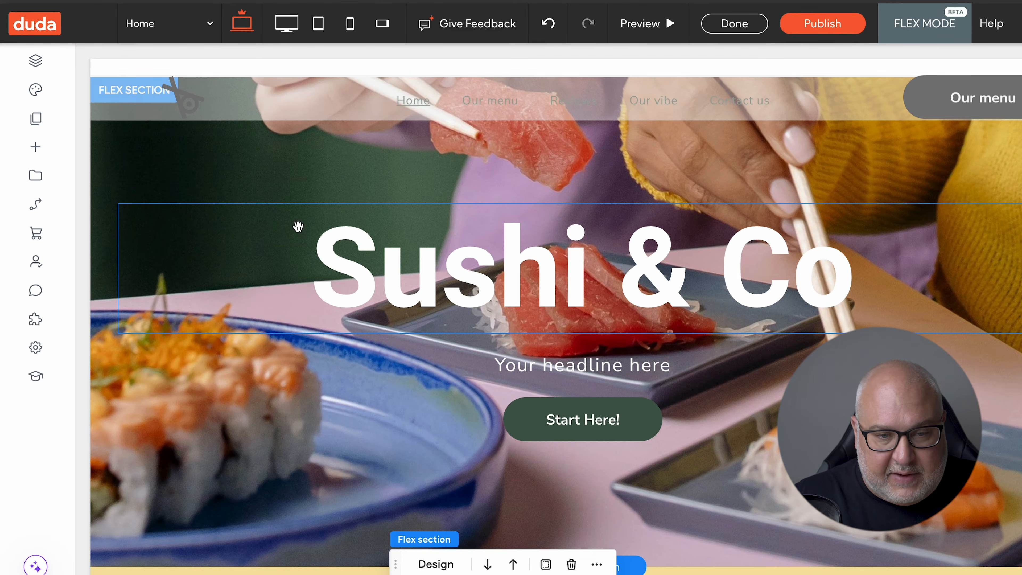
double_click(474, 258)
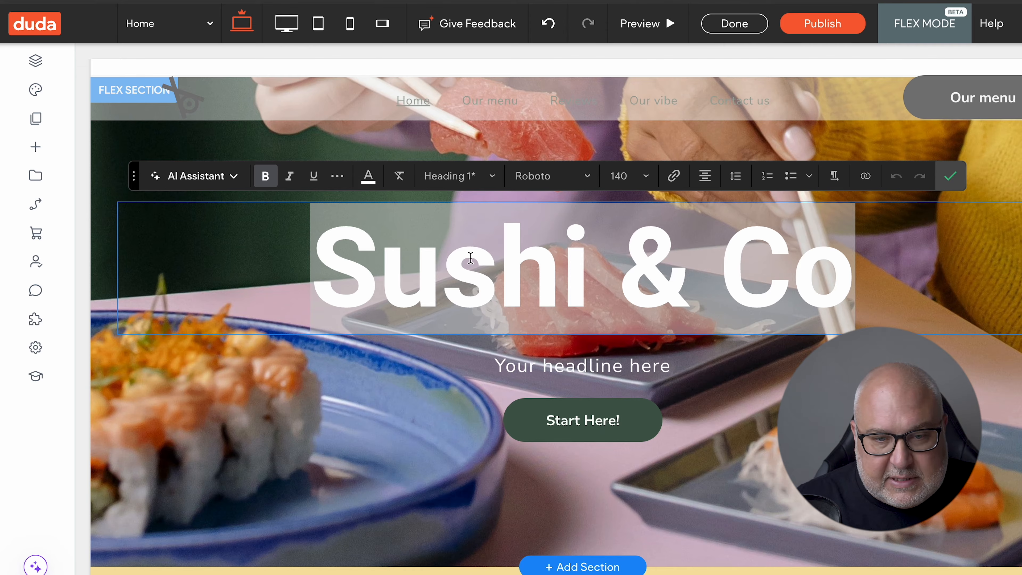
click(754, 422)
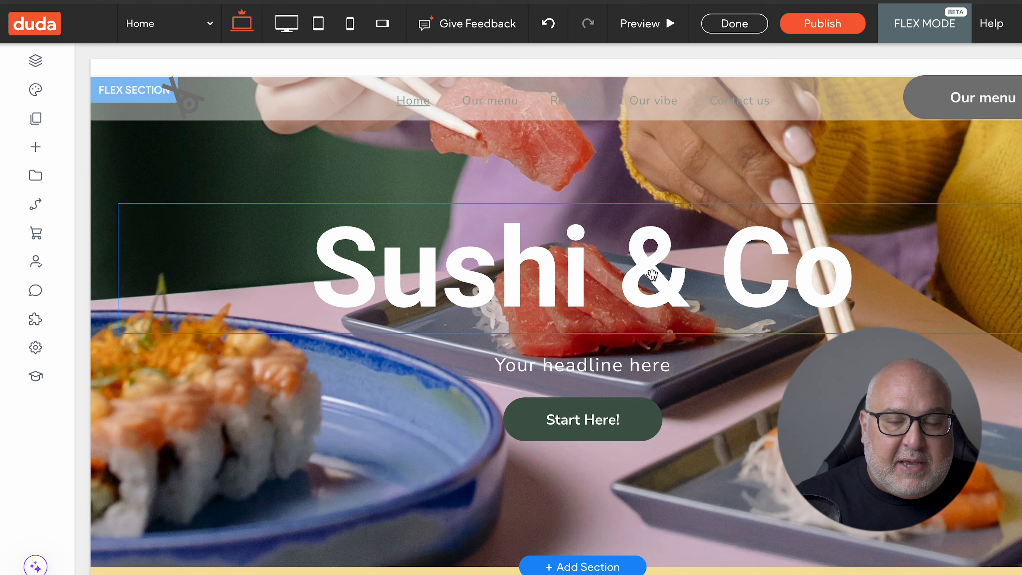
Move the Our vibe page above Reviews in the site's page order and close the page list
click(47, 93)
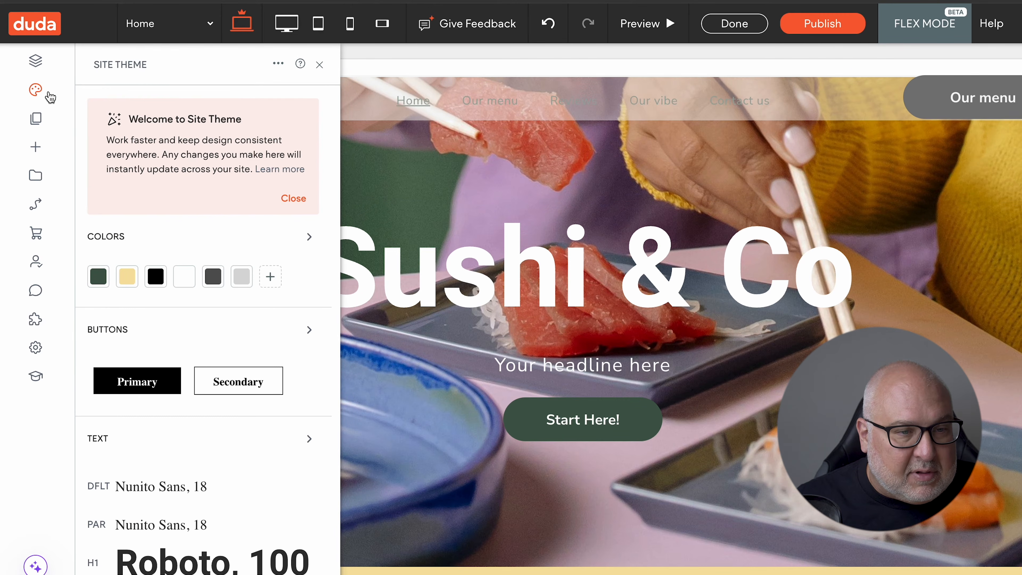
click(36, 120)
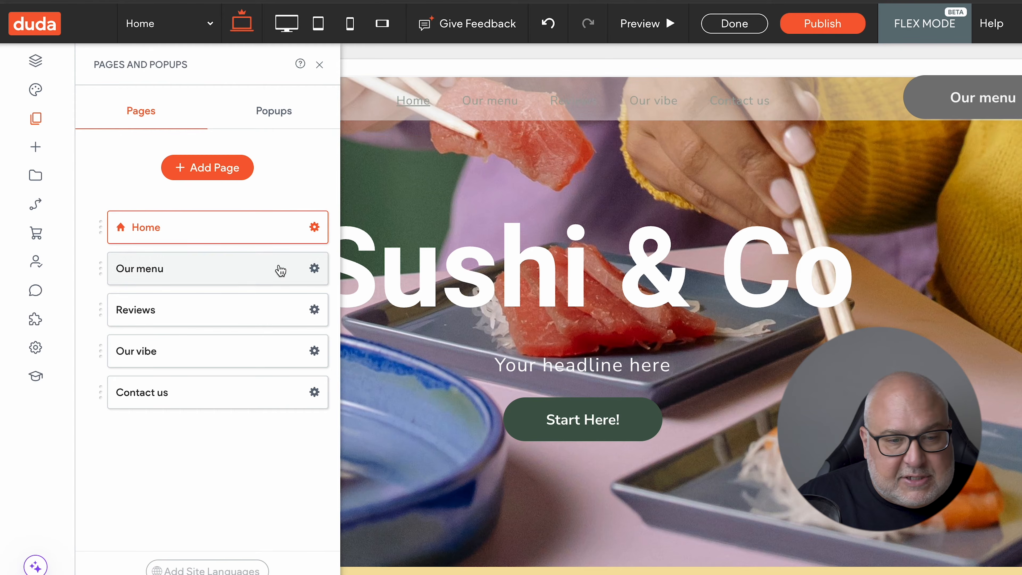
drag(187, 351, 185, 297)
click(320, 65)
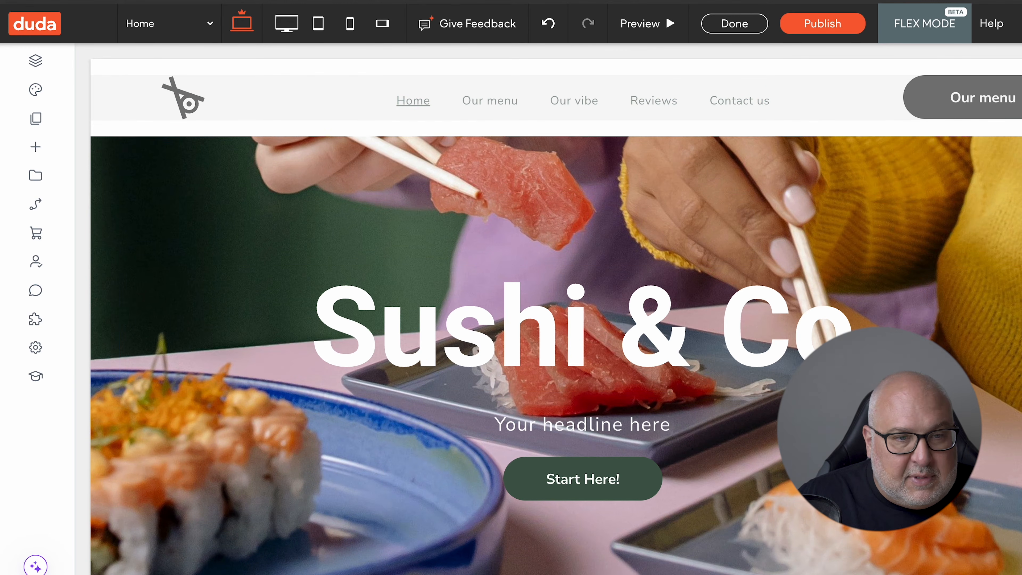
Nest the Our vibe page under Our menu, and return it to the top level between Reviews and Contact us
click(36, 118)
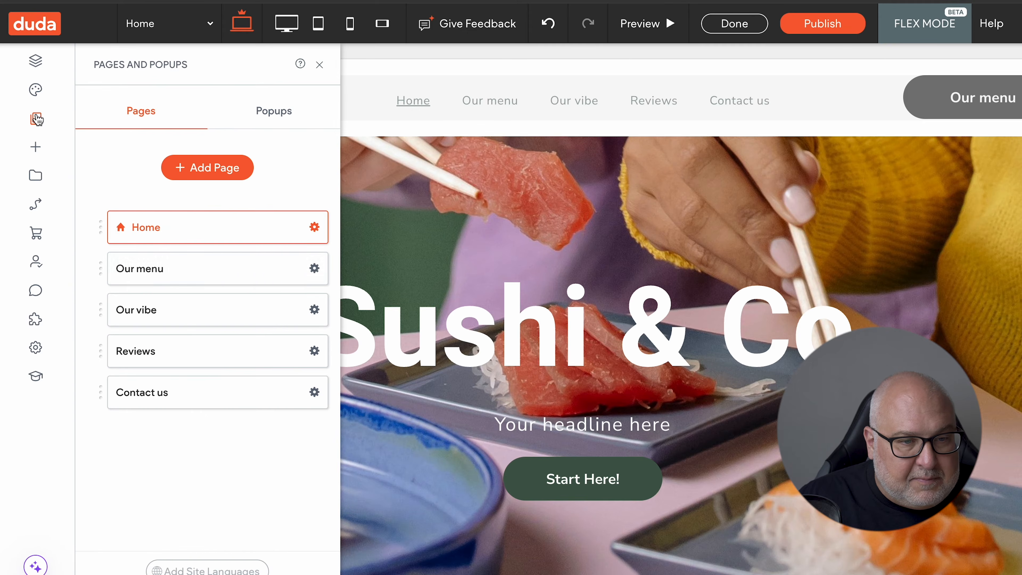
drag(184, 315, 224, 305)
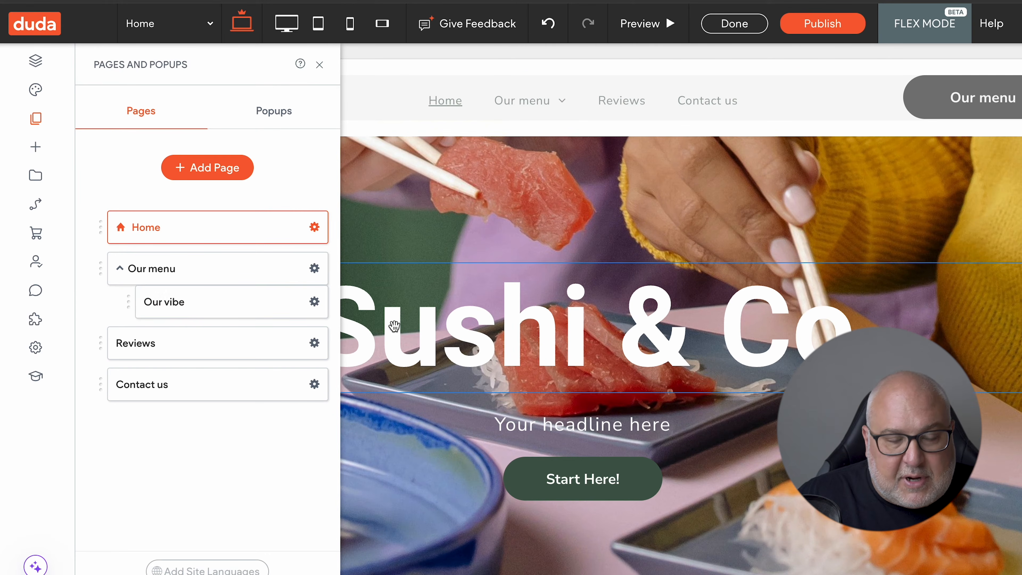
drag(202, 311, 150, 314)
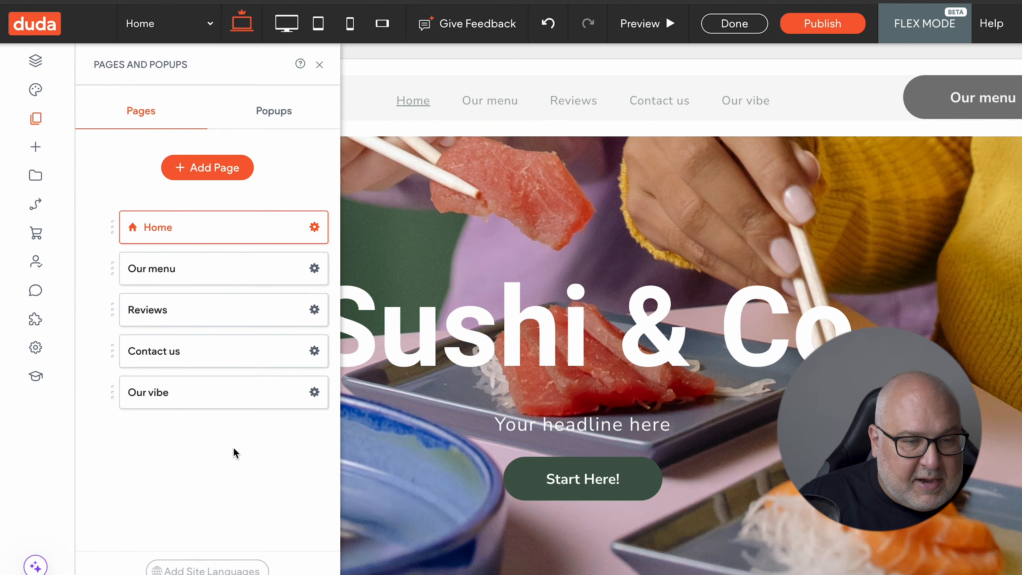
drag(196, 361, 195, 410)
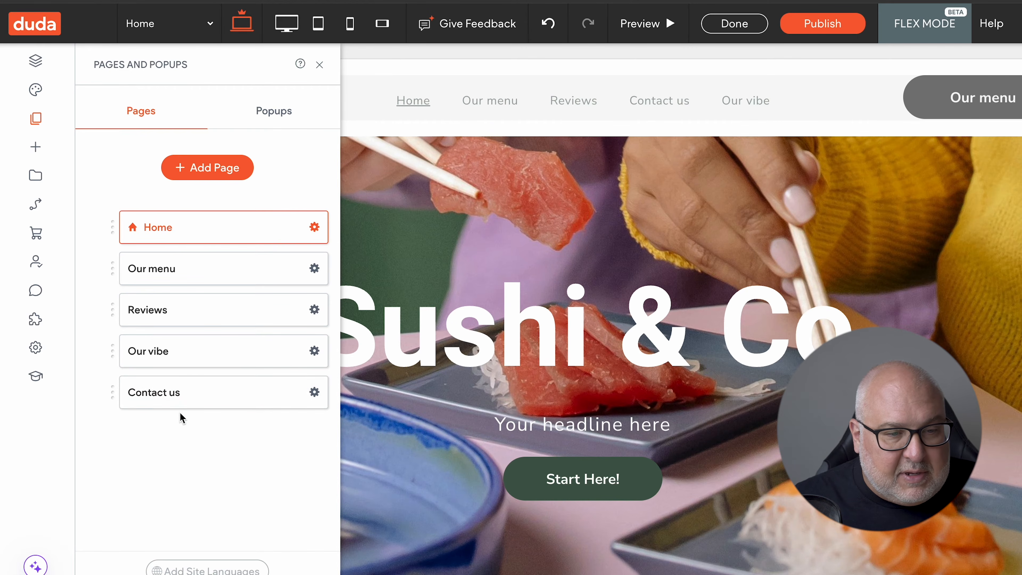
Add a new page from the Contact Us page template with the name Contact Us, and close the page list
click(209, 167)
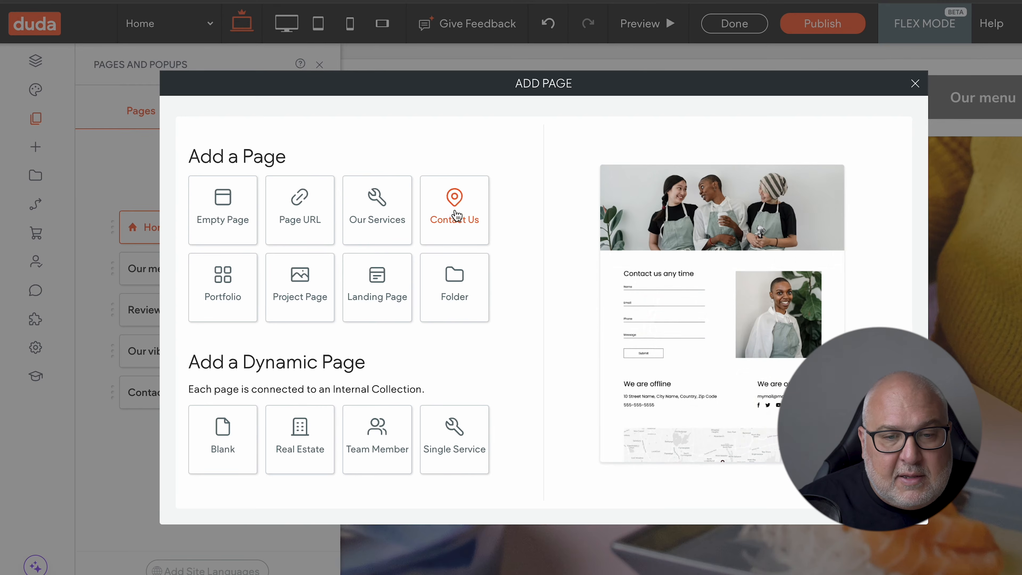
click(453, 200)
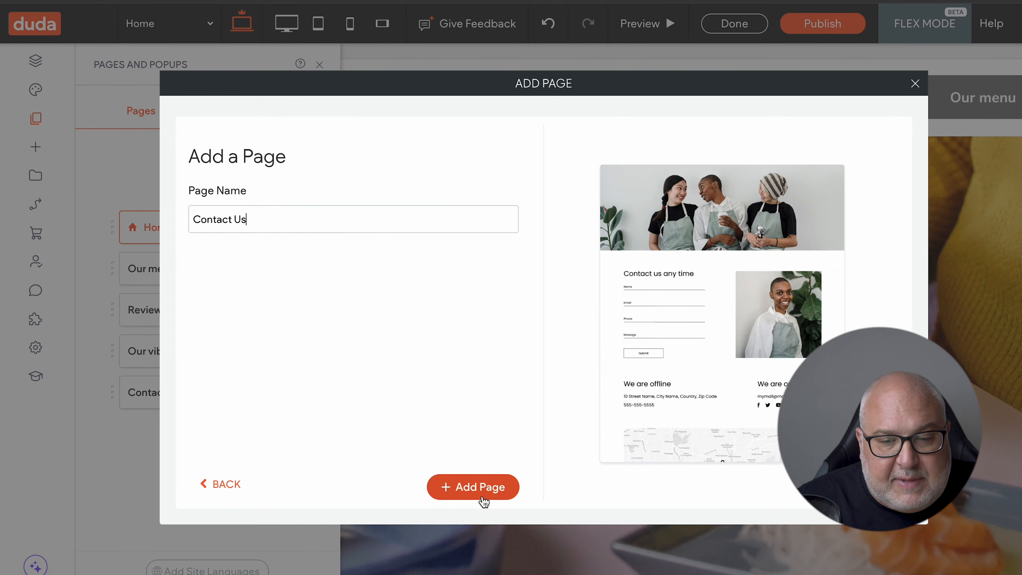
click(477, 489)
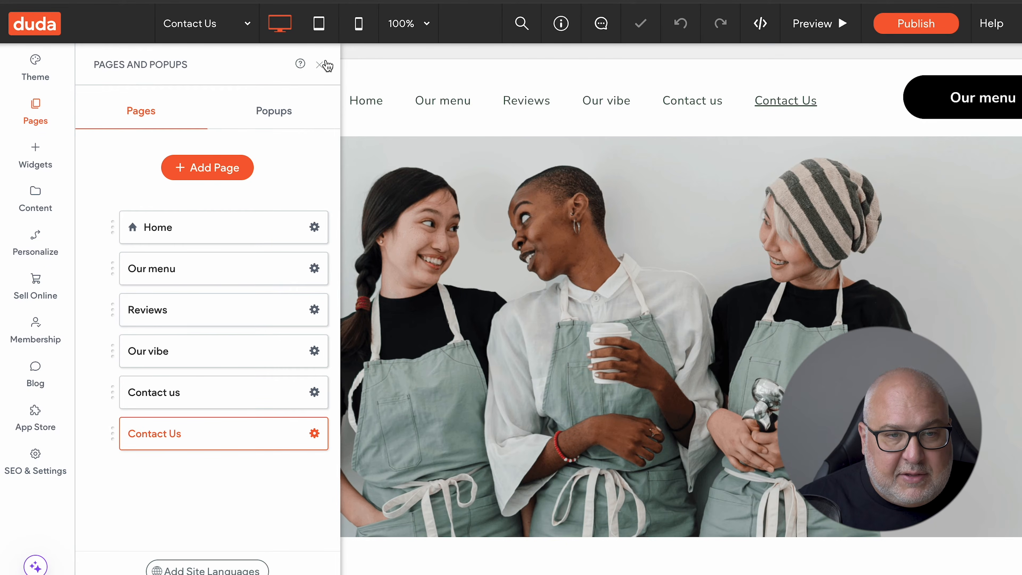
click(324, 65)
Add a new field to the contact form on the Contact Us page and look through the field's settings
scroll(725, 290, down, 10)
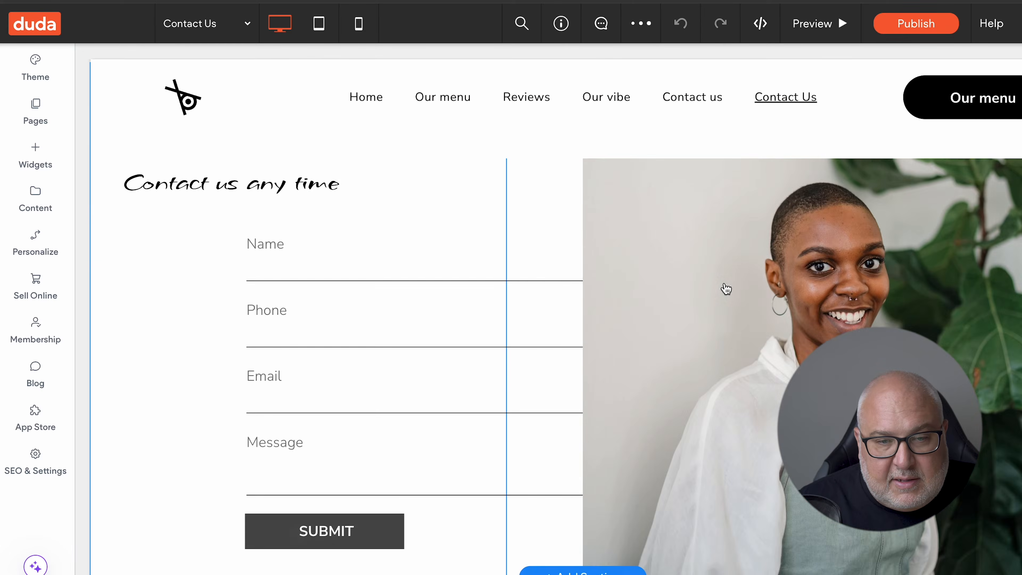
scroll(725, 288, down, 2)
scroll(726, 287, up, 2)
click(210, 224)
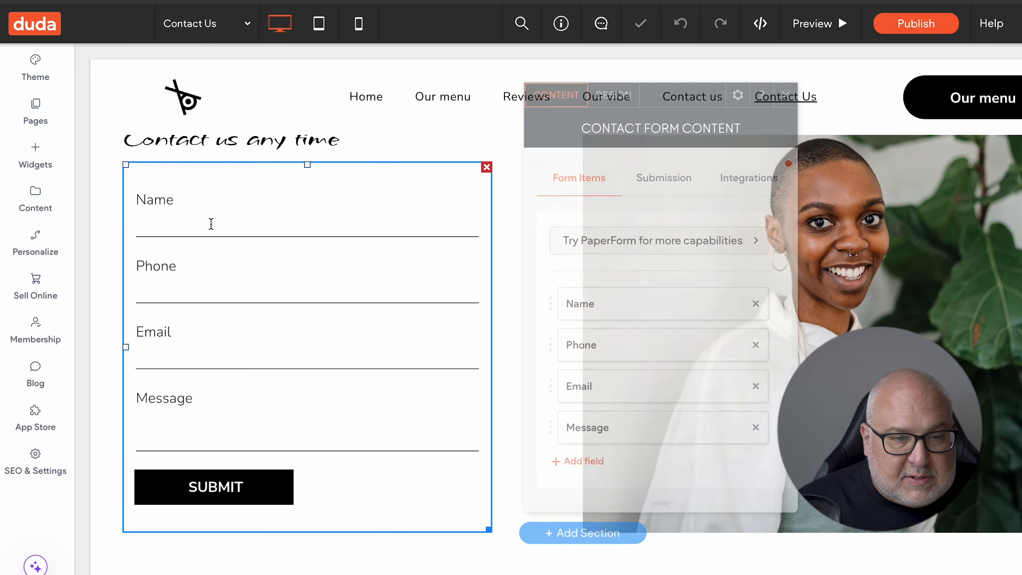
scroll(687, 313, down, 2)
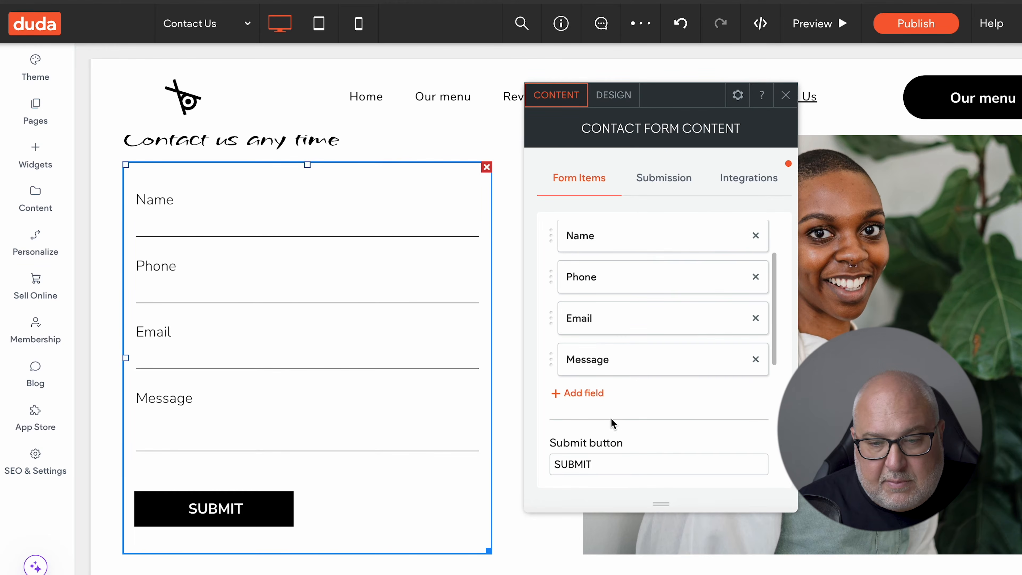
click(599, 395)
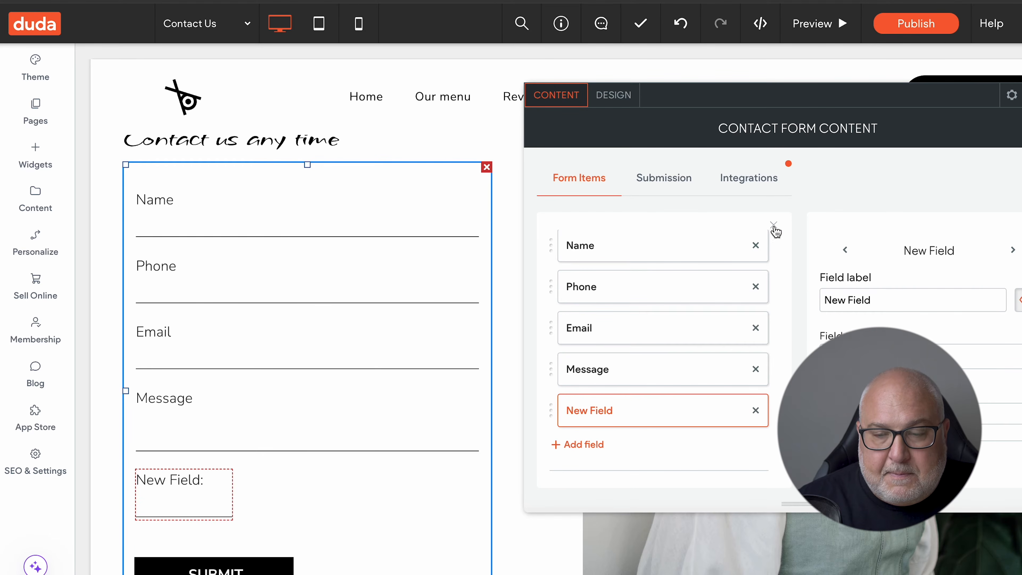
scroll(922, 282, down, 3)
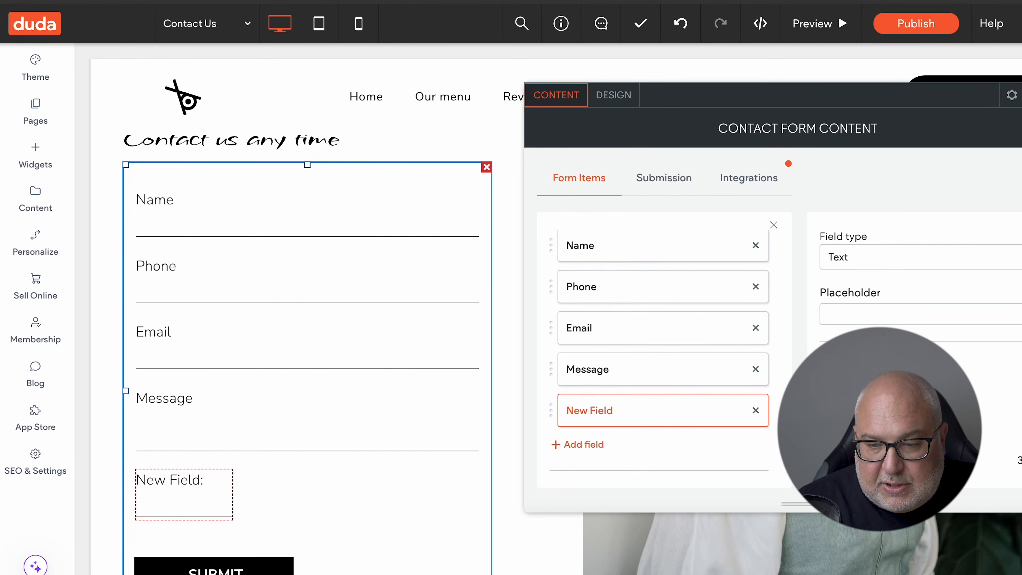
Look through the contact form's submission, integration and design settings, and close the form's settings
click(668, 177)
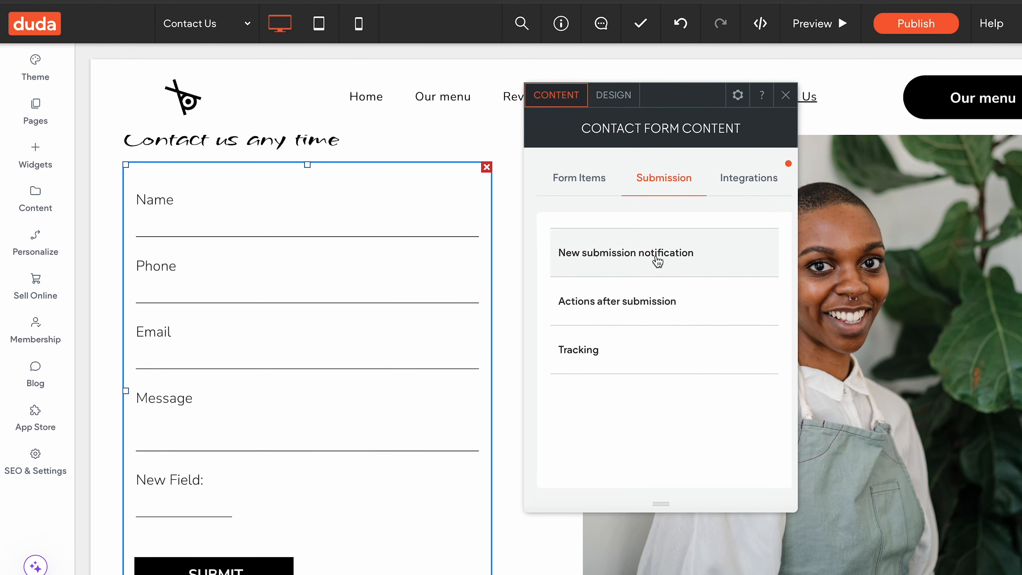
click(658, 256)
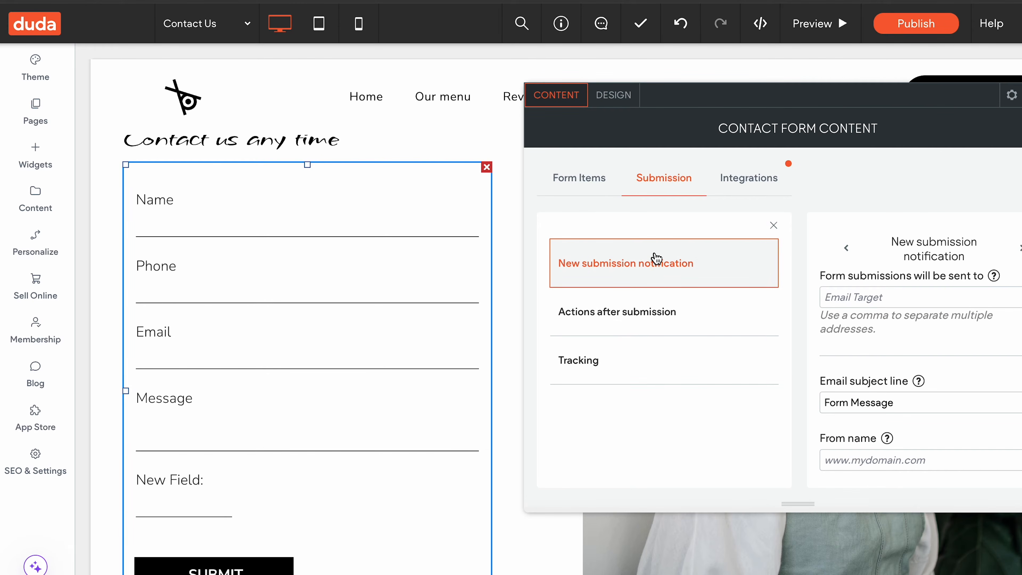
click(660, 317)
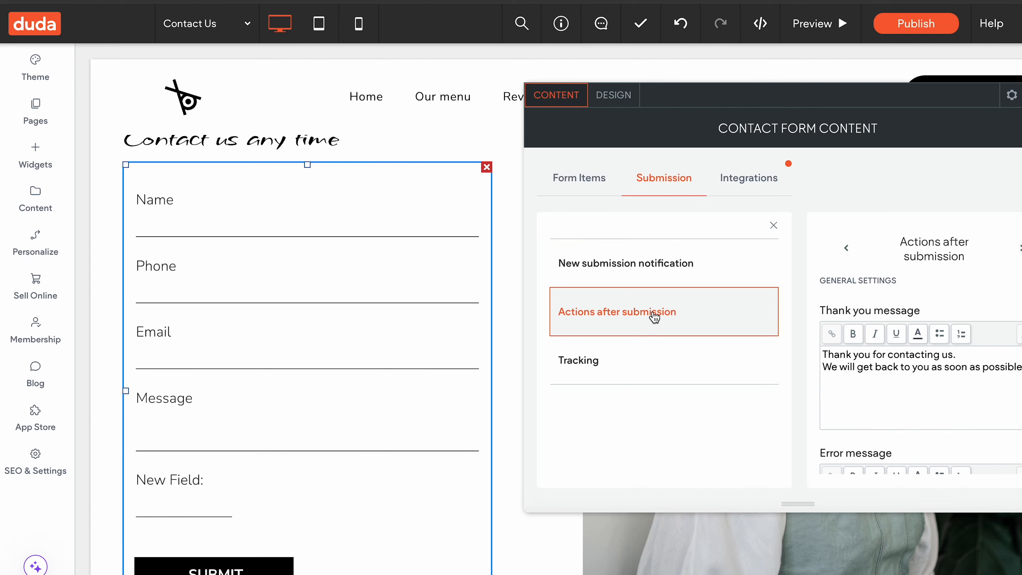
click(755, 177)
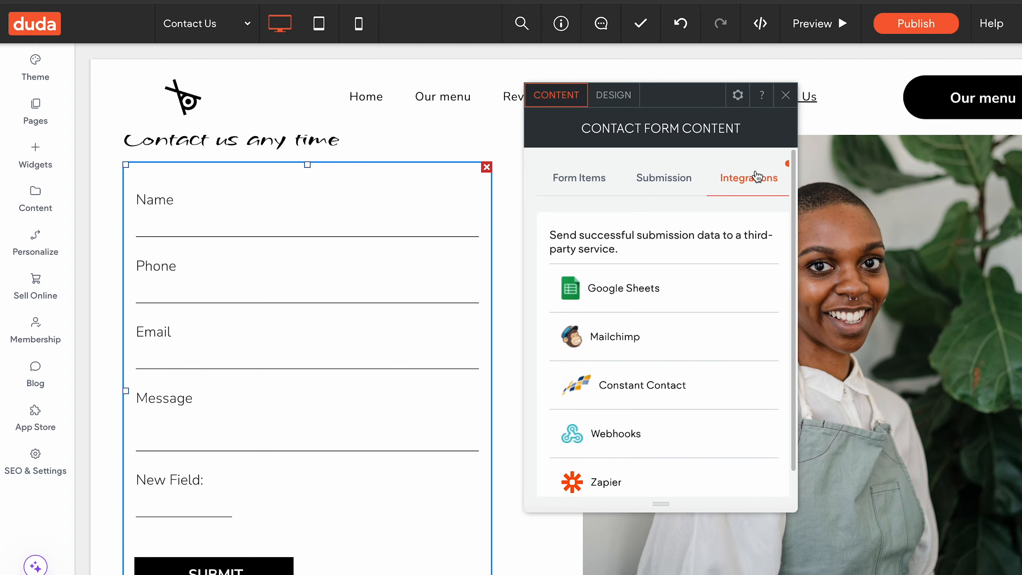
scroll(752, 297, down, 1)
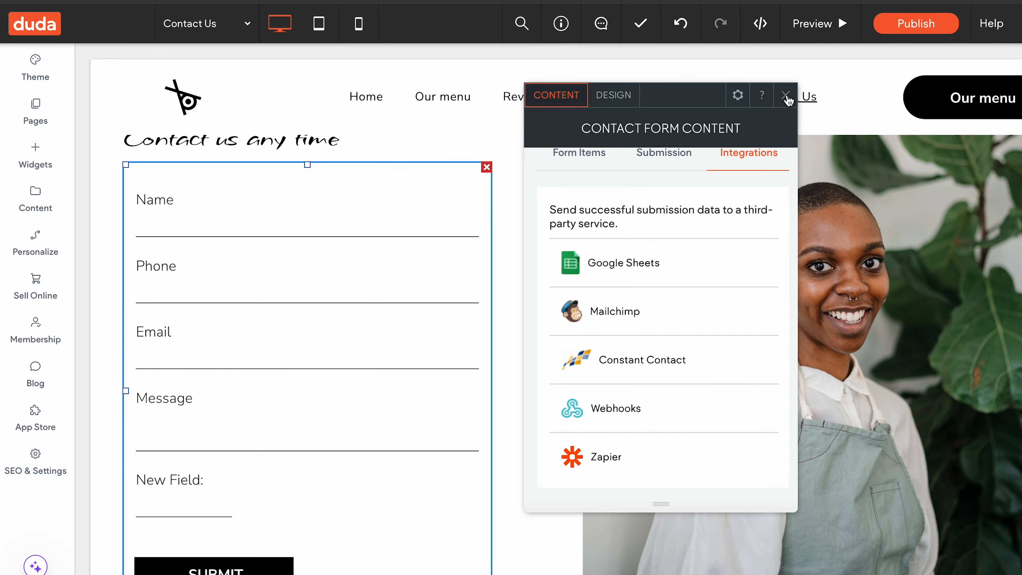
click(622, 97)
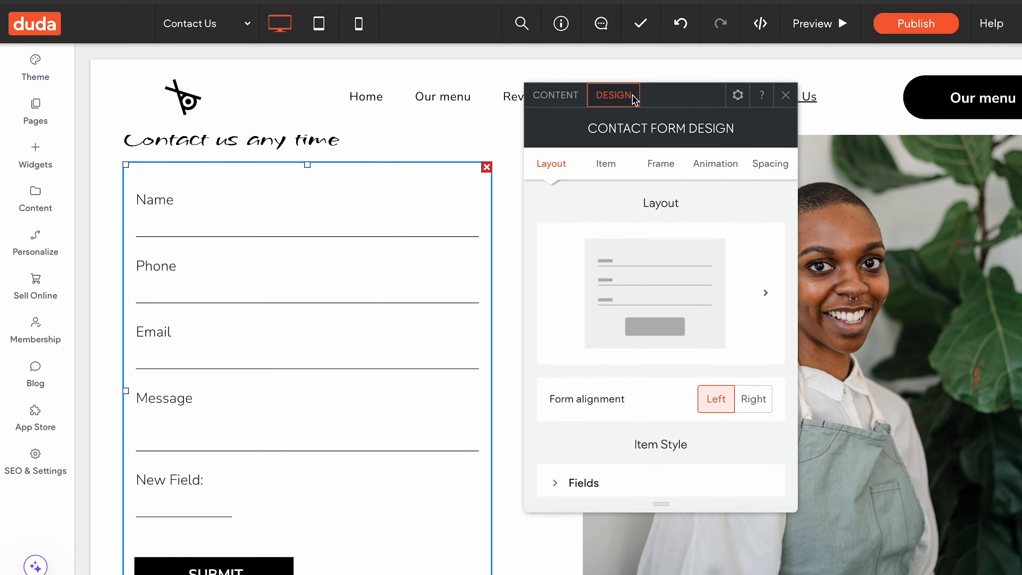
click(782, 97)
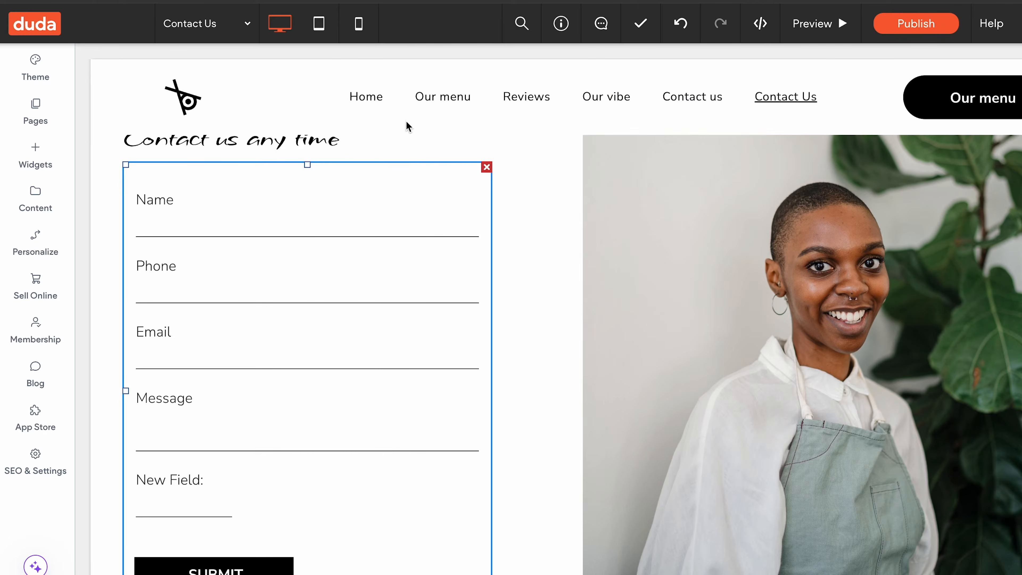
Delete the added Contact Us page at the end of the site's page list
click(36, 115)
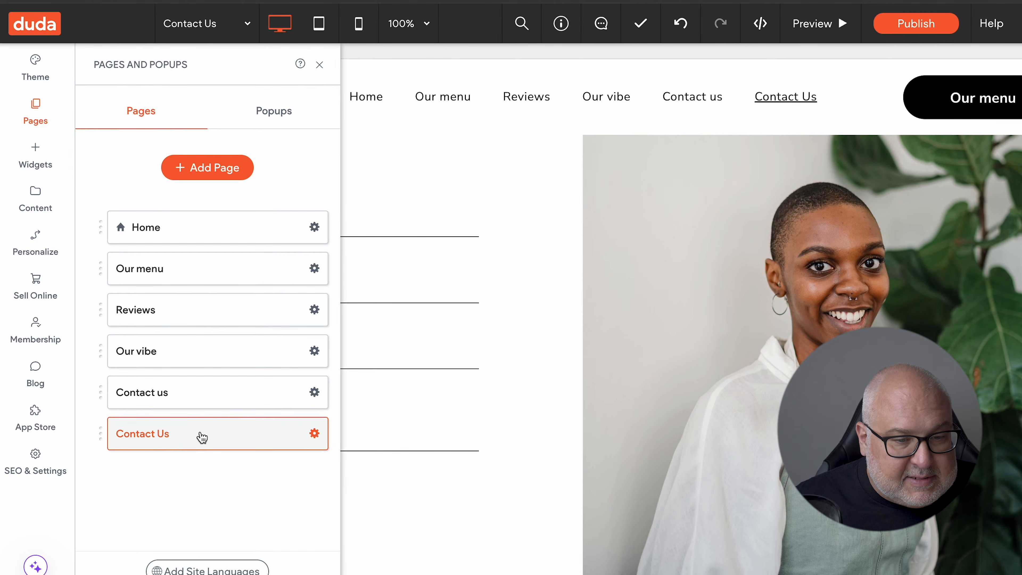
click(189, 435)
mouse_move(190, 435)
mouse_down()
mouse_move(183, 386)
mouse_move(189, 431)
mouse_up()
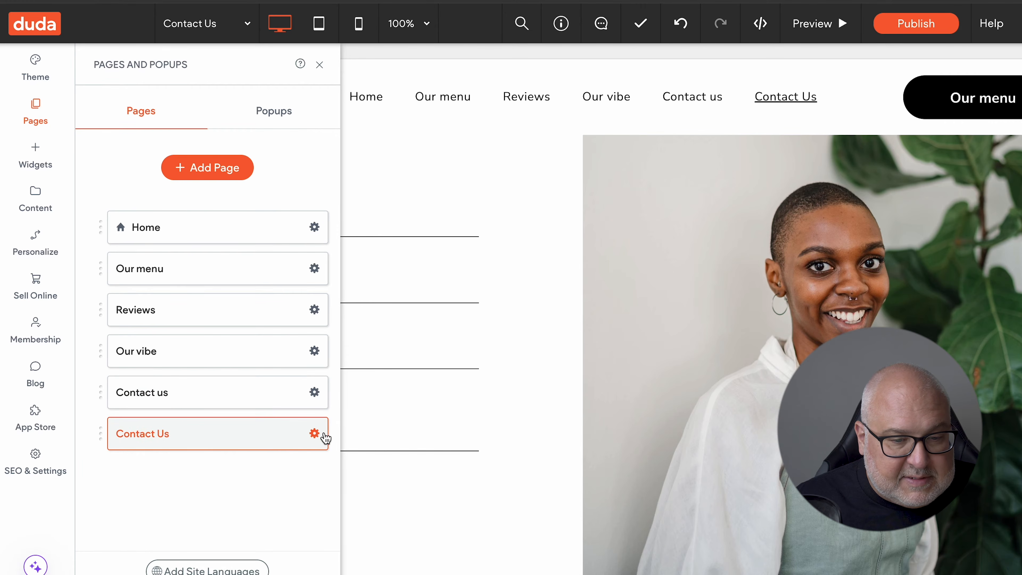
click(314, 434)
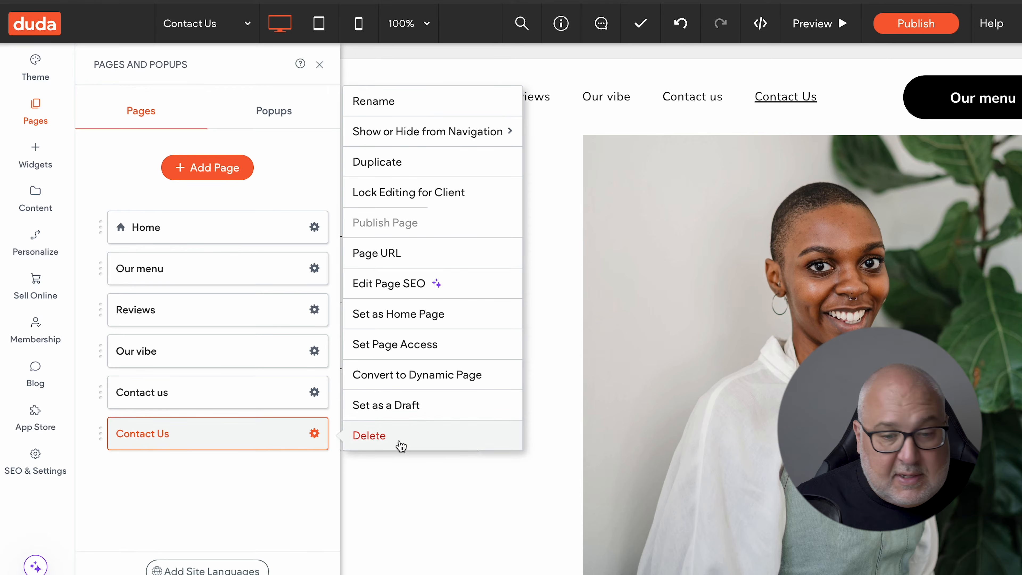
click(374, 439)
click(585, 343)
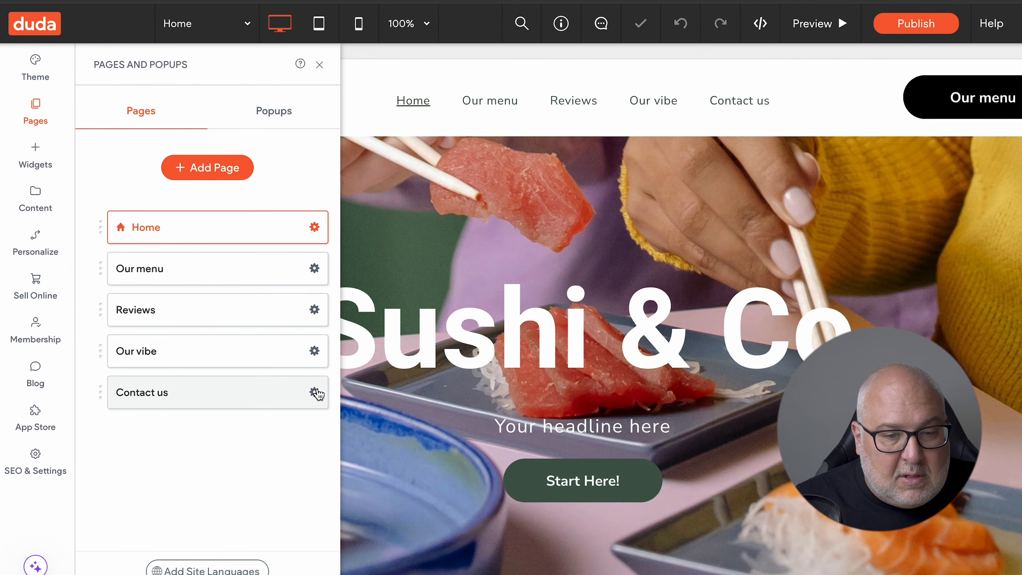
Shorten the remaining Contact us page's URL to contact
click(314, 392)
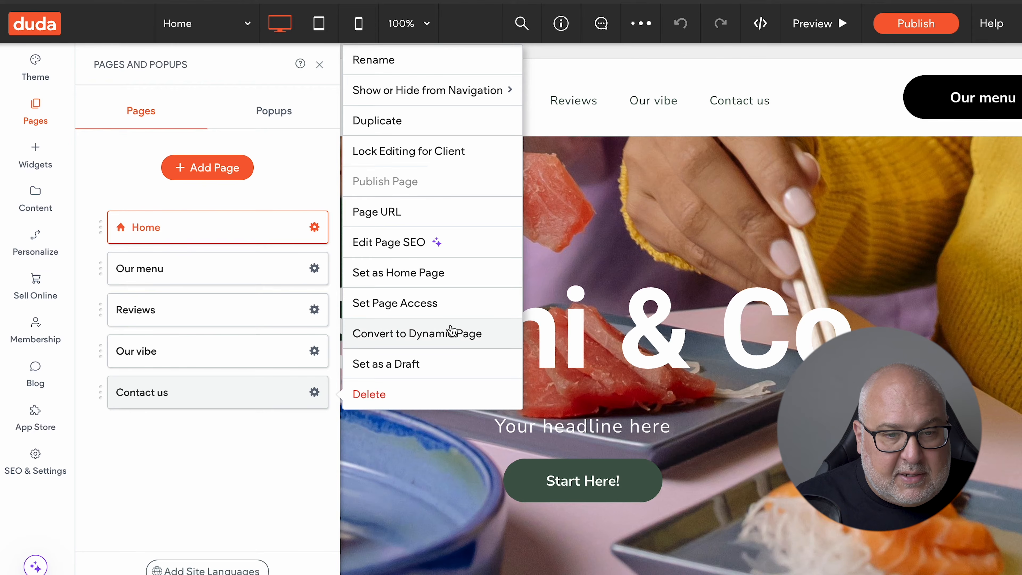
click(398, 244)
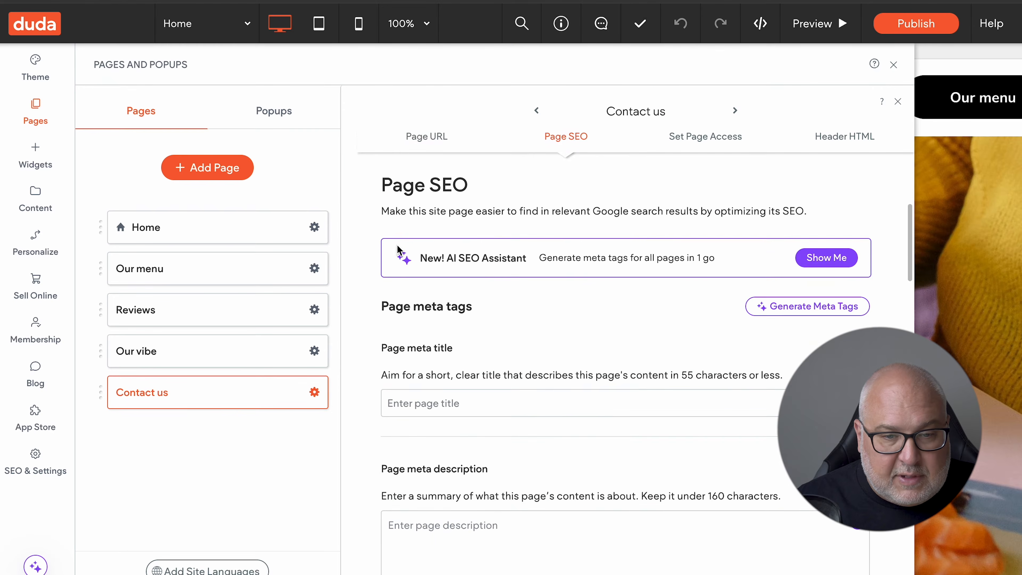
scroll(570, 310, up, 4)
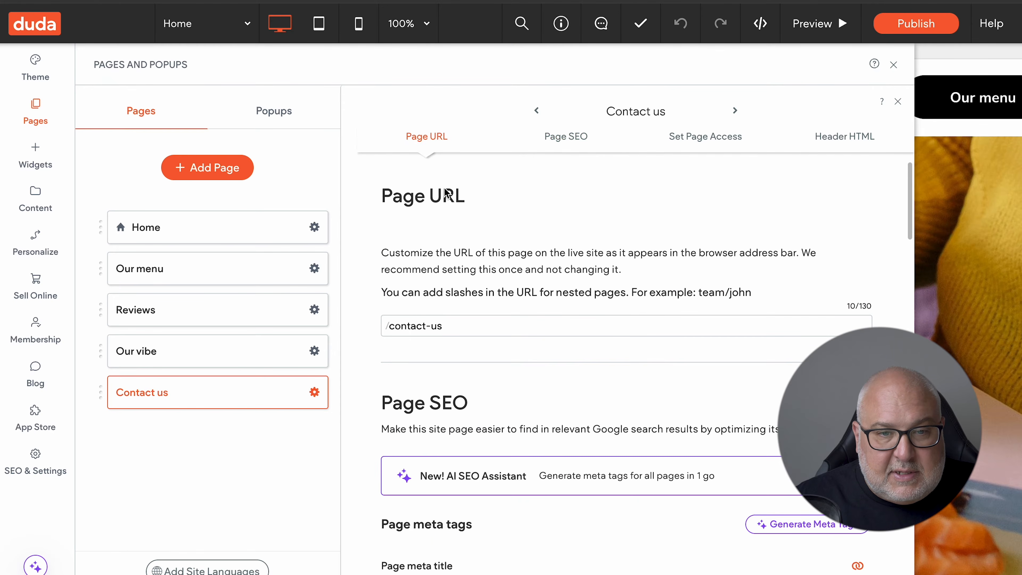
click(447, 328)
drag(427, 327, 507, 325)
key(BackSpace)
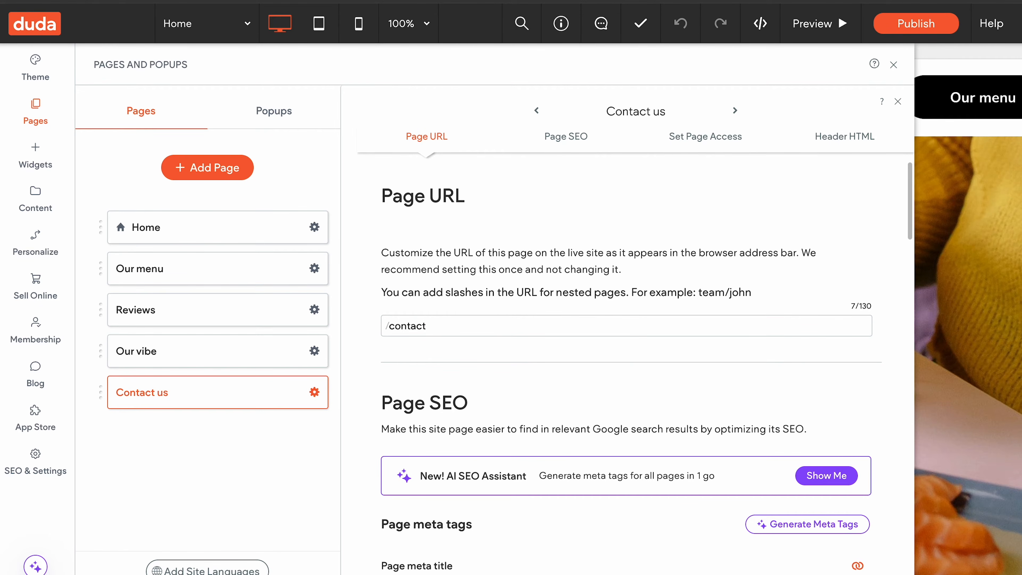
Set the Contact us page's meta title to "Contact Us | Company"
scroll(619, 403, down, 6)
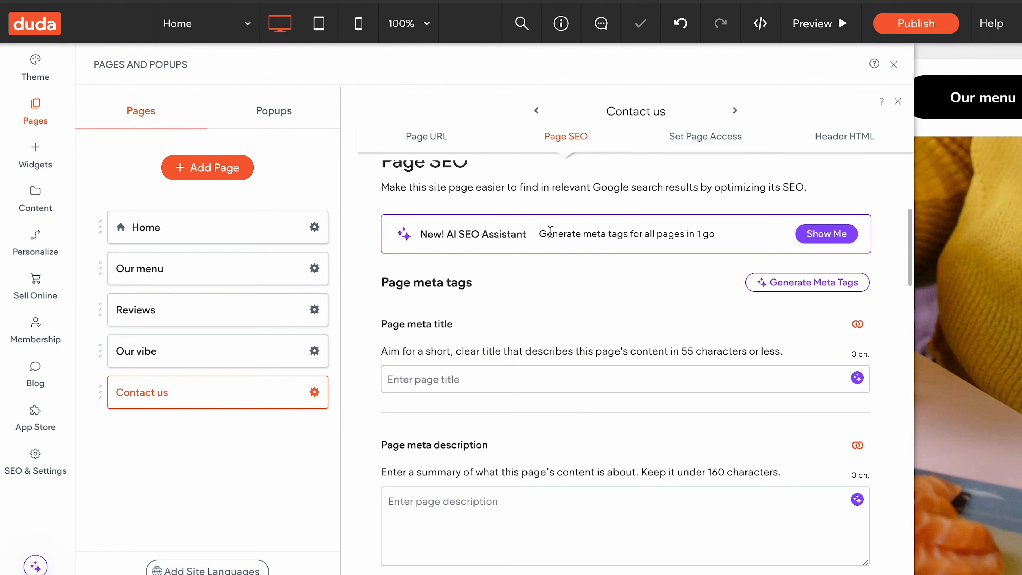
scroll(586, 294, up, 1)
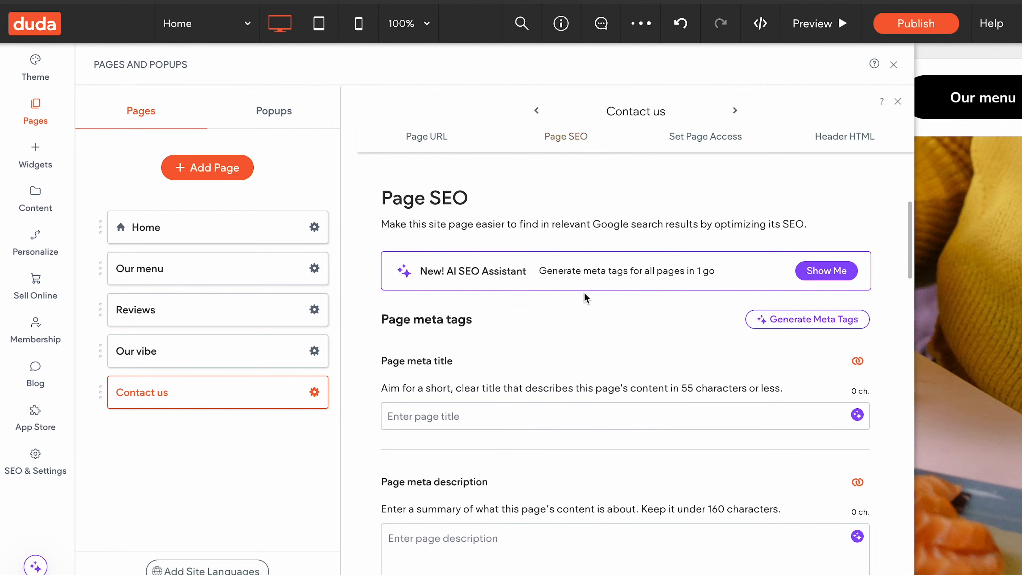
click(522, 408)
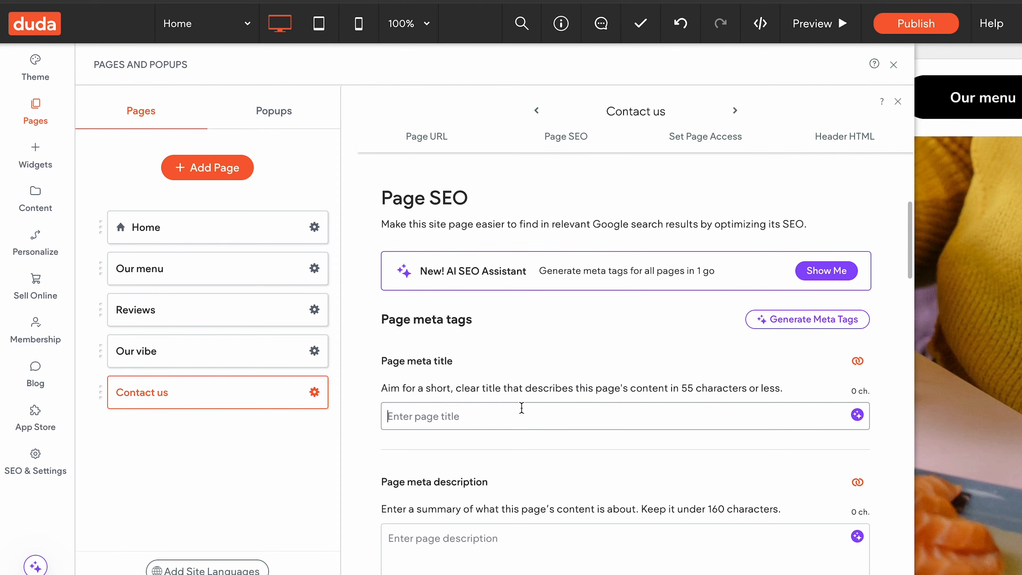
text(Contact Us | Company)
click(528, 438)
scroll(656, 475, down, 3)
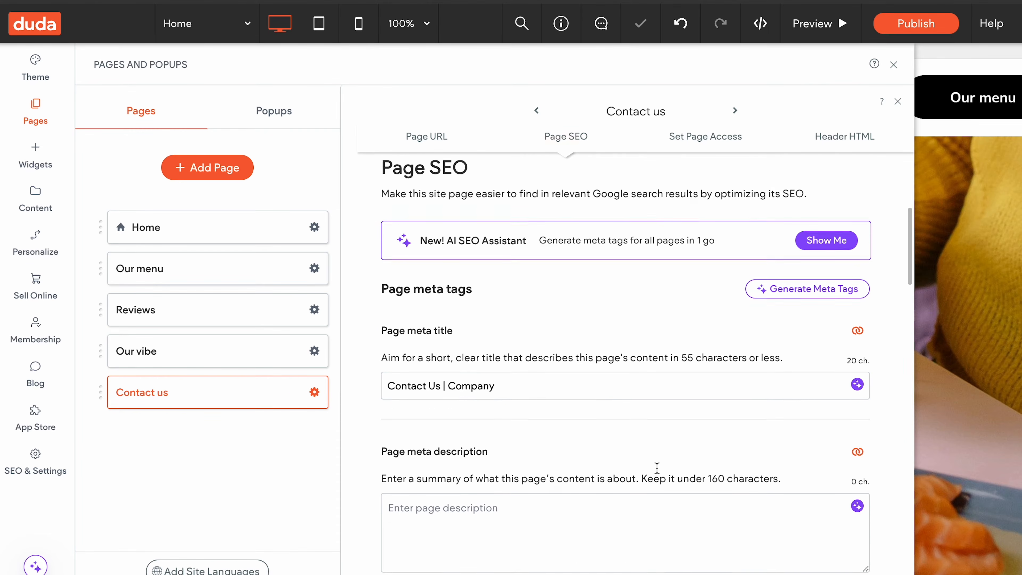
Open the AI SEO Assistant for the page meta description and close it without entering any business details
click(630, 453)
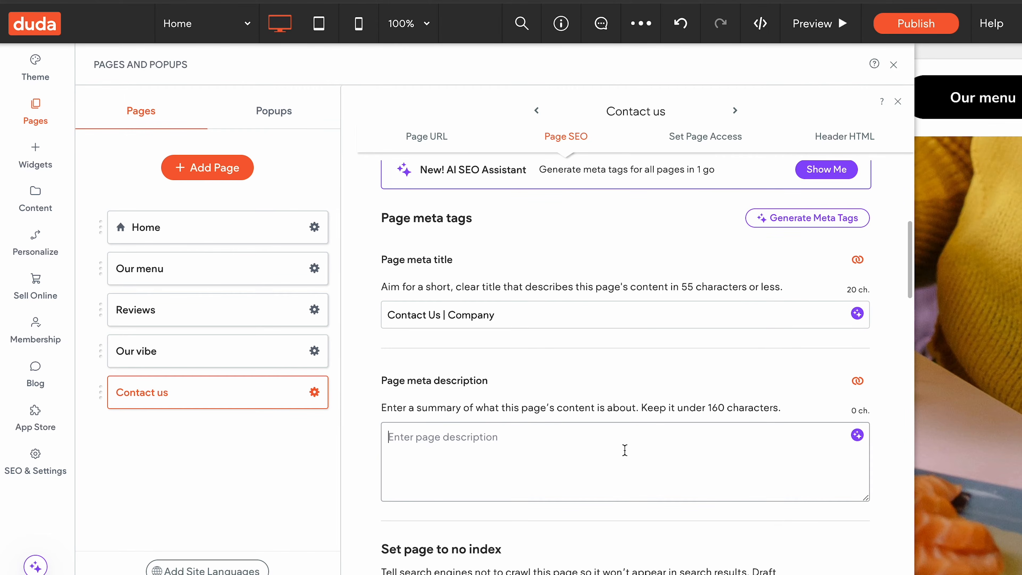
click(857, 435)
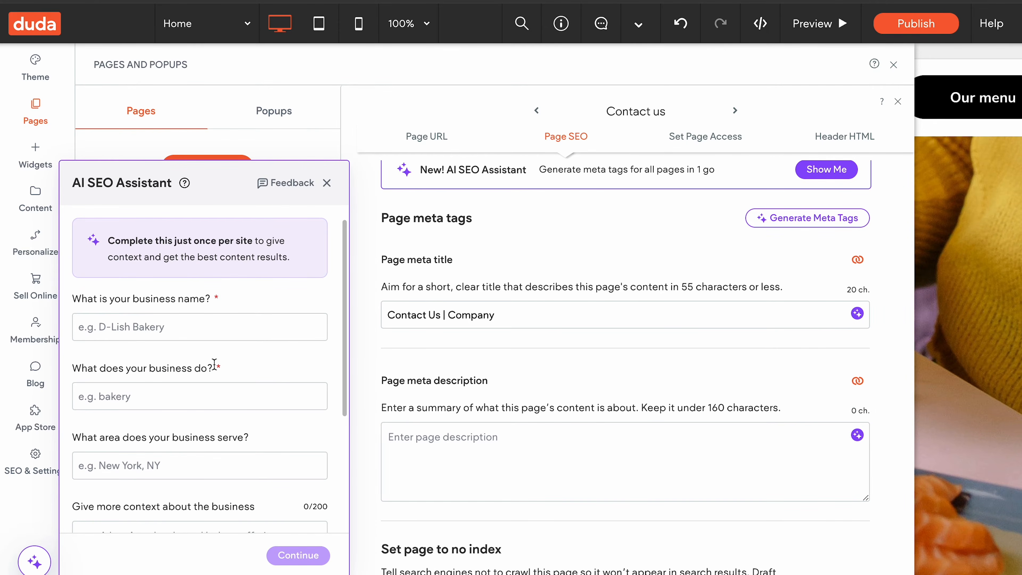
click(327, 183)
click(532, 467)
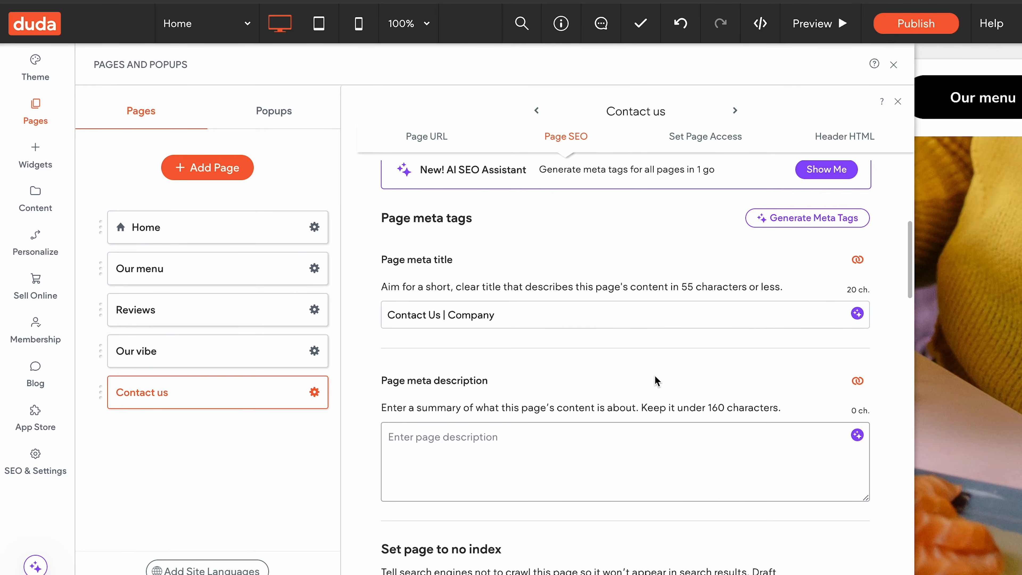
Review the Contact us page's URL, SEO, page access and header HTML settings
scroll(677, 350, up, 6)
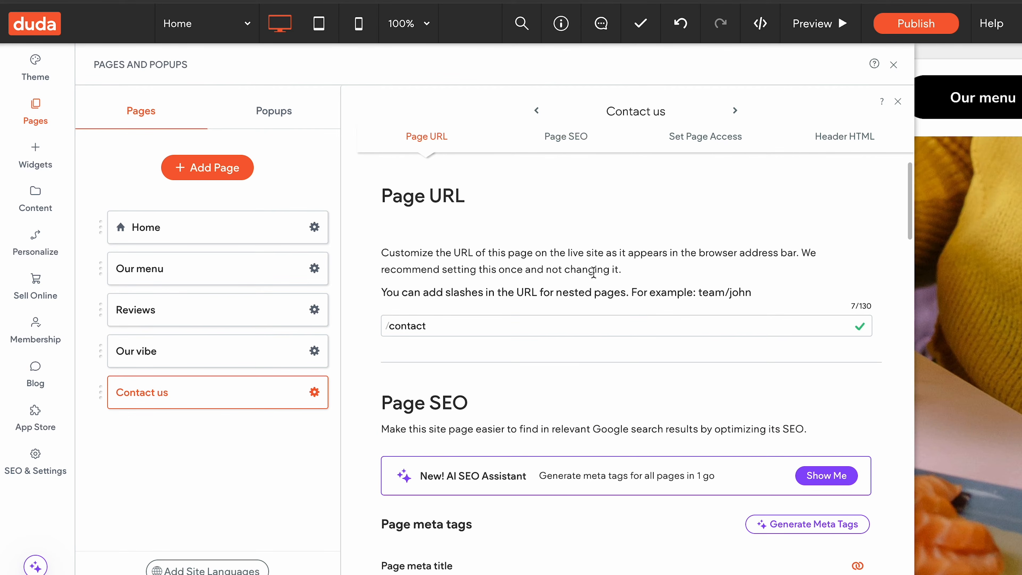
click(714, 139)
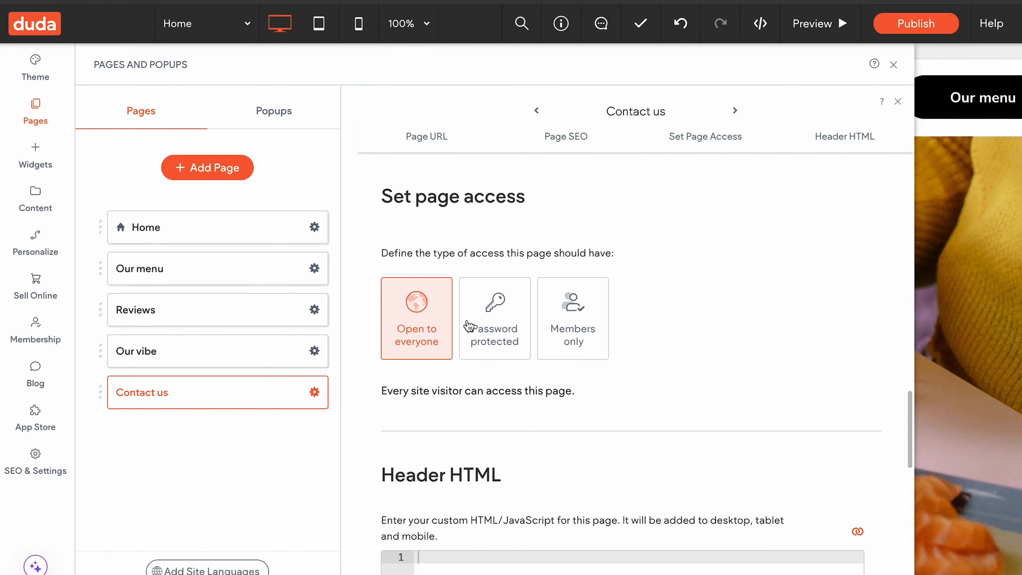
scroll(747, 319, down, 3)
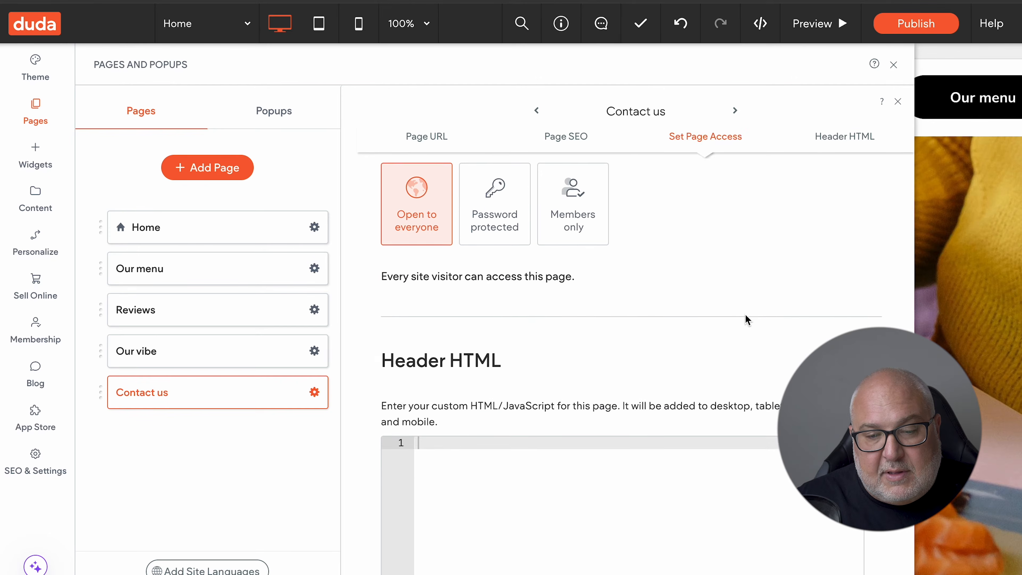
scroll(745, 315, up, 8)
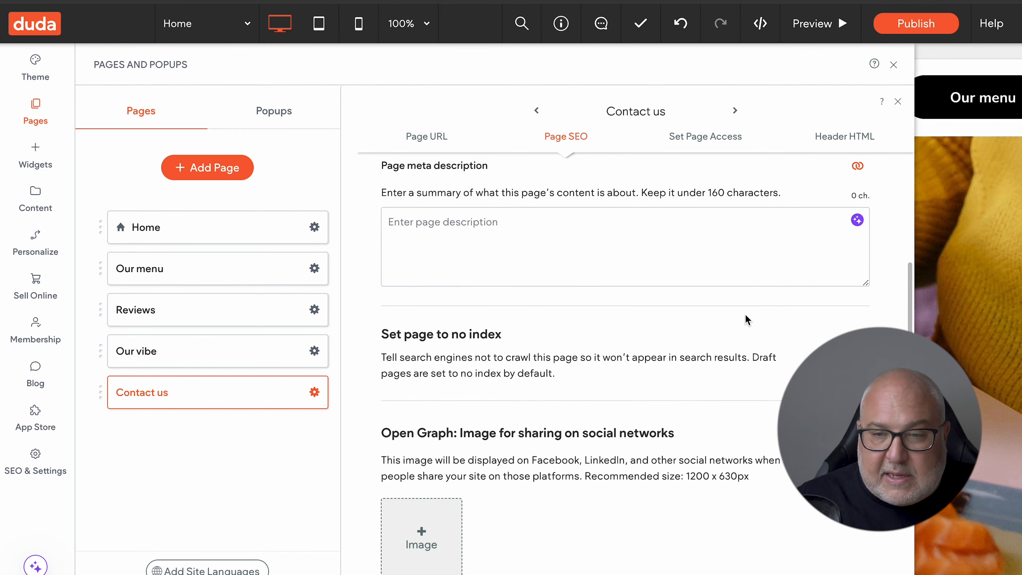
scroll(744, 318, up, 10)
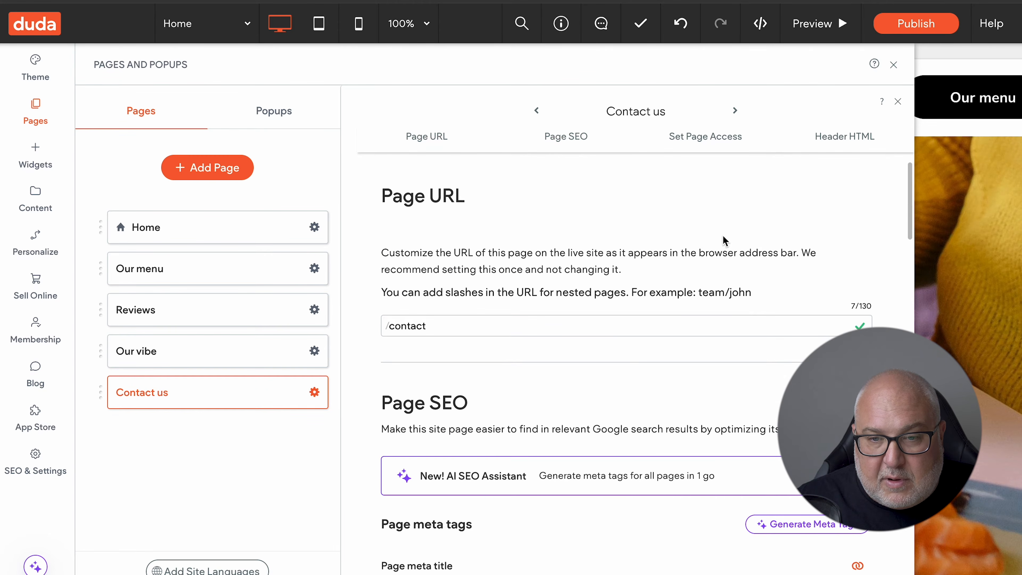
click(713, 137)
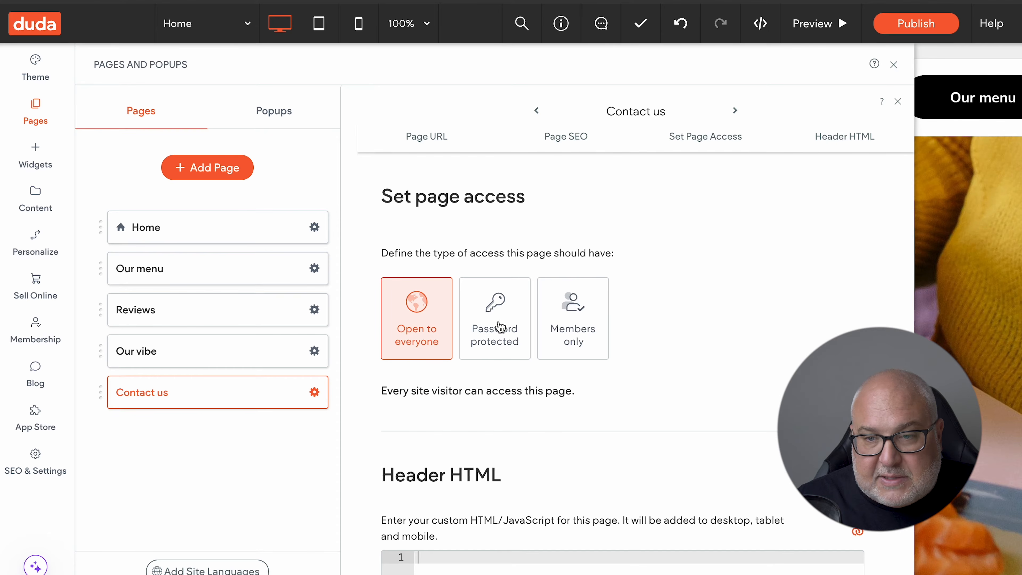
click(846, 144)
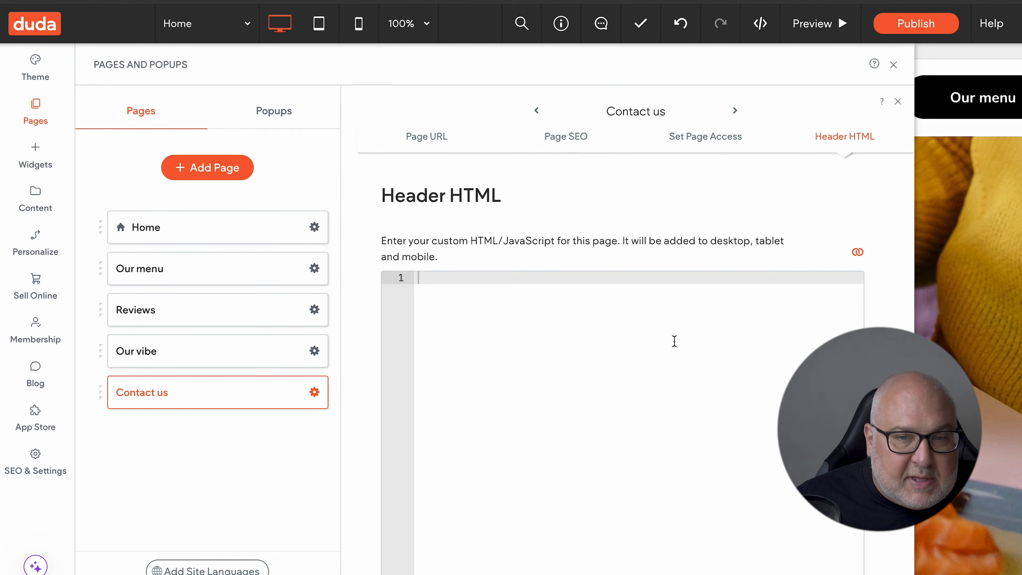
scroll(556, 372, up, 15)
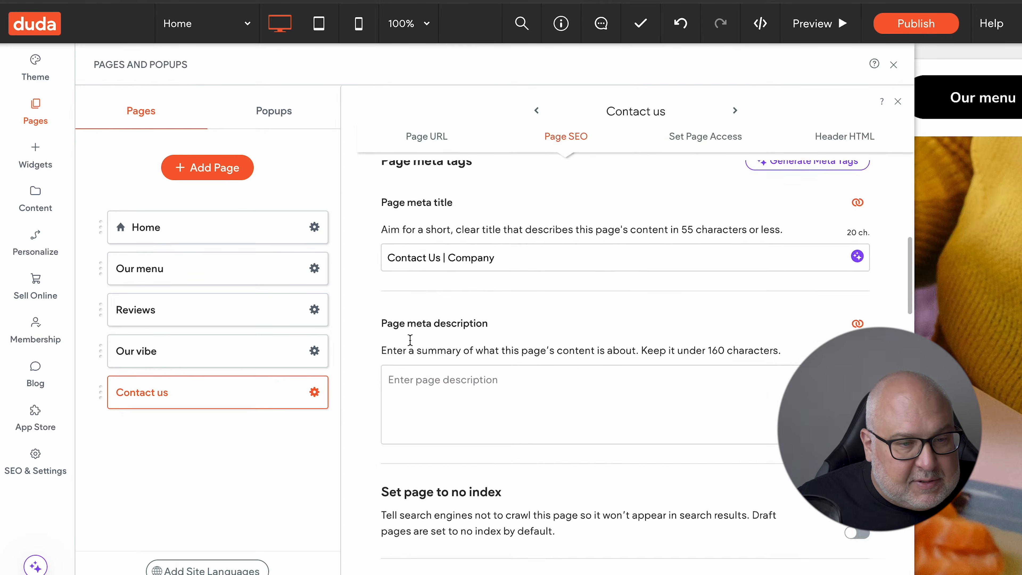
Look over the page options for Our vibe, and return to the Home page with the page list closed
click(314, 352)
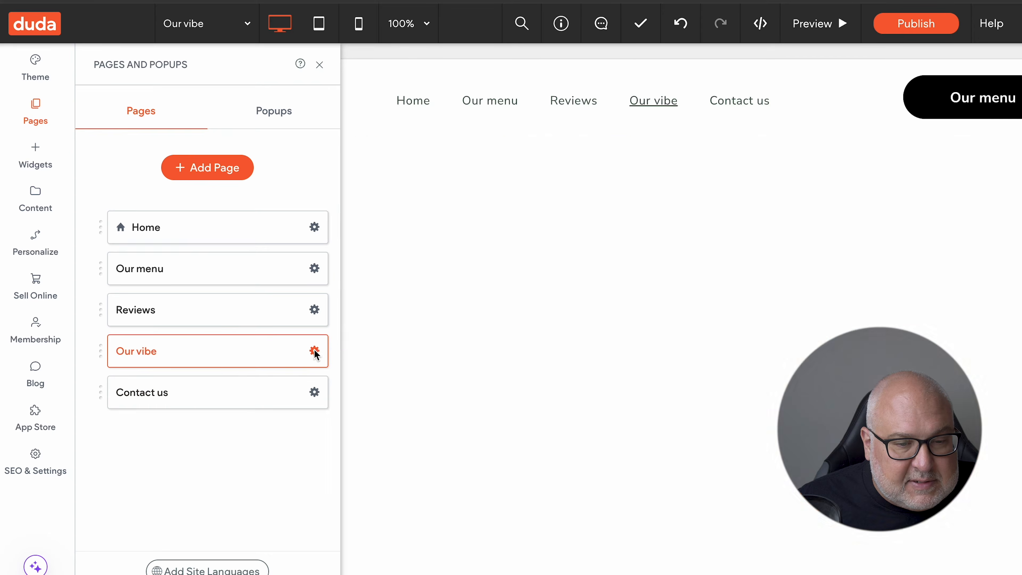
click(314, 349)
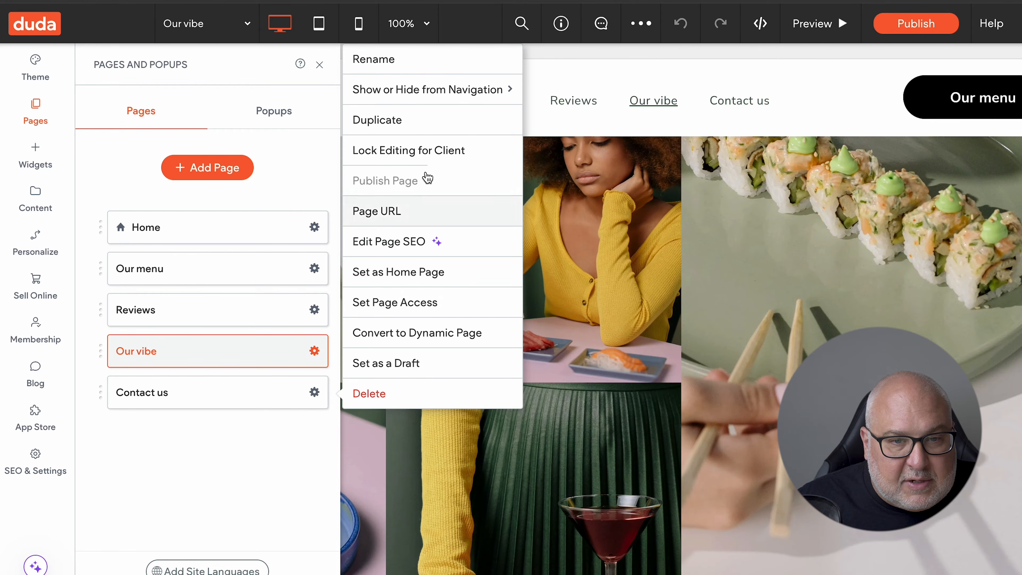
mouse_move(434, 91)
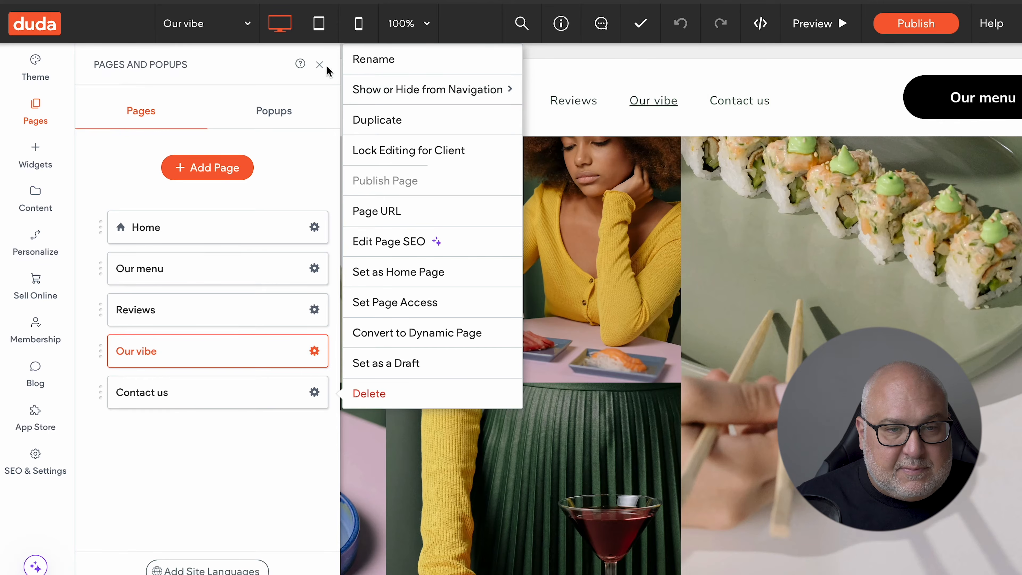
click(200, 237)
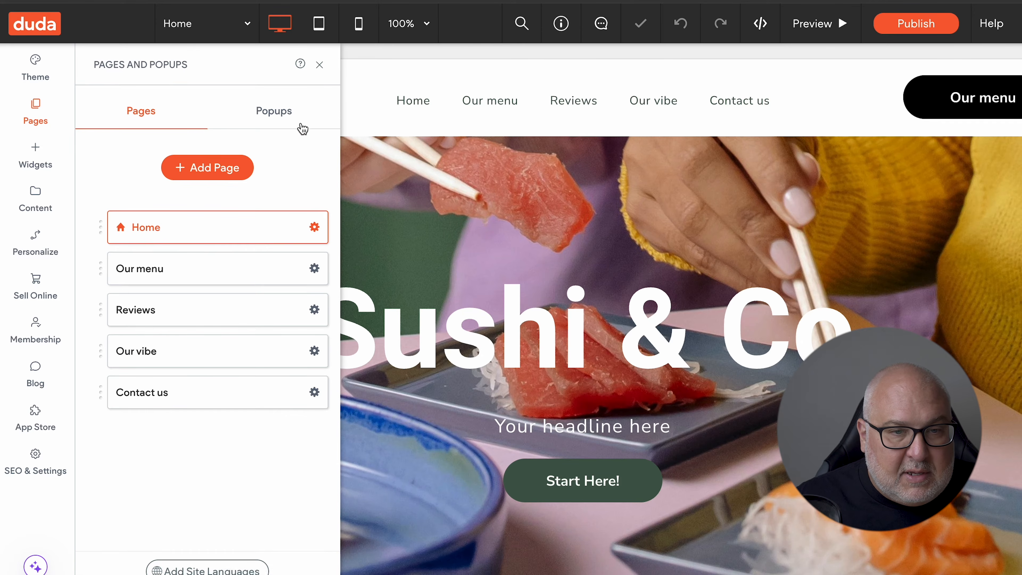
click(319, 65)
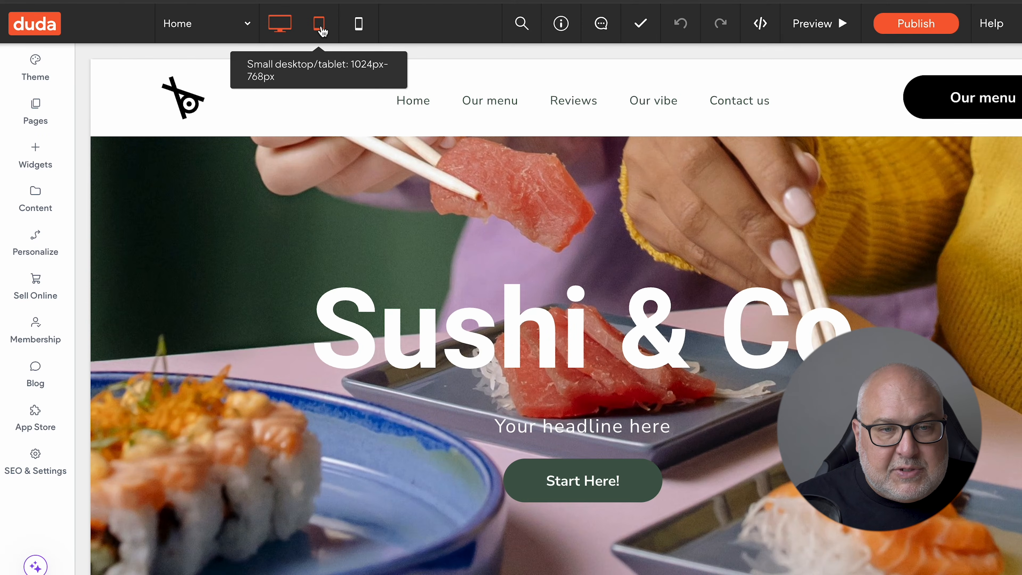
Review the Home page in the tablet and mobile layouts, and open its Tasty & Healthy section in Flex Mode
click(322, 31)
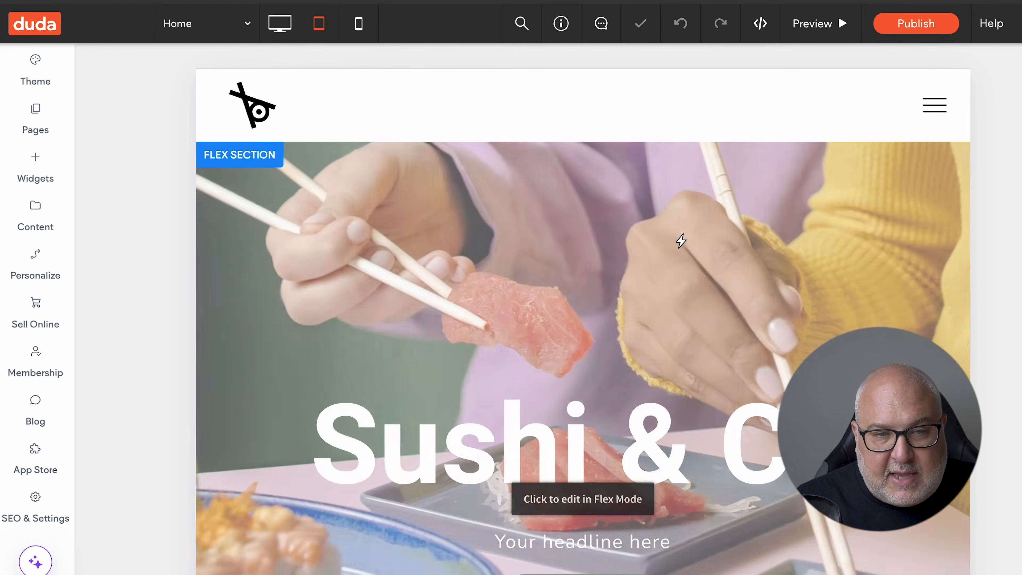
scroll(684, 241, down, 10)
scroll(685, 241, down, 5)
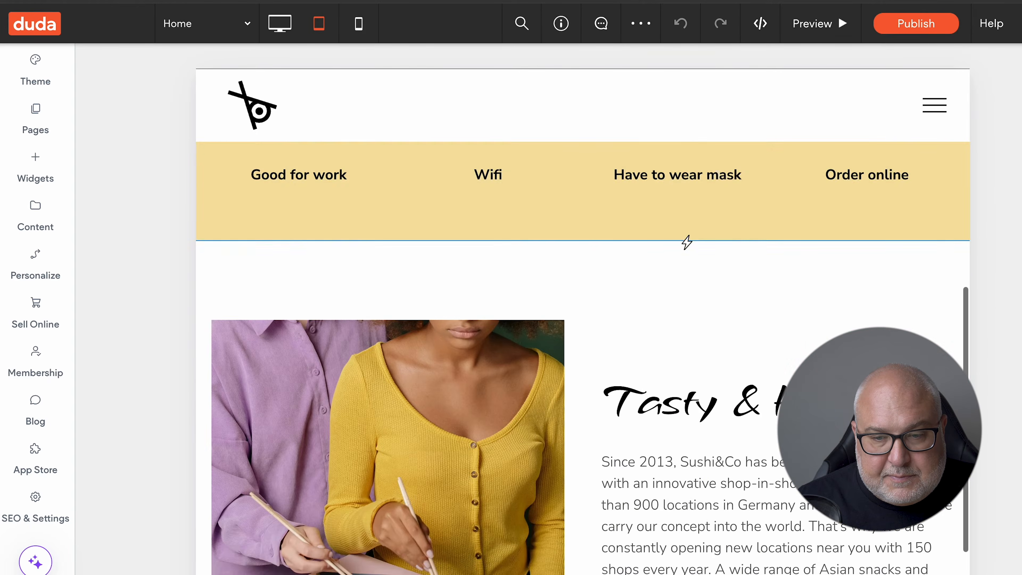
scroll(684, 241, up, 15)
click(359, 25)
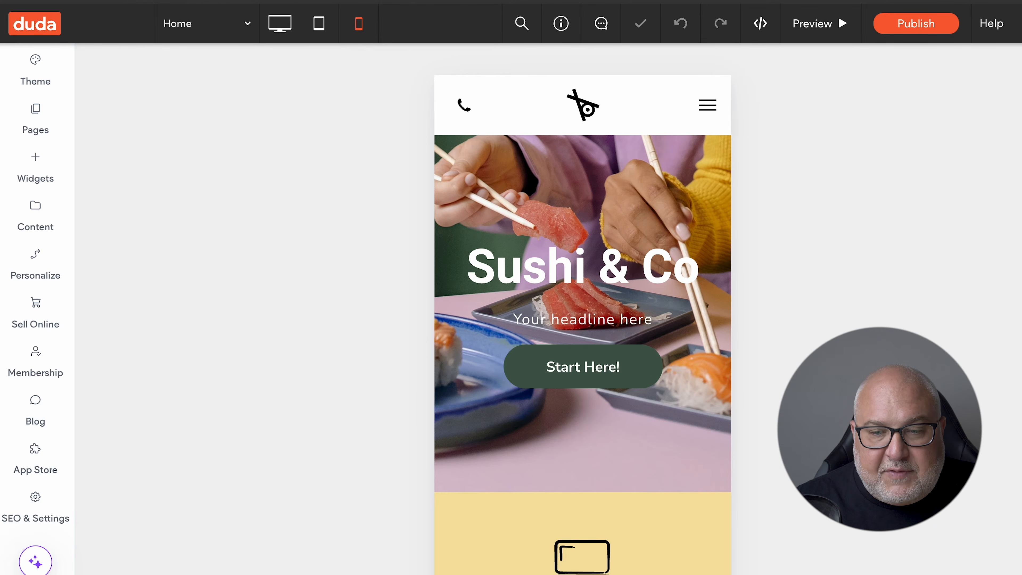
scroll(539, 301, down, 2)
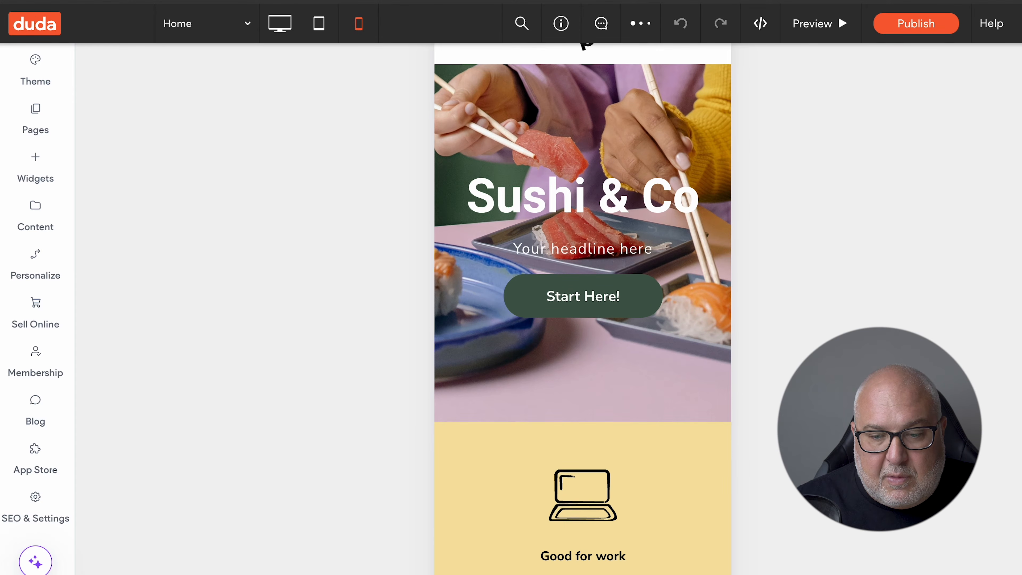
scroll(651, 414, down, 10)
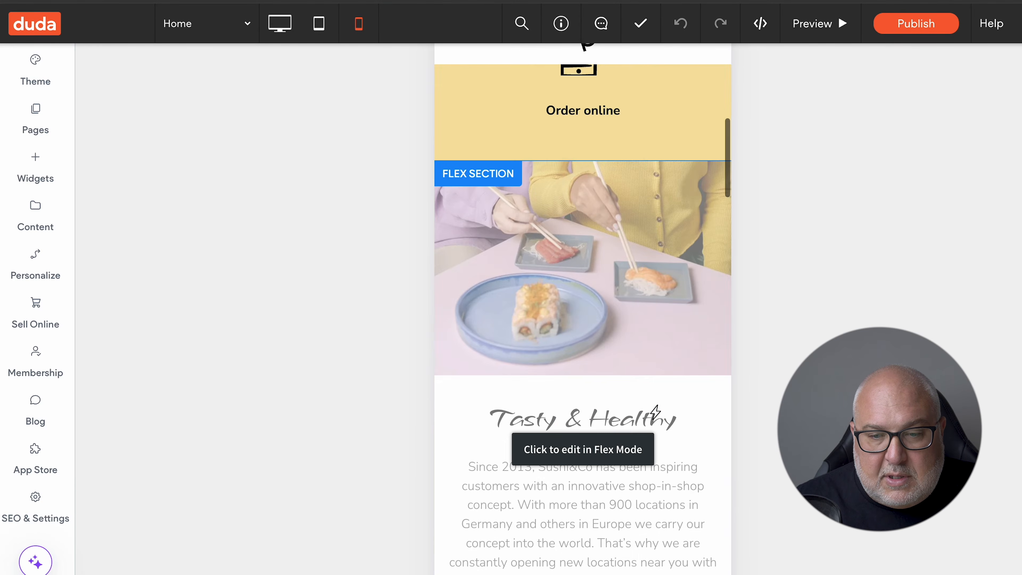
click(618, 419)
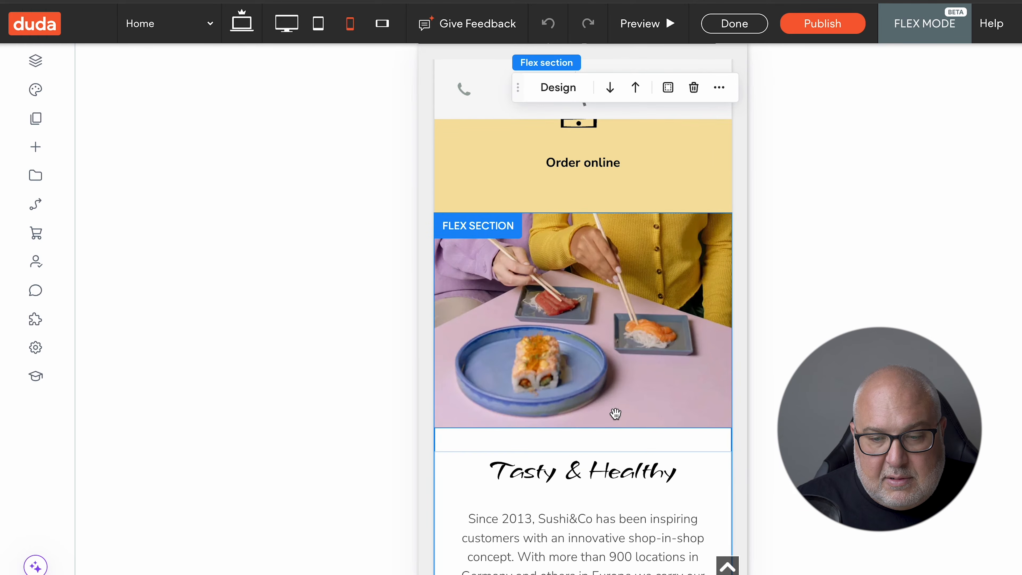
scroll(640, 445, down, 6)
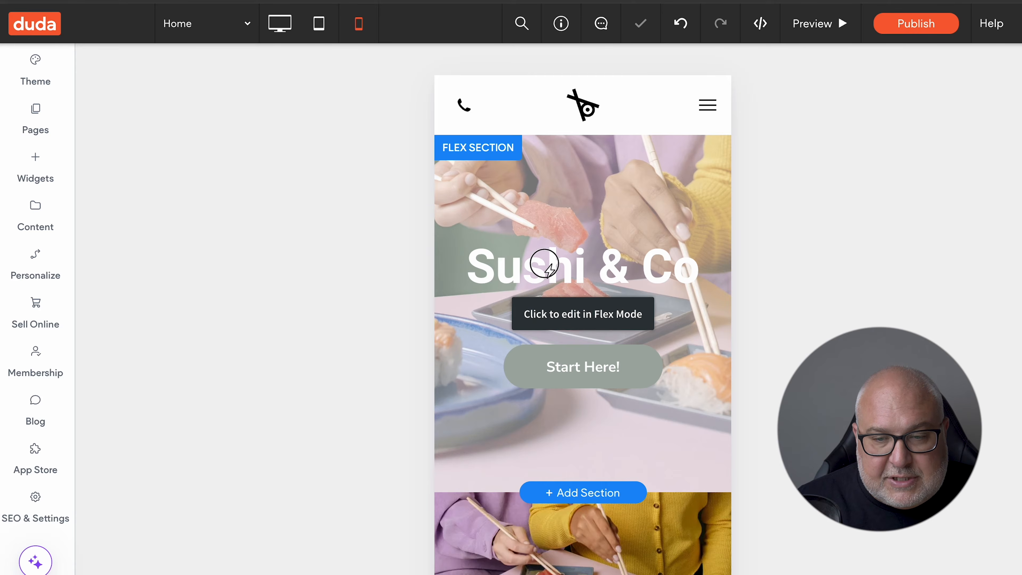
Set the Sushi & Co heading's font size to 48 in the mobile layout and leave text editing
click(543, 262)
click(556, 262)
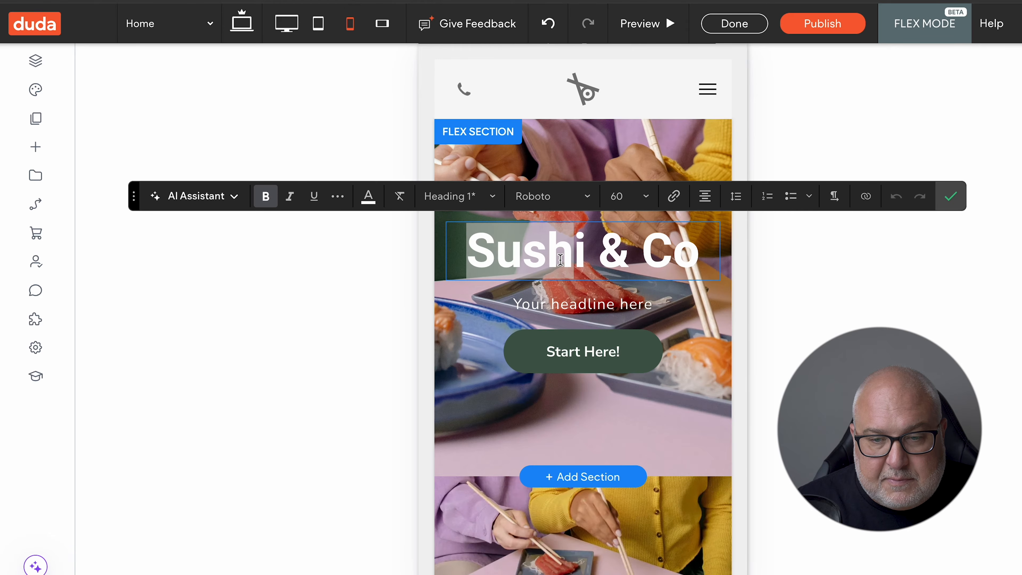
double_click(559, 260)
triple_click(615, 251)
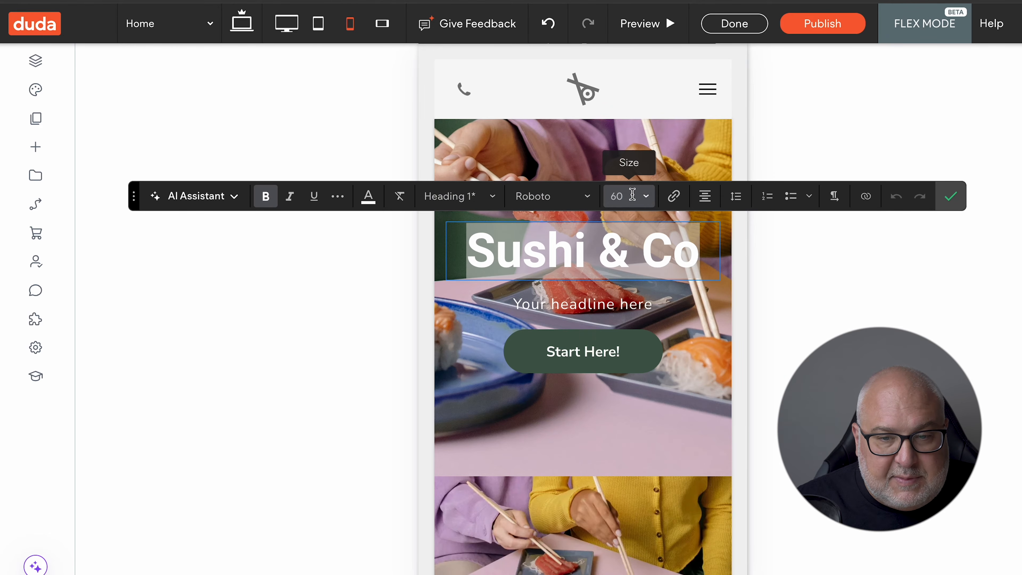
click(647, 197)
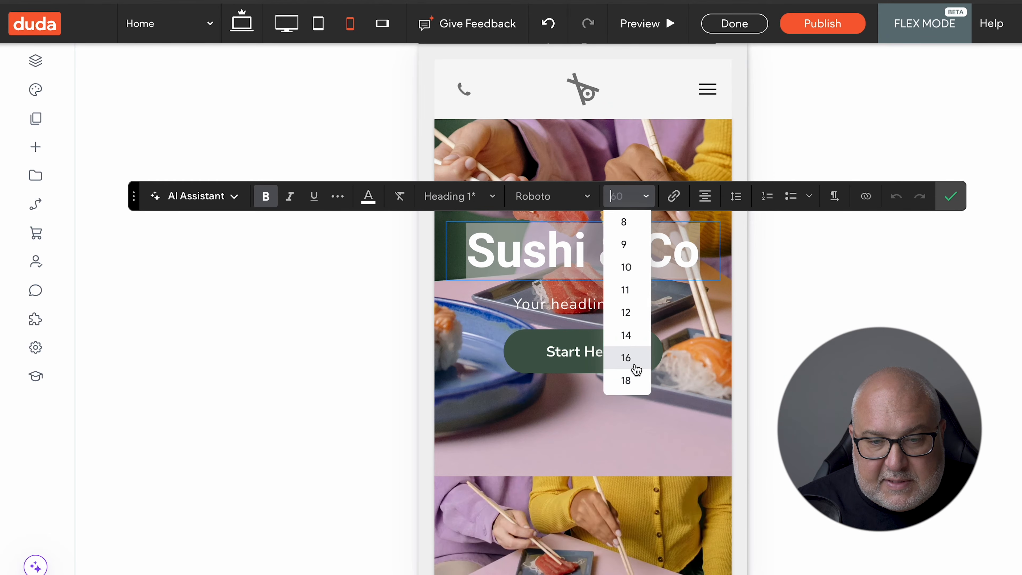
scroll(634, 365, down, 3)
click(635, 316)
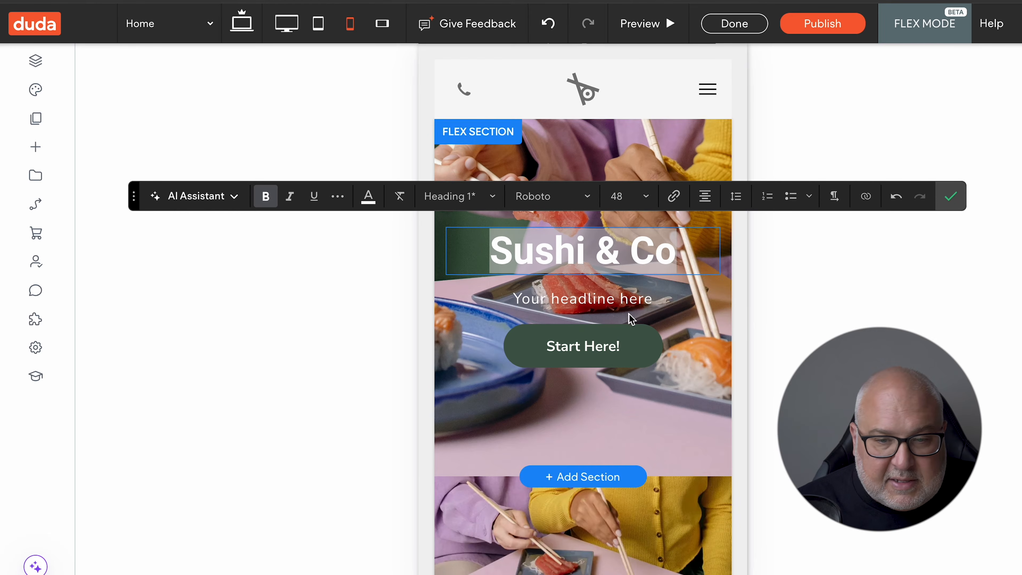
click(641, 345)
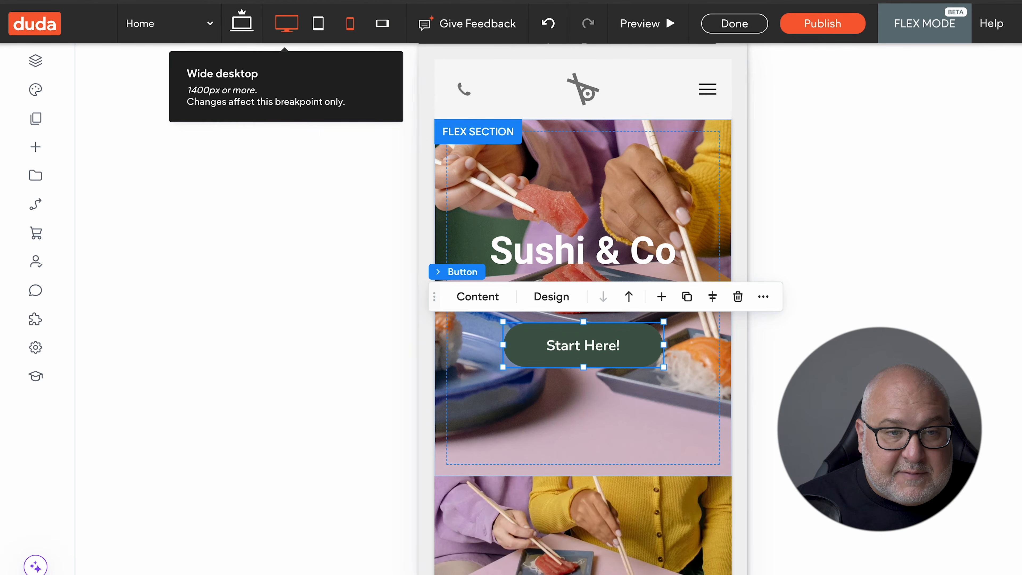
Compare the Home page in the wide desktop and mobile layouts, return to wide desktop and look over the page list
click(292, 26)
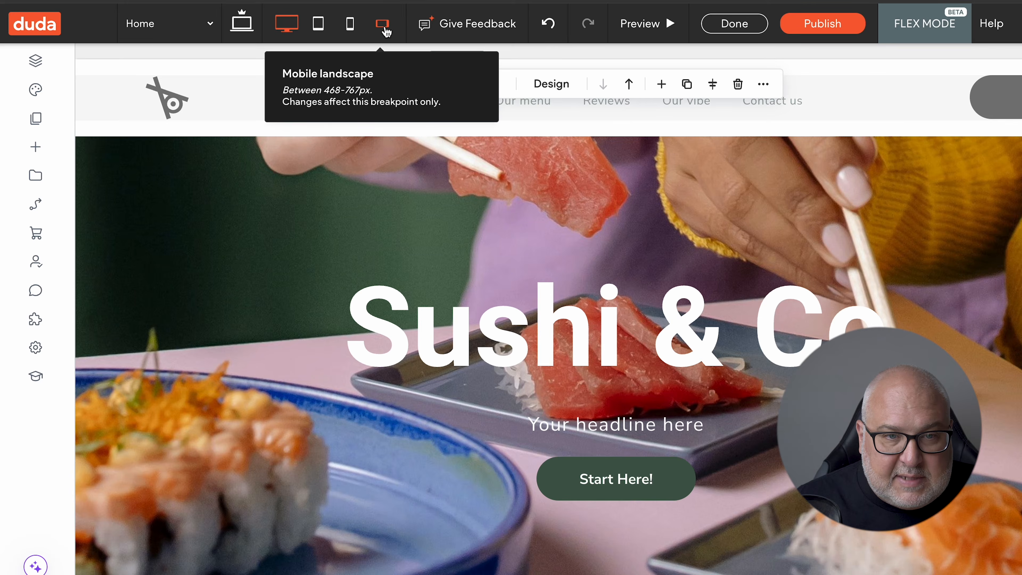
click(349, 25)
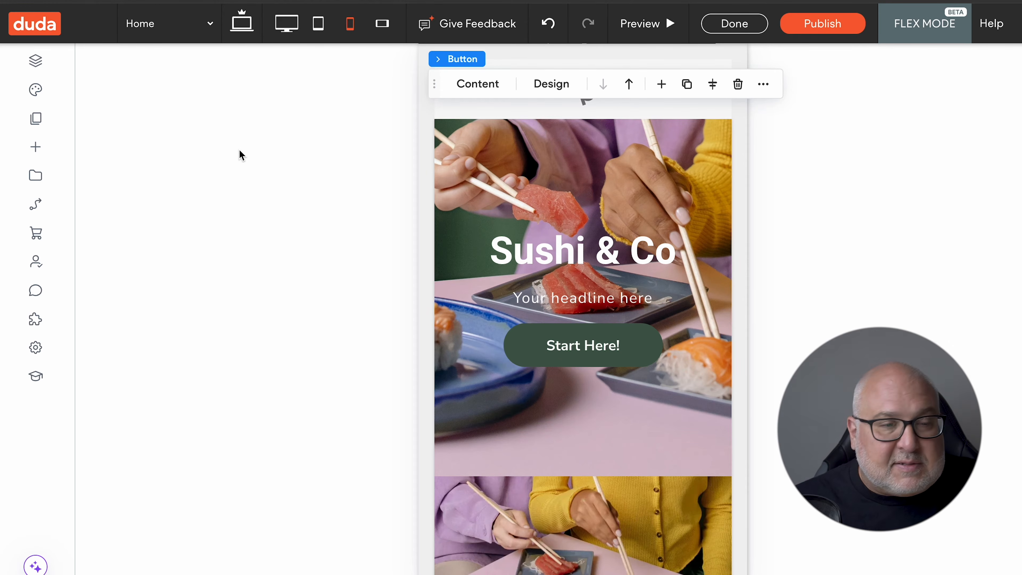
click(287, 25)
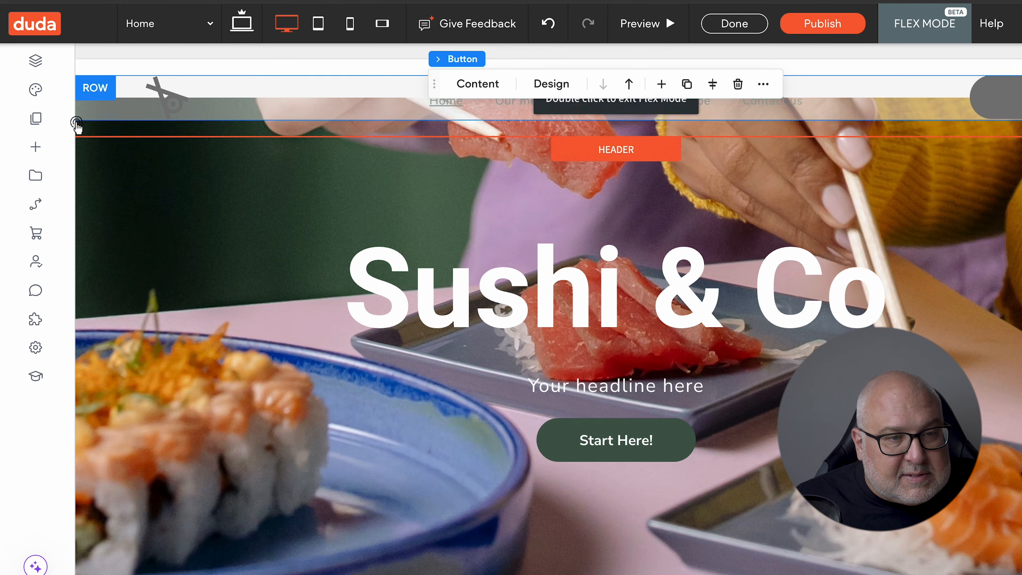
click(47, 119)
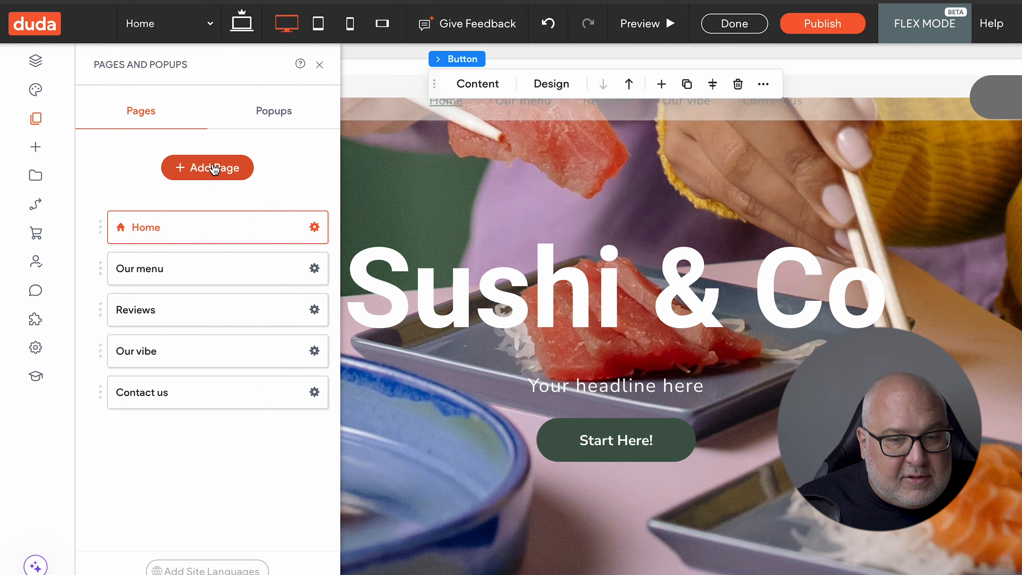
click(555, 178)
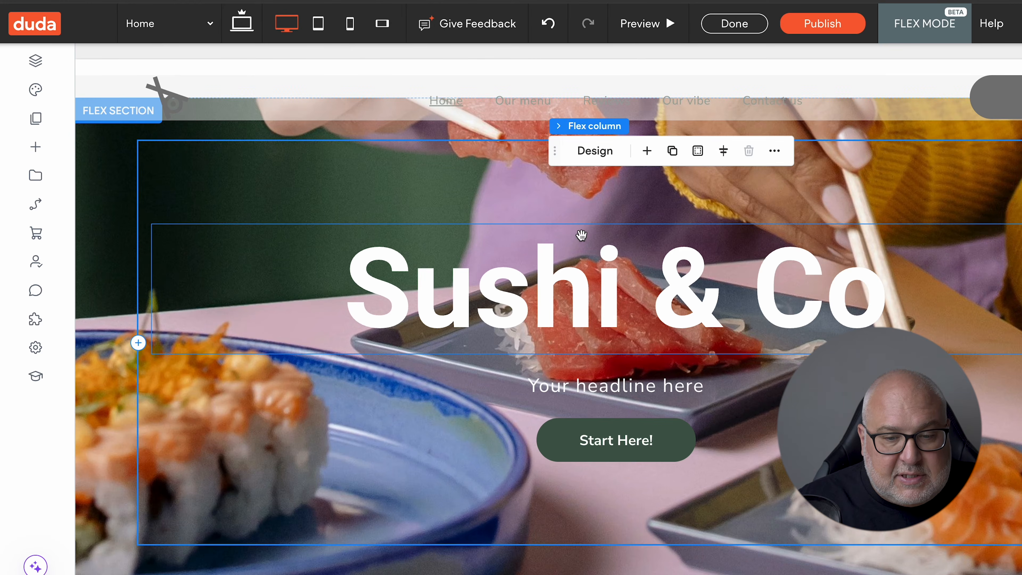
Start adding a designed section between the Home page's hero and the Tasty & Healthy section
scroll(582, 238, down, 8)
scroll(582, 240, up, 2)
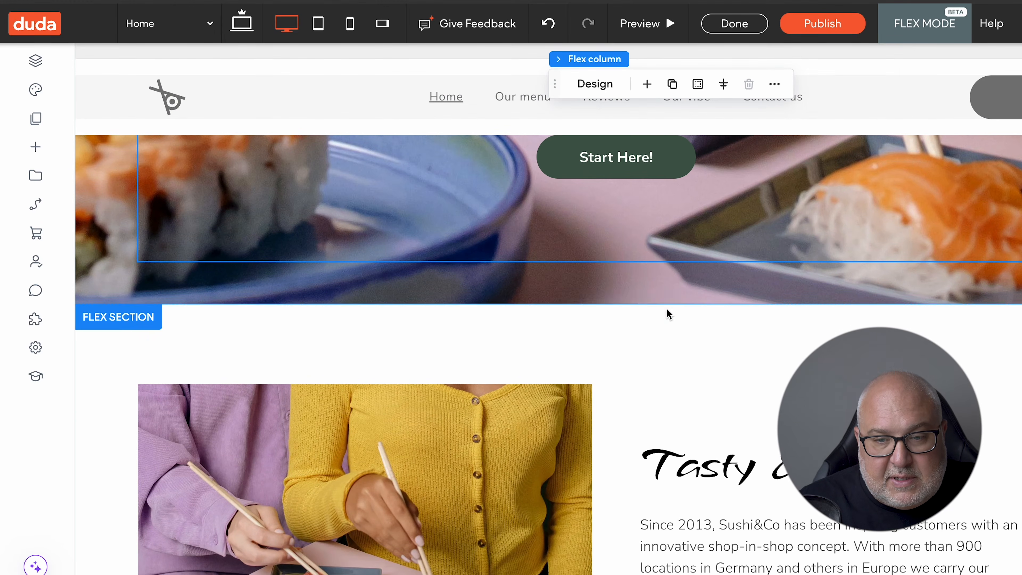
scroll(453, 284, up, 5)
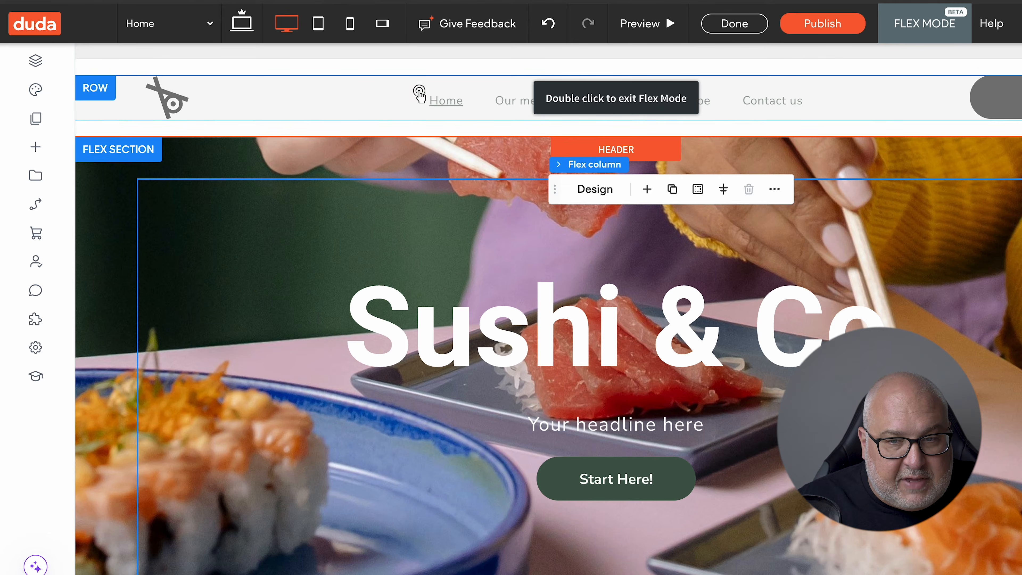
scroll(519, 255, down, 5)
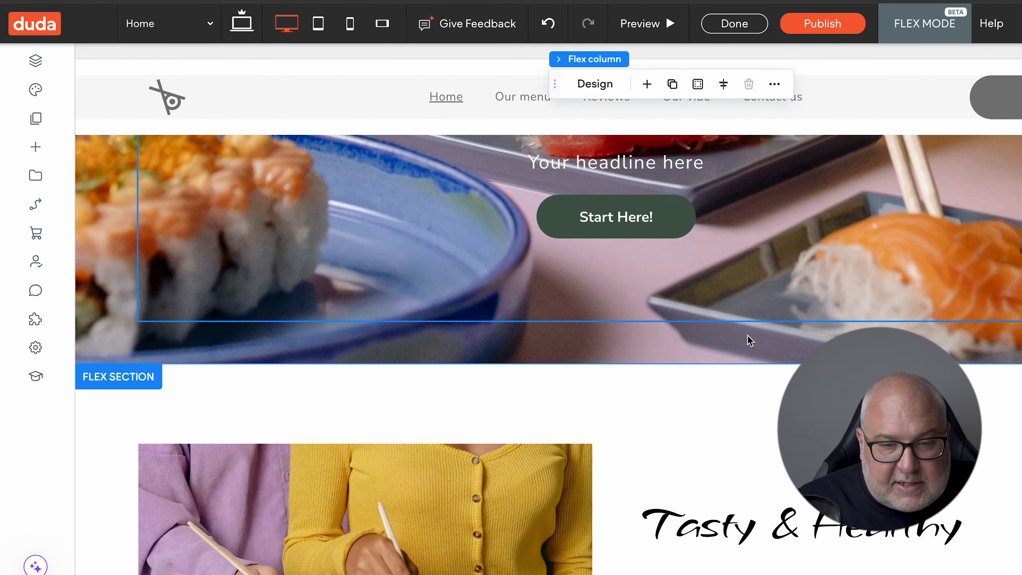
click(620, 367)
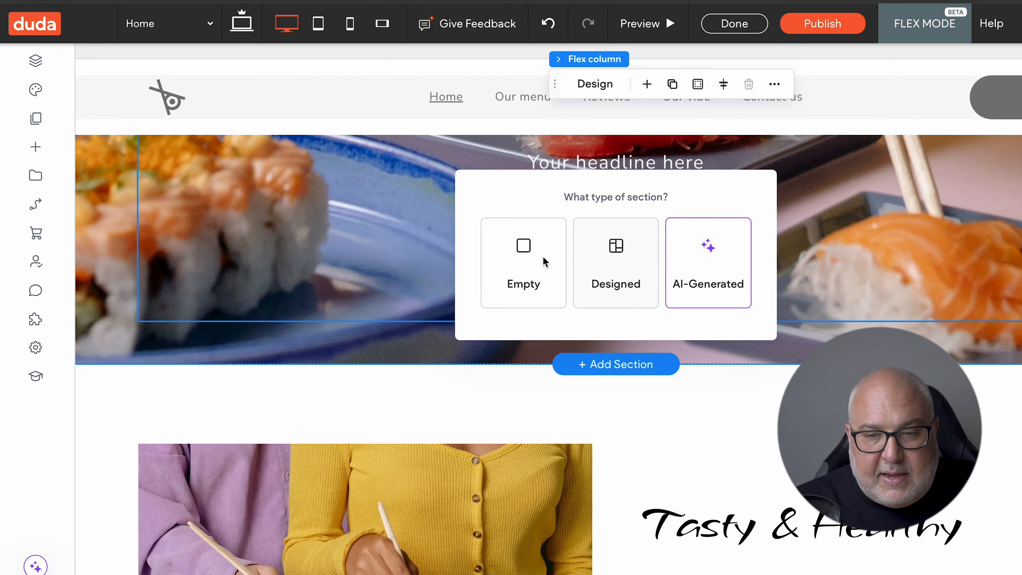
click(614, 261)
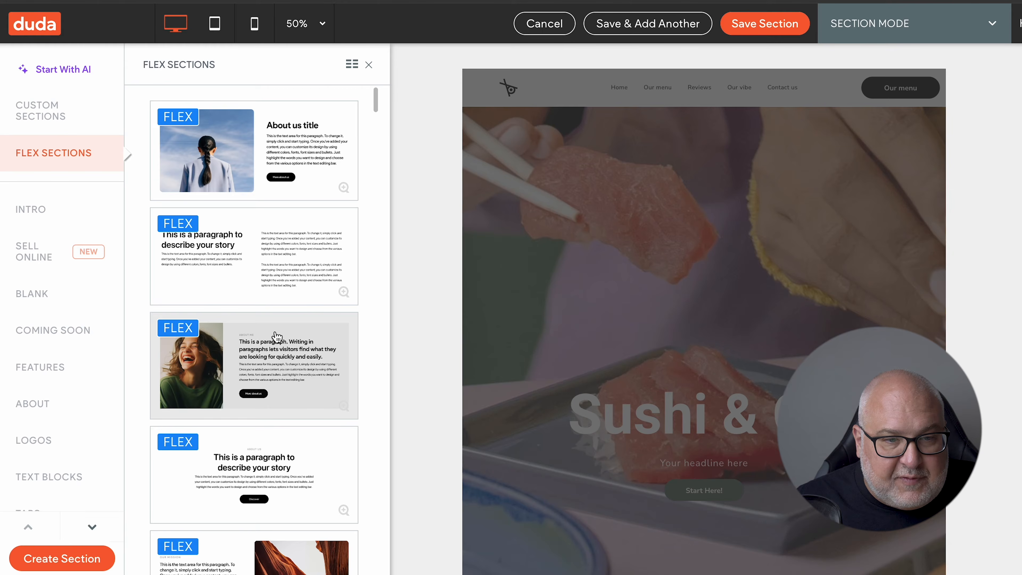
Browse the ready-made Flex section layouts, including the contact, introduction and feature designs
scroll(277, 337, down, 10)
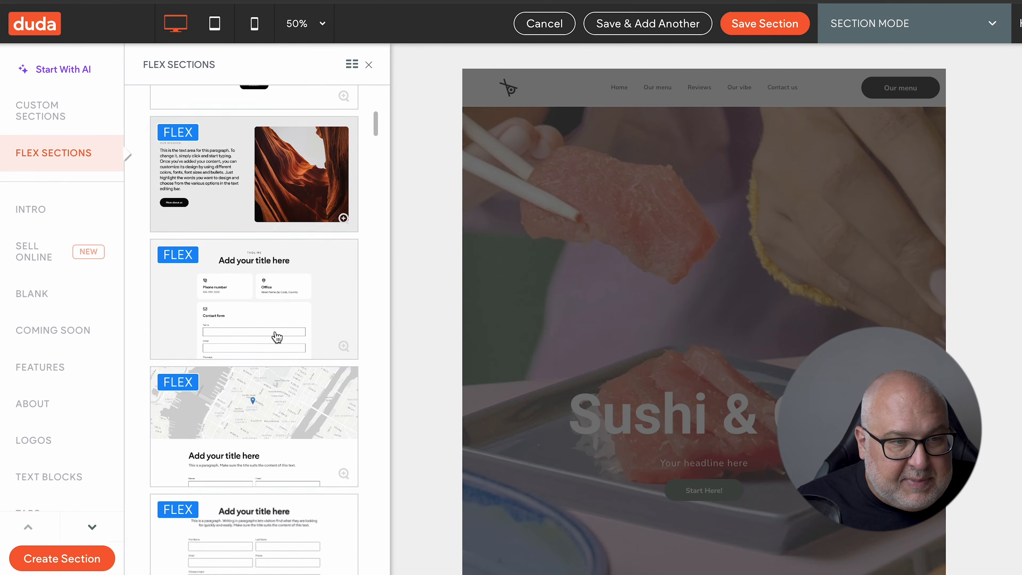
scroll(277, 336, down, 10)
scroll(277, 337, up, 10)
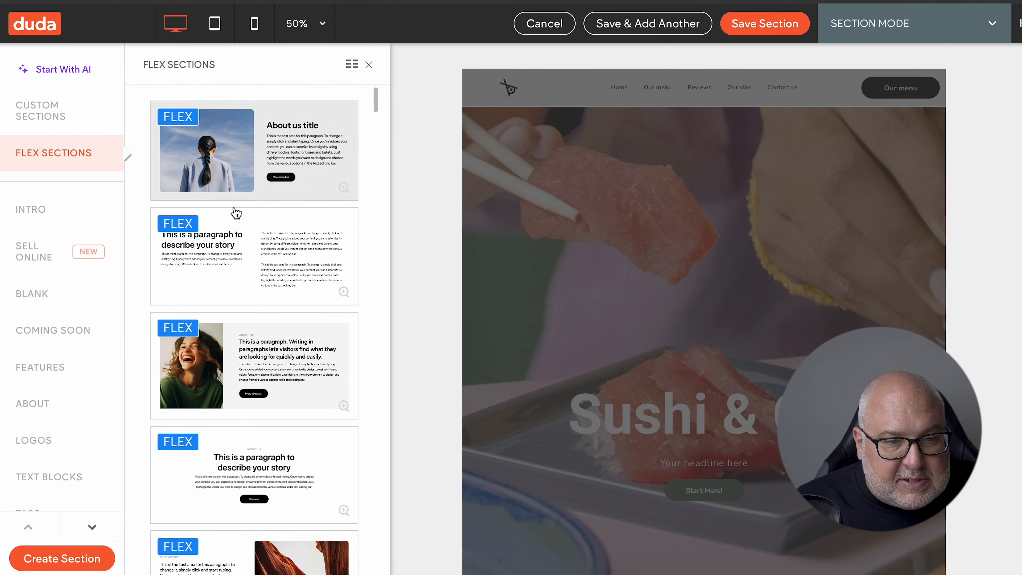
scroll(264, 538, down, 8)
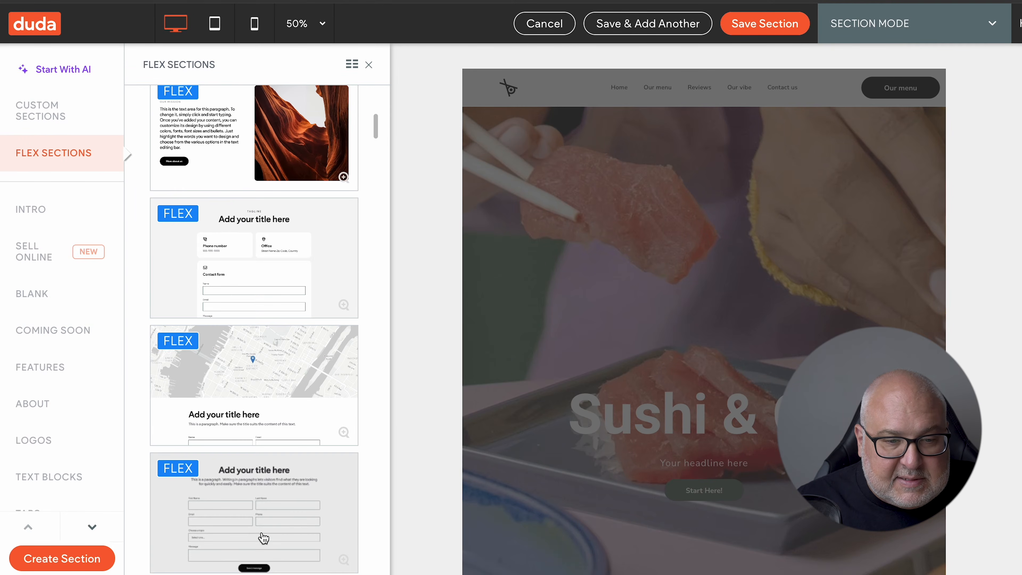
scroll(264, 538, down, 8)
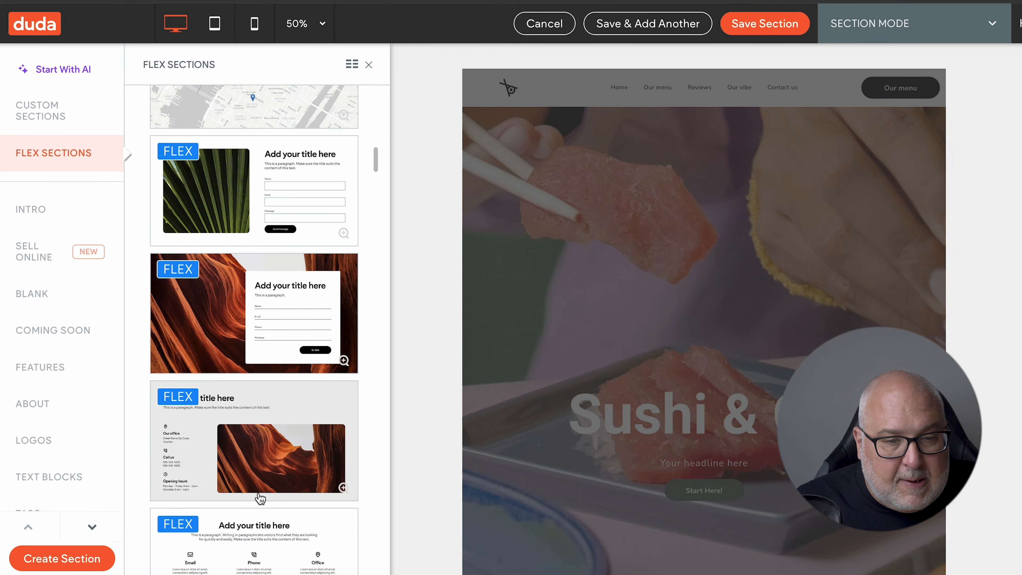
scroll(263, 498, down, 10)
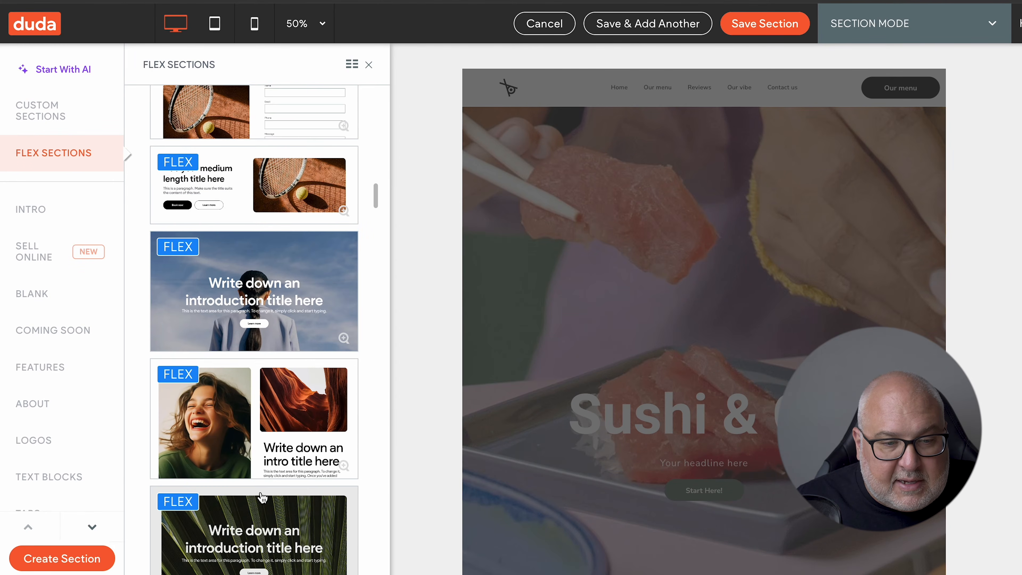
scroll(261, 497, up, 15)
drag(20, 205, 23, 206)
click(33, 211)
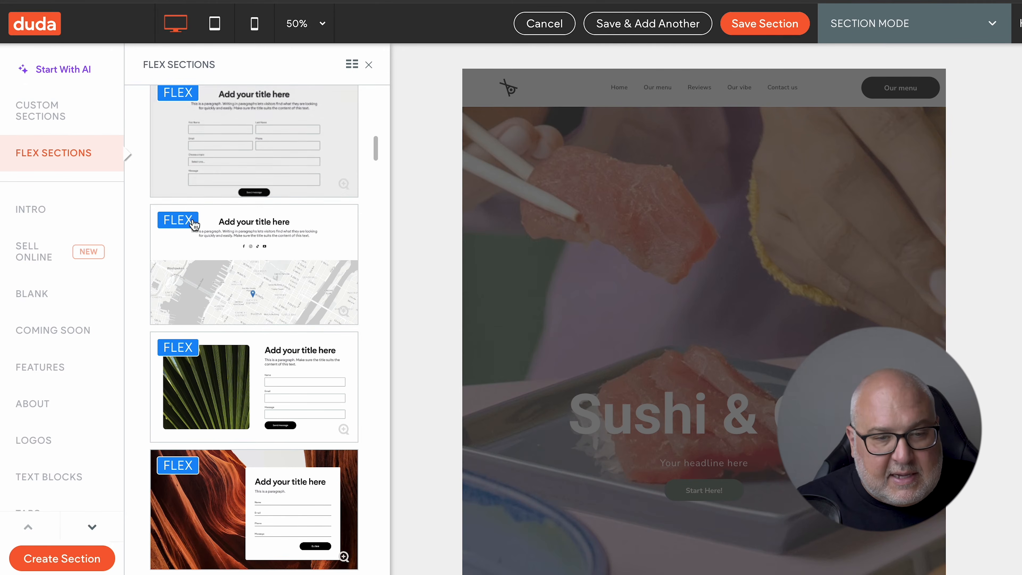
scroll(266, 362, down, 2)
scroll(269, 390, down, 5)
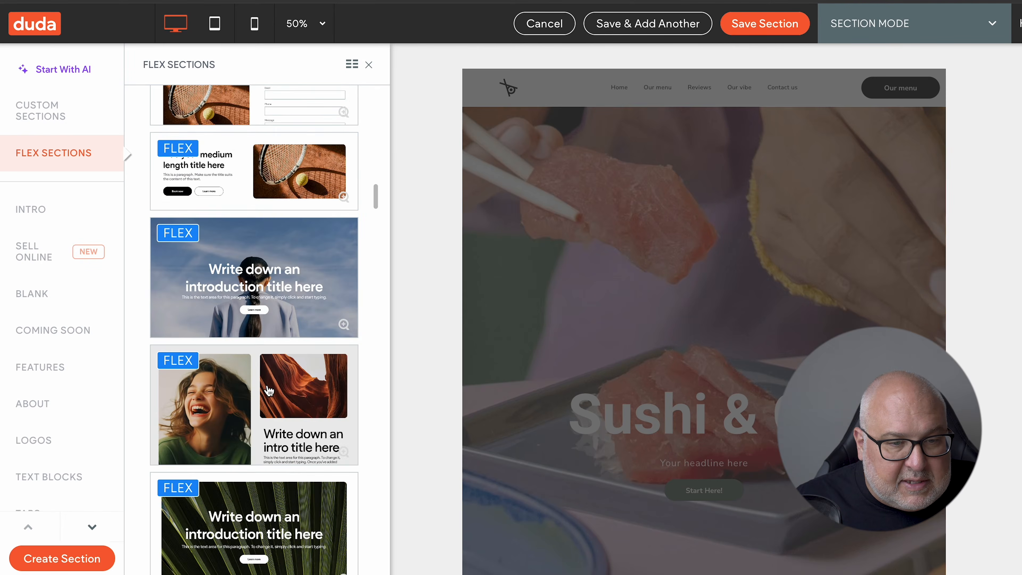
scroll(269, 390, down, 3)
scroll(268, 390, down, 2)
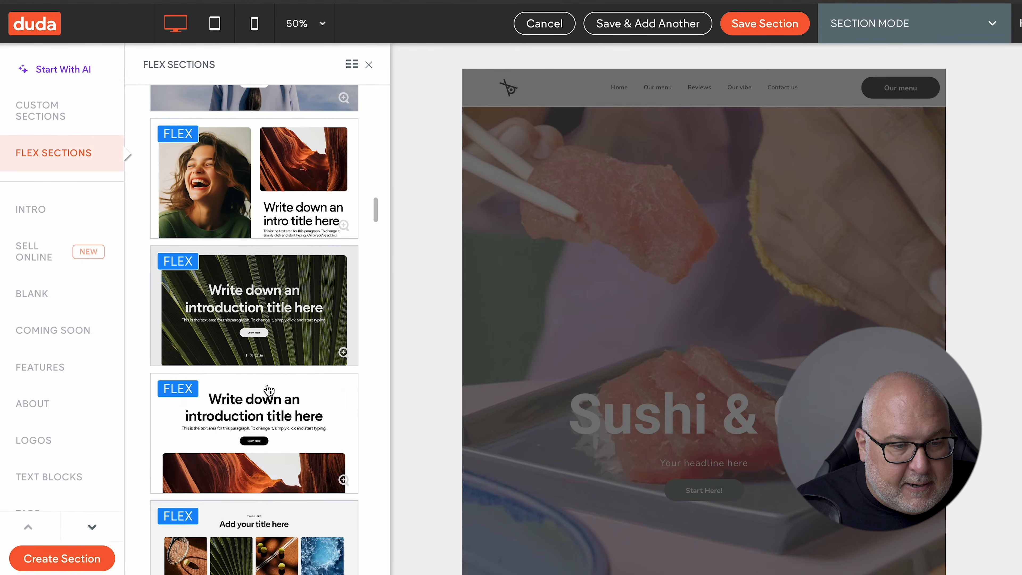
scroll(269, 390, down, 4)
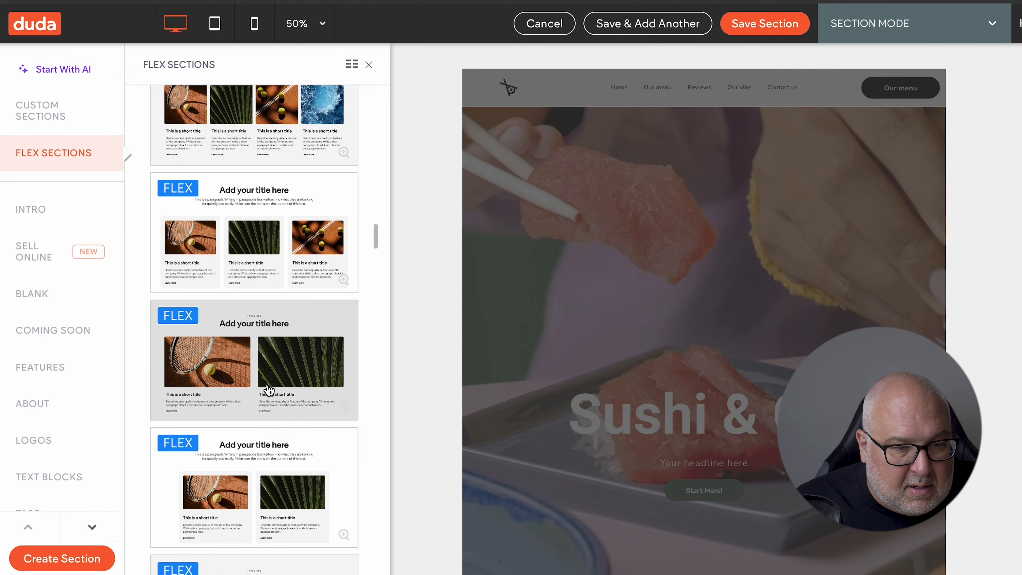
Insert the Flex section with a tagline, title and two large image columns below the hero, save it and review it
click(268, 391)
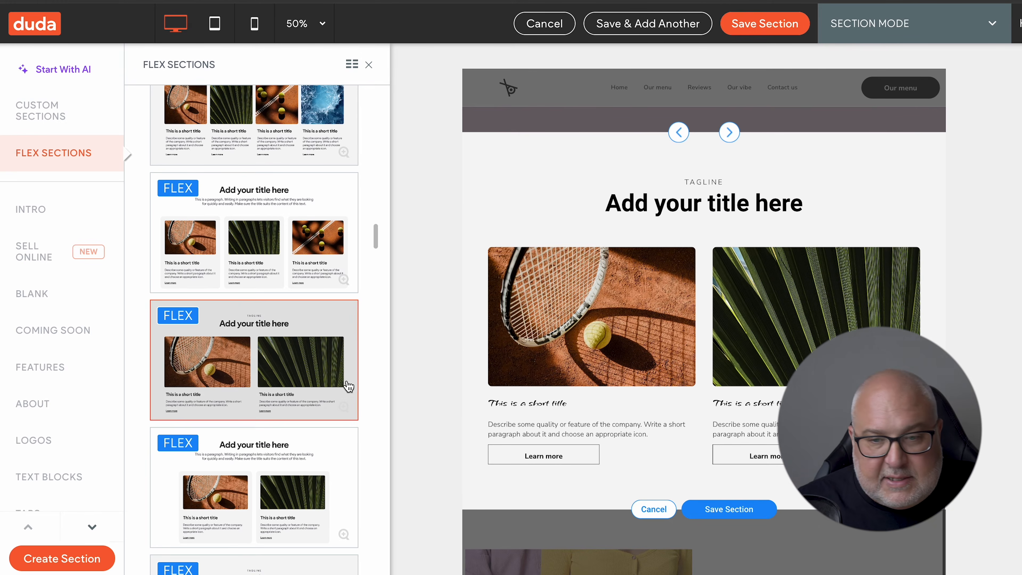
click(757, 27)
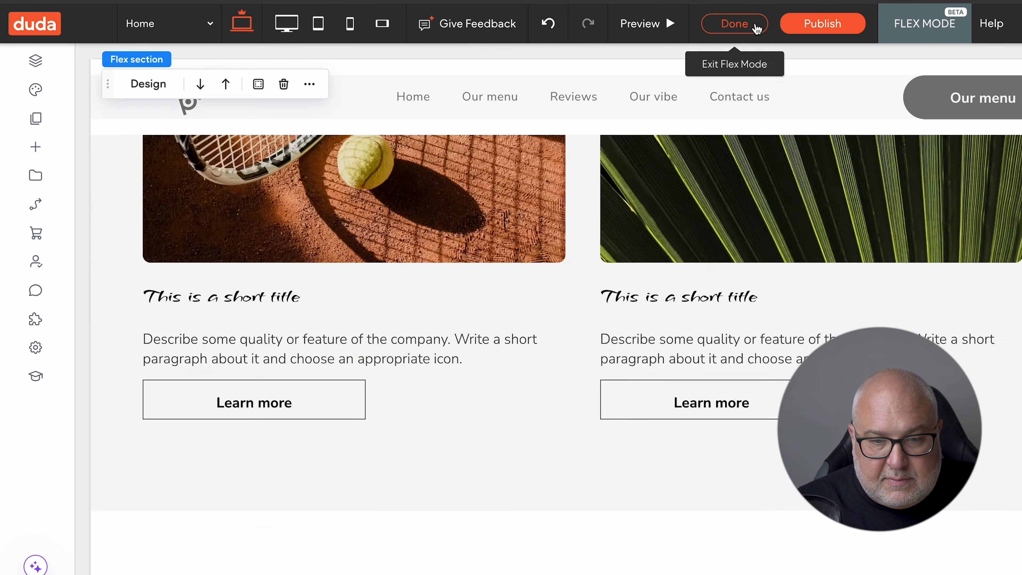
scroll(877, 342, down, 8)
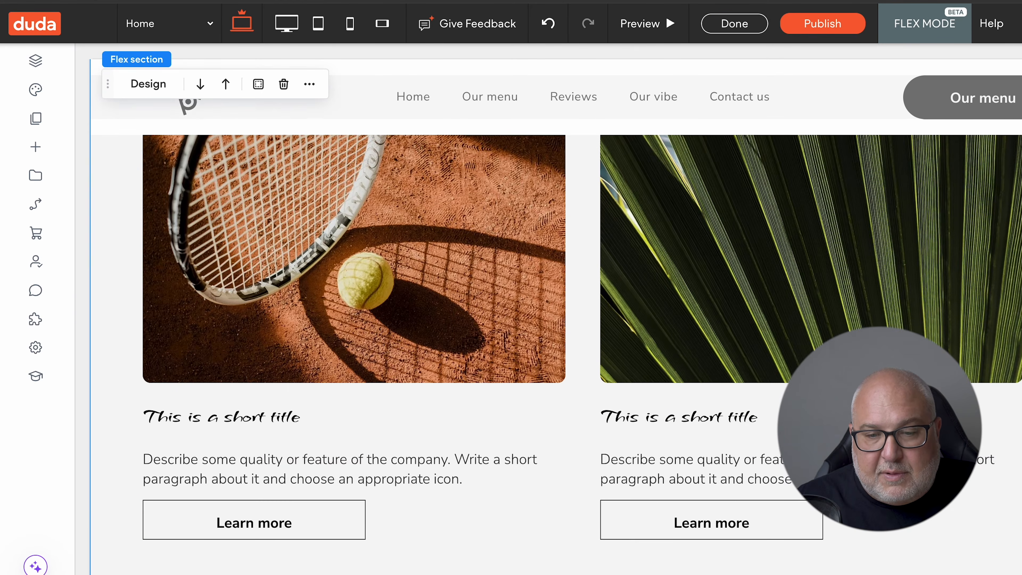
scroll(878, 342, up, 7)
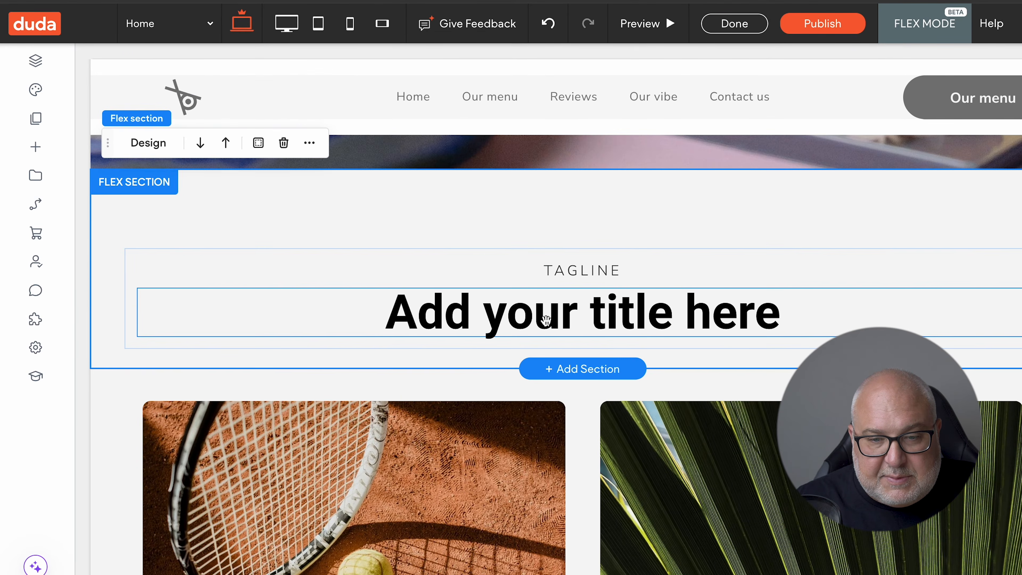
Review the new two-image Flex section from its title to its buttons, and check which section types can be added below it
scroll(751, 337, down, 6)
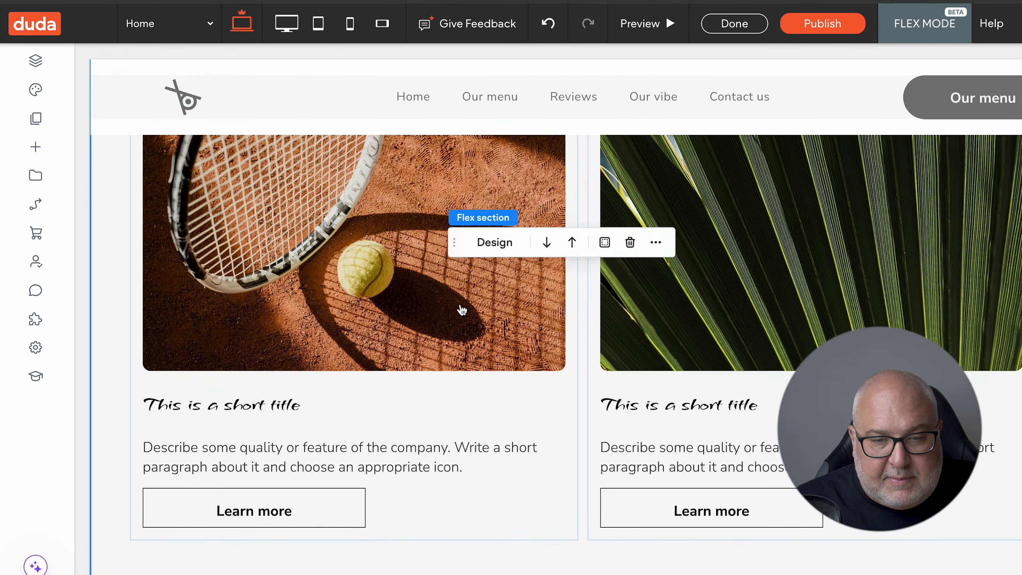
scroll(704, 446, down, 3)
scroll(565, 341, up, 10)
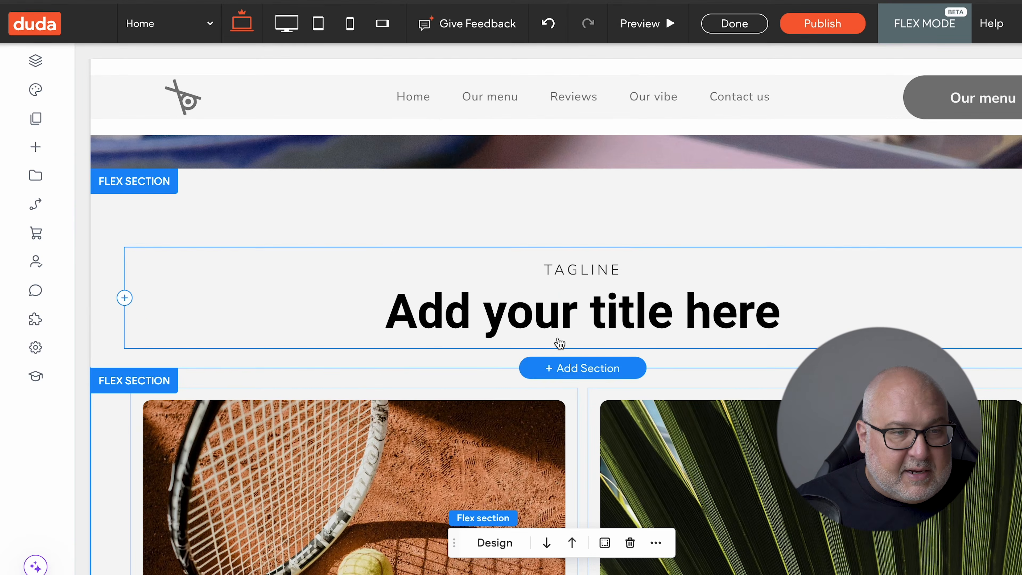
scroll(495, 291, down, 12)
scroll(501, 292, down, 5)
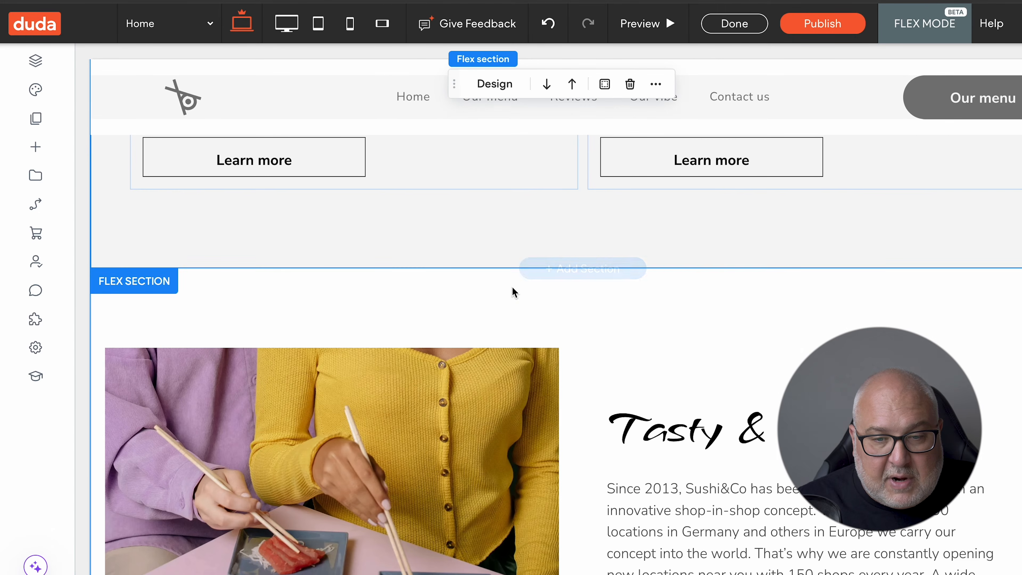
click(576, 269)
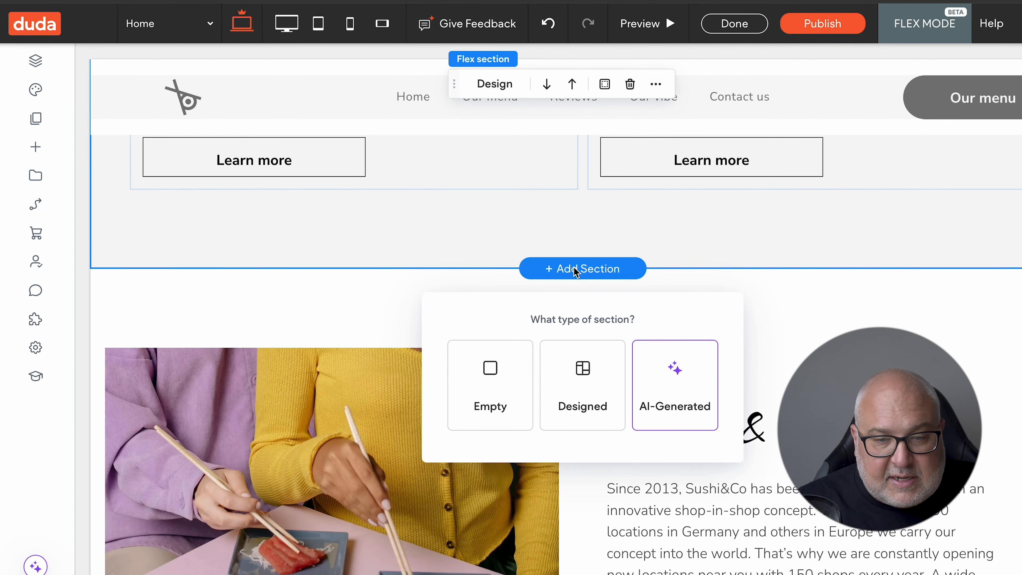
click(821, 324)
Add an empty two-column Flex section between the green customer reviews section and the Join our club footer
scroll(821, 324, down, 20)
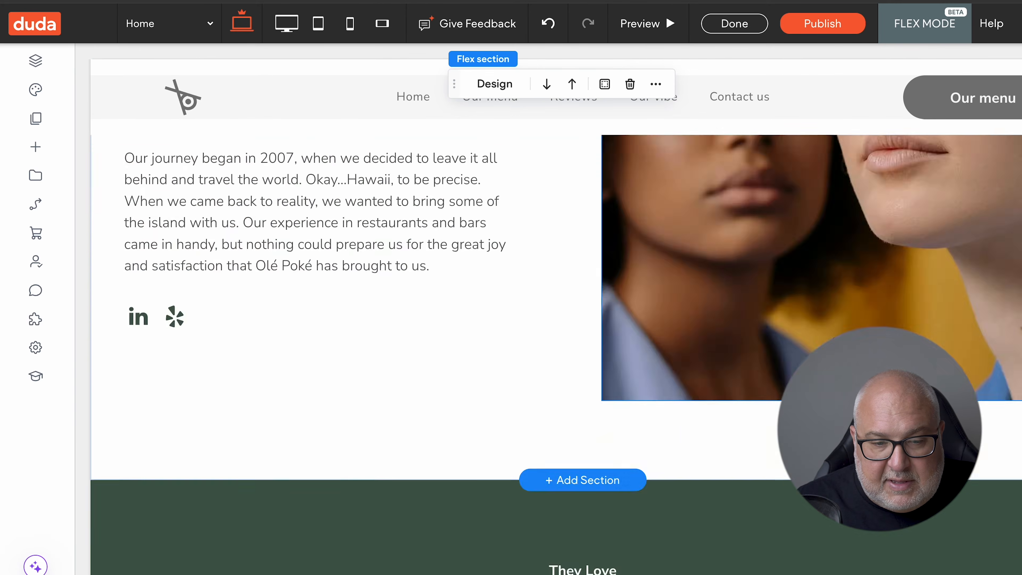
scroll(556, 355, up, 6)
scroll(556, 354, down, 20)
scroll(555, 355, up, 13)
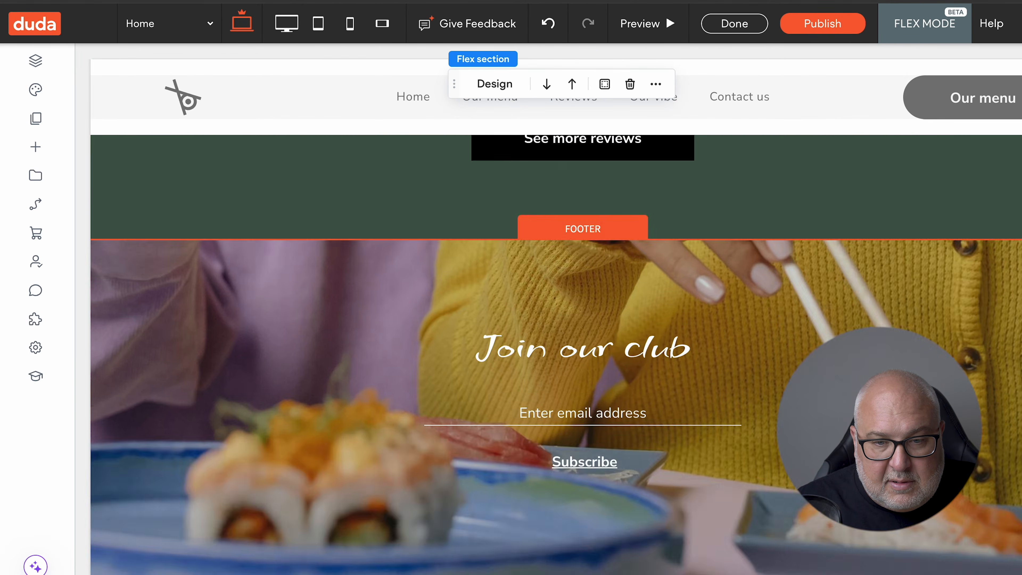
scroll(555, 355, down, 5)
scroll(555, 355, up, 5)
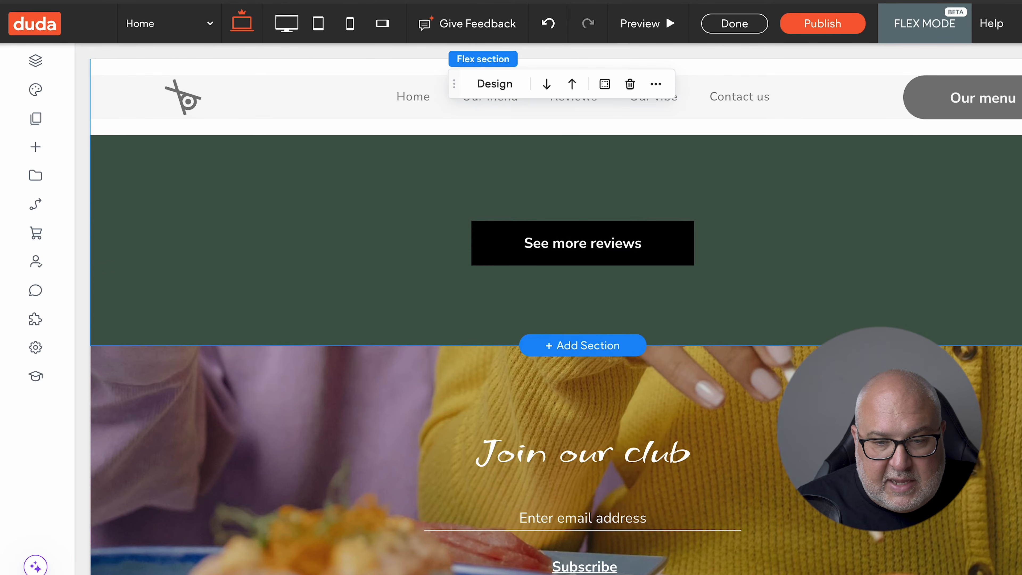
click(595, 460)
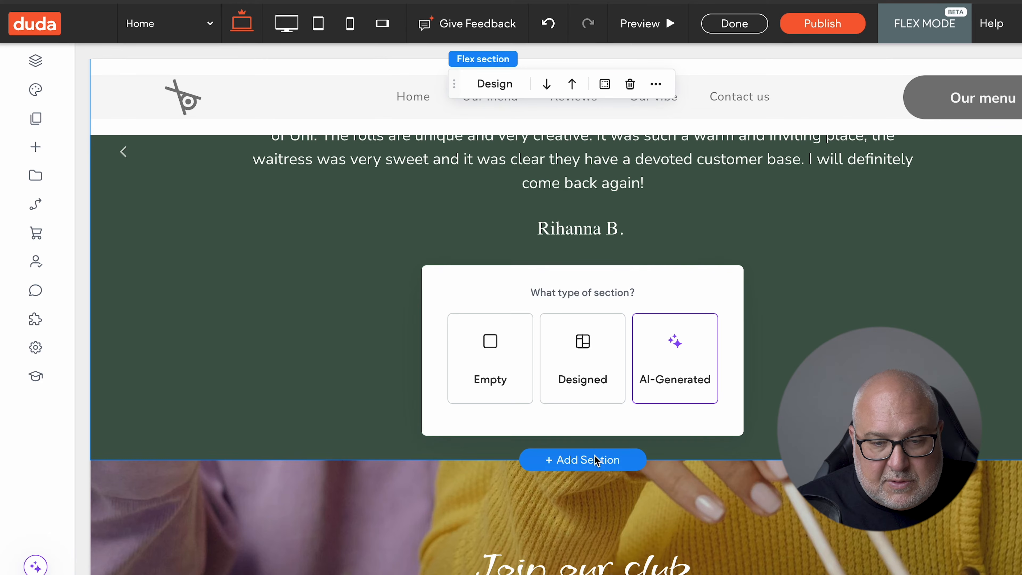
click(500, 358)
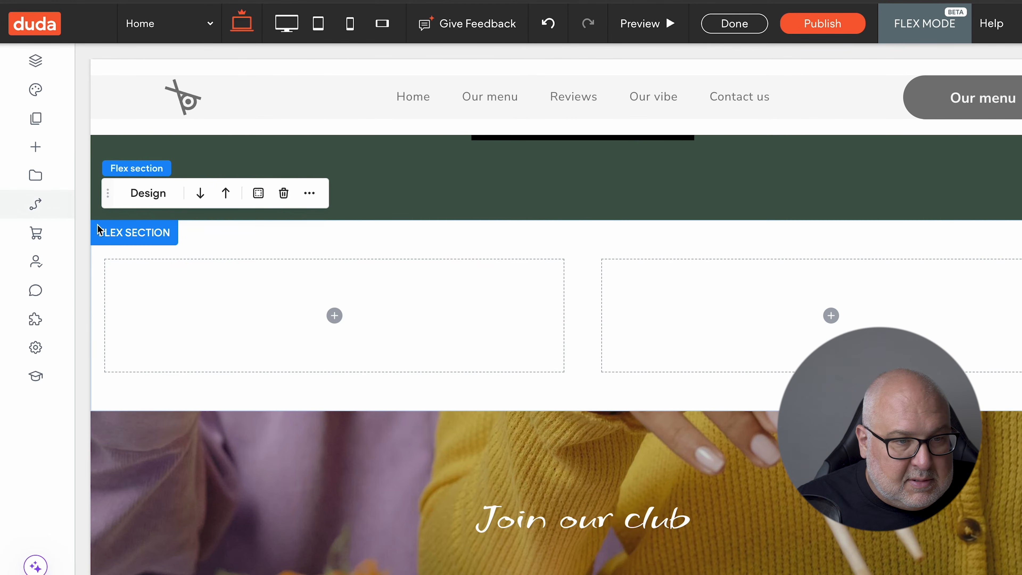
Add an Image widget to the first empty column of the flex section below the reviews
click(331, 319)
click(334, 316)
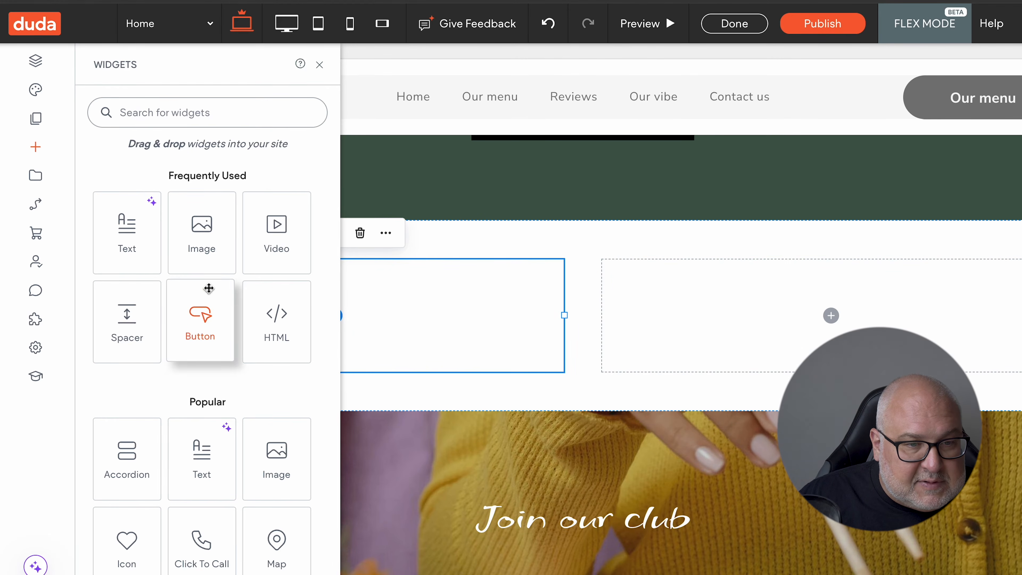
drag(212, 235, 478, 316)
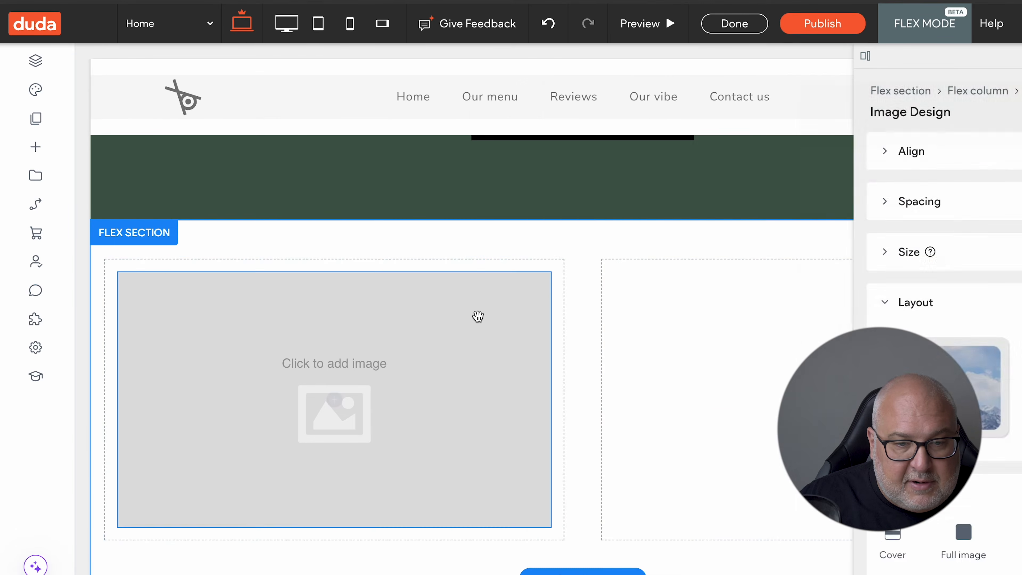
click(614, 291)
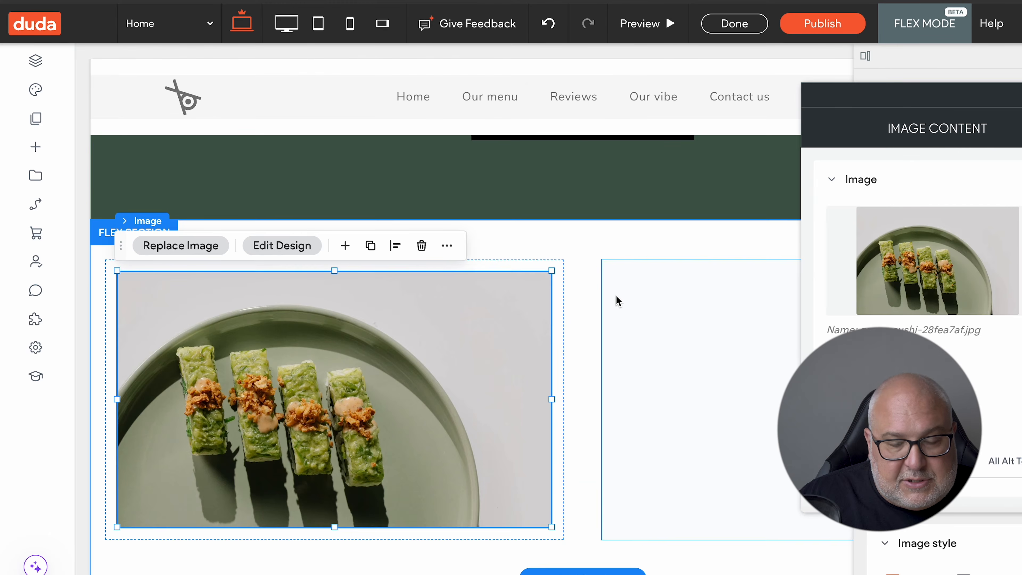
Add a Video widget to the flex section's second column and check its design options
click(35, 146)
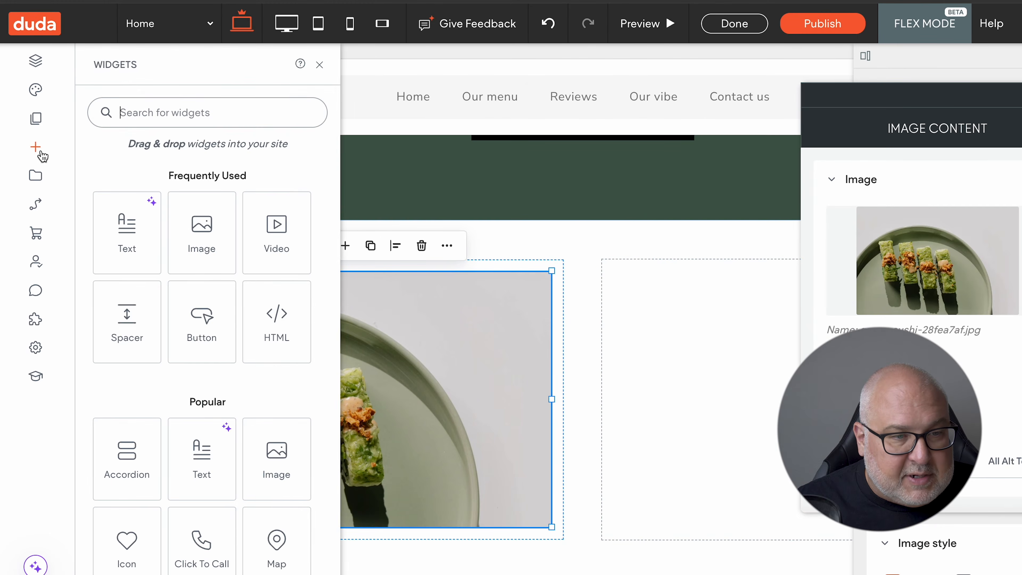
drag(288, 241, 721, 430)
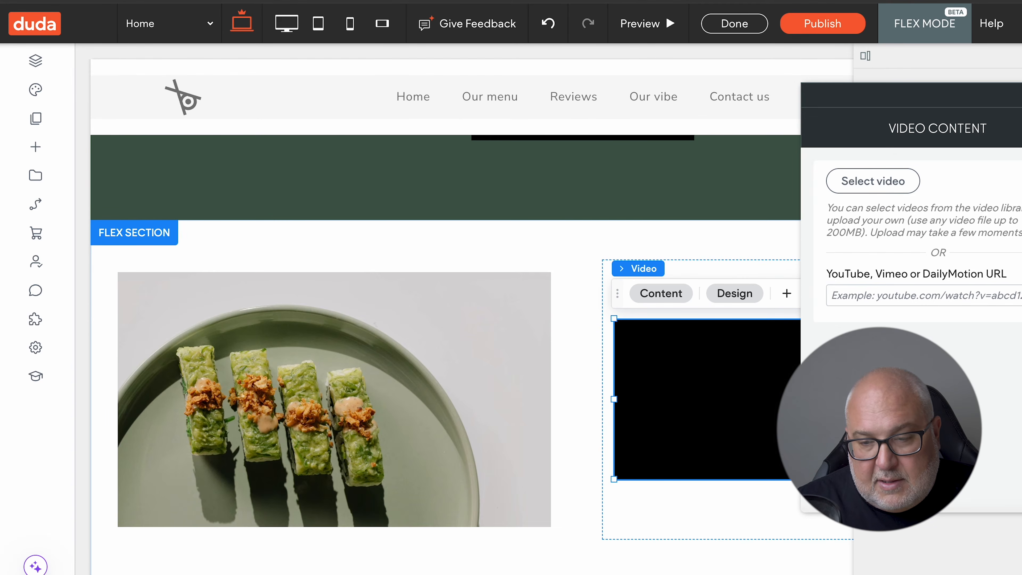
click(735, 293)
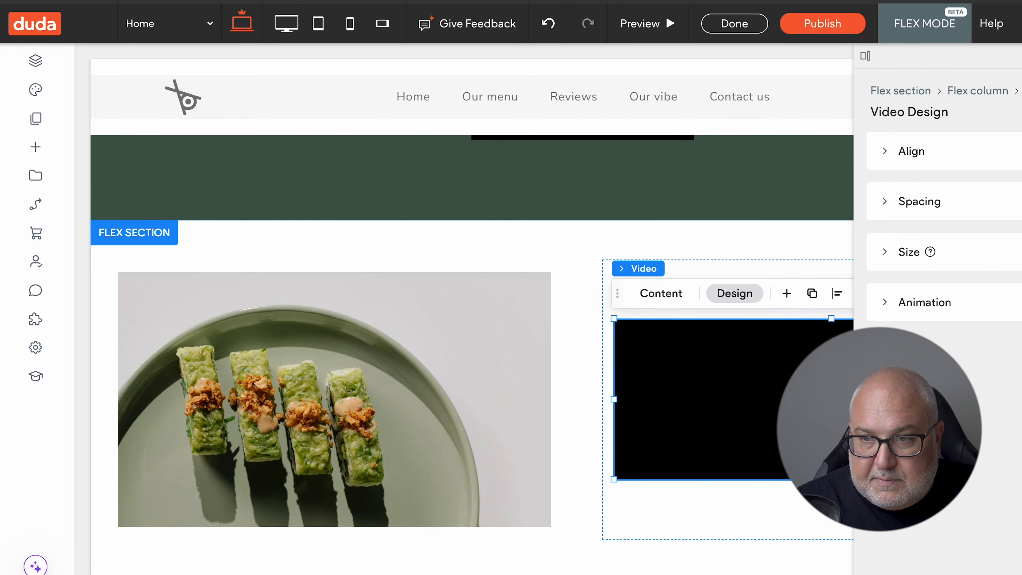
click(1021, 55)
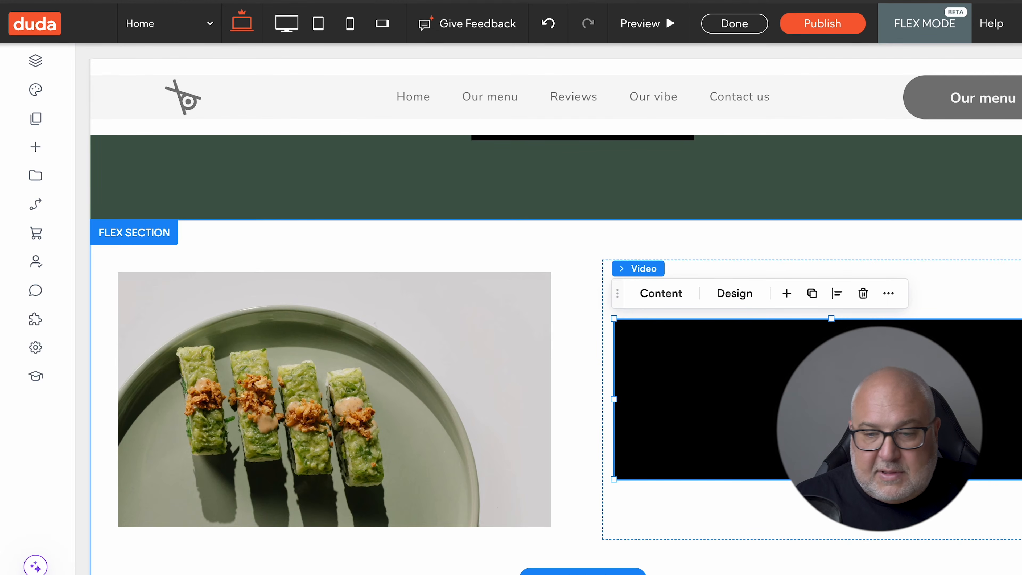
scroll(598, 337, down, 5)
scroll(598, 338, up, 4)
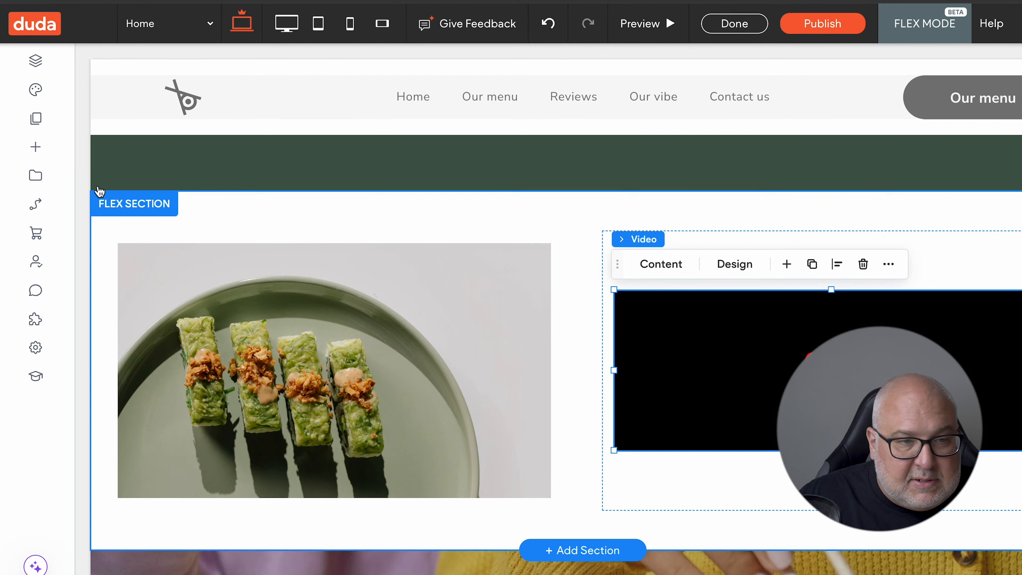
Examine the available widgets and layout elements, plus the section types offered for a new section
click(36, 147)
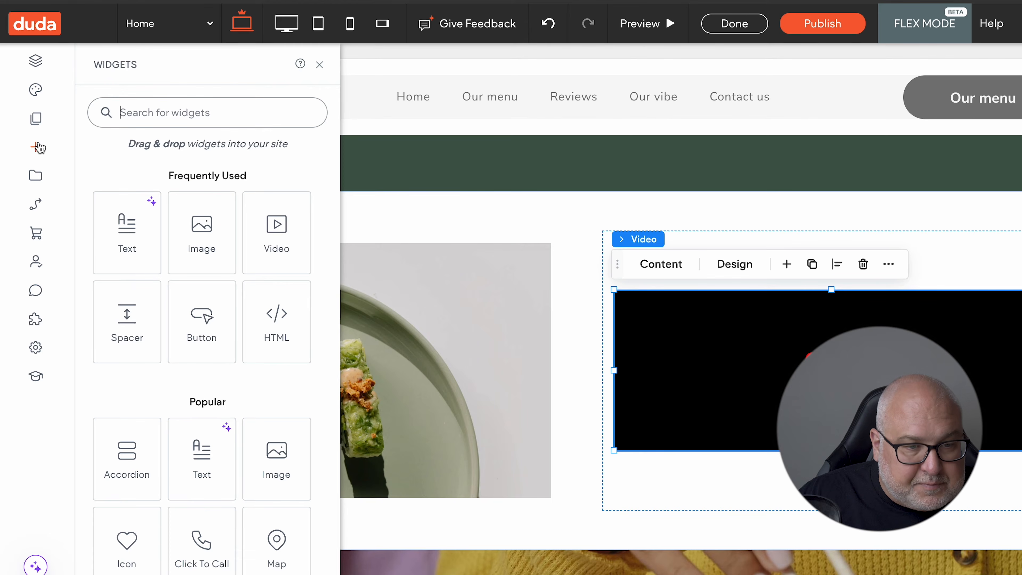
scroll(286, 324, down, 8)
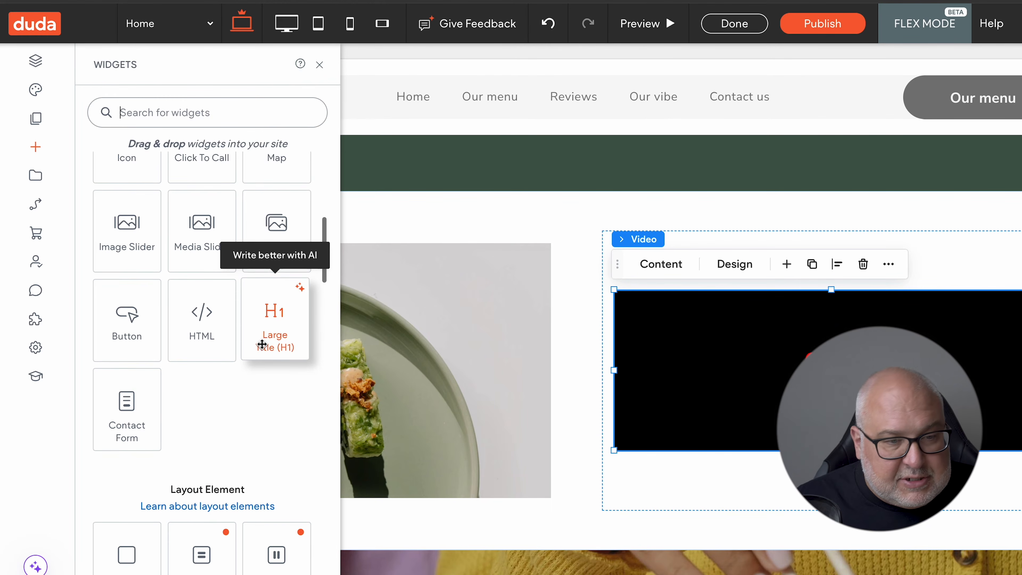
scroll(241, 334, down, 1)
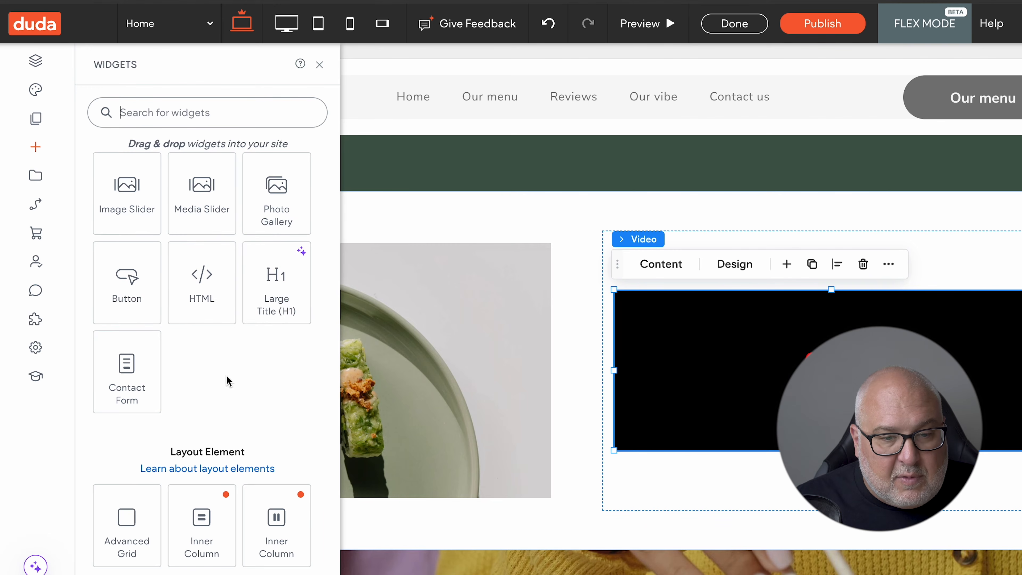
click(949, 272)
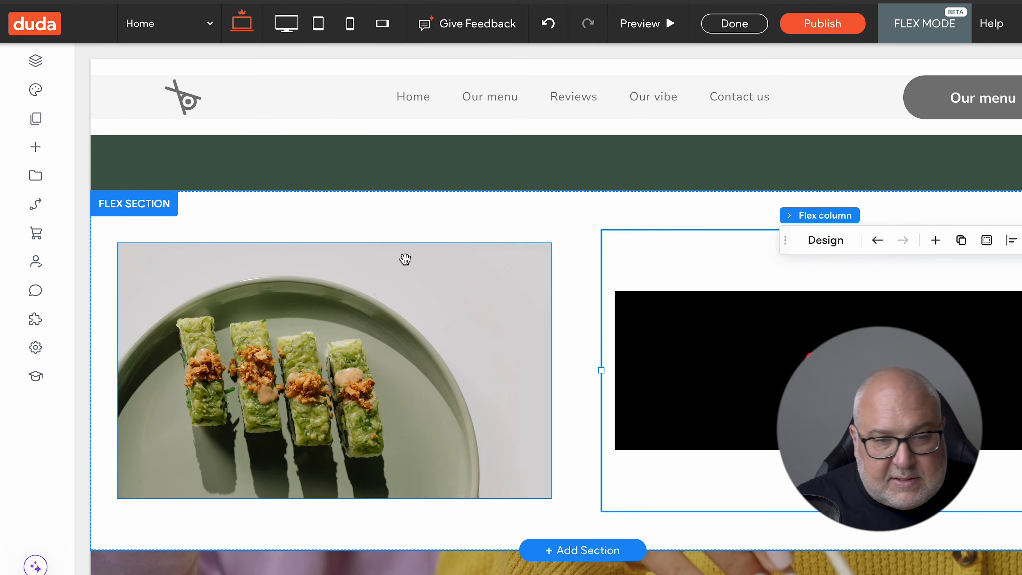
scroll(405, 307, down, 5)
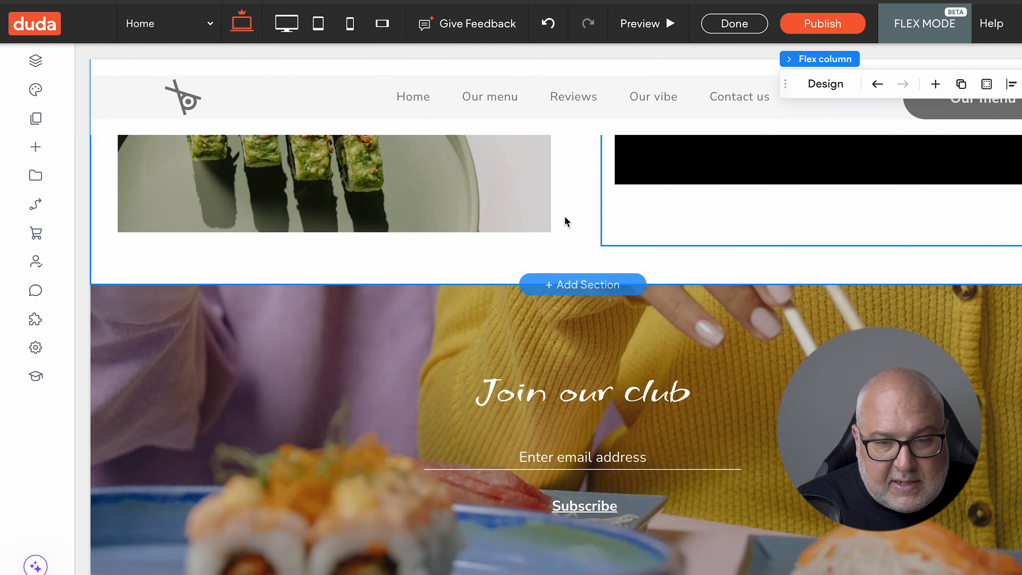
scroll(571, 262, up, 4)
click(586, 459)
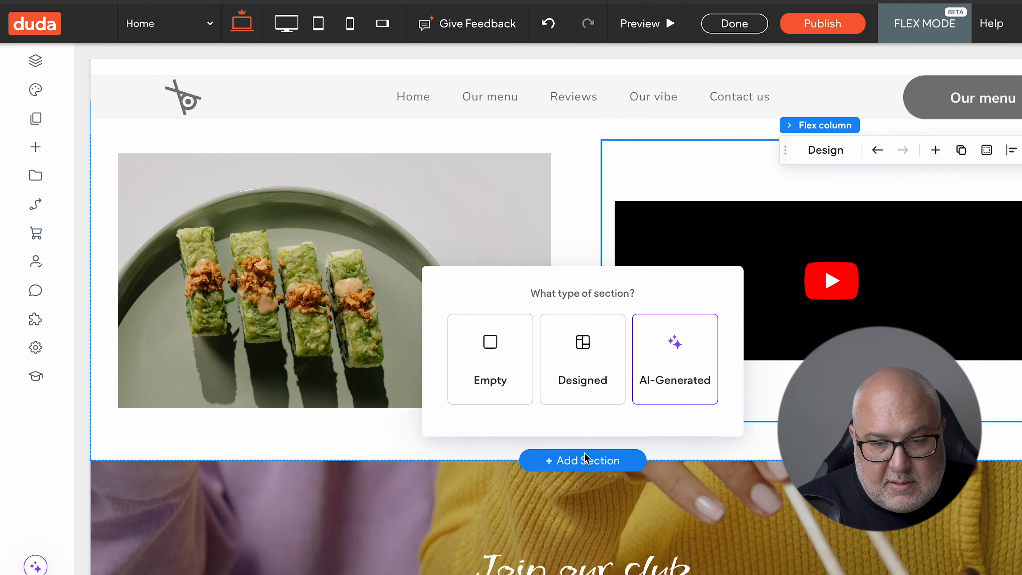
click(588, 188)
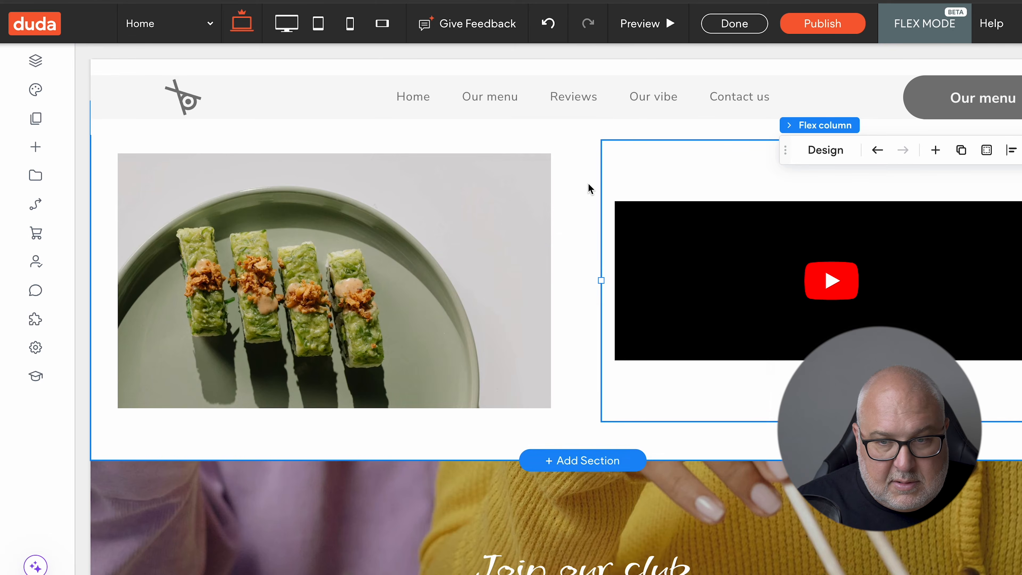
Delete the two-column flex section containing the image and video, and leave Flex Mode
scroll(589, 189, up, 4)
click(141, 307)
click(183, 473)
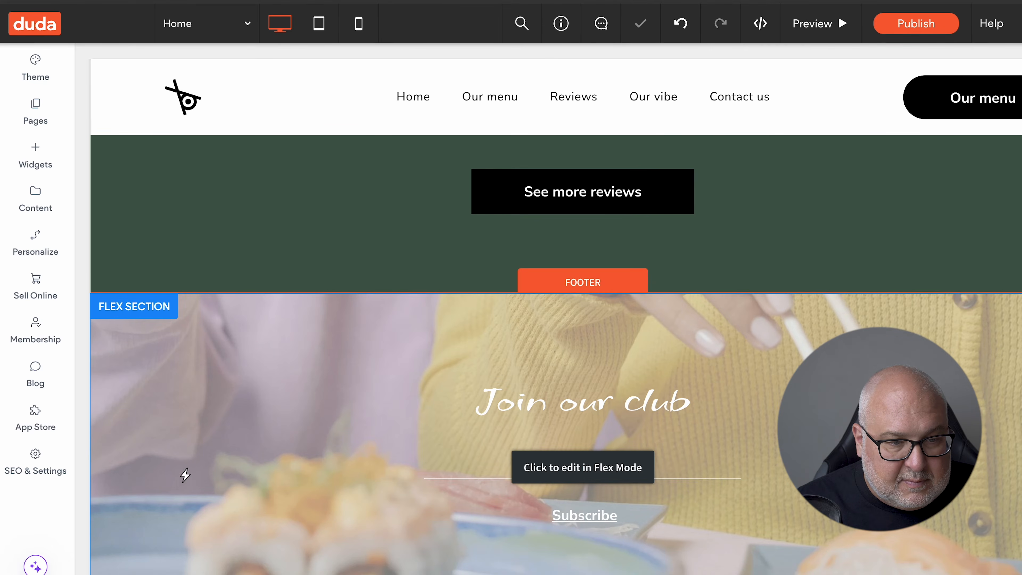
Add an empty section between the reviews section and the Join our club footer
scroll(525, 403, up, 5)
scroll(525, 402, down, 2)
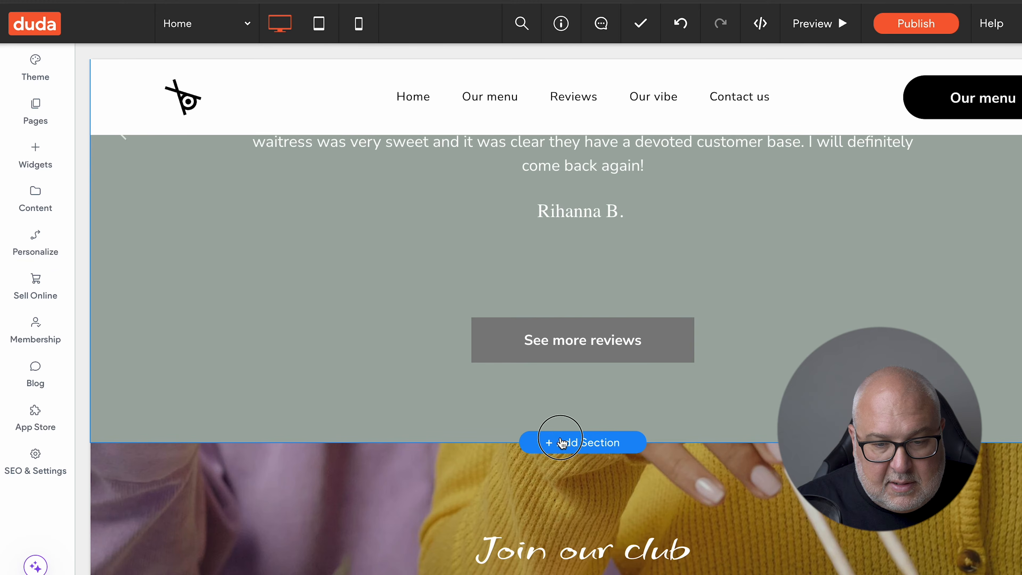
click(557, 441)
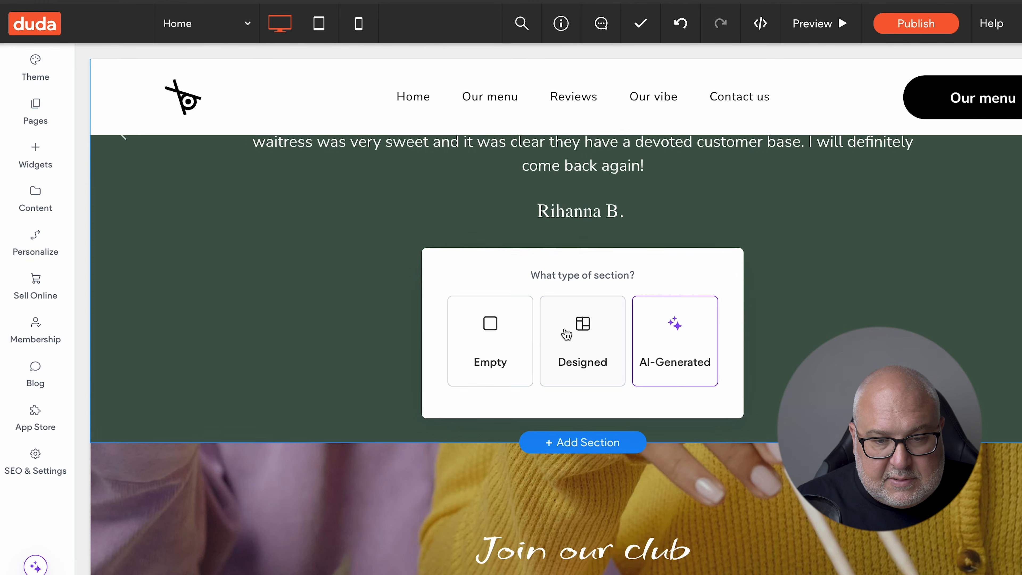
click(490, 342)
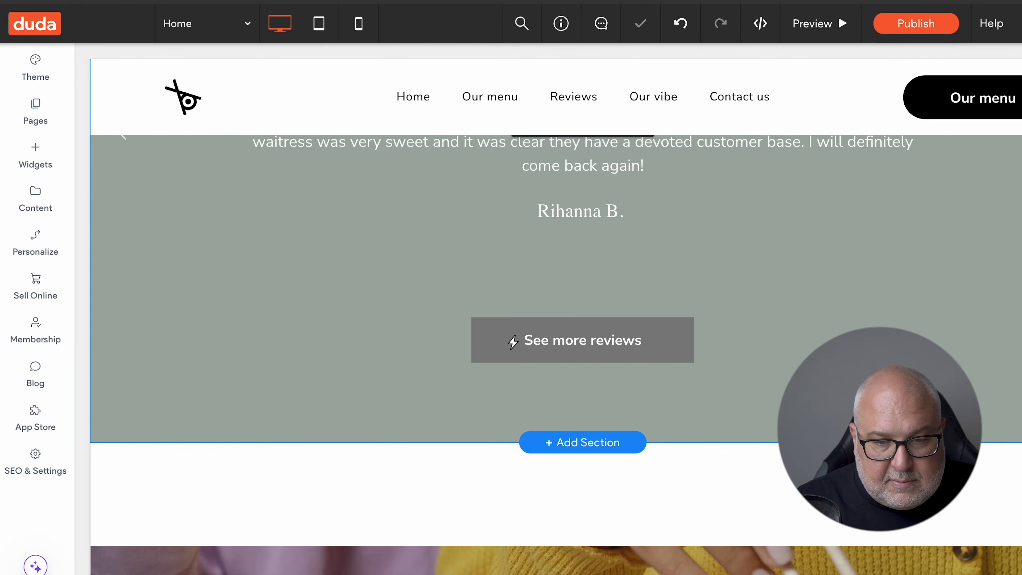
Add a Map widget to the empty section below the reviews
scroll(448, 359, down, 7)
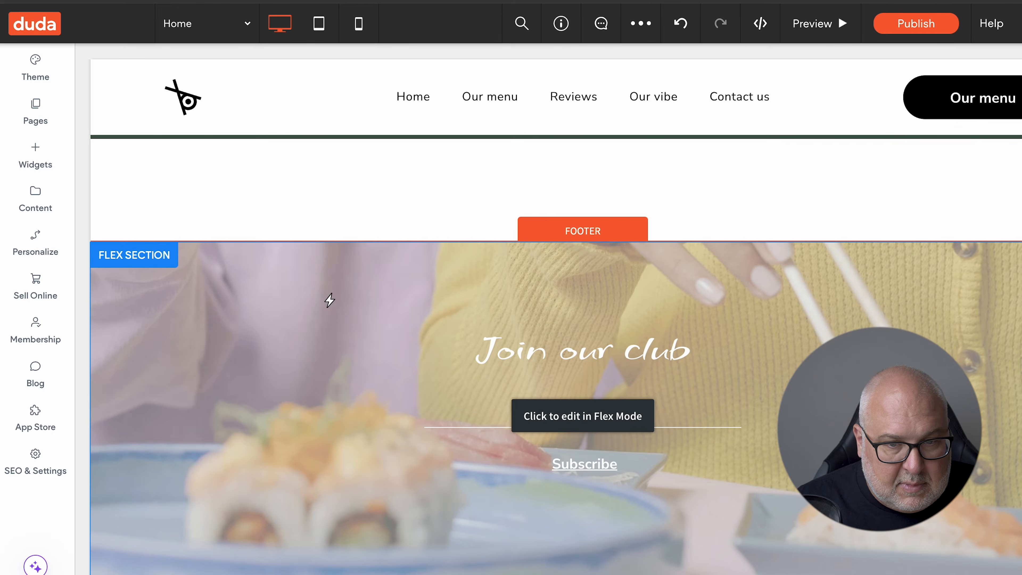
scroll(326, 300, up, 5)
click(36, 155)
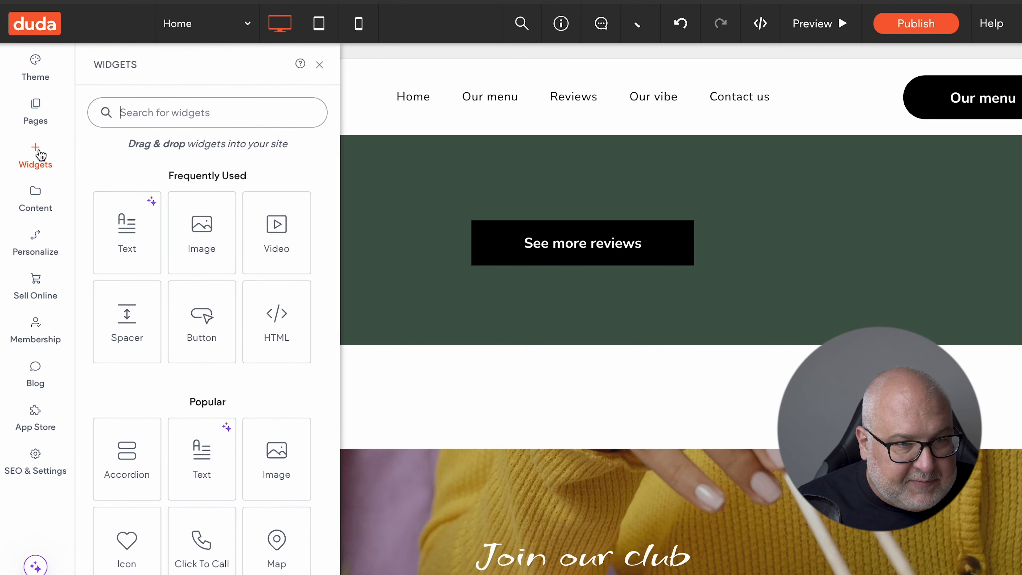
scroll(246, 383, down, 4)
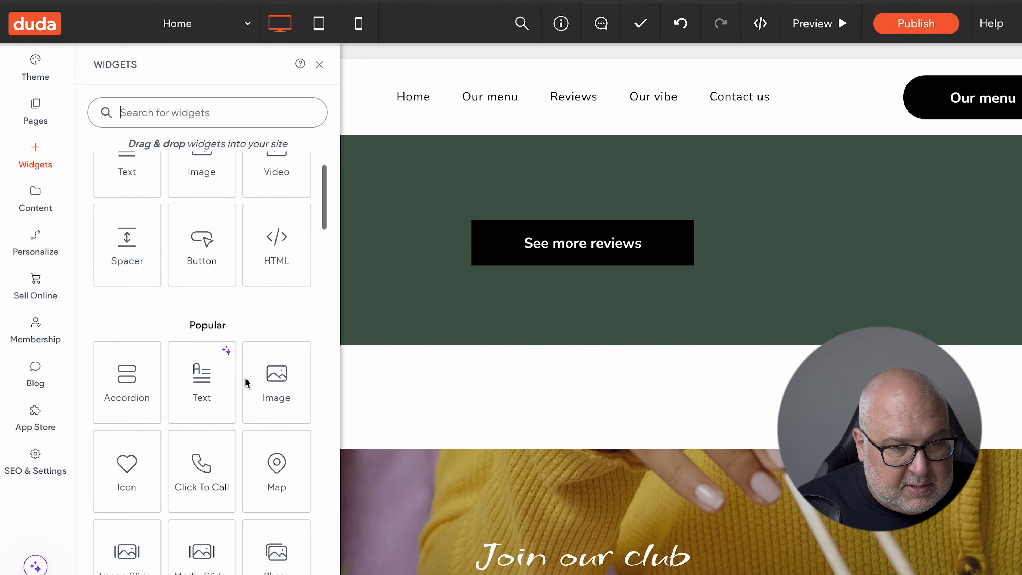
scroll(245, 379, down, 3)
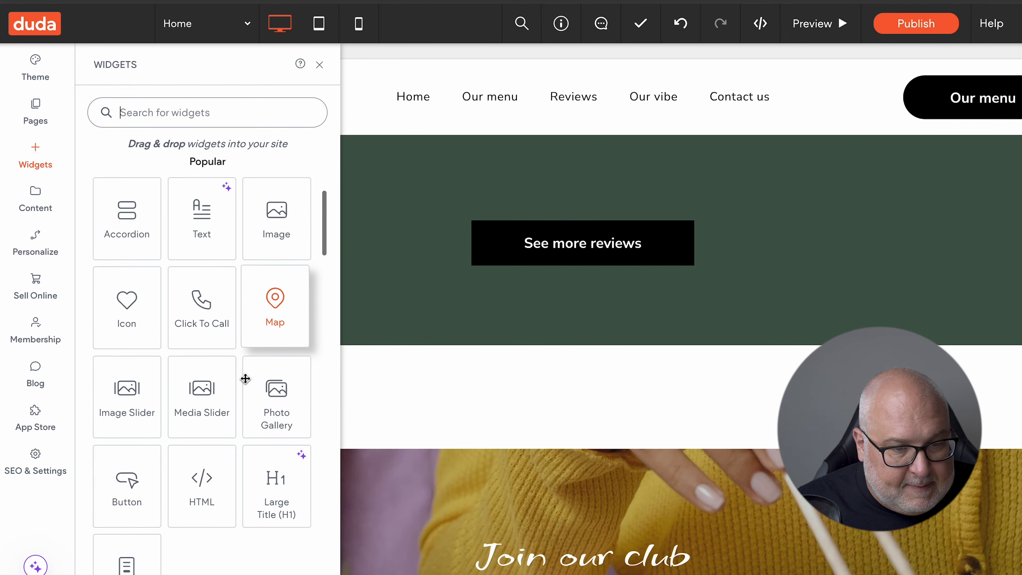
drag(269, 320, 471, 361)
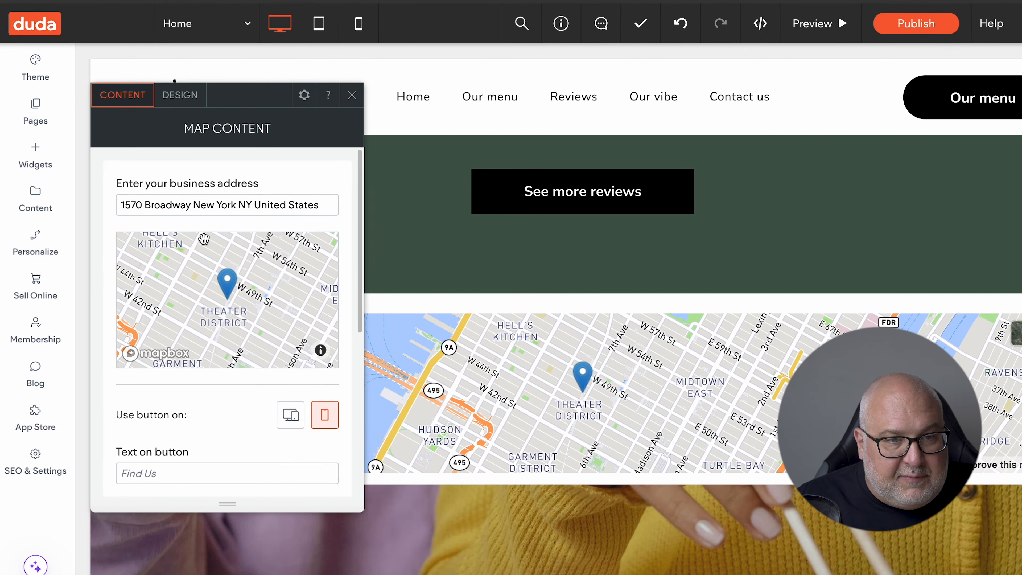
Change the map's layout to the light grey style and close its settings
click(177, 96)
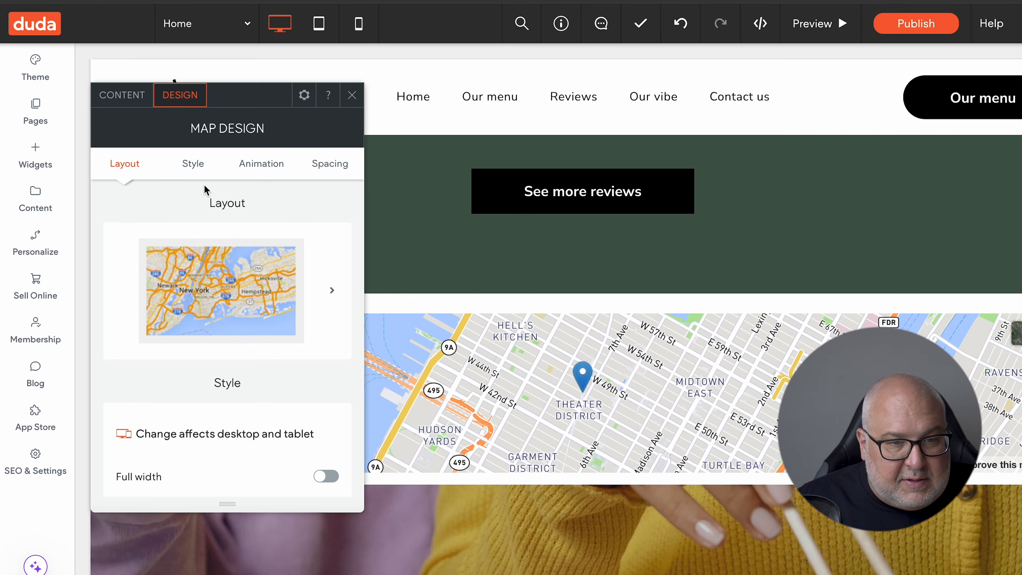
click(331, 291)
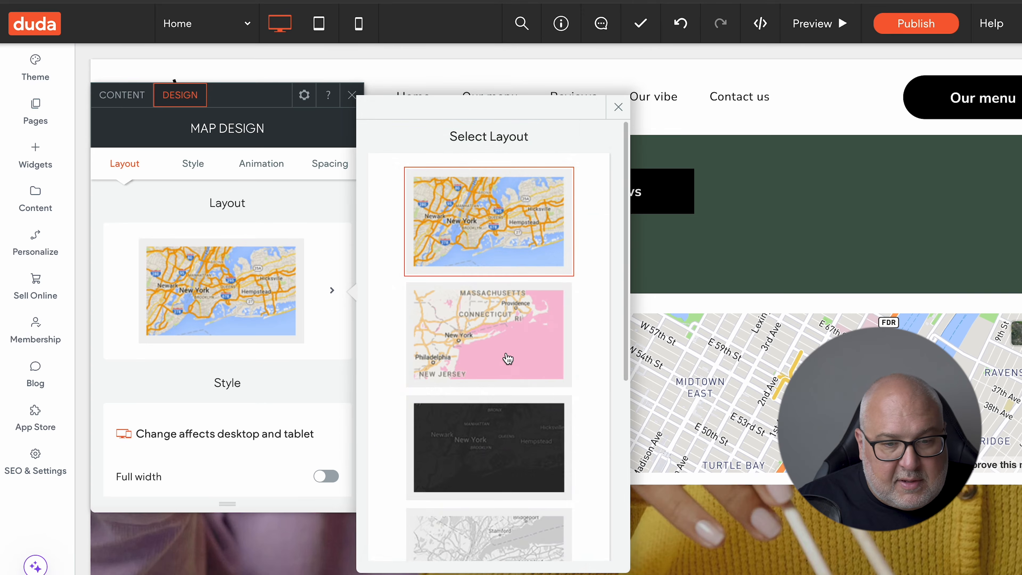
scroll(508, 358, down, 5)
click(486, 260)
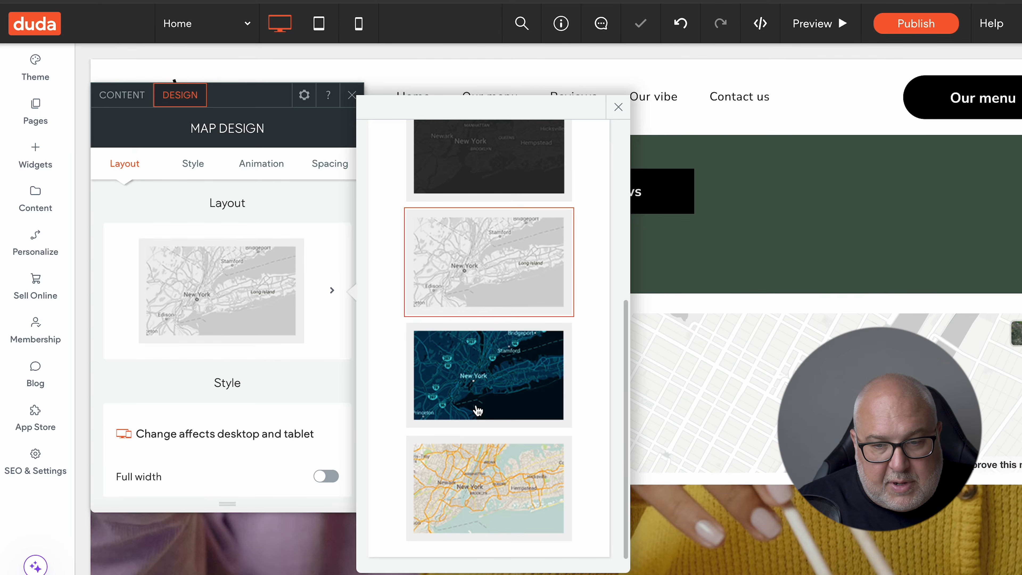
click(620, 108)
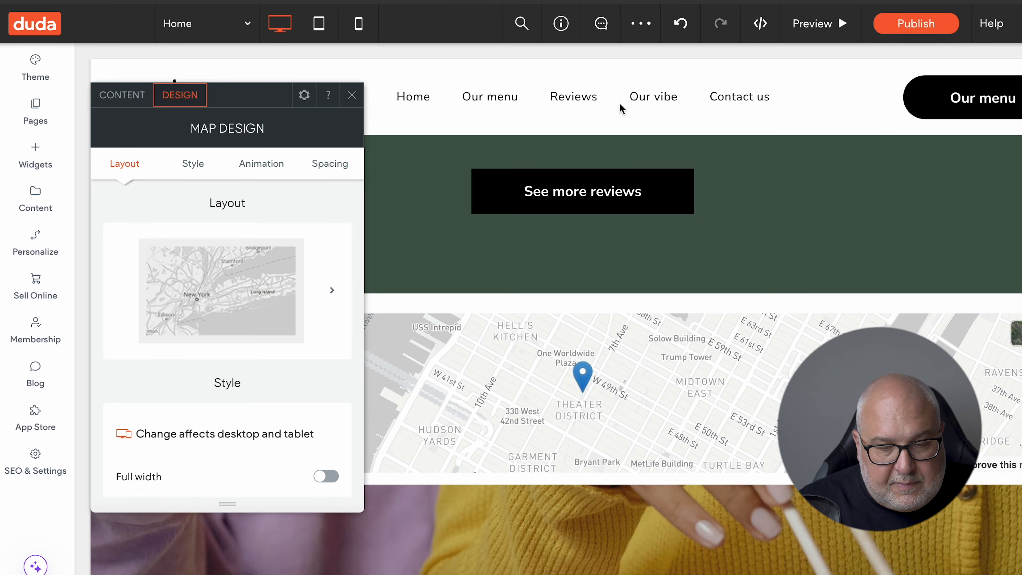
click(353, 98)
scroll(353, 98, up, 10)
scroll(555, 354, down, 15)
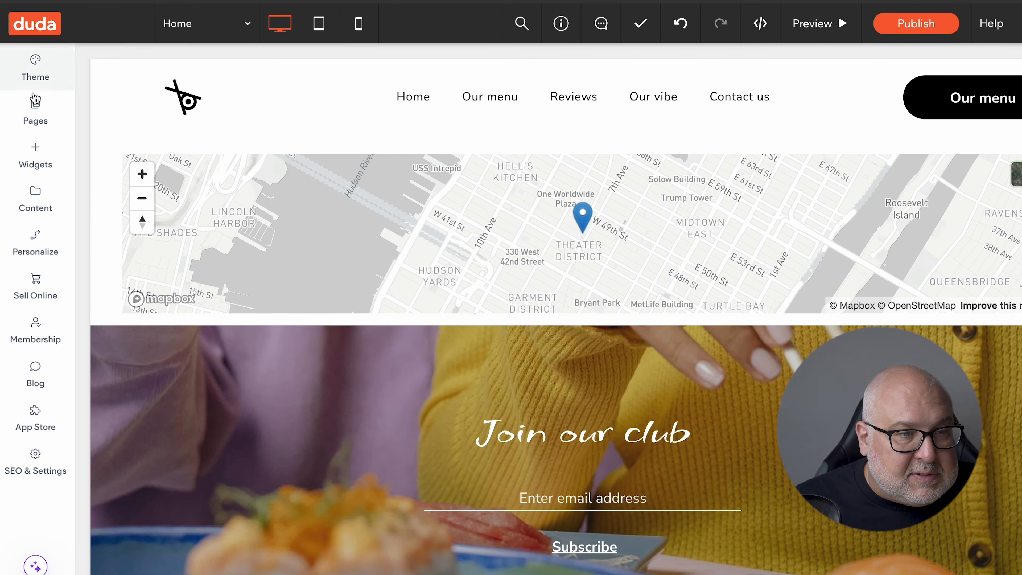
Add a blank page named Empty Page to the site and look over its content from header to footer
click(34, 103)
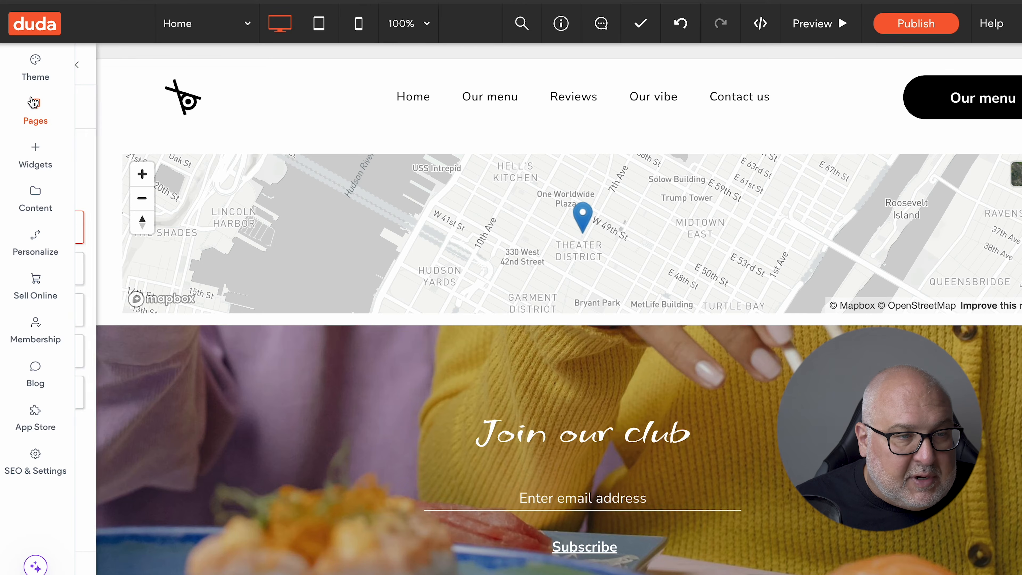
click(217, 169)
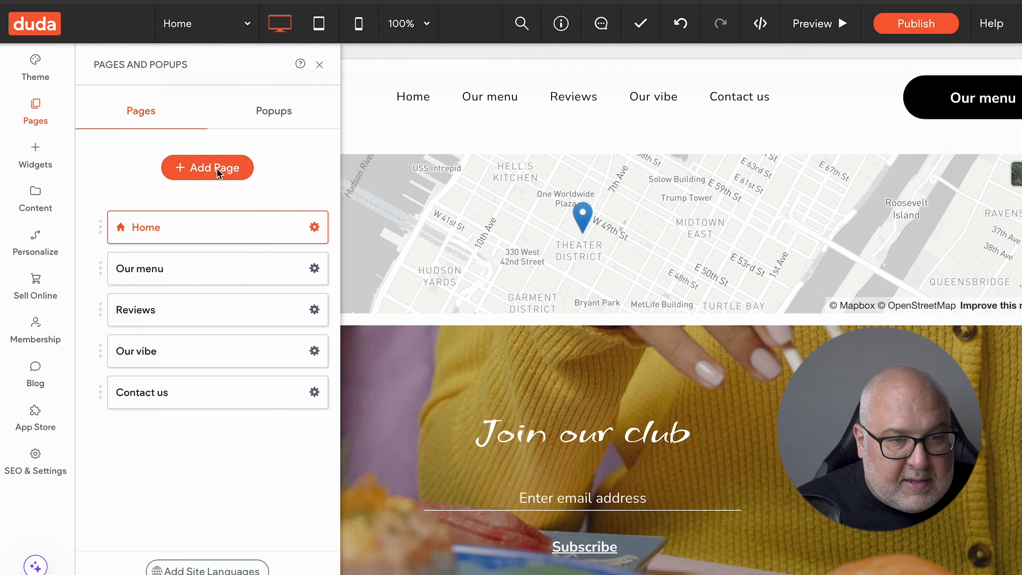
click(217, 209)
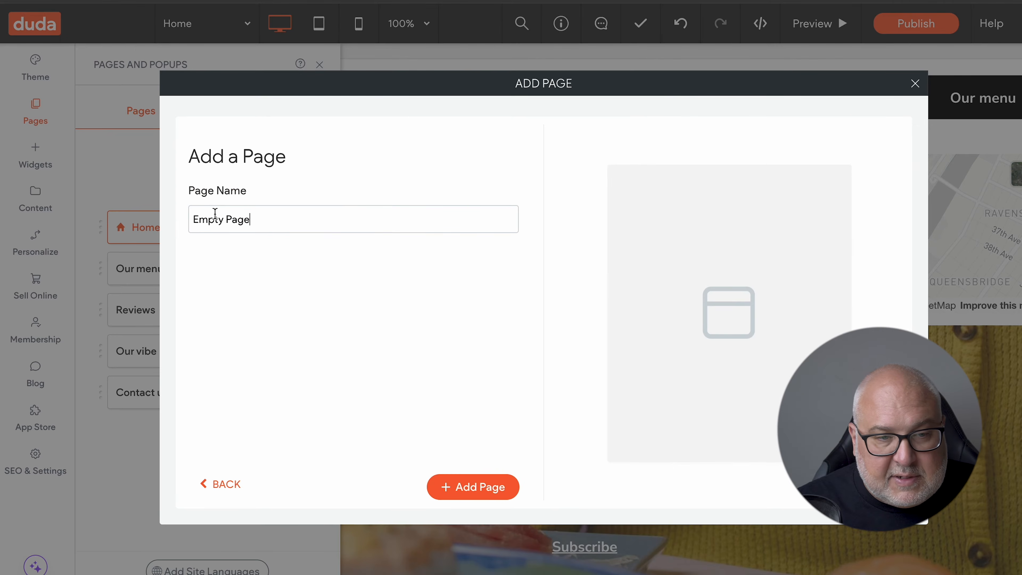
click(469, 477)
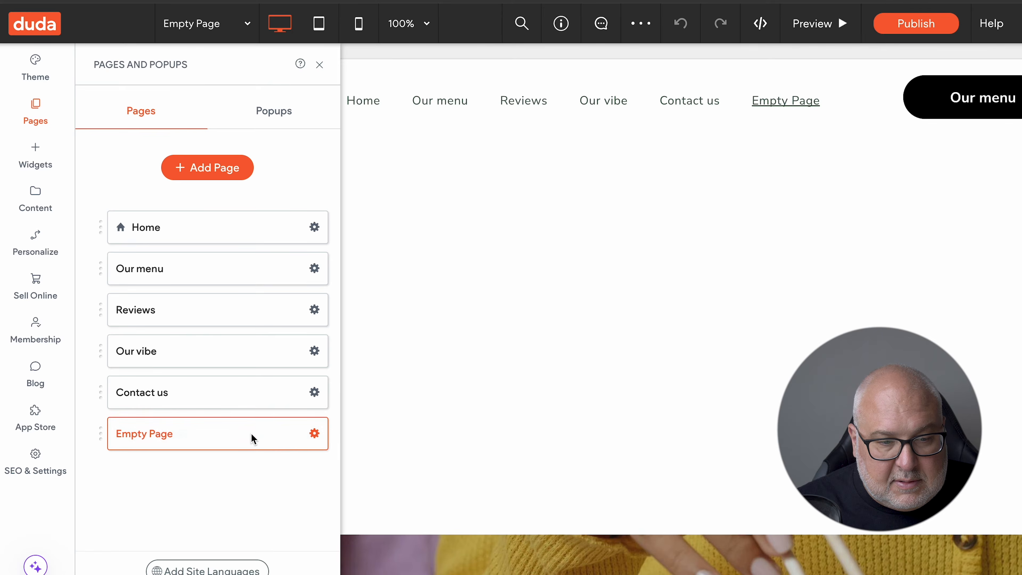
click(319, 68)
scroll(794, 274, down, 10)
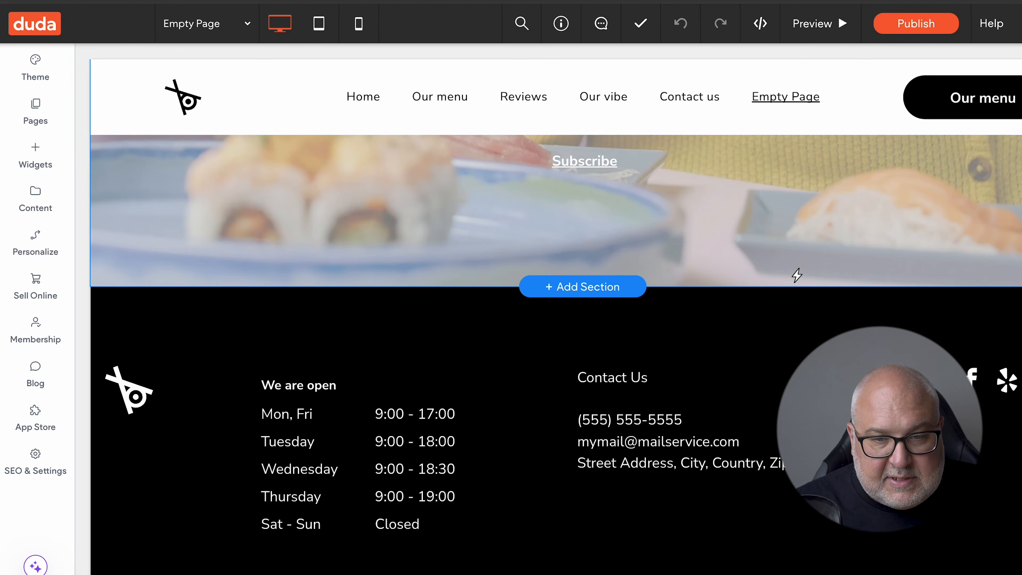
scroll(613, 353, up, 10)
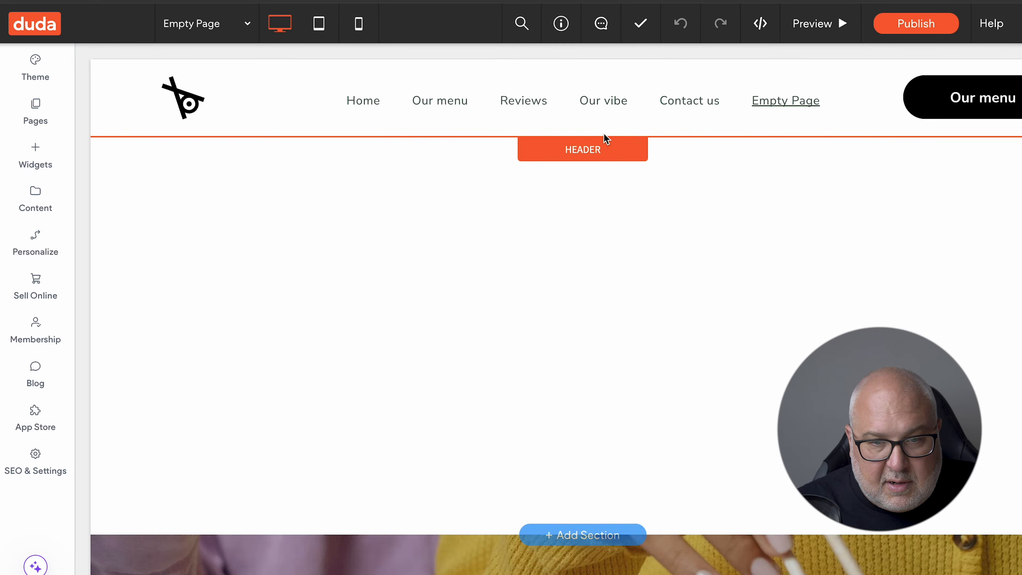
Add an empty section to the blank page, above the Join our club footer
click(598, 536)
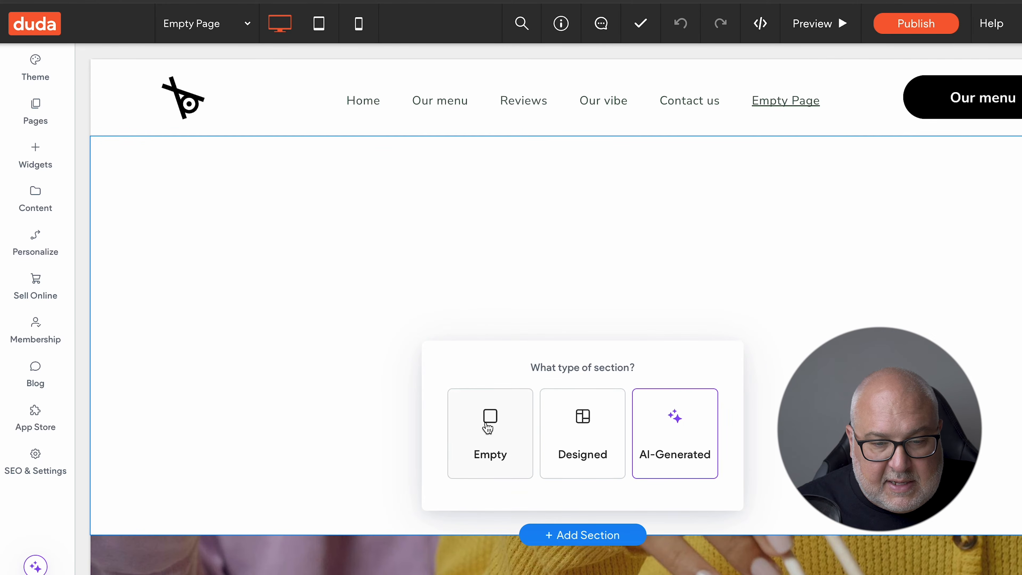
click(506, 426)
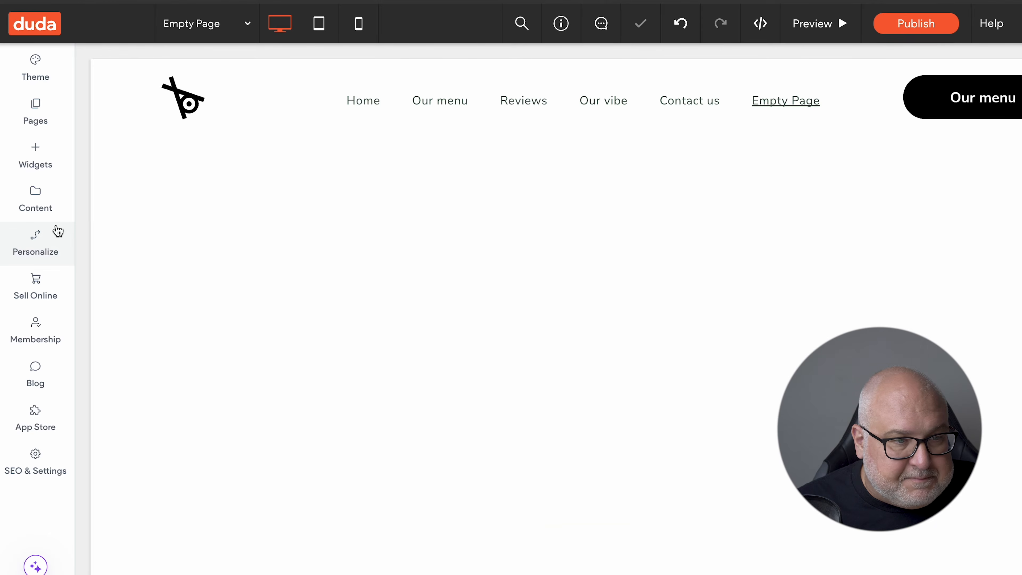
click(586, 534)
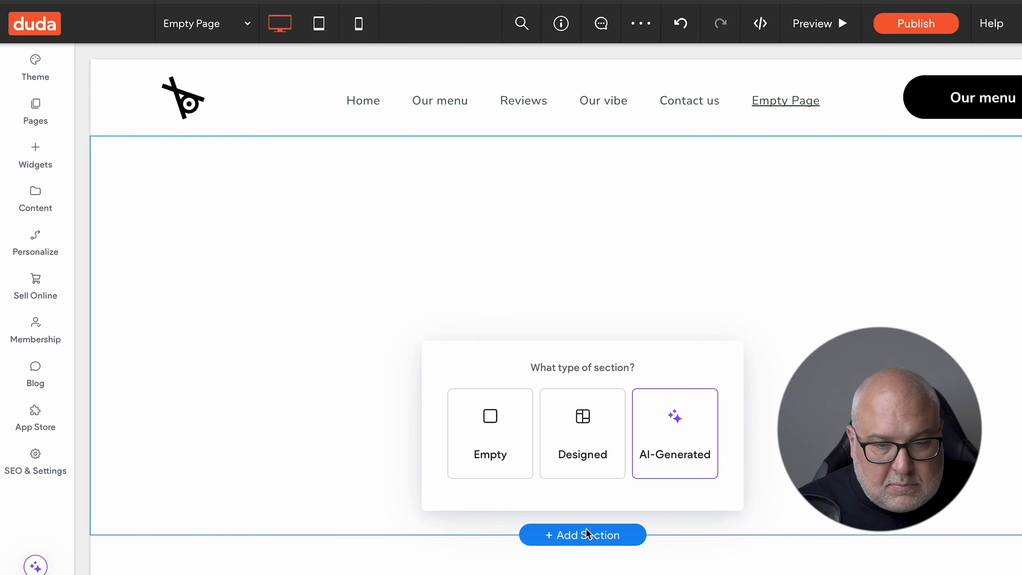
click(348, 404)
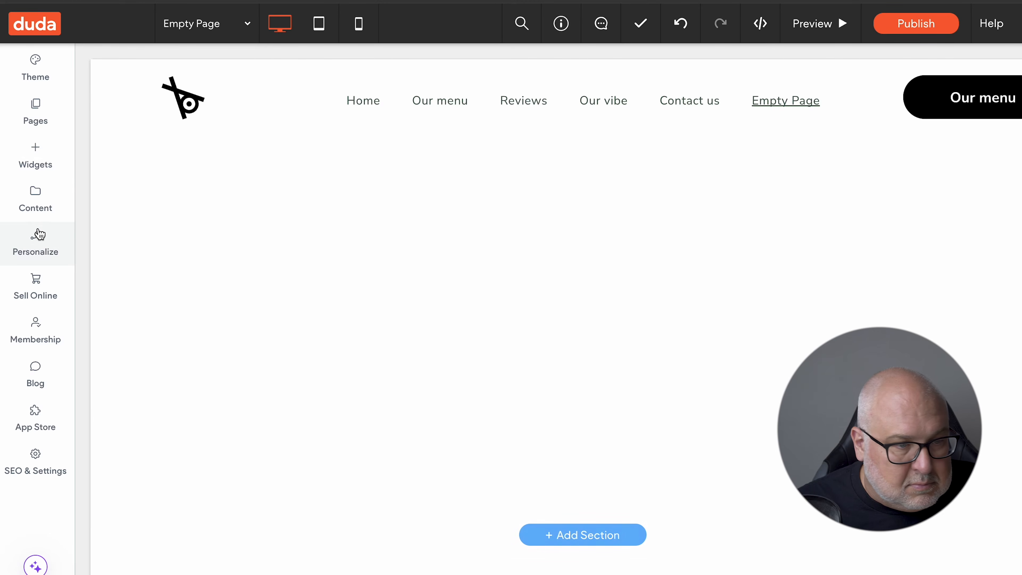
Add an Image widget to the empty section and choose the site image nigiri.jpg for it
click(41, 195)
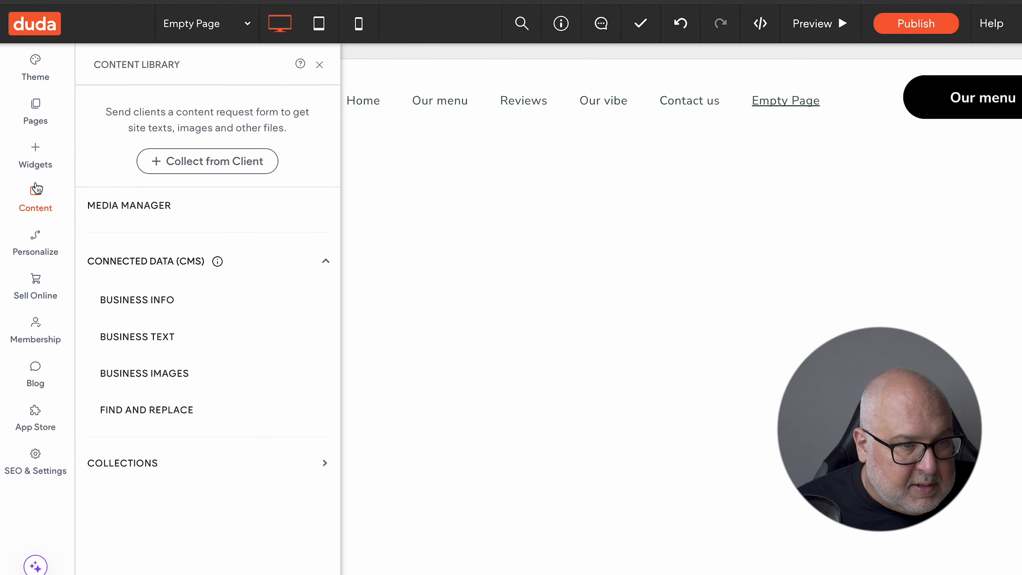
click(37, 160)
scroll(273, 290, down, 4)
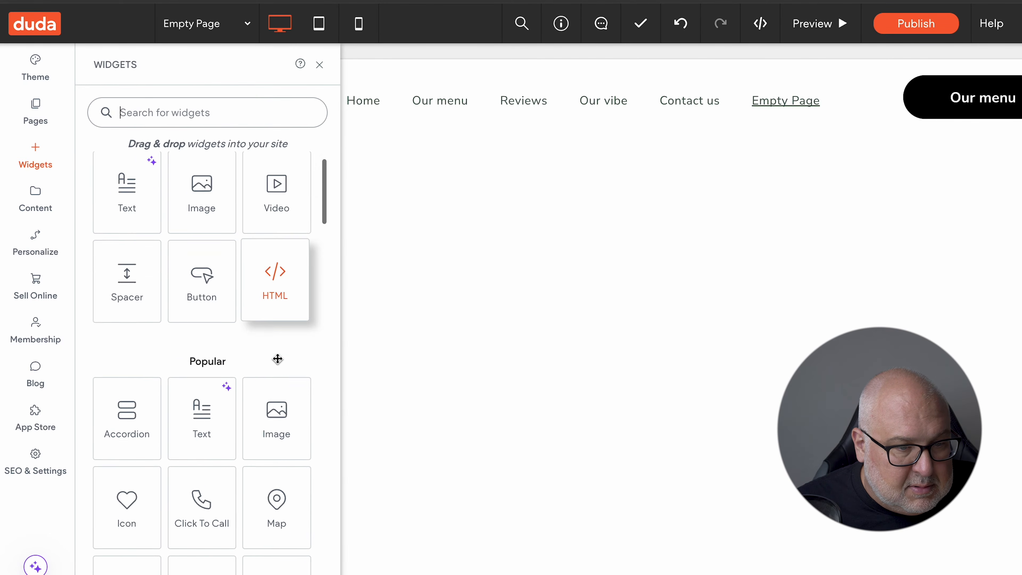
scroll(273, 320, up, 4)
drag(215, 238, 463, 358)
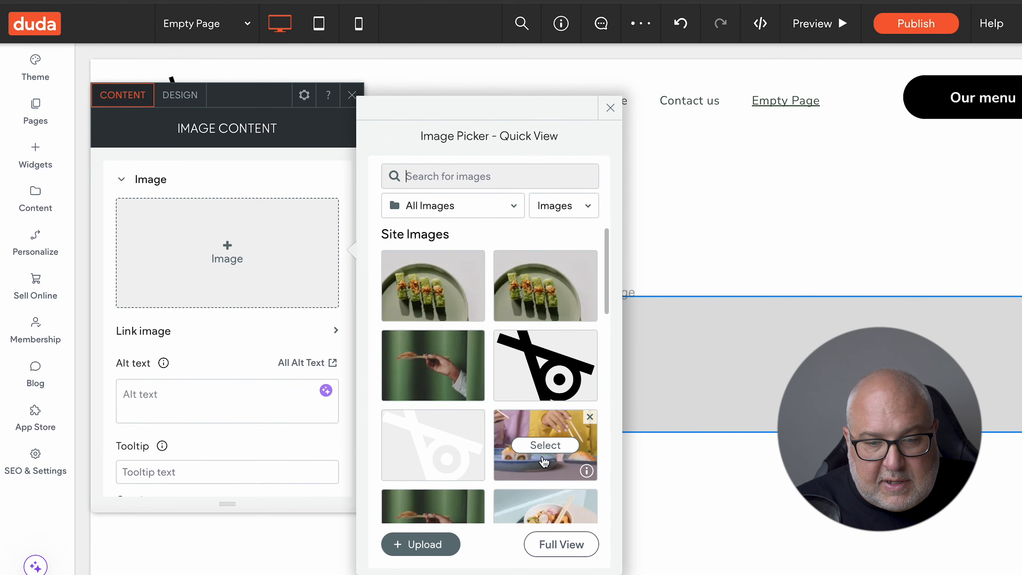
click(546, 445)
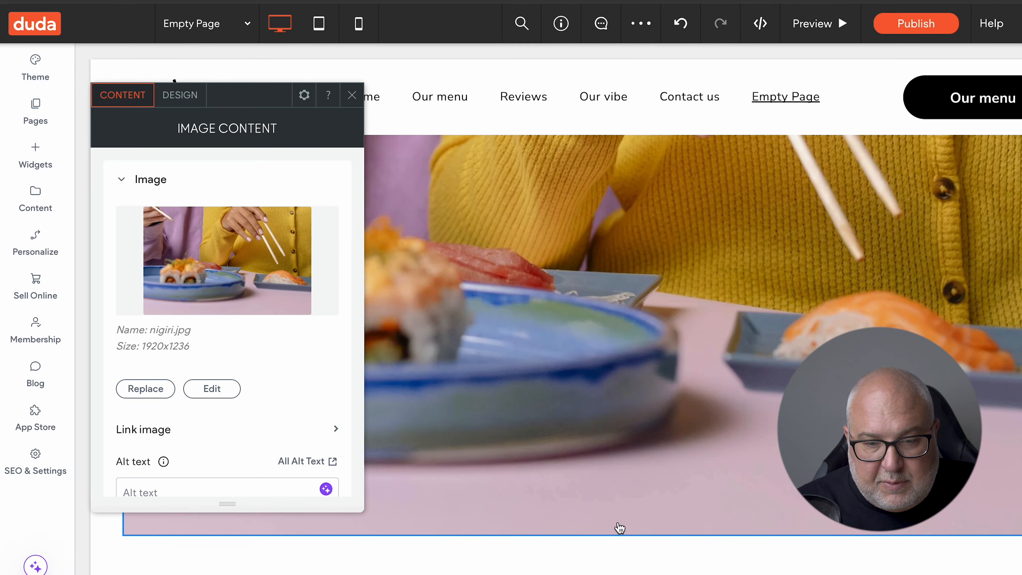
Round the sushi image's corners with a 49 px corner radius and close its settings
click(182, 95)
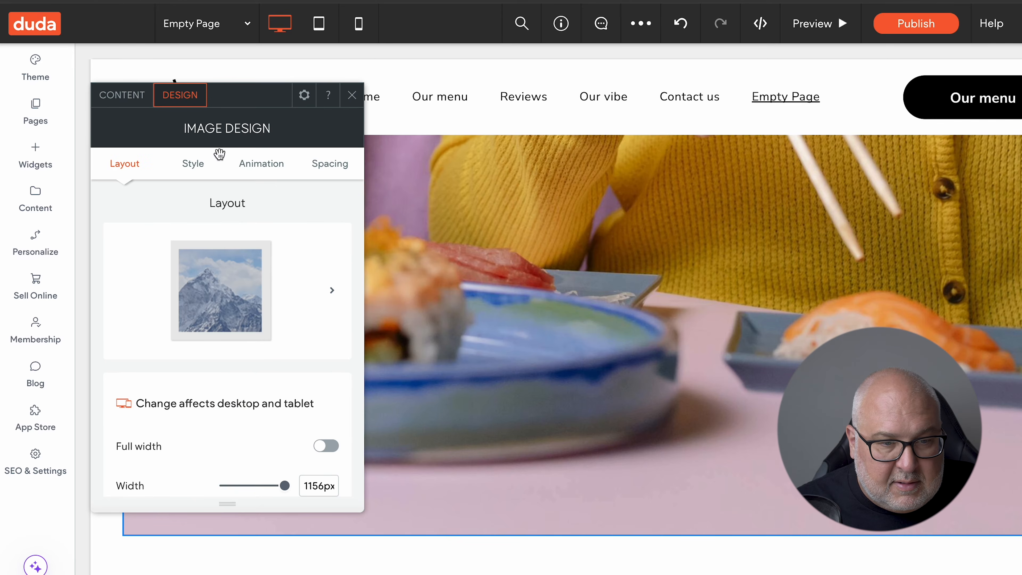
scroll(285, 322, down, 3)
scroll(278, 431, down, 8)
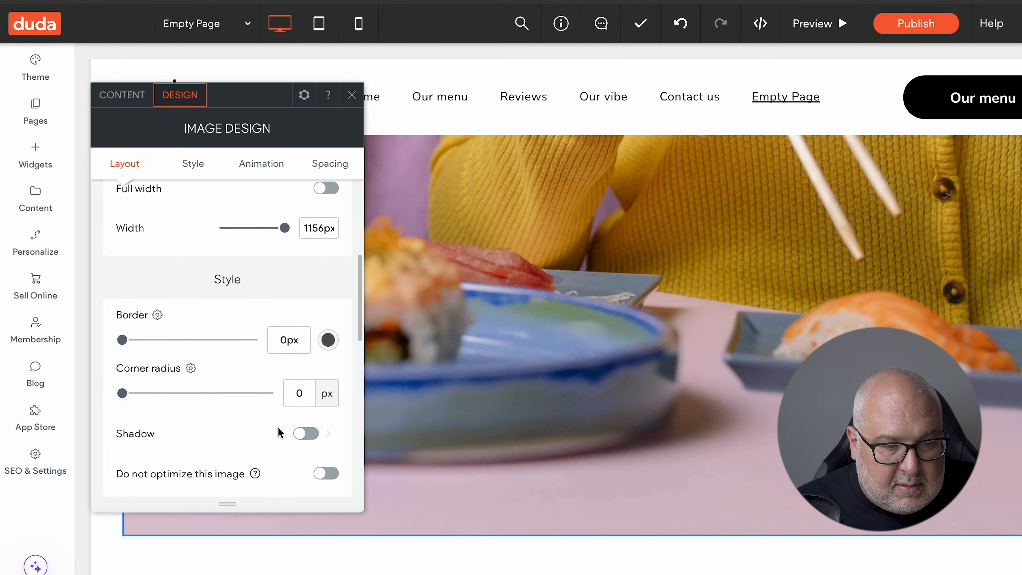
drag(122, 234, 146, 233)
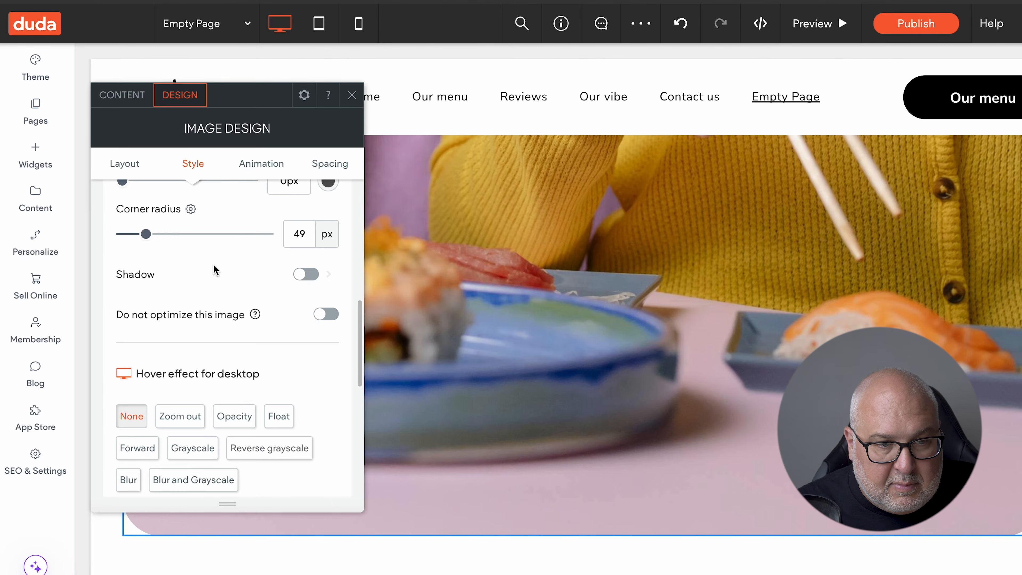
scroll(212, 269, up, 4)
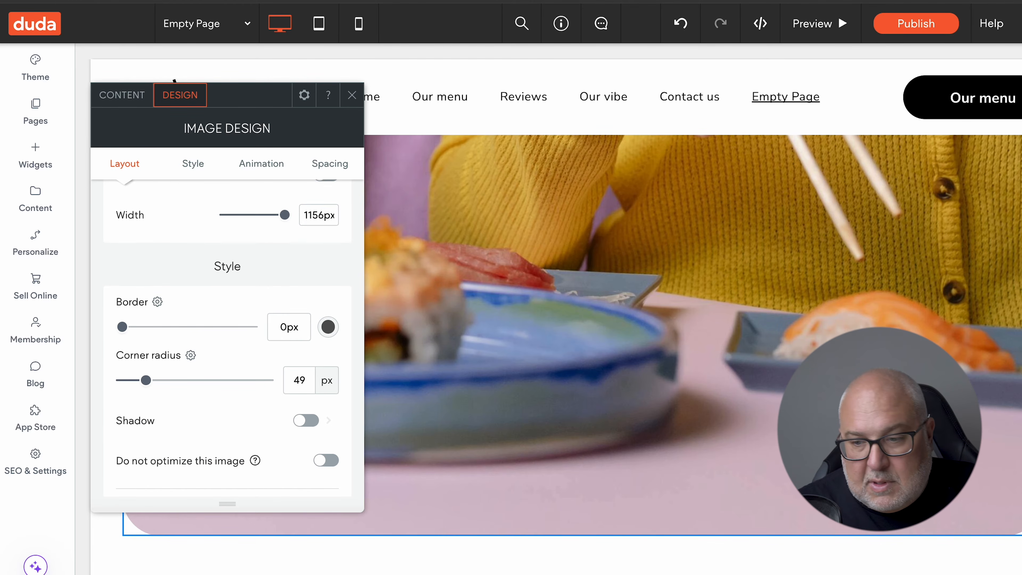
click(360, 98)
scroll(1006, 297, down, 5)
scroll(1007, 297, up, 5)
click(752, 347)
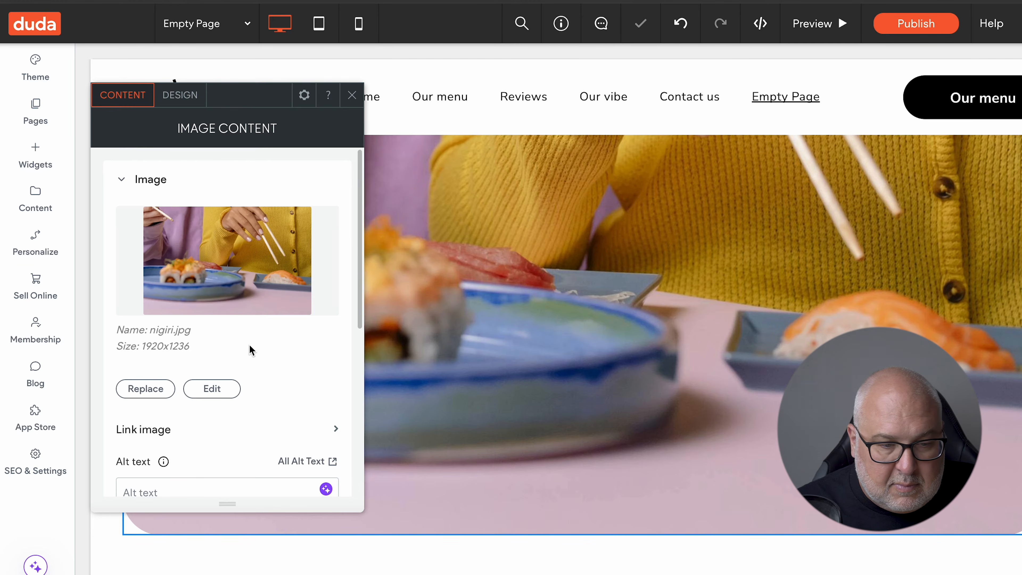
click(352, 94)
Reduce the blank space in the row below the image and delete the empty row beneath it
scroll(673, 281, down, 5)
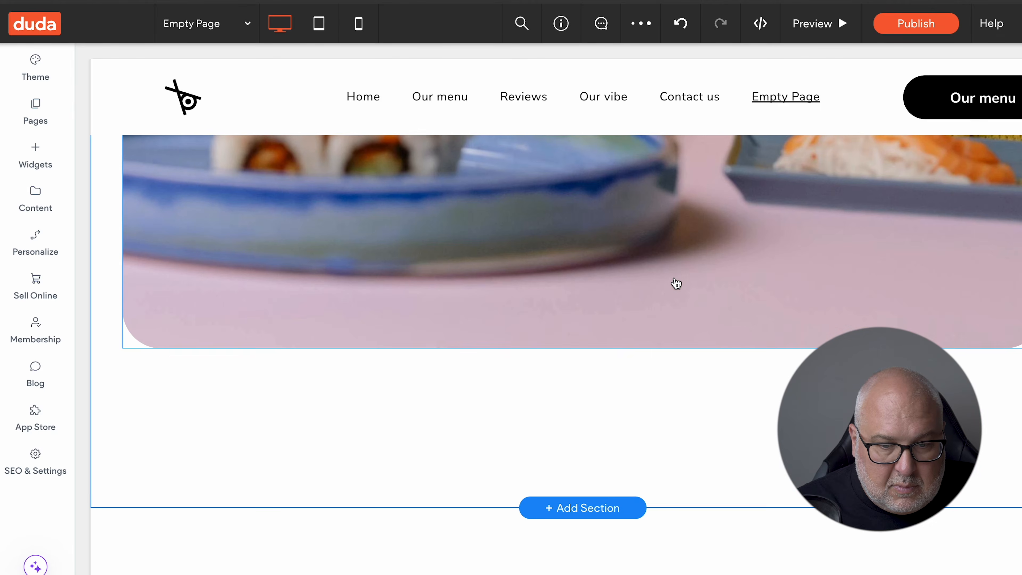
drag(486, 507, 492, 302)
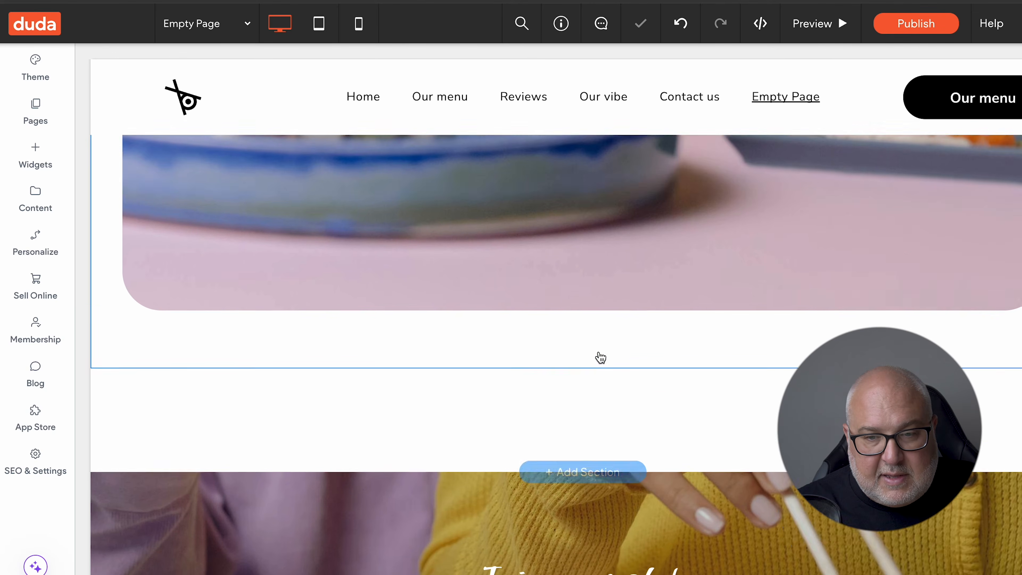
drag(406, 441, 429, 411)
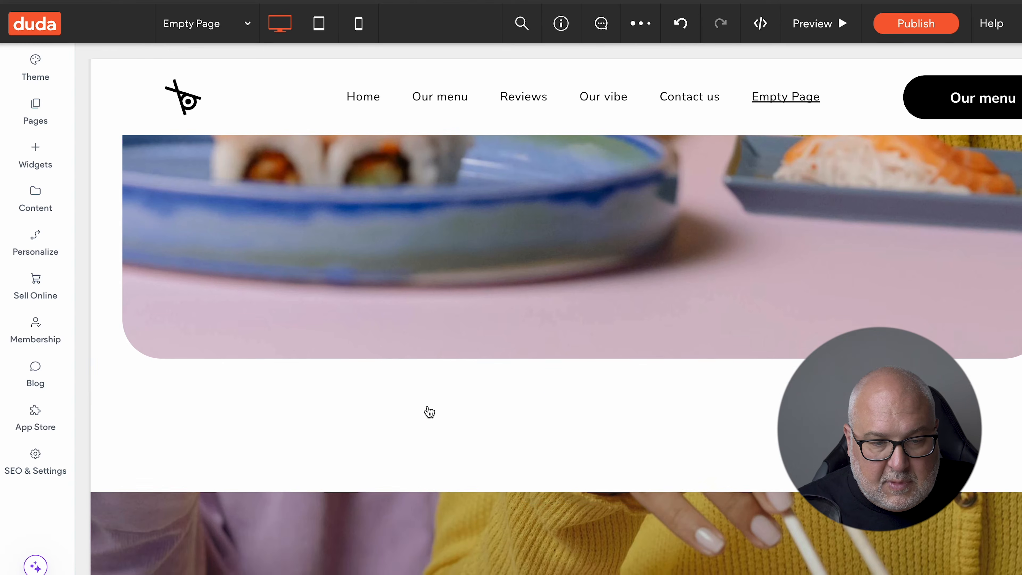
click(120, 402)
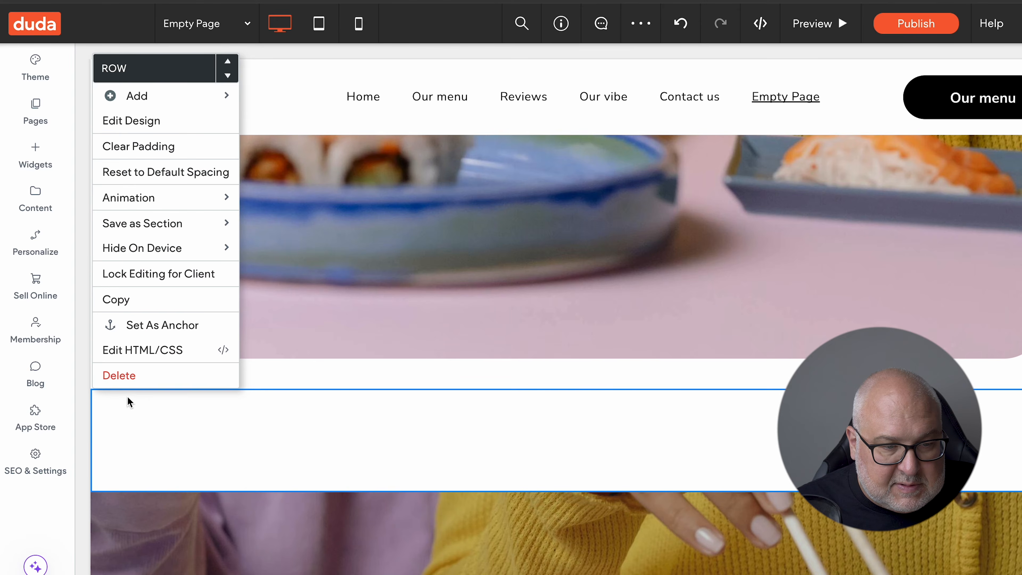
click(129, 376)
Generate alt text for the sushi image with AI and look over its tooltip, caption and alternate on-hover image options
scroll(336, 432, up, 5)
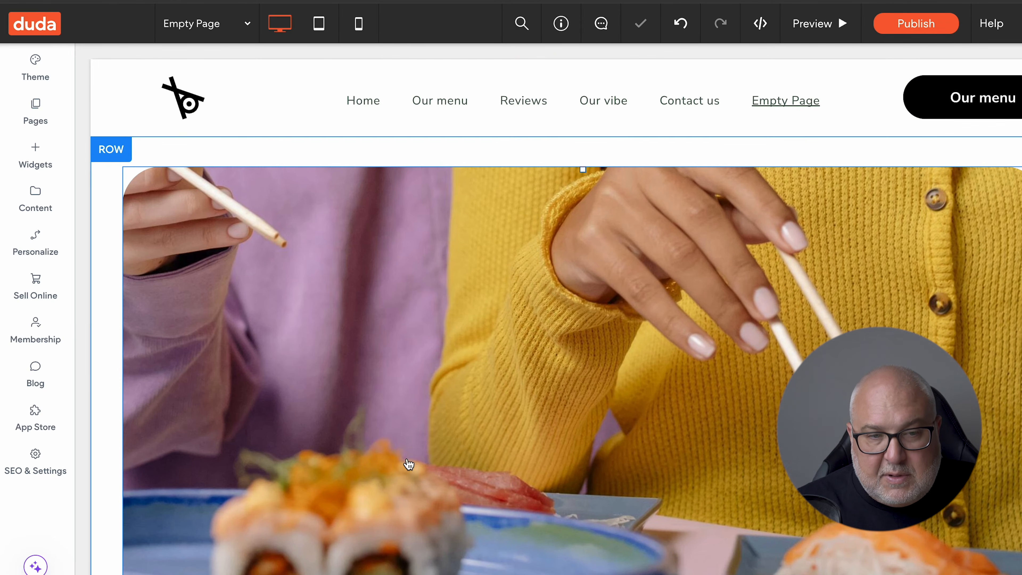
scroll(453, 350, down, 2)
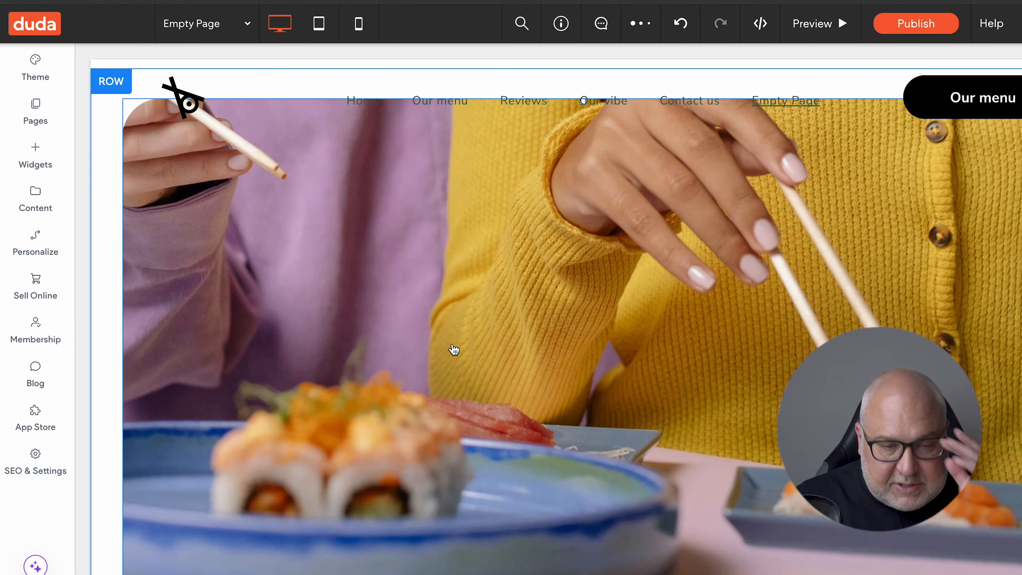
scroll(451, 347, up, 1)
click(328, 210)
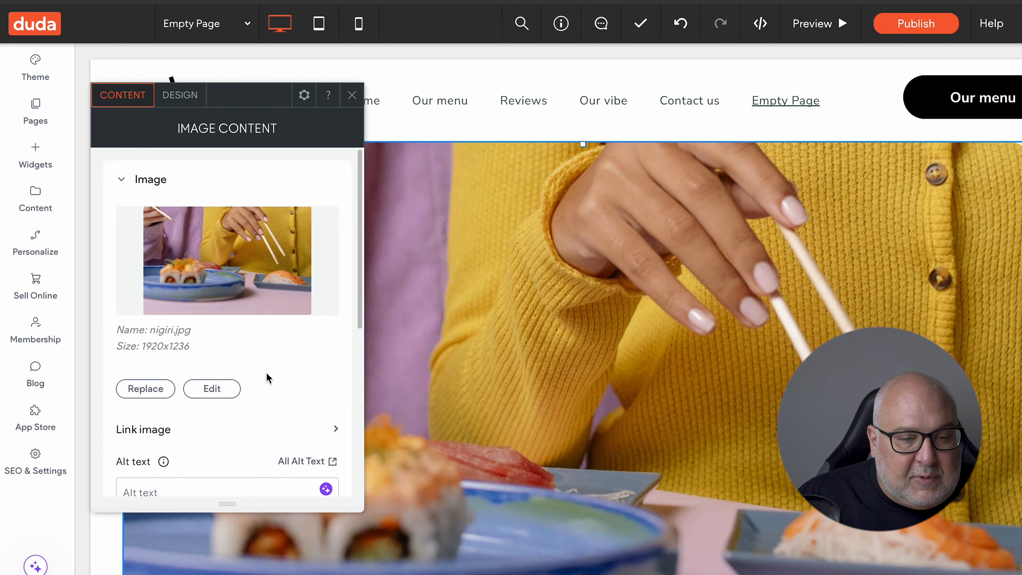
scroll(267, 376, down, 3)
click(326, 362)
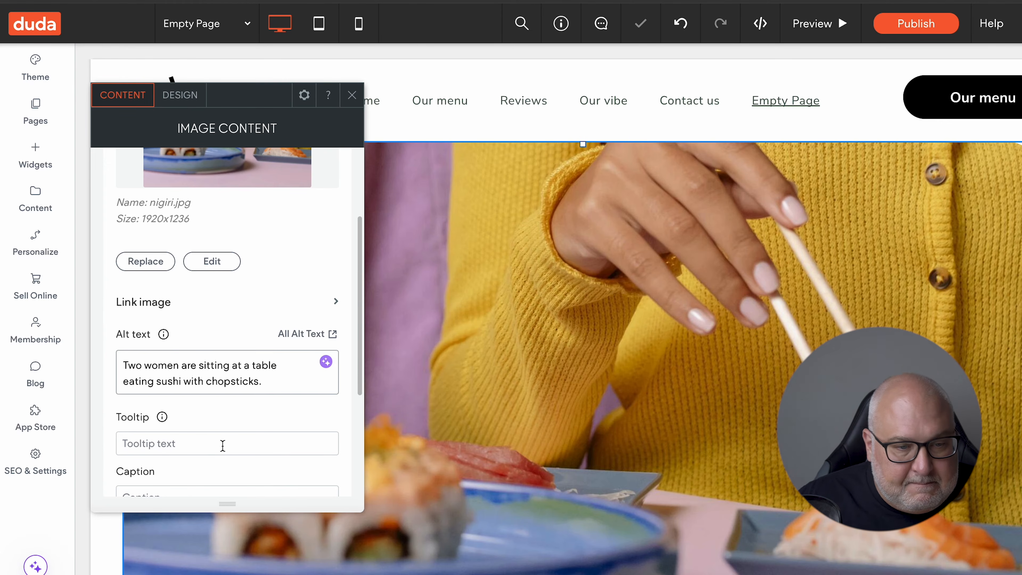
scroll(244, 426, down, 3)
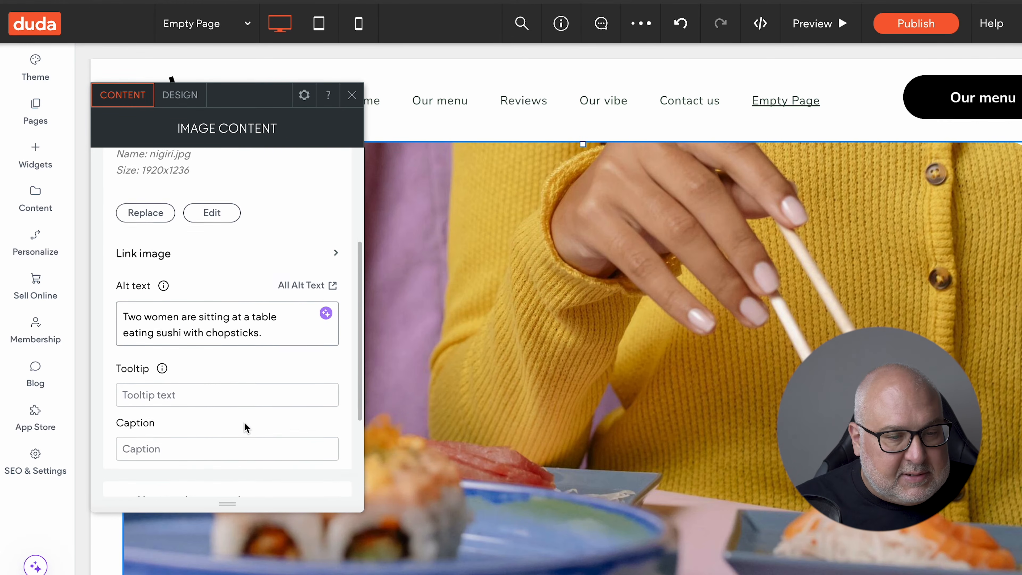
scroll(244, 426, down, 2)
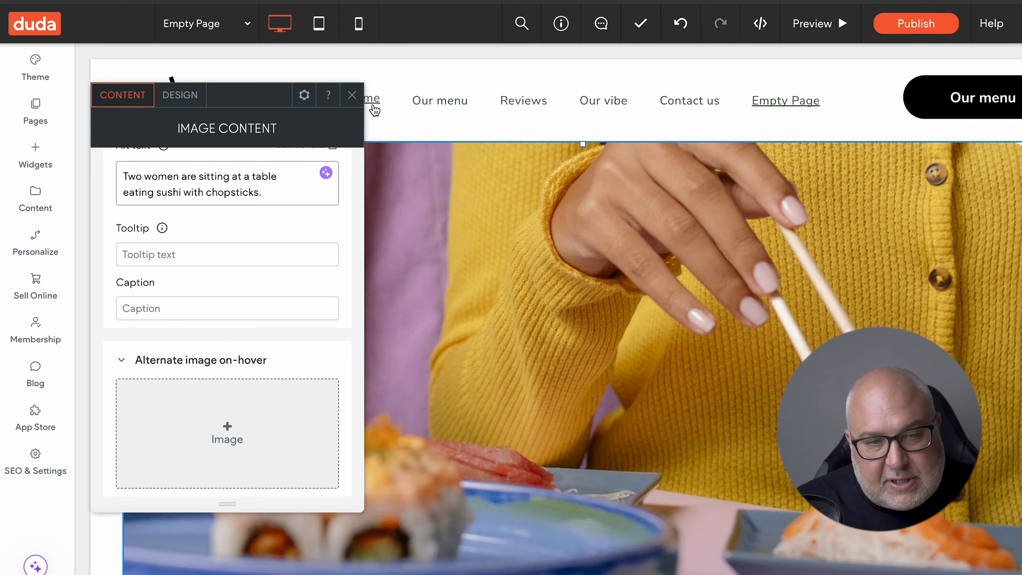
Give the image a Roll animation with the Scroll trigger and close its design settings
click(174, 96)
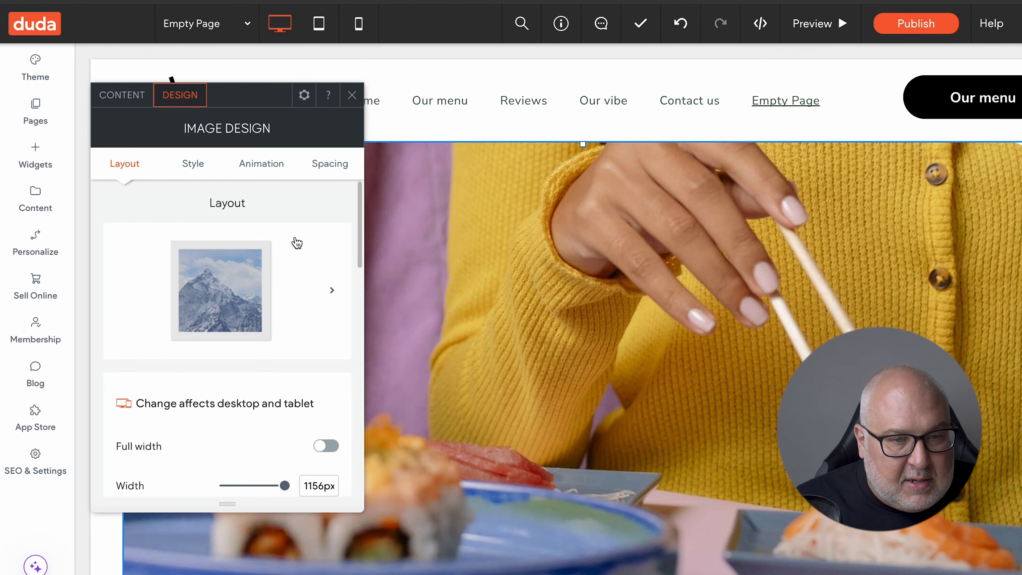
click(179, 166)
click(250, 167)
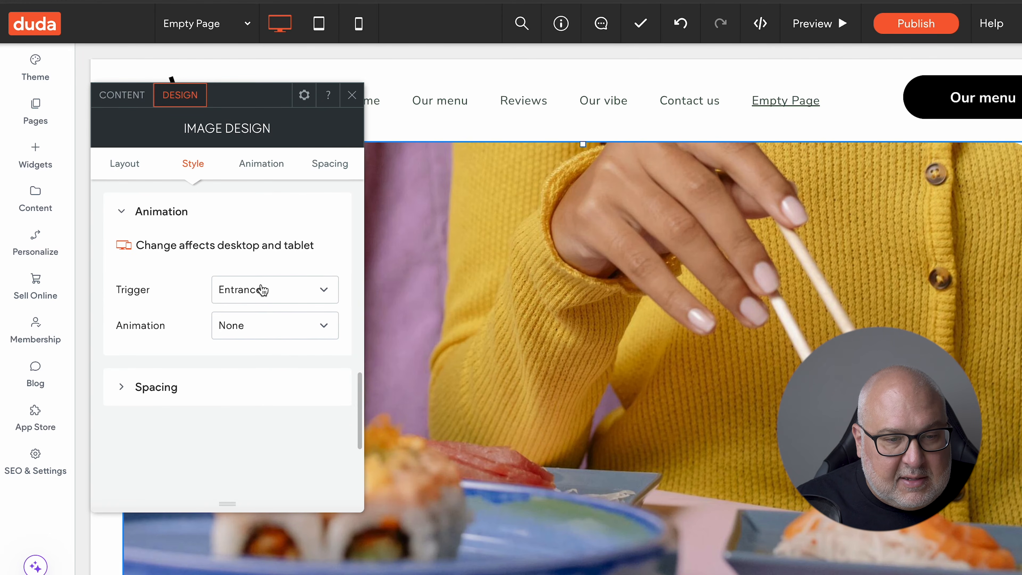
click(263, 294)
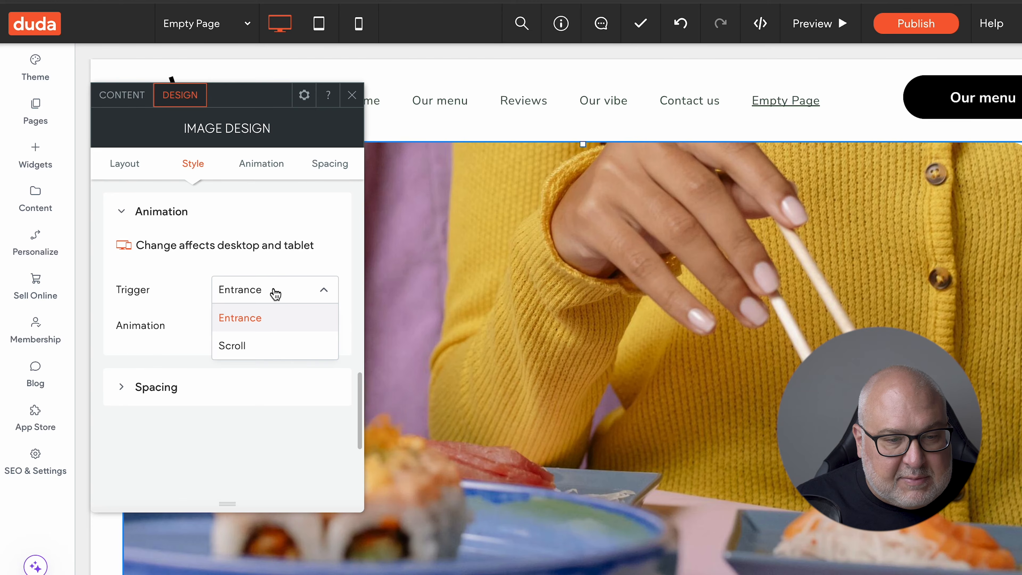
click(275, 295)
click(275, 294)
click(266, 345)
click(265, 332)
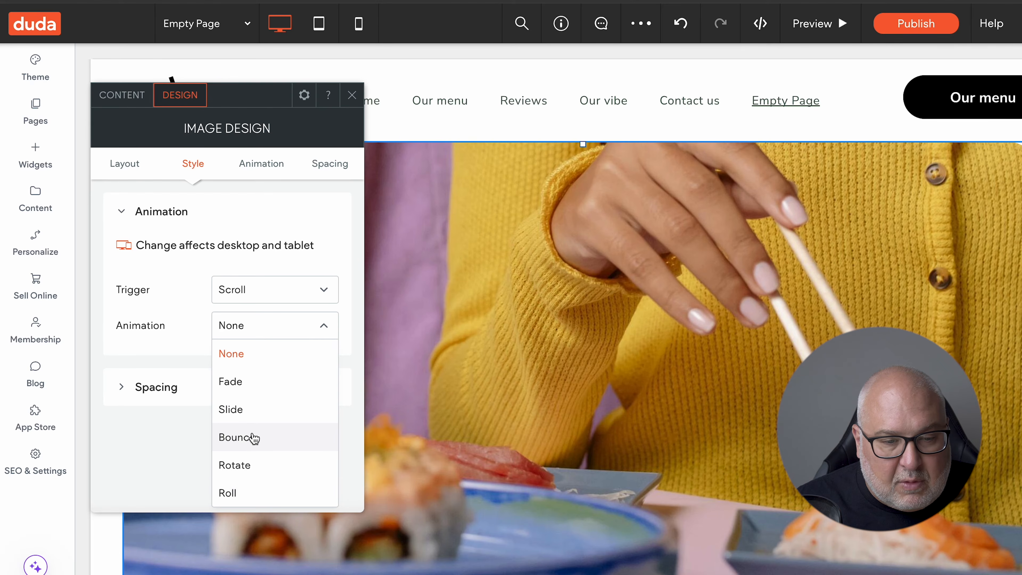
click(249, 499)
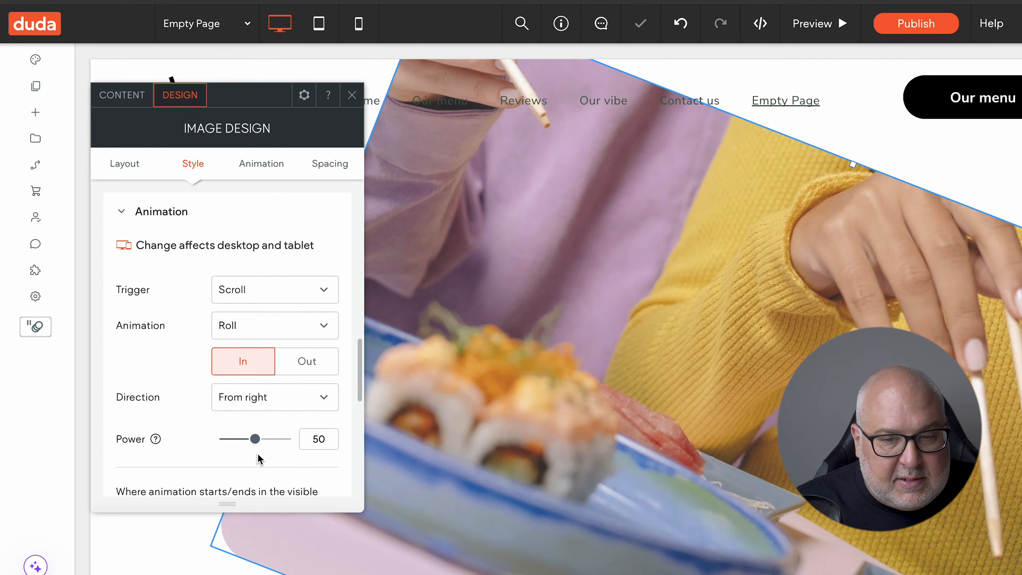
click(352, 99)
Examine how the image's roll animation plays between the page header and the footer
scroll(557, 327, down, 15)
scroll(560, 328, up, 15)
scroll(557, 325, down, 6)
scroll(559, 328, down, 5)
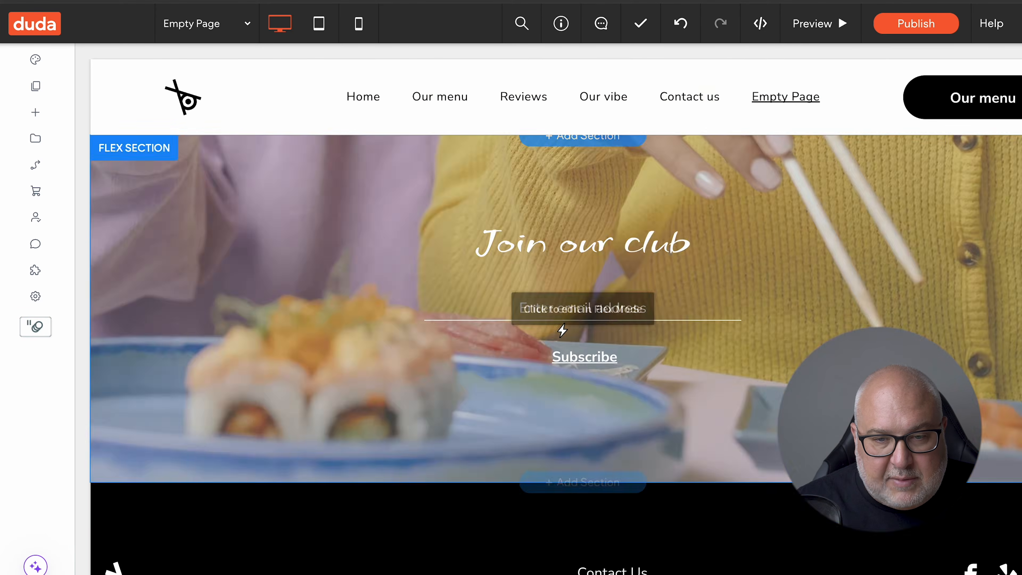
scroll(559, 329, up, 12)
scroll(561, 329, down, 10)
scroll(560, 329, up, 10)
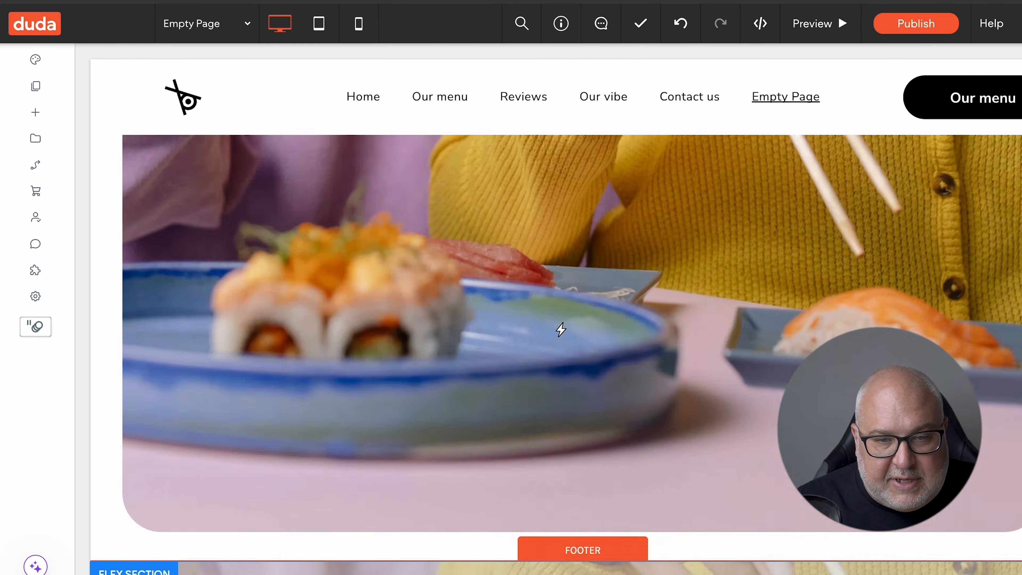
Apply a Slide In entrance animation to the row holding the image and close the row design settings
click(120, 154)
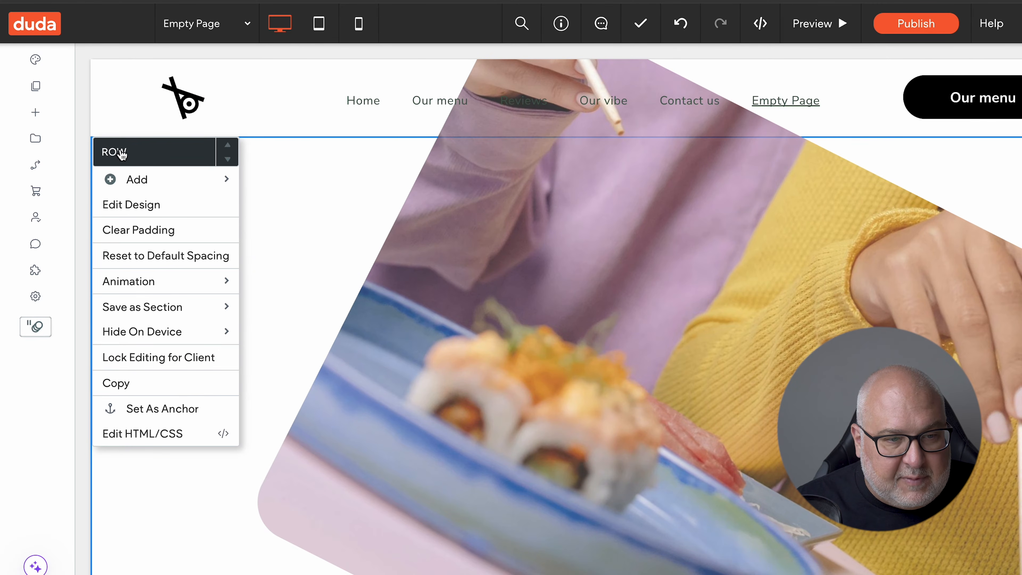
click(152, 207)
scroll(318, 389, down, 2)
scroll(318, 388, down, 8)
scroll(318, 389, up, 5)
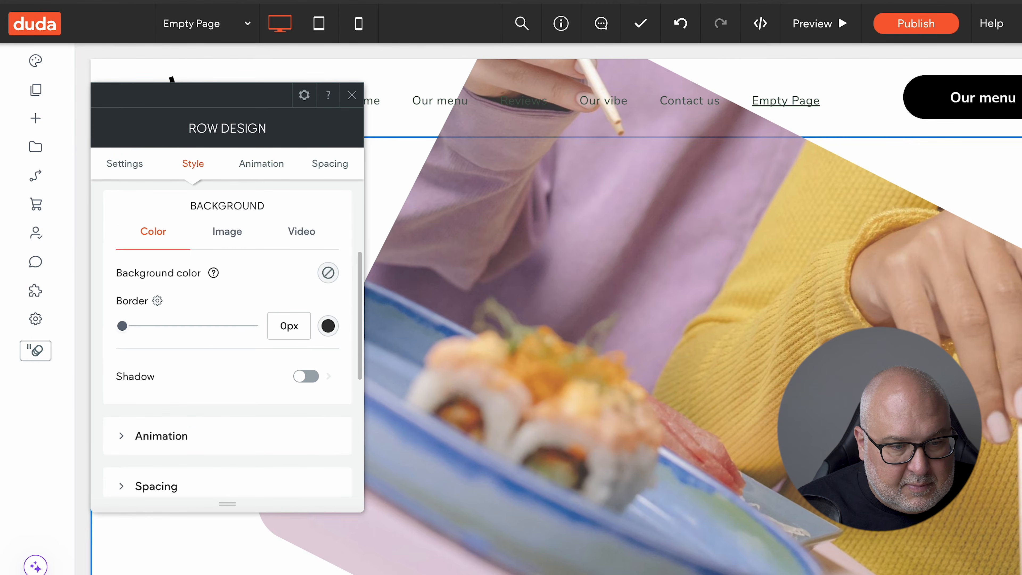
click(121, 436)
scroll(290, 425, down, 5)
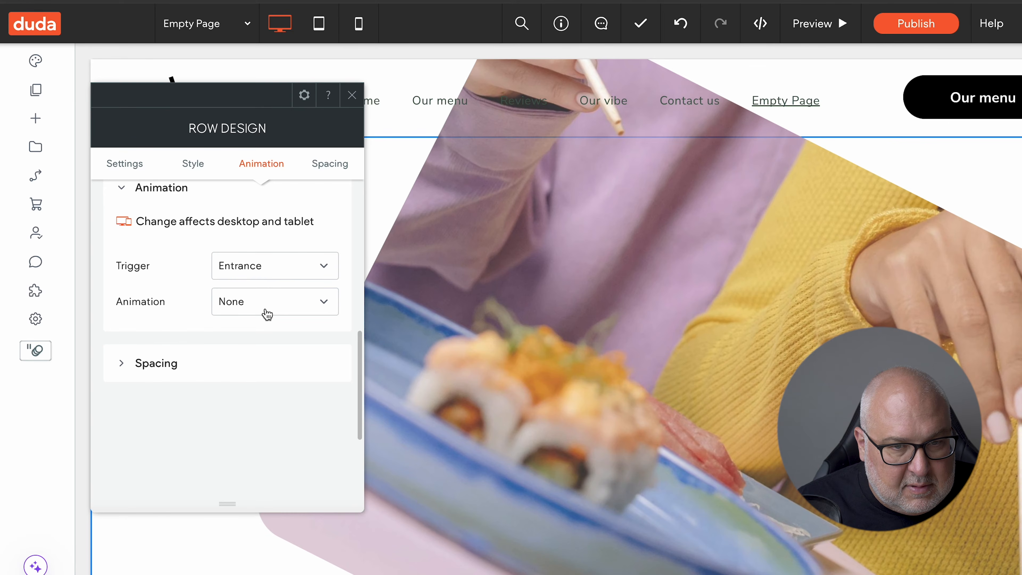
click(267, 314)
click(263, 386)
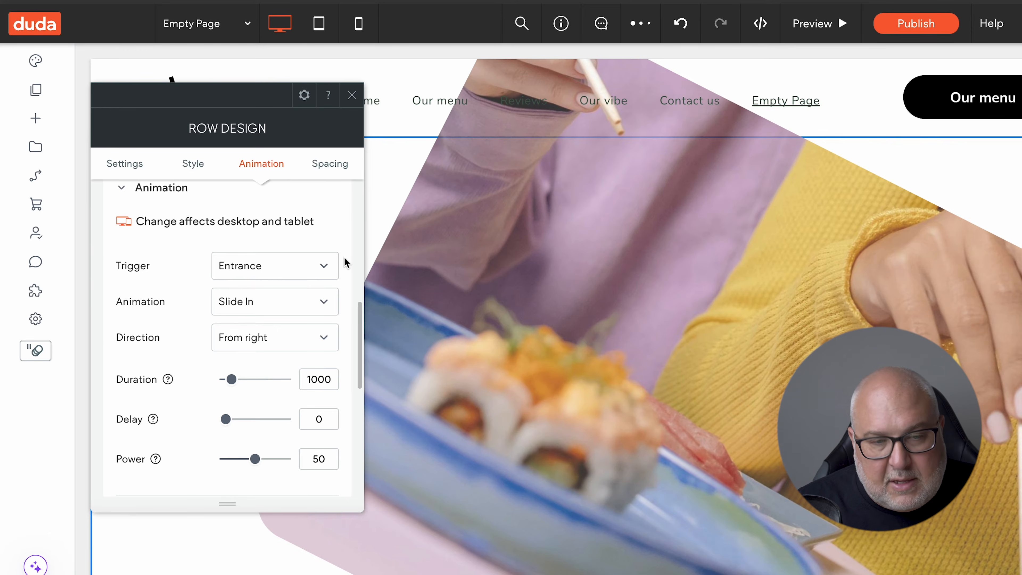
click(352, 95)
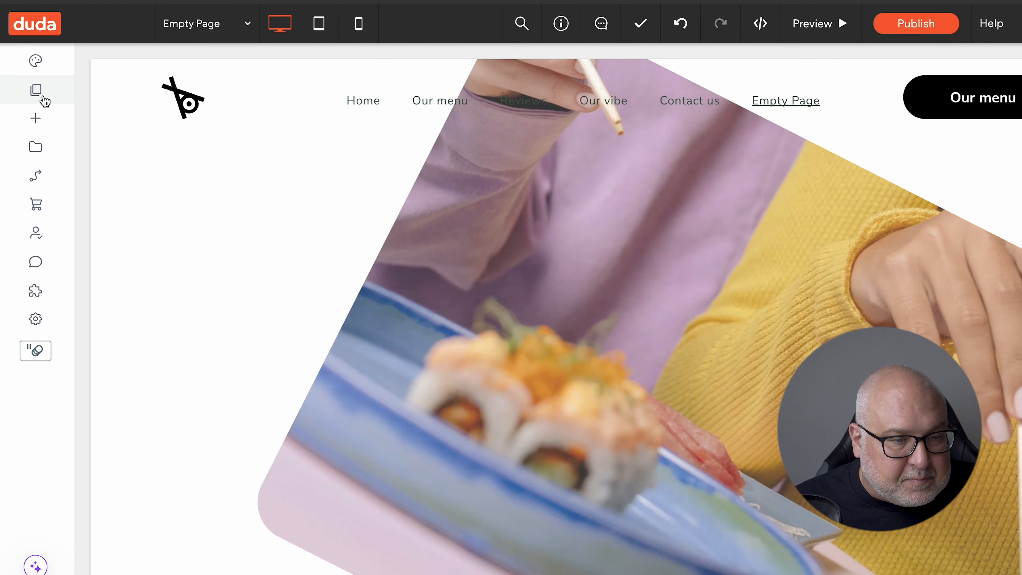
Look through the available widgets by category, from Frequently Used and Popular through Basics and Business to Social and Advanced
click(36, 120)
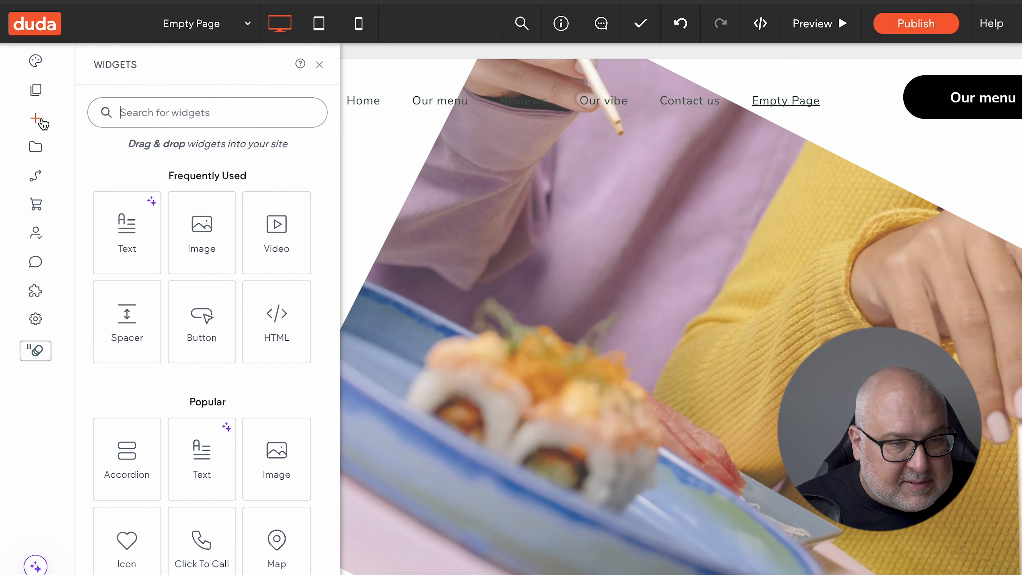
scroll(280, 291, down, 6)
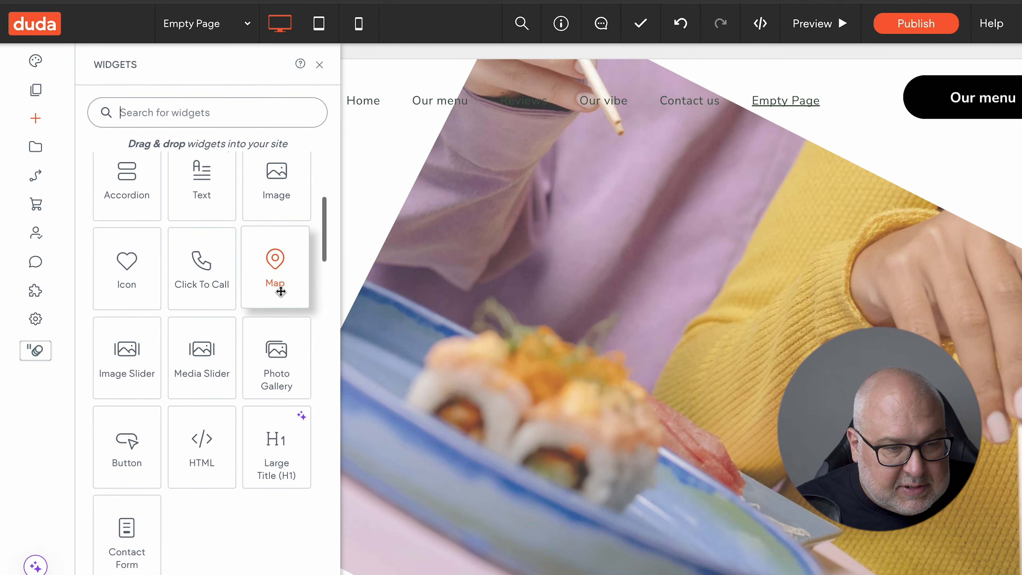
scroll(278, 501, down, 10)
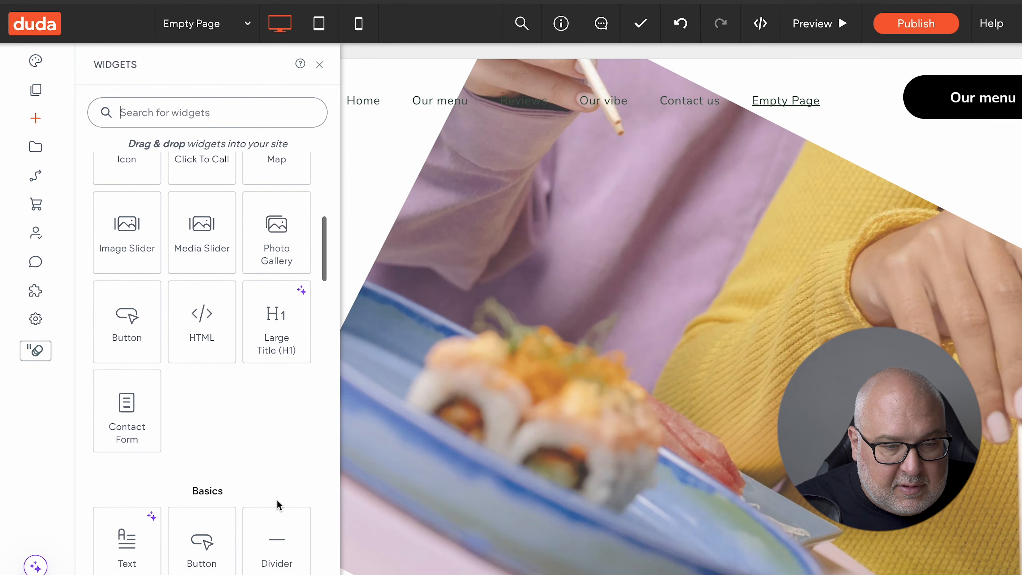
scroll(278, 501, down, 6)
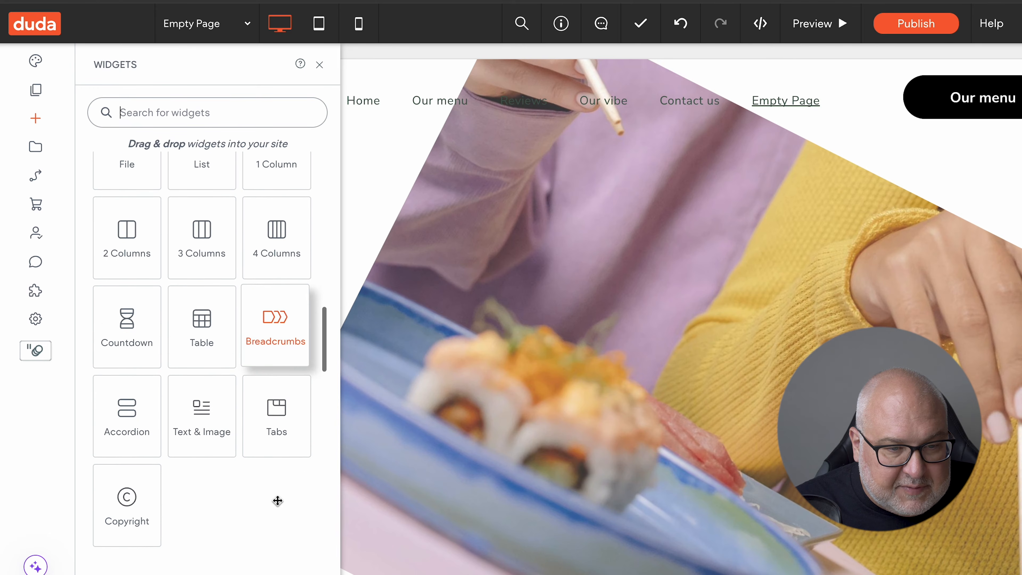
scroll(272, 480, up, 2)
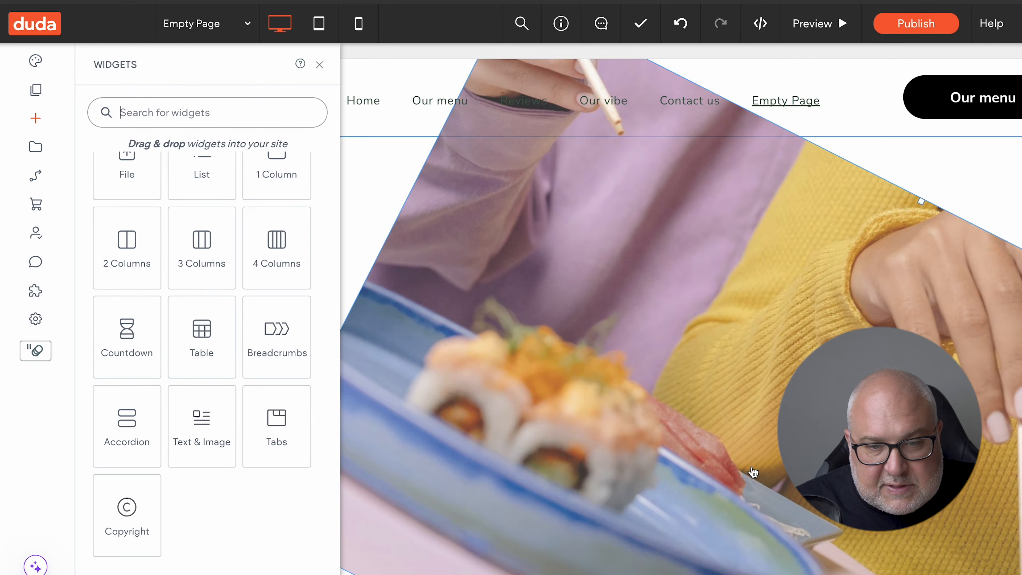
scroll(173, 307, down, 2)
scroll(173, 307, down, 15)
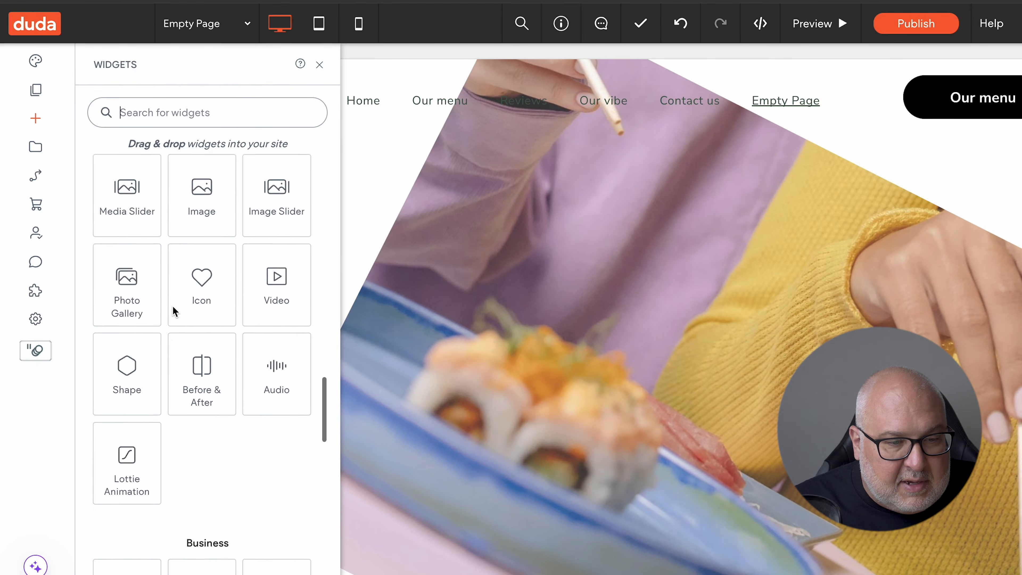
scroll(217, 331, down, 15)
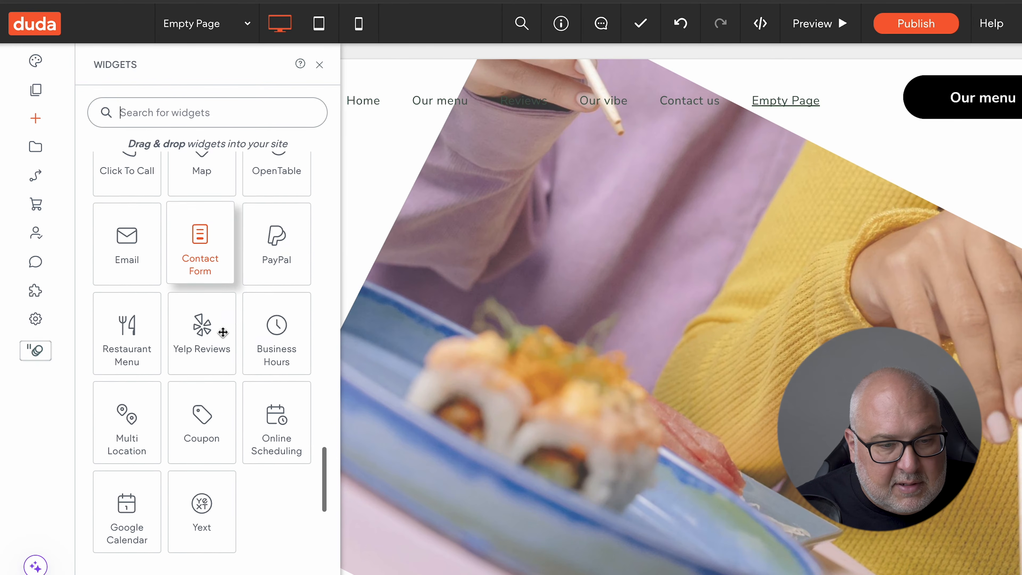
scroll(223, 331, down, 1)
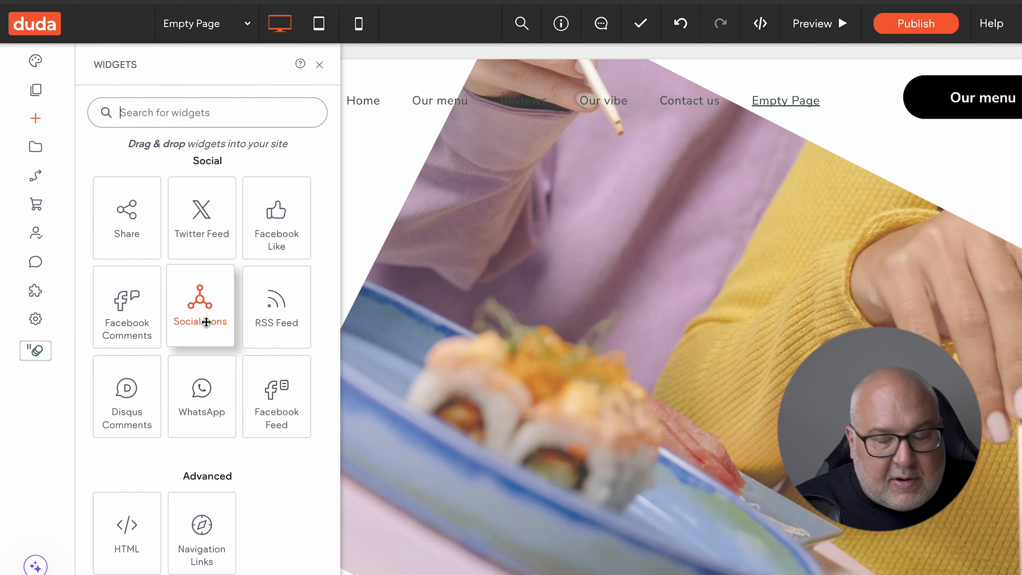
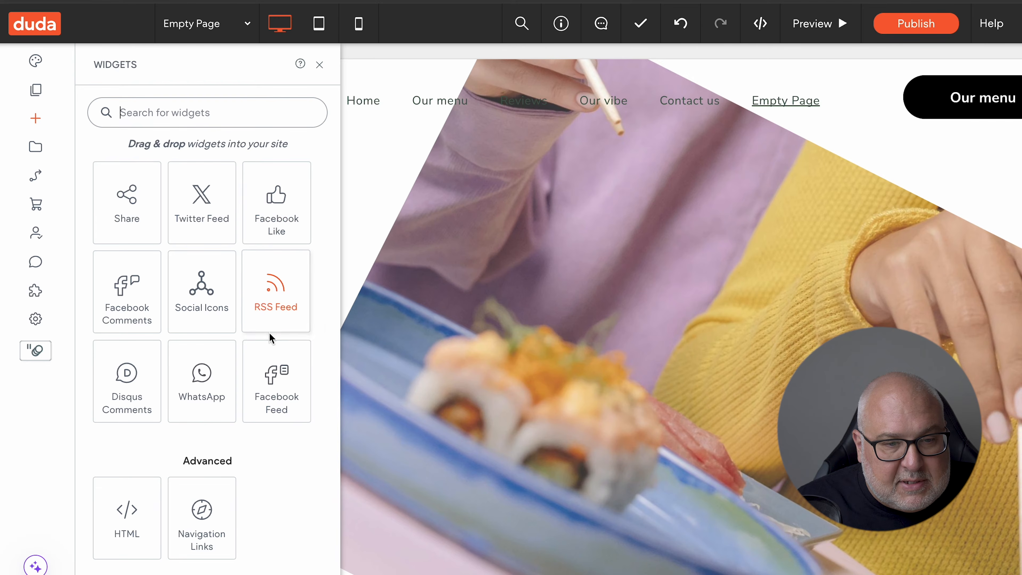
scroll(258, 336, up, 10)
scroll(259, 329, up, 8)
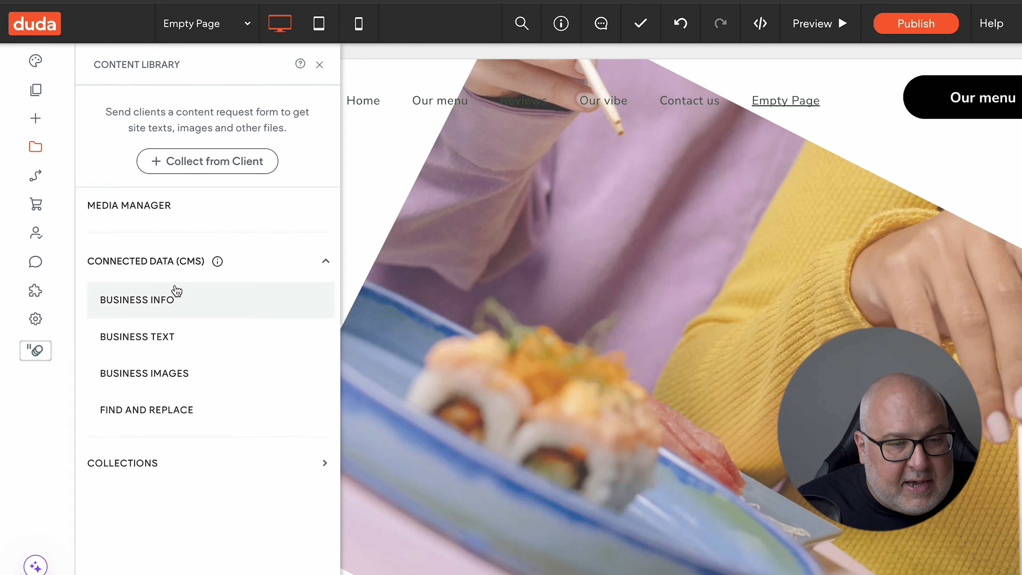
Review the content library's business information fields, including location, social icons and business hours, and open the business text section
click(180, 298)
scroll(600, 298, down, 3)
scroll(599, 294, down, 2)
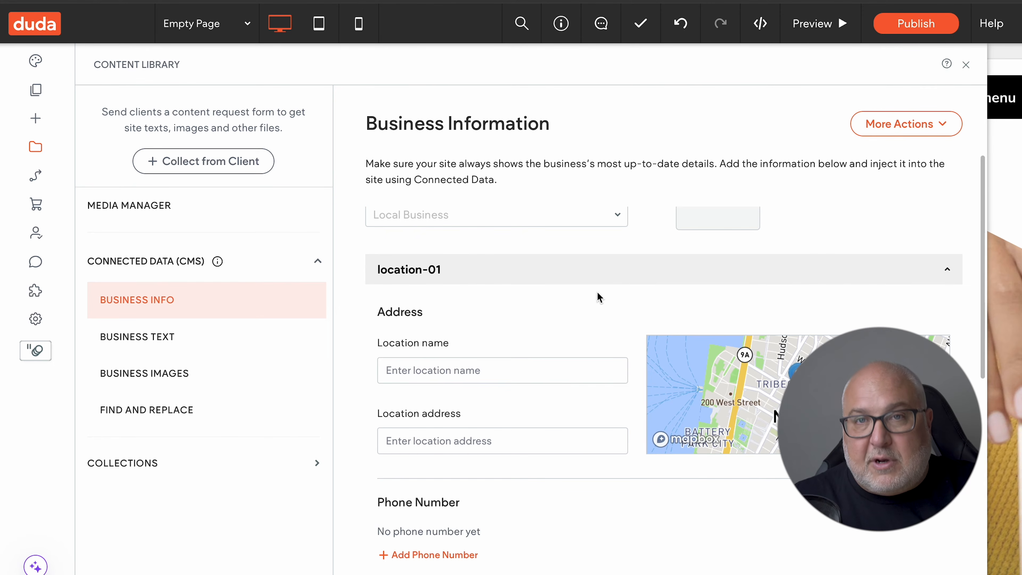
scroll(598, 297, down, 5)
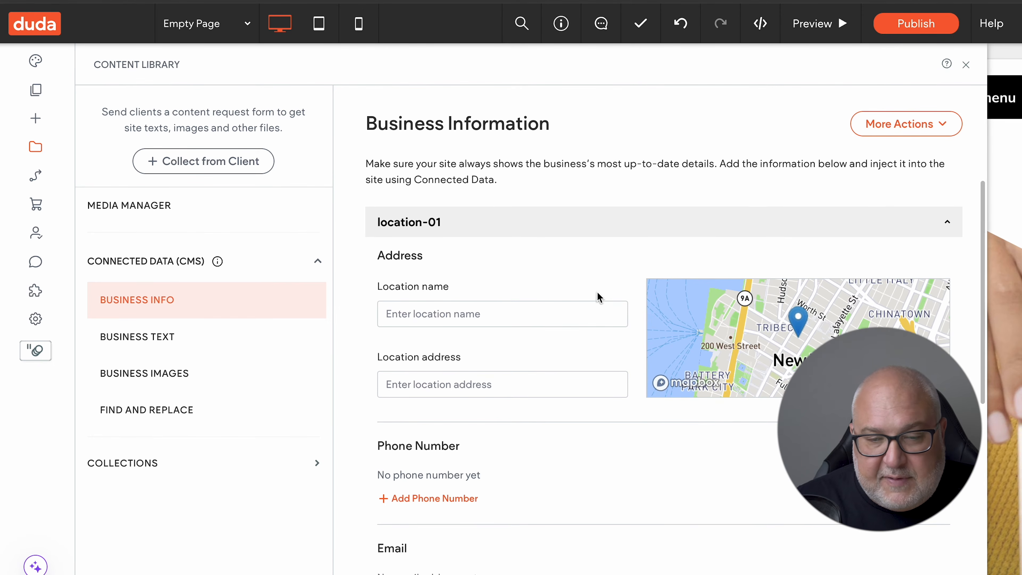
scroll(600, 298, down, 6)
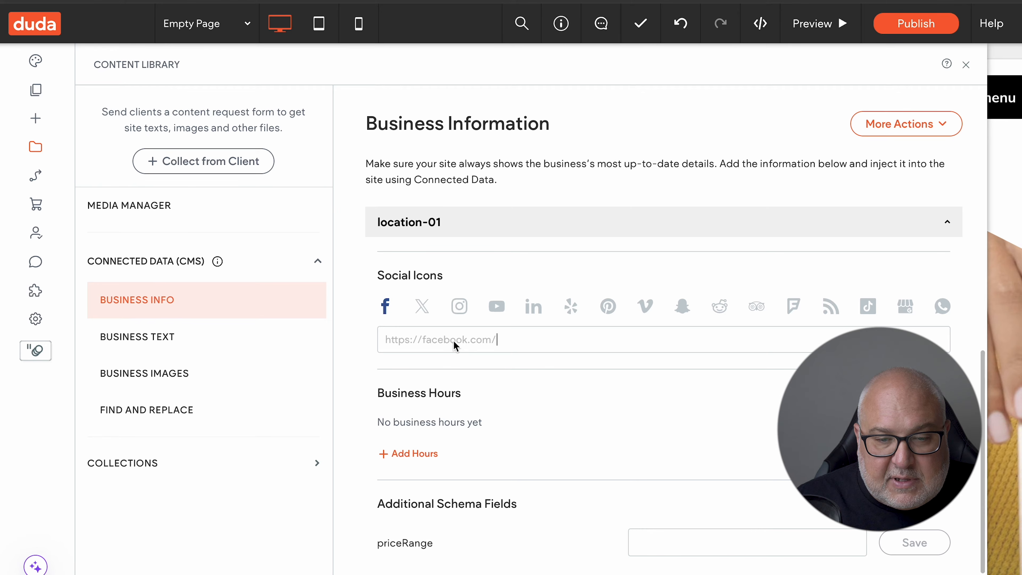
click(423, 308)
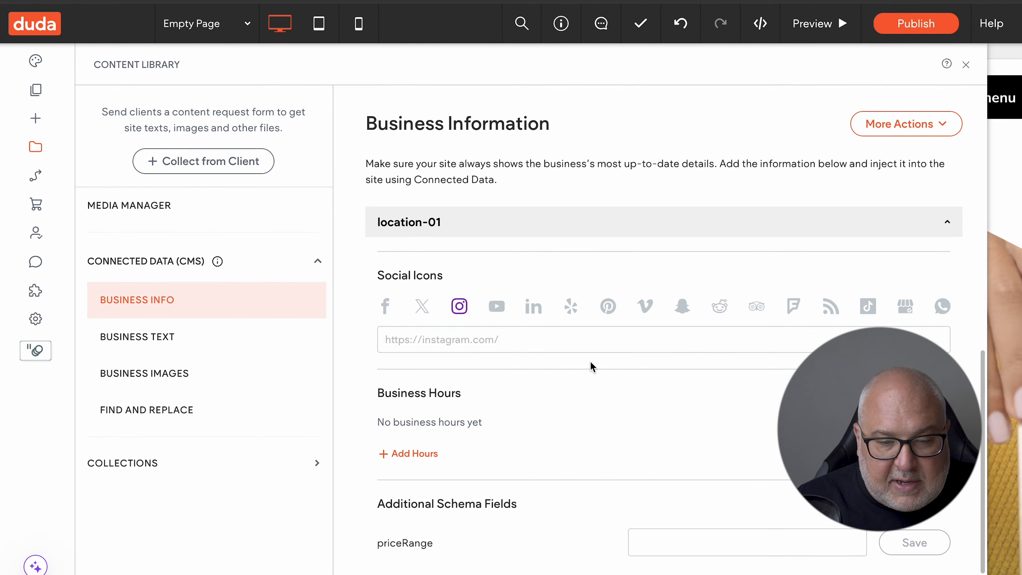
scroll(656, 458, down, 1)
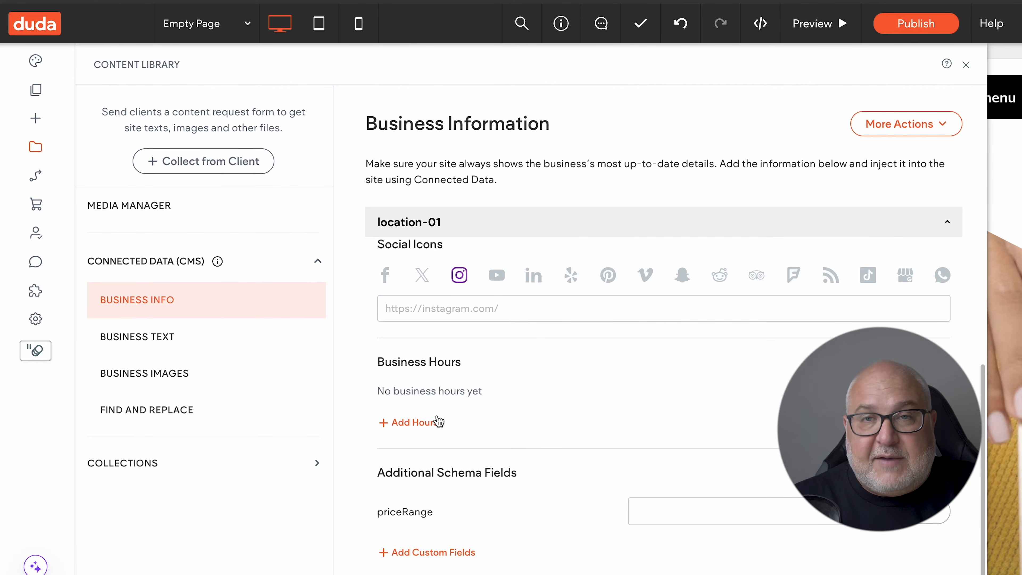
click(181, 342)
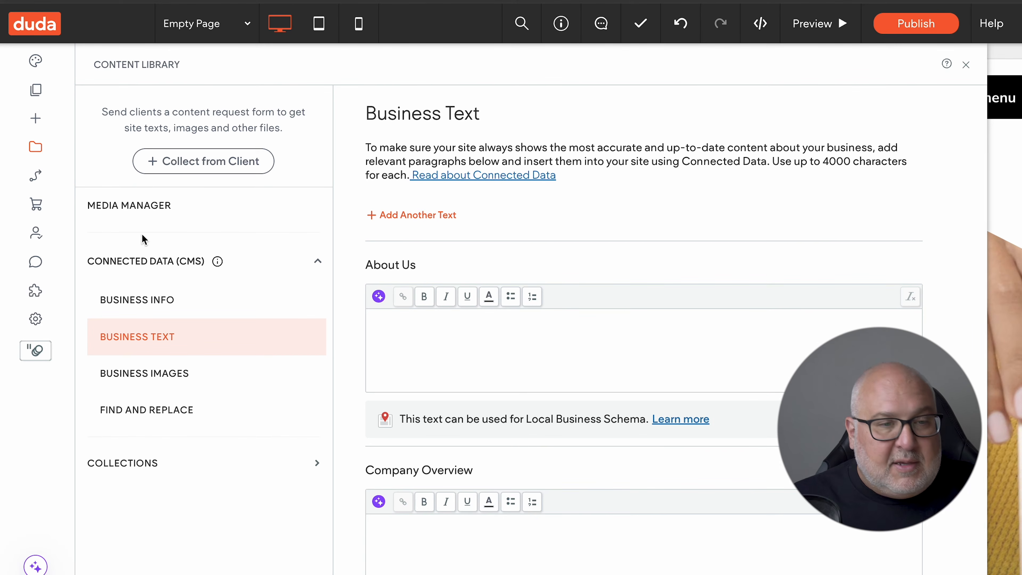
View the membership option and add a blog to the site
click(36, 233)
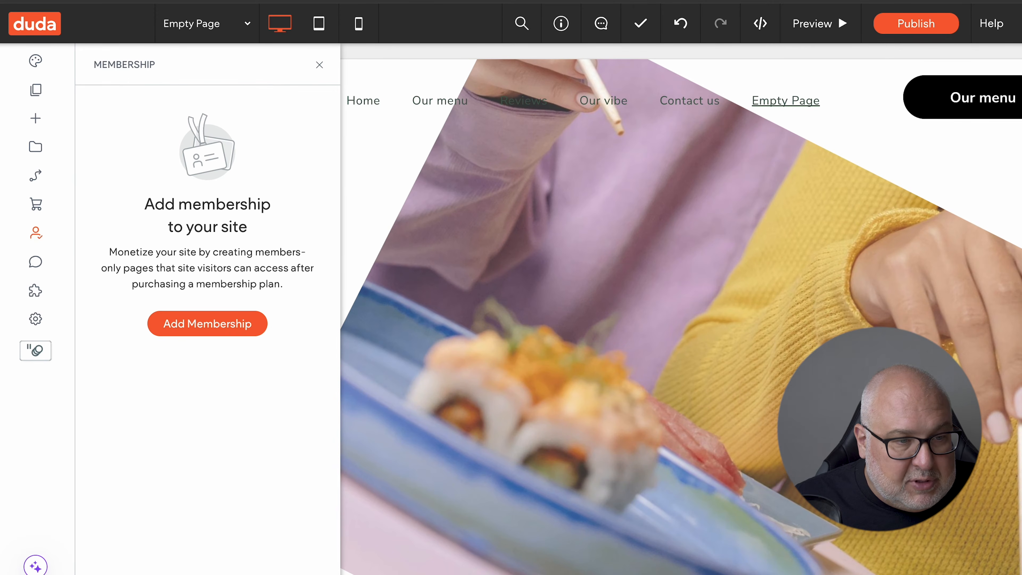
click(36, 263)
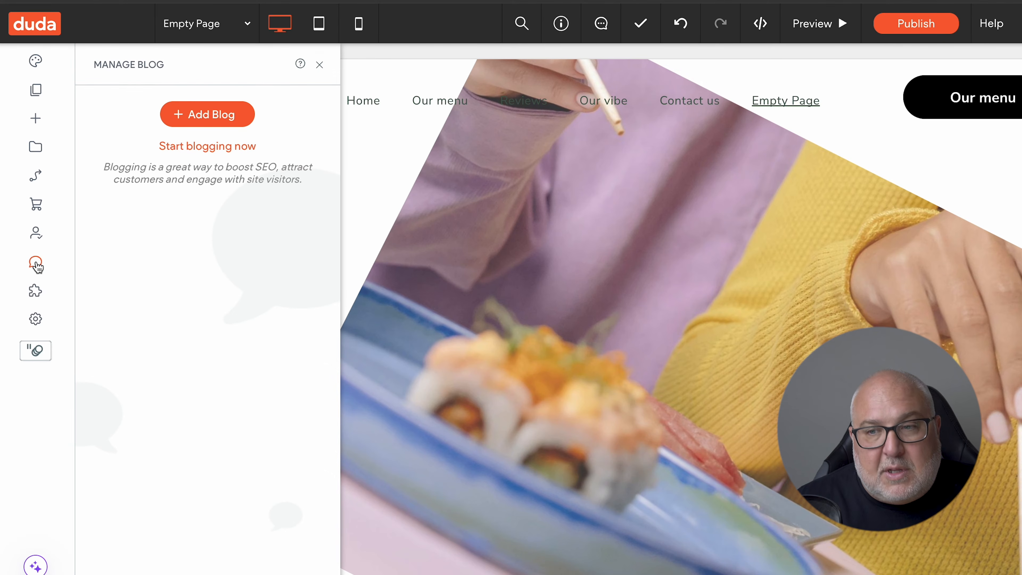
click(218, 118)
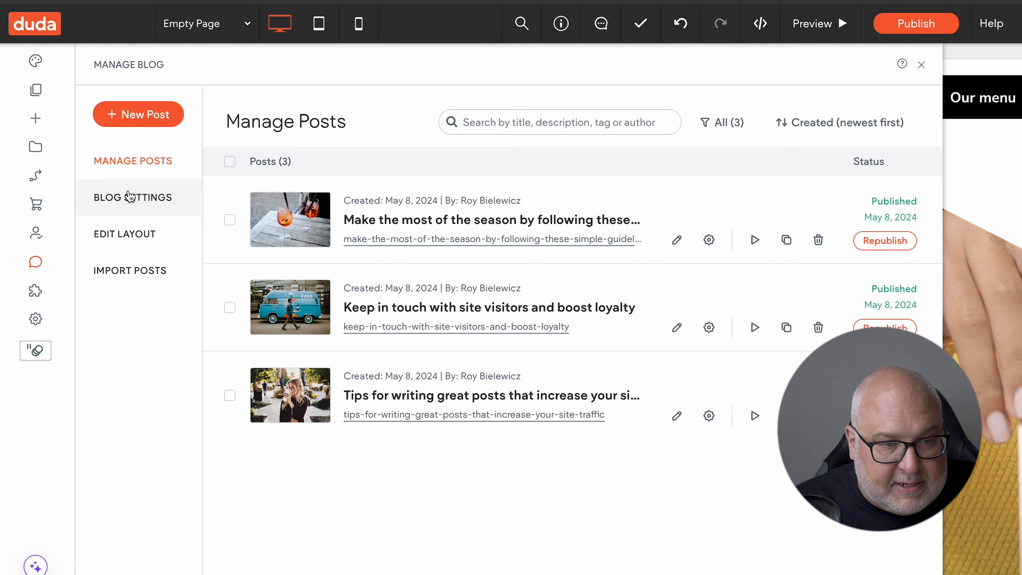
Review the blog settings, from the blog name and post navigation links to the RSS feed details
click(134, 197)
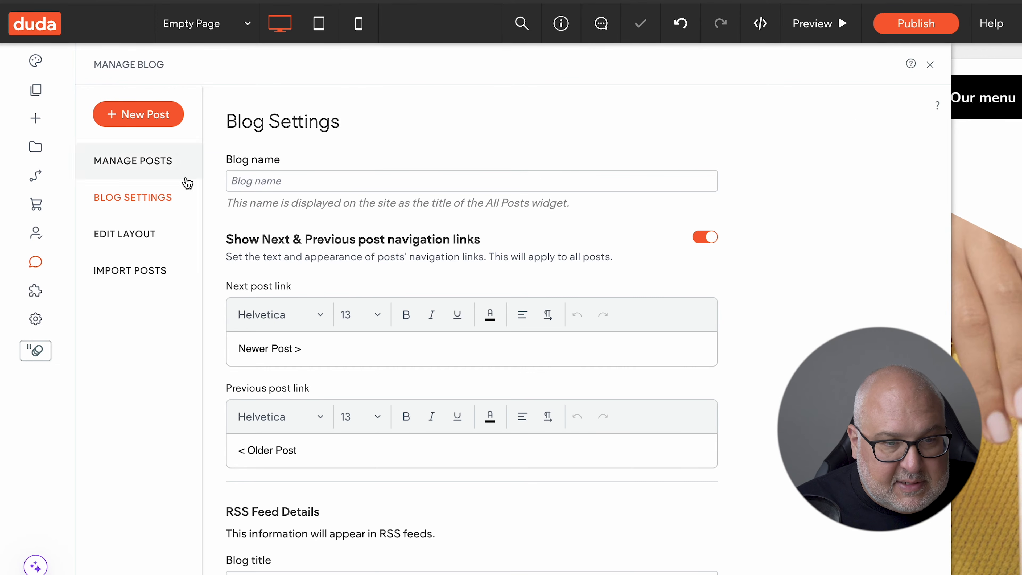
scroll(765, 427, down, 10)
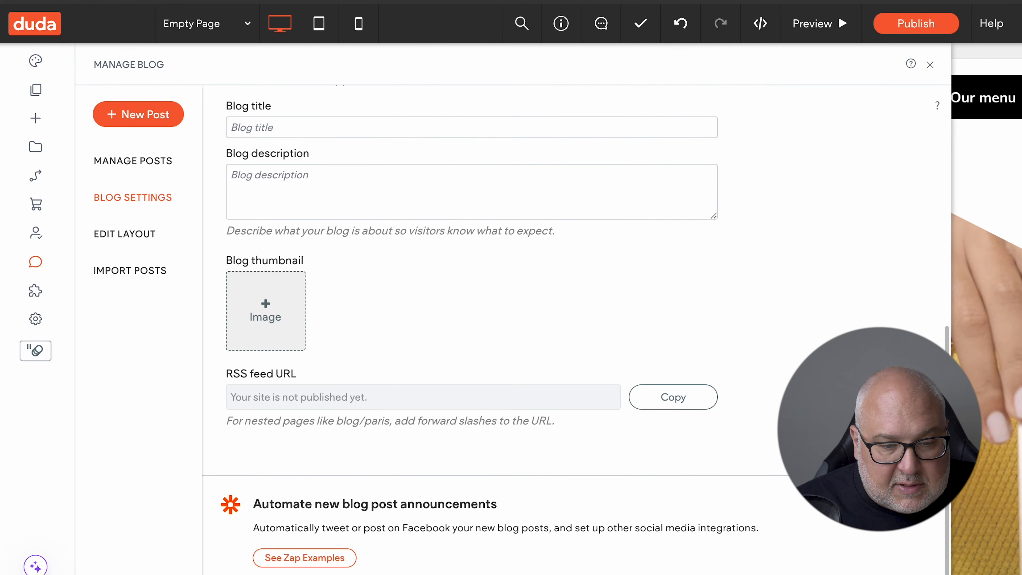
scroll(767, 429, up, 10)
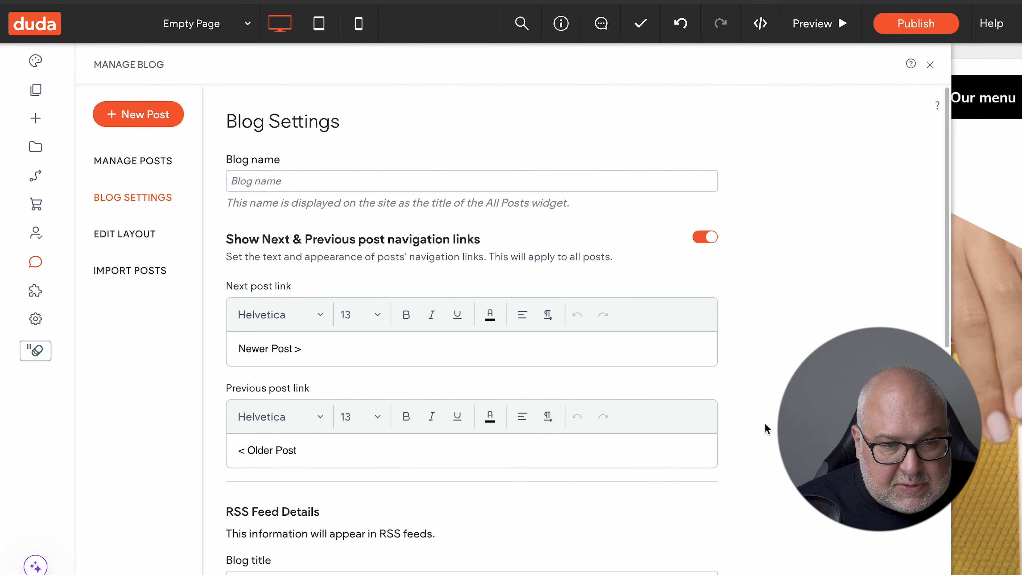
Open the blog's post layout for editing, dismiss the introduction and look over the layout
click(137, 235)
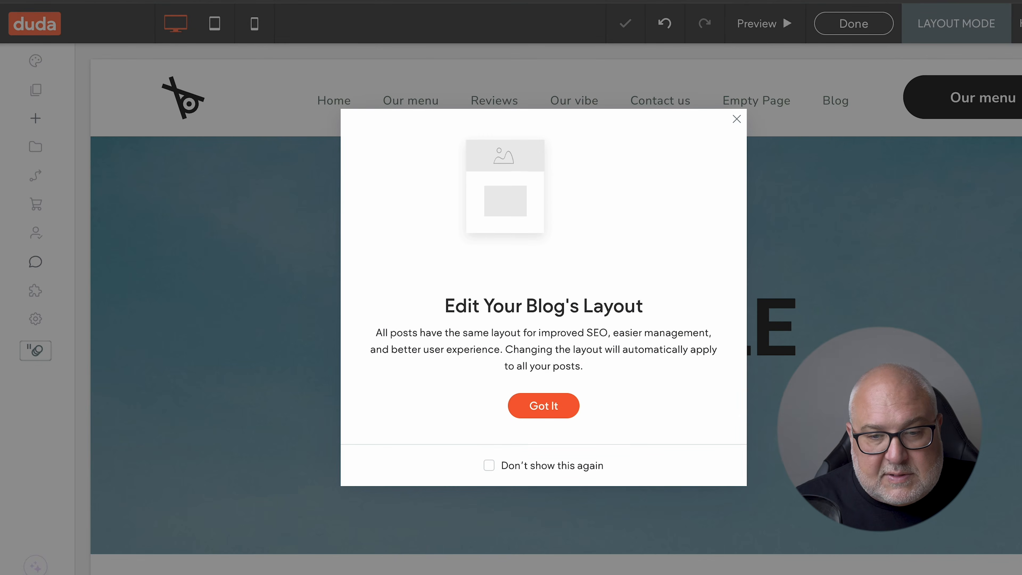
click(543, 405)
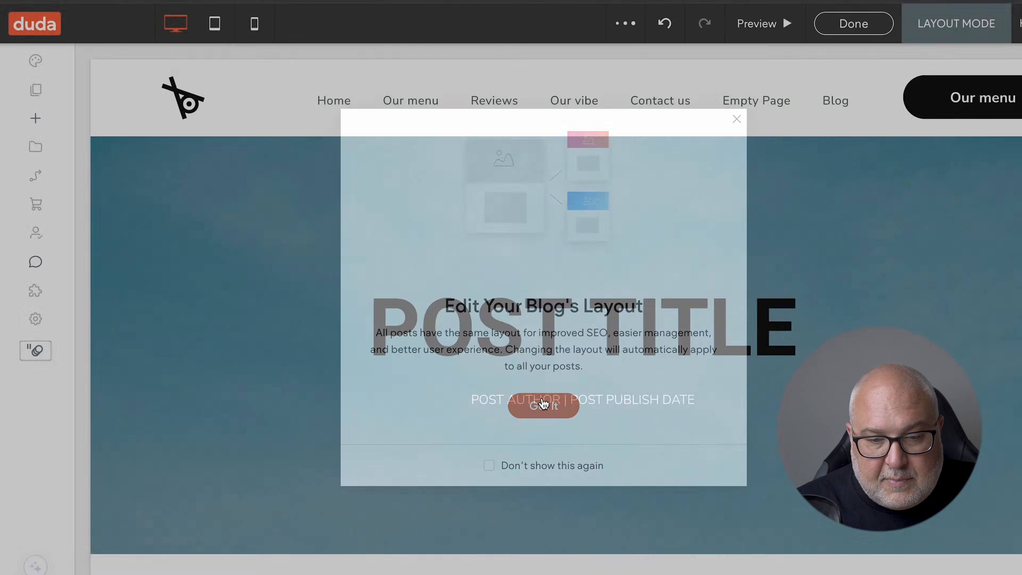
scroll(556, 314, down, 10)
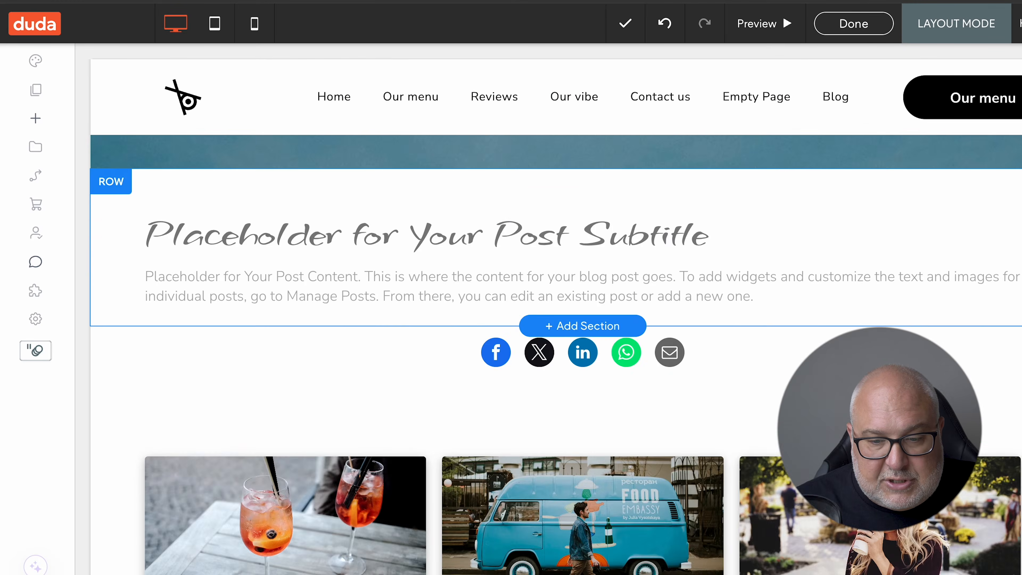
scroll(556, 314, up, 4)
scroll(555, 314, up, 5)
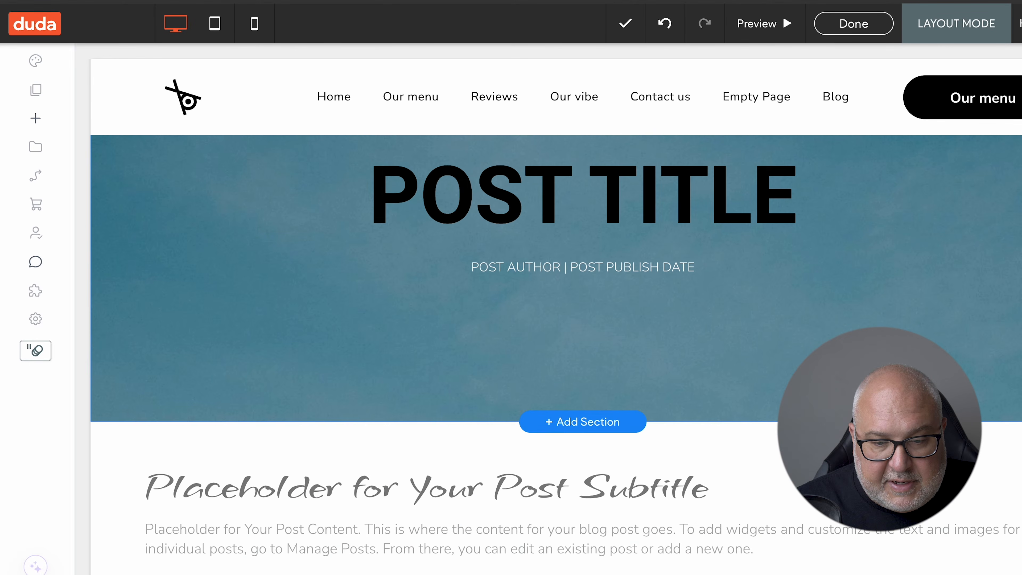
Check which connected data the post title and author line text blocks use, leaving both connections as they are
click(621, 217)
click(616, 202)
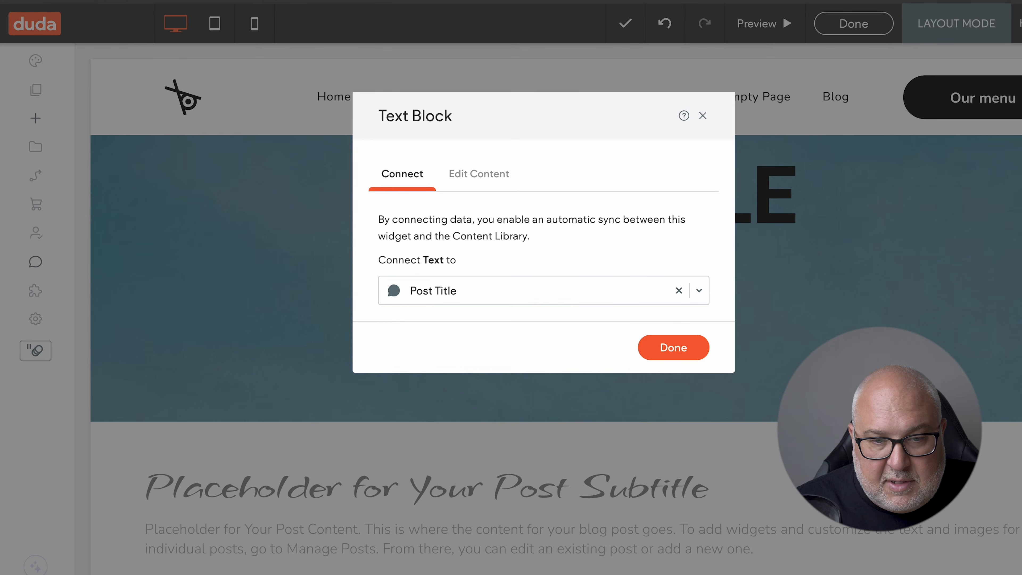
click(703, 120)
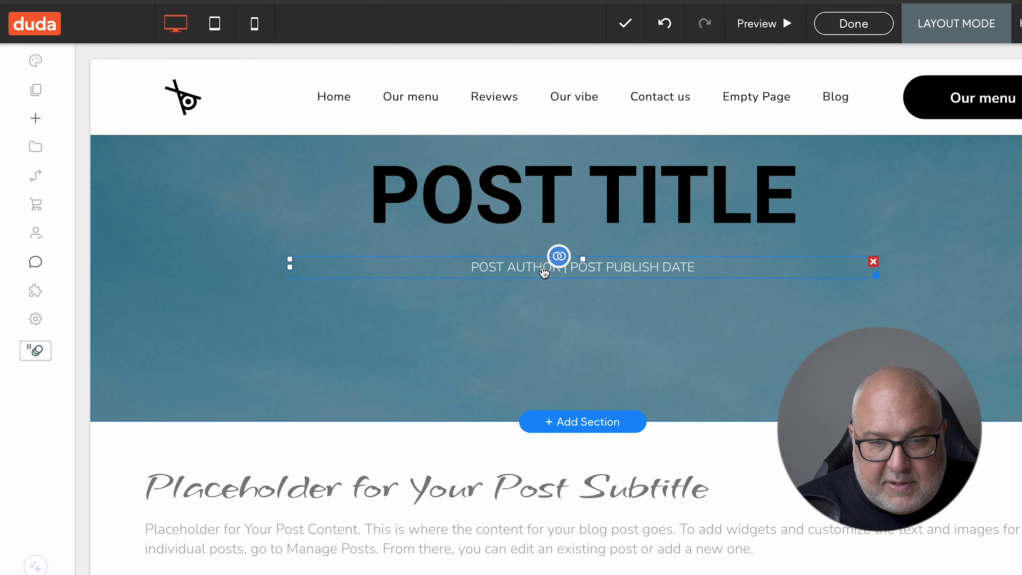
click(623, 269)
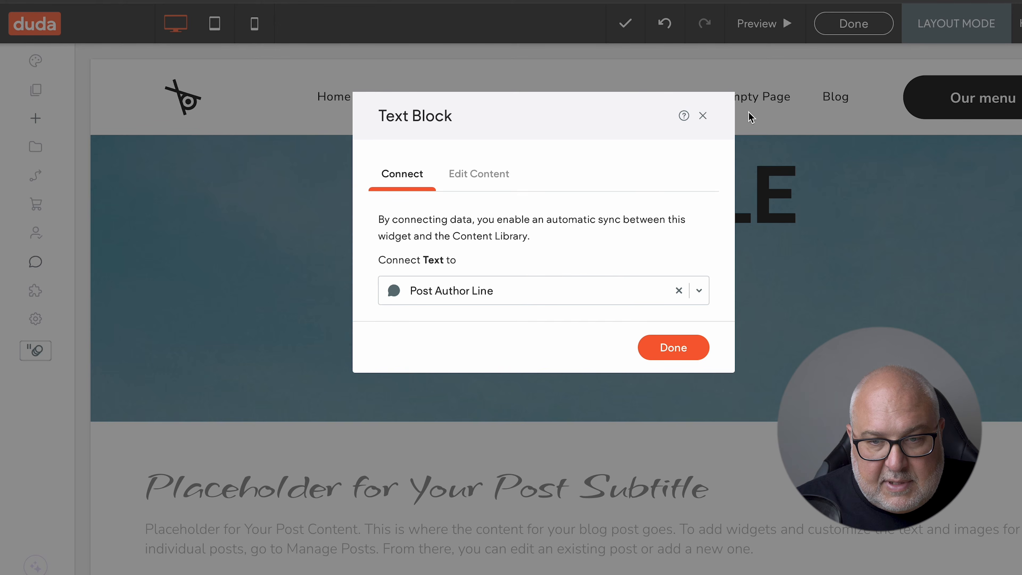
click(703, 120)
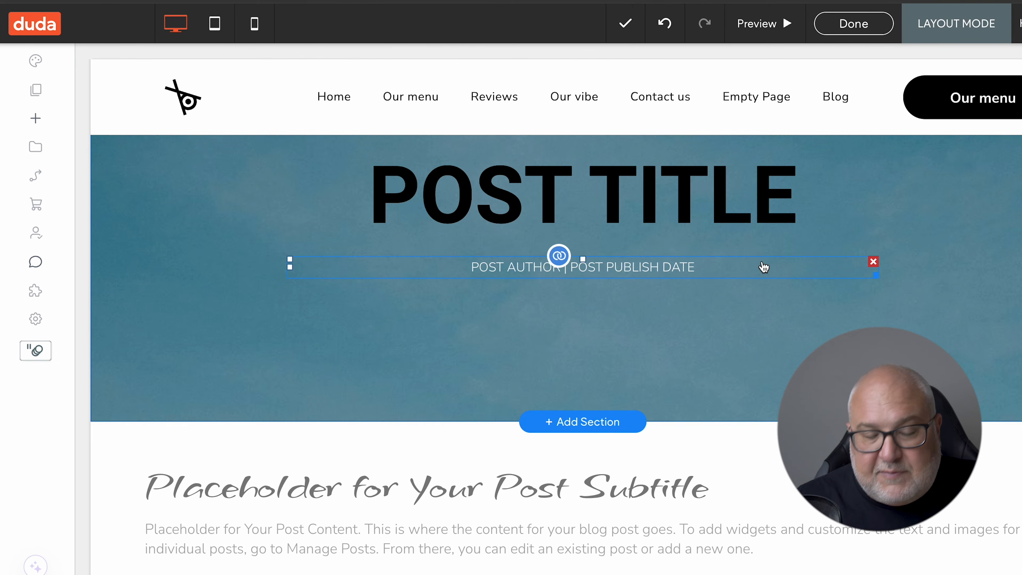
Examine the layout's subtitle and content placeholders, share icons, comments and post cards, and finish layout editing
scroll(740, 322, down, 8)
scroll(660, 318, up, 3)
click(569, 282)
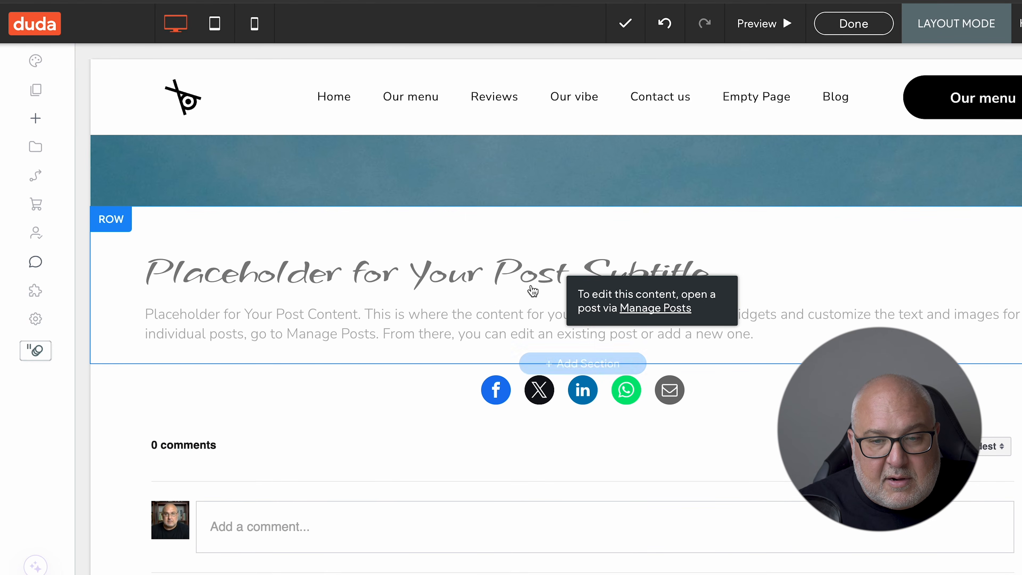
scroll(506, 296, down, 5)
scroll(506, 296, up, 2)
scroll(506, 297, down, 8)
scroll(506, 297, up, 2)
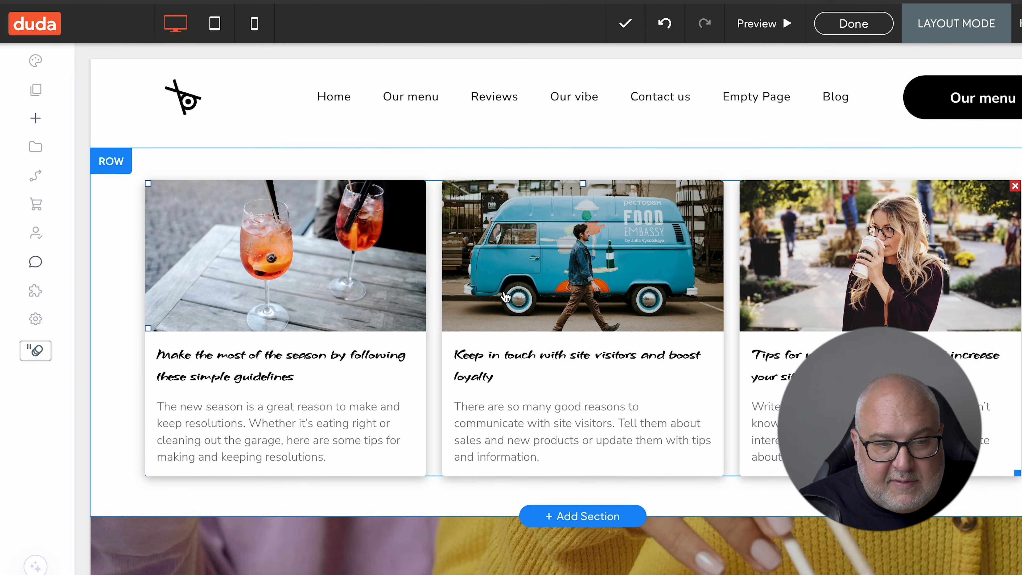
scroll(505, 297, down, 4)
scroll(504, 296, up, 5)
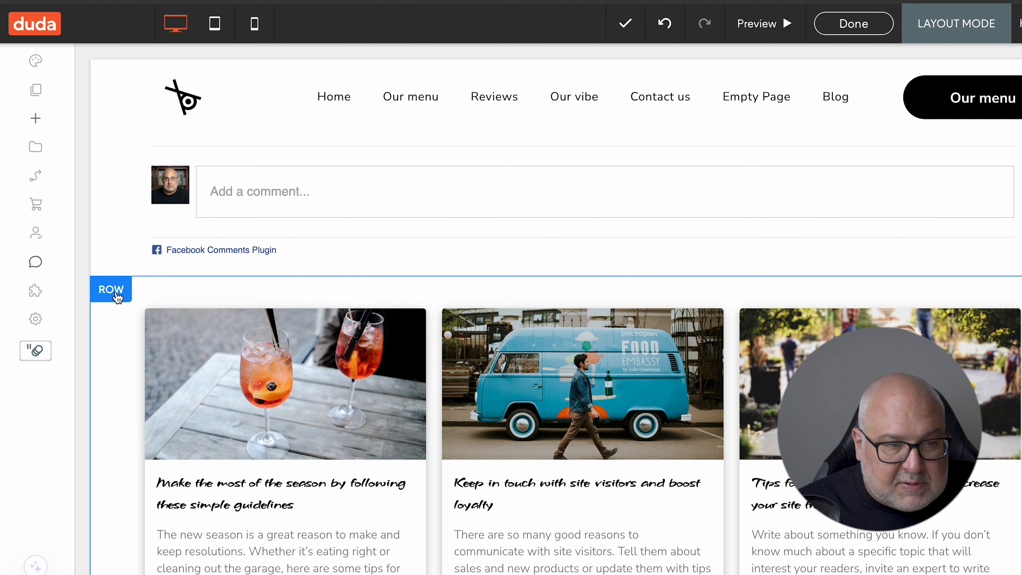
scroll(121, 298, up, 10)
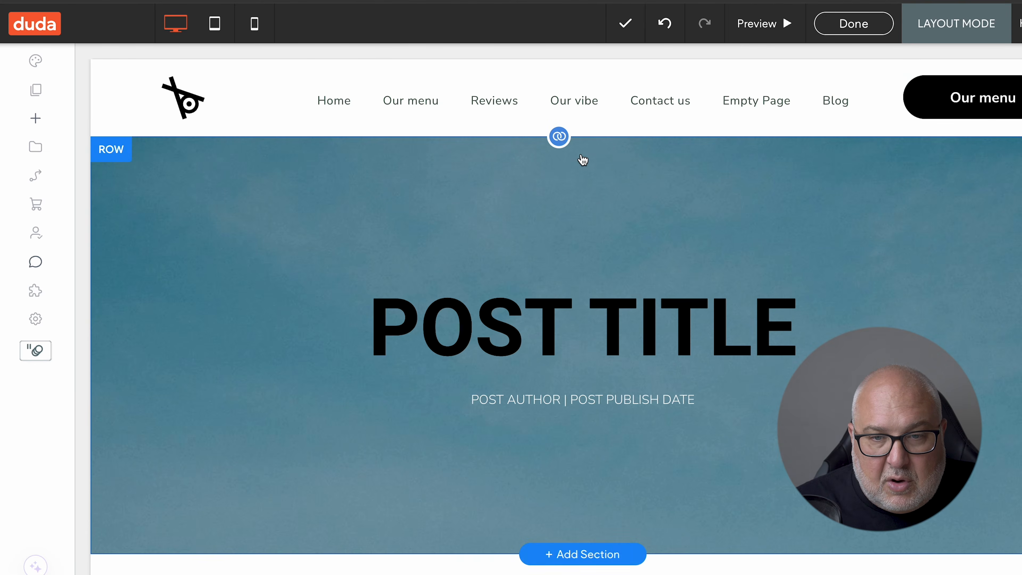
click(854, 23)
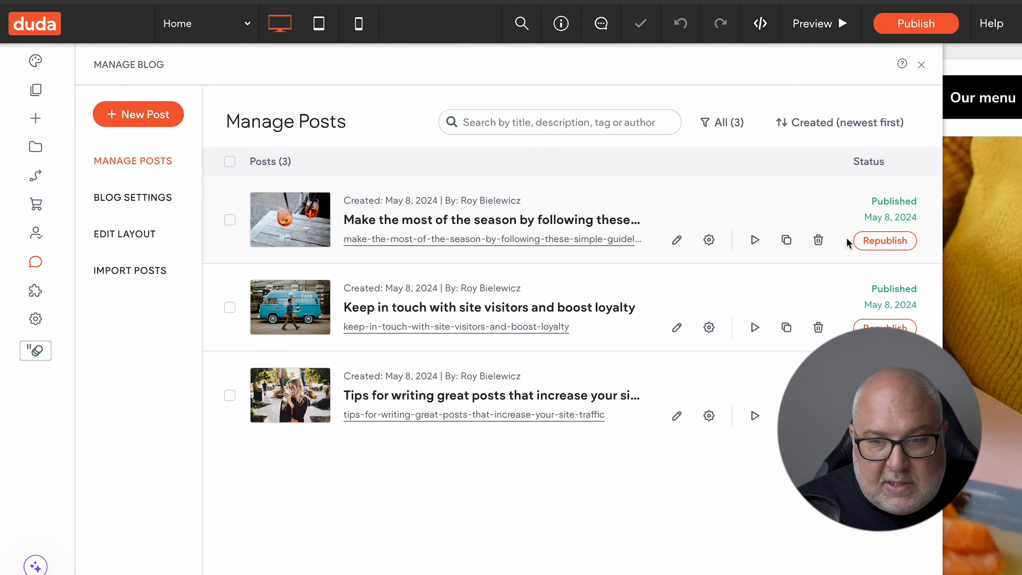
Open the post "Make the most of the season by following these simple guidelines" for editing and look over its content
click(677, 240)
scroll(676, 248, down, 10)
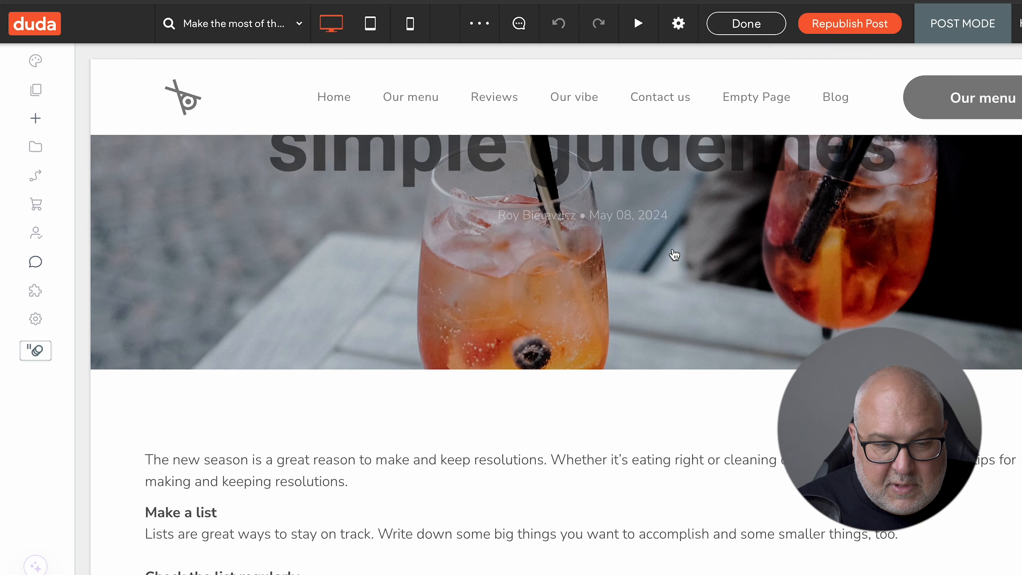
scroll(674, 255, down, 8)
scroll(675, 255, down, 4)
scroll(675, 254, up, 3)
scroll(675, 254, up, 5)
Check that the post's tips and introduction text blocks open for editing, leave them as they are, and finish post editing
click(622, 330)
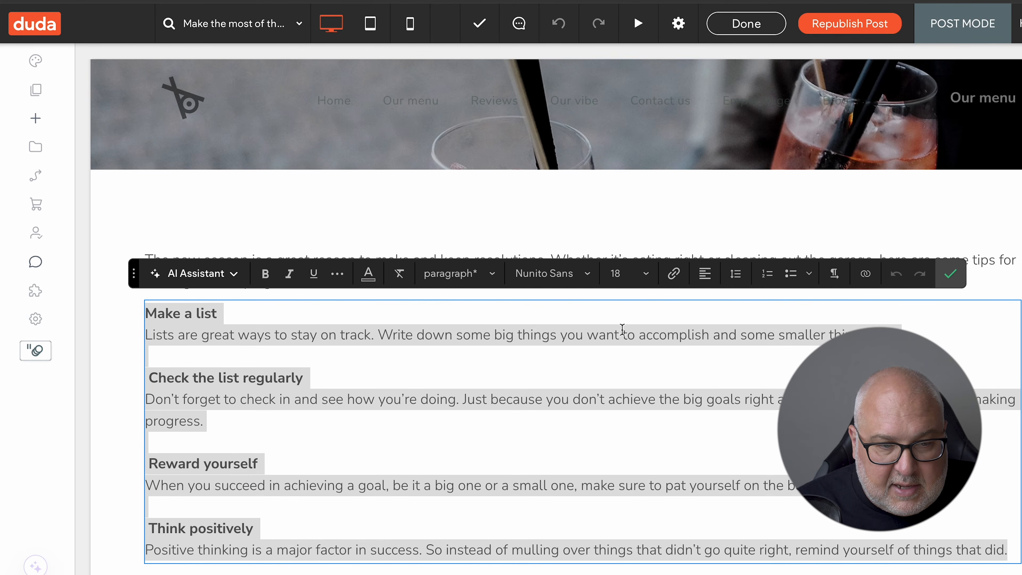
click(940, 282)
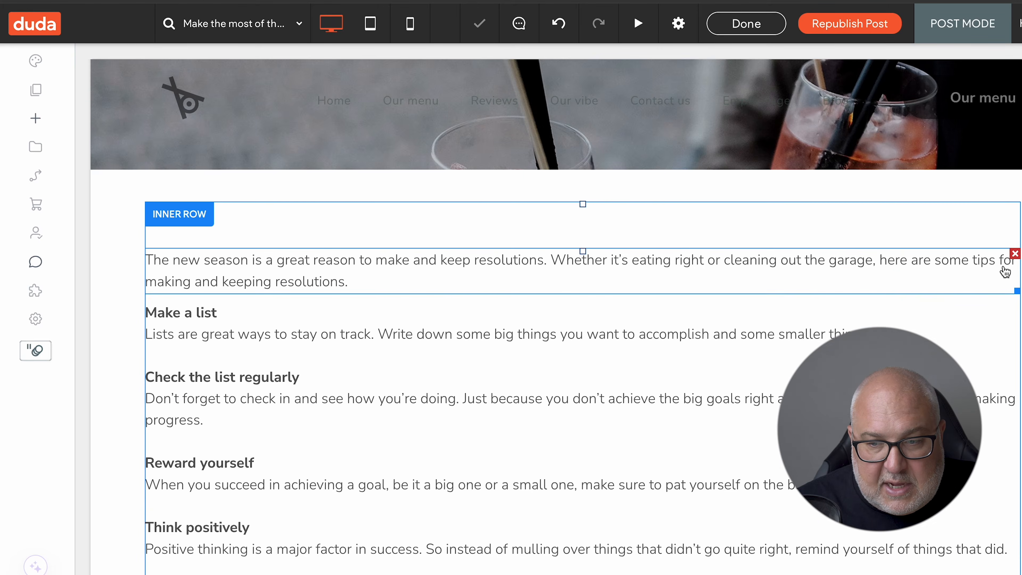
click(918, 263)
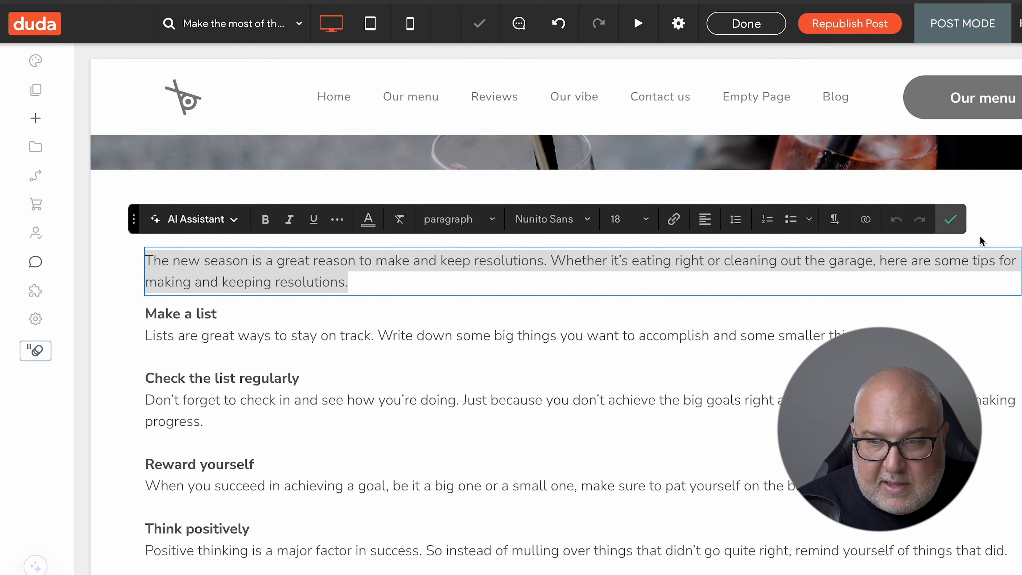
click(951, 219)
scroll(604, 347, up, 5)
scroll(603, 347, down, 8)
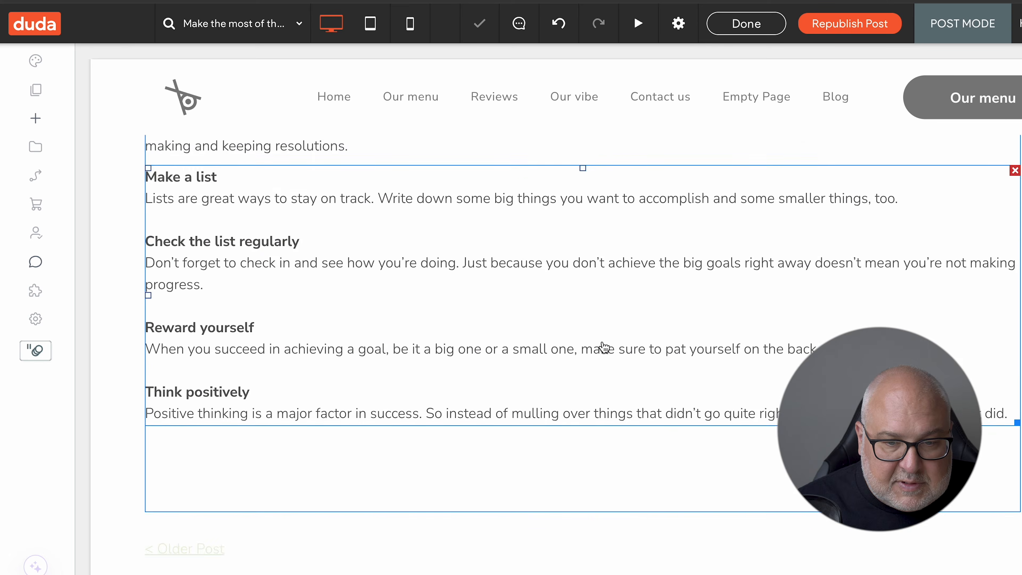
scroll(603, 347, up, 10)
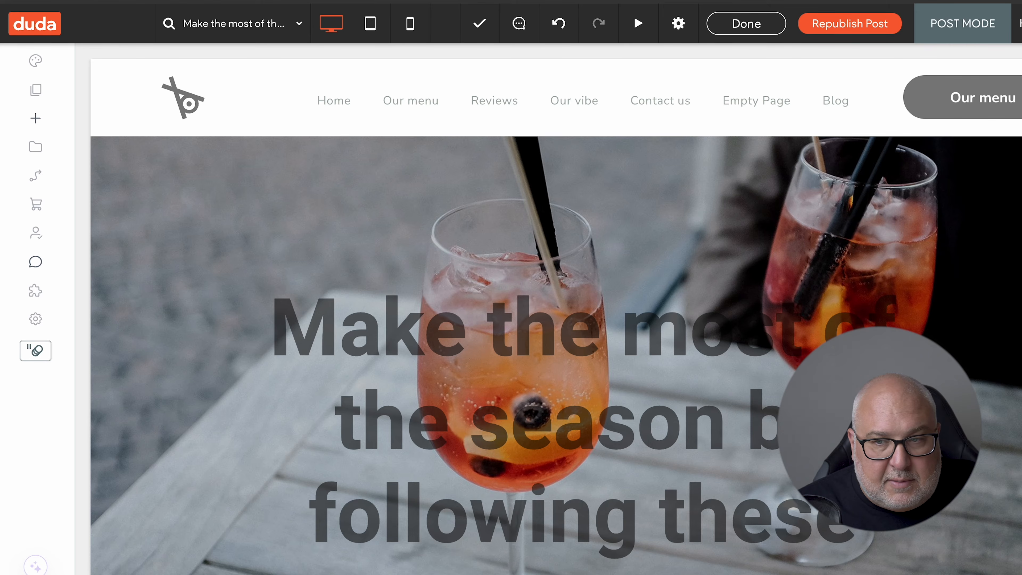
click(745, 25)
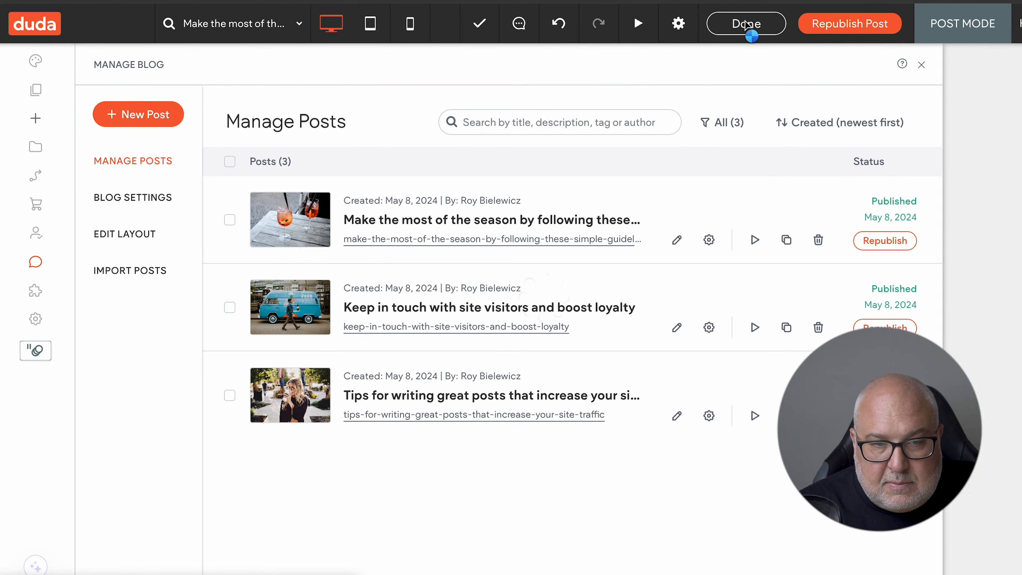
Start a new blog post, keep the default author, and use sashimi_closeup.jpg as its main image
click(124, 115)
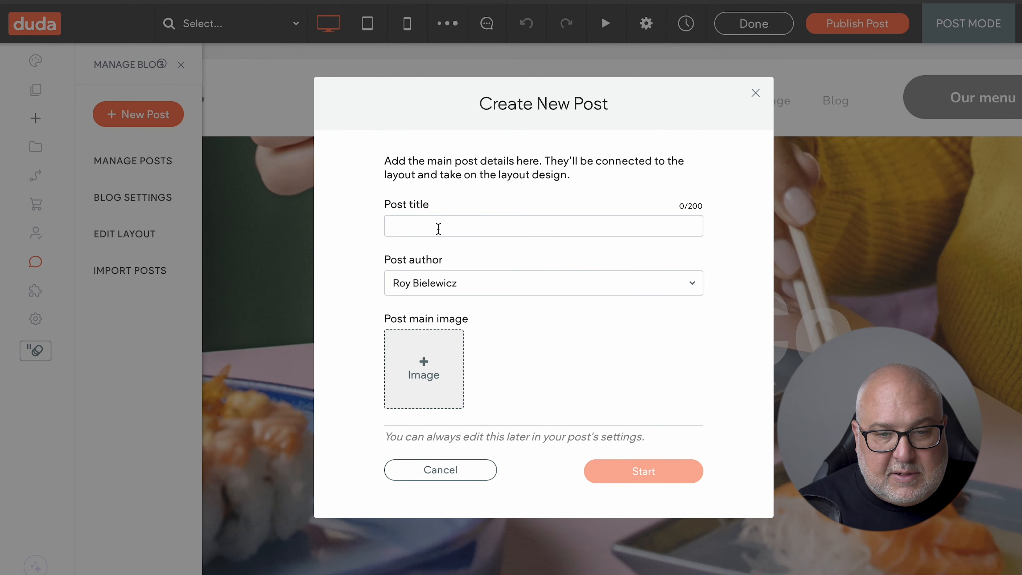
click(474, 283)
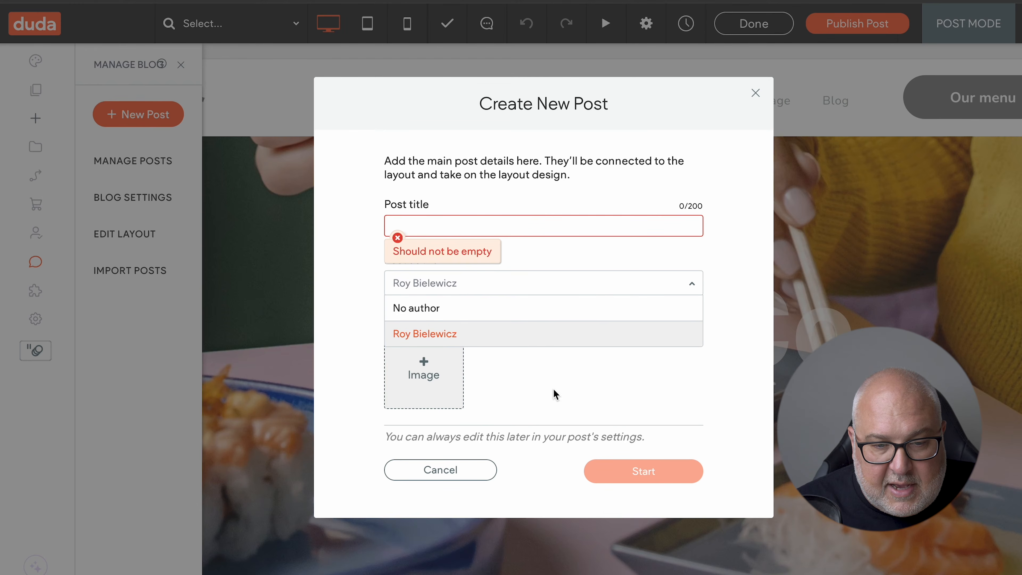
click(561, 373)
click(424, 372)
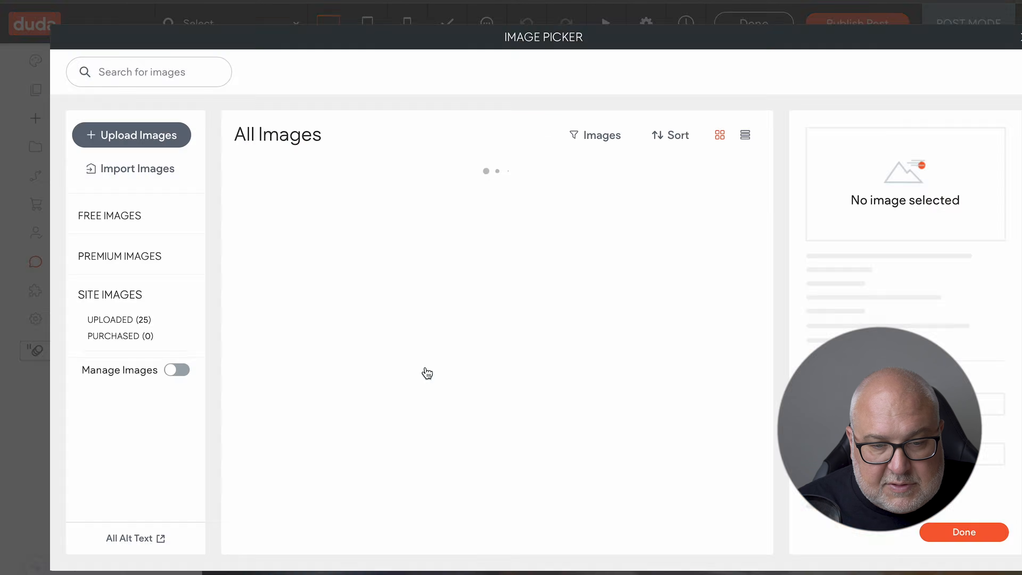
click(597, 466)
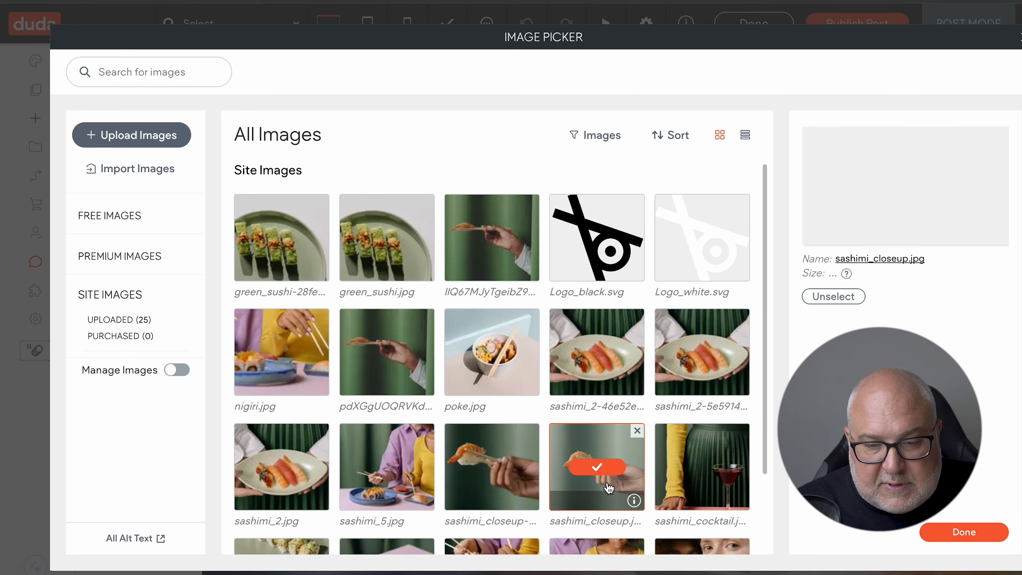
click(964, 532)
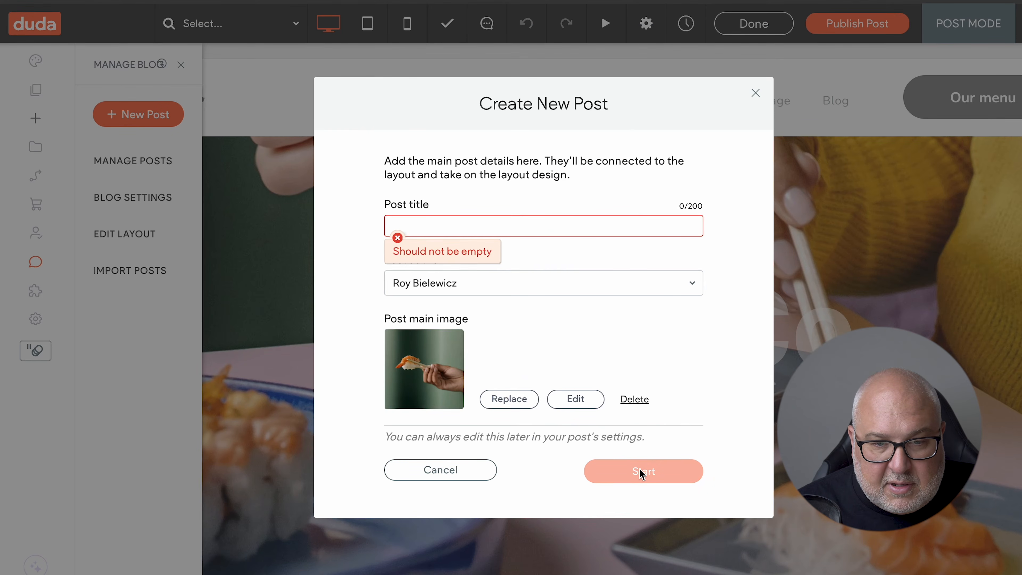
Title the new post "Test Title" and create it
click(493, 229)
click(494, 230)
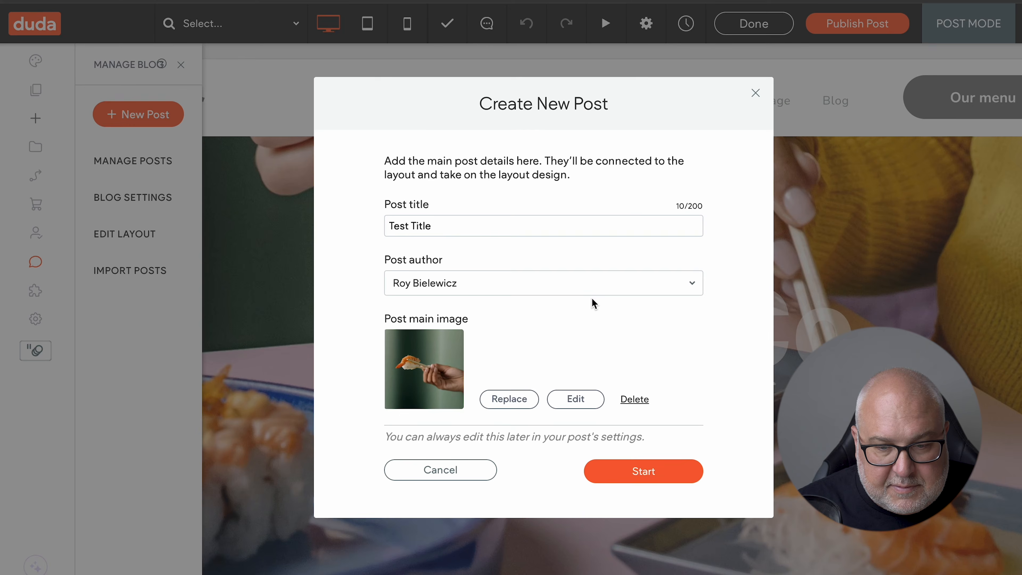
click(675, 480)
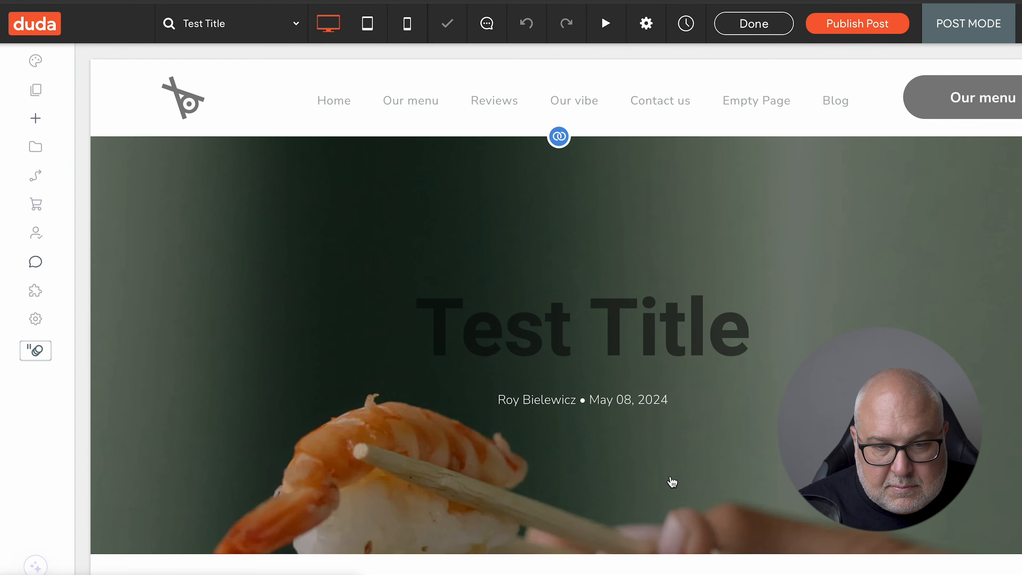
Look over the new post and delete the default palm tree image beneath the subtitle
scroll(674, 479, down, 6)
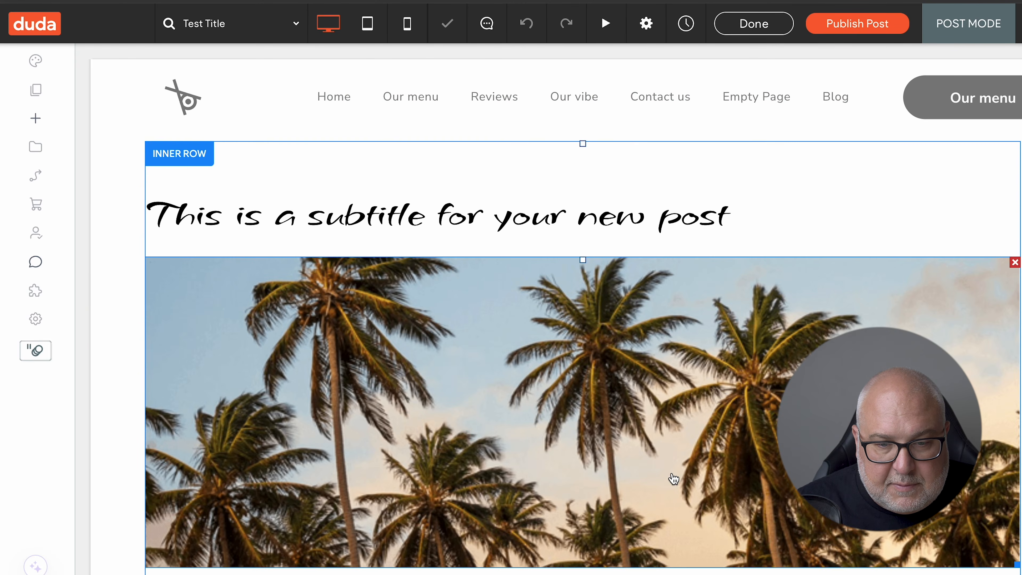
scroll(674, 479, down, 12)
scroll(674, 479, up, 10)
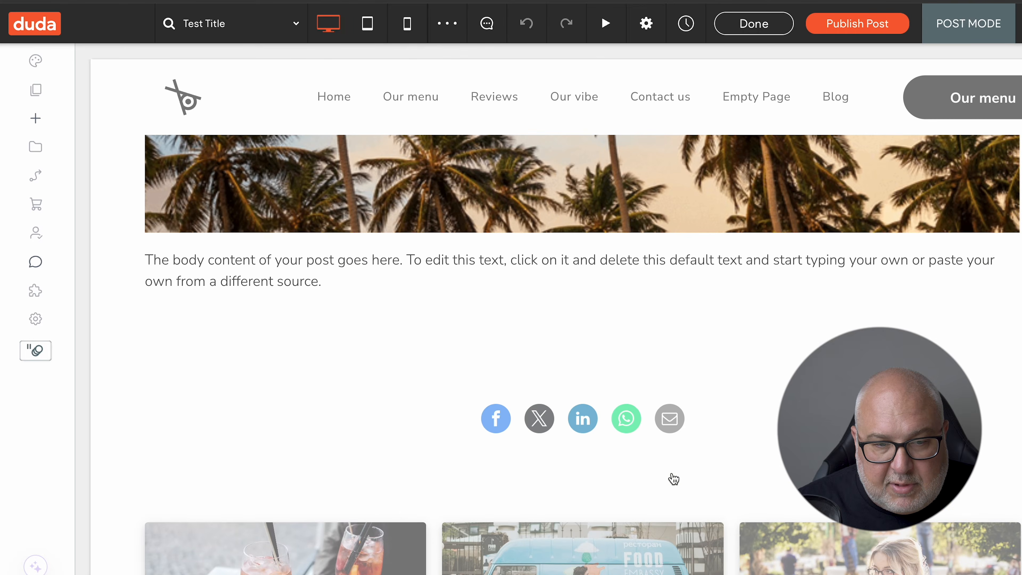
click(707, 354)
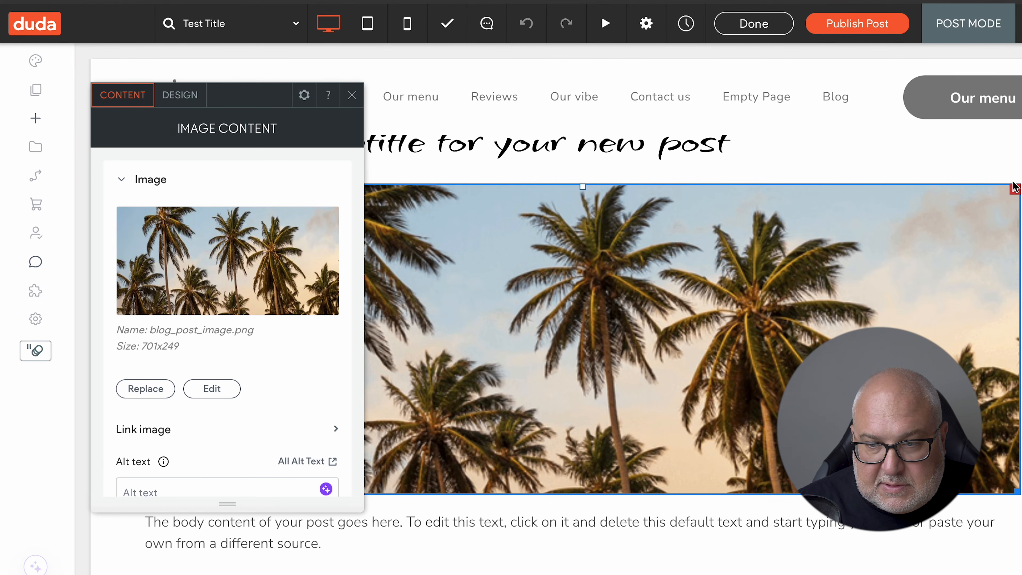
click(1015, 190)
scroll(495, 349, up, 4)
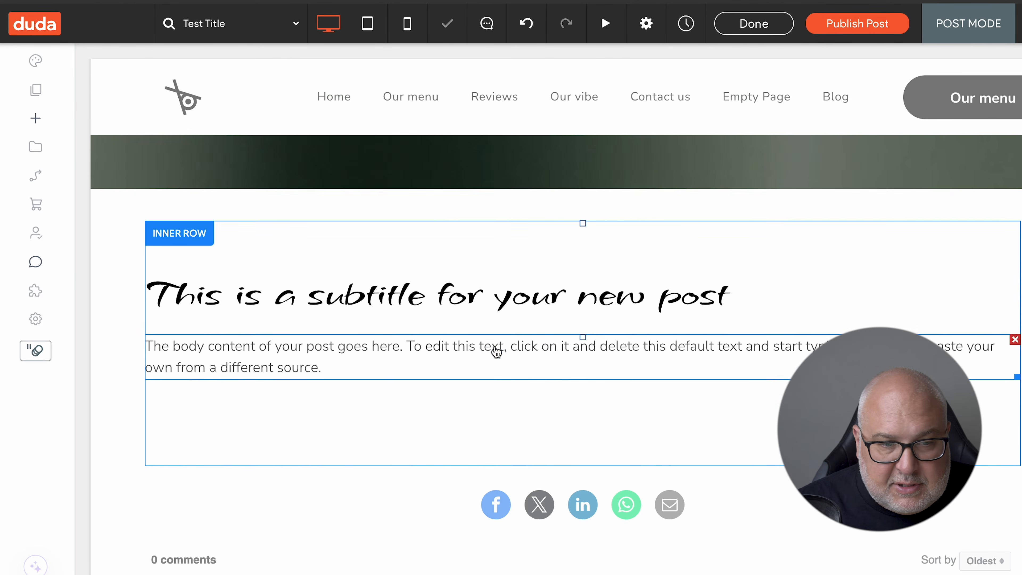
Open the post's subtitle and body text placeholders for editing, leaving their wording as it is
double_click(452, 309)
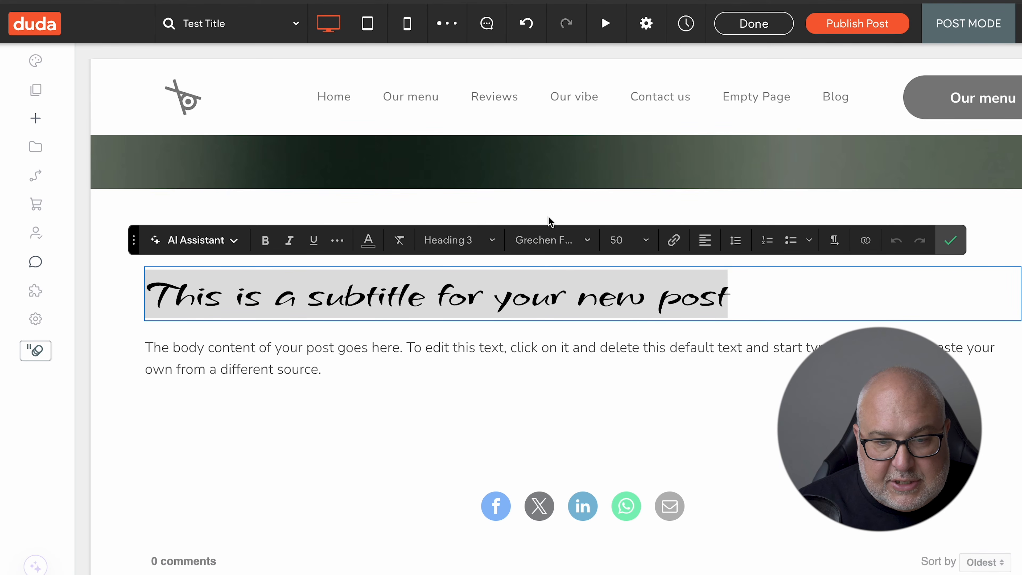
click(493, 351)
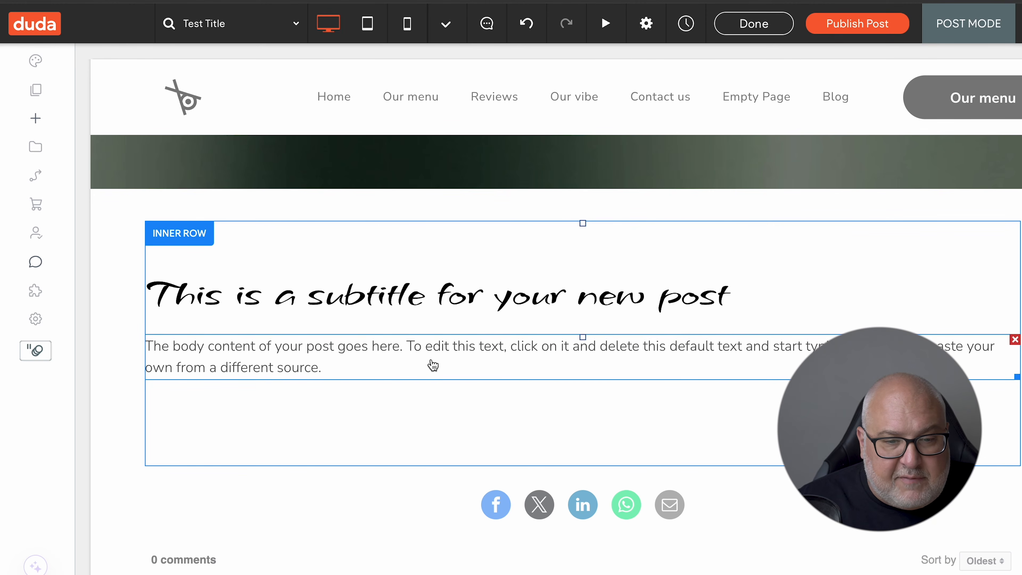
double_click(303, 370)
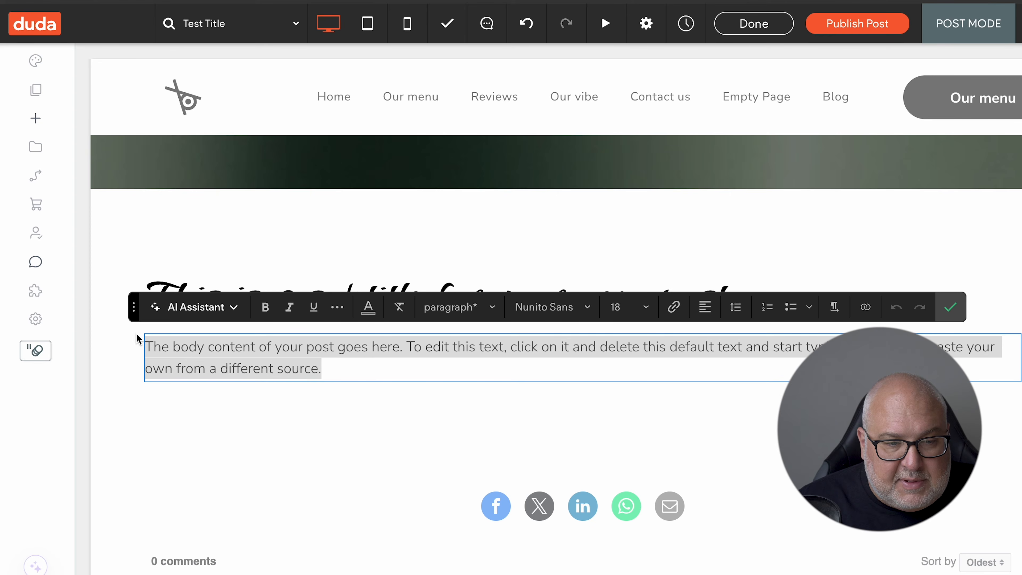
click(370, 376)
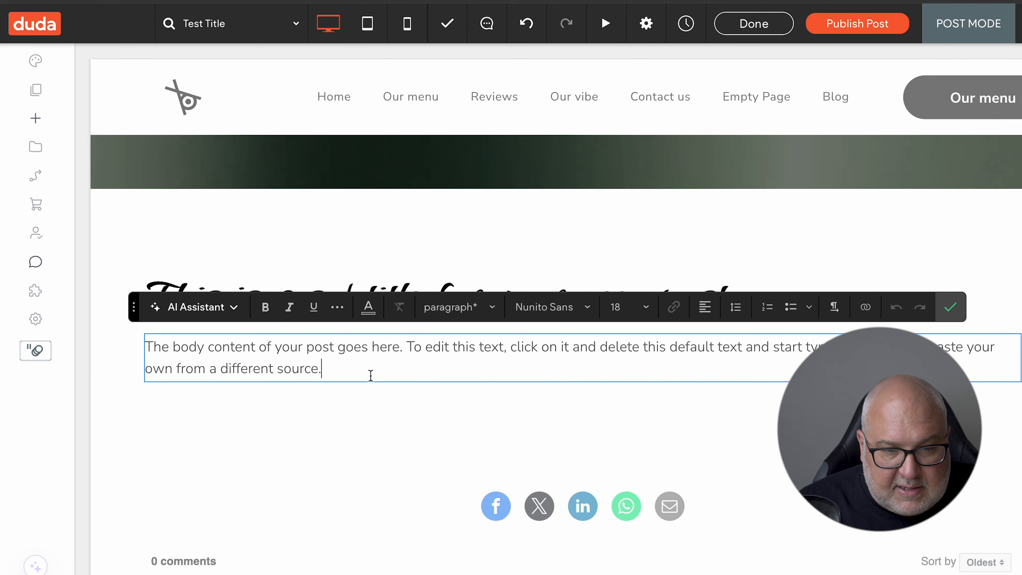
Add an image widget below the body text and fill it with green_sushi-28fea7af.jpg
click(35, 118)
drag(202, 238, 365, 351)
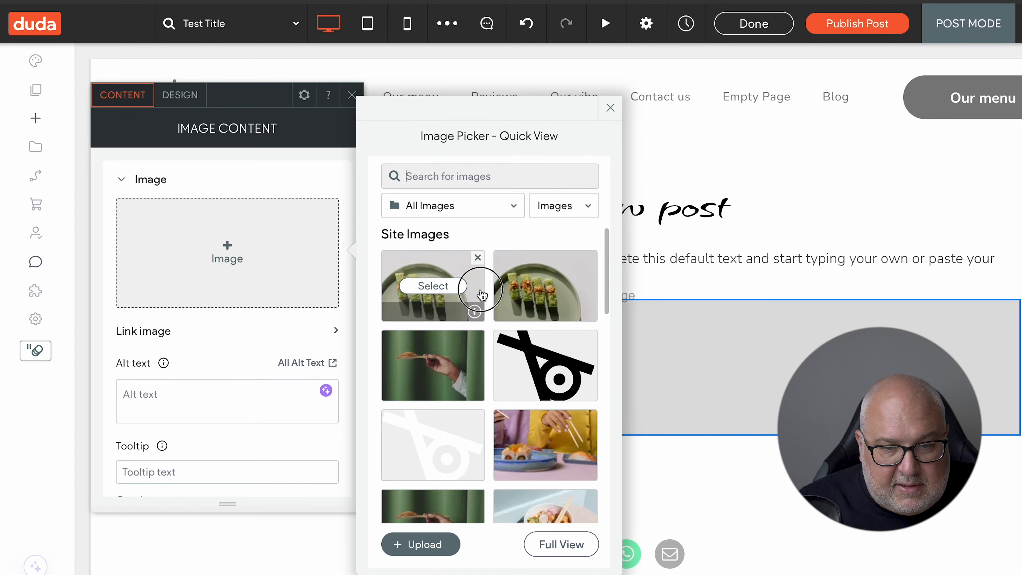
click(482, 295)
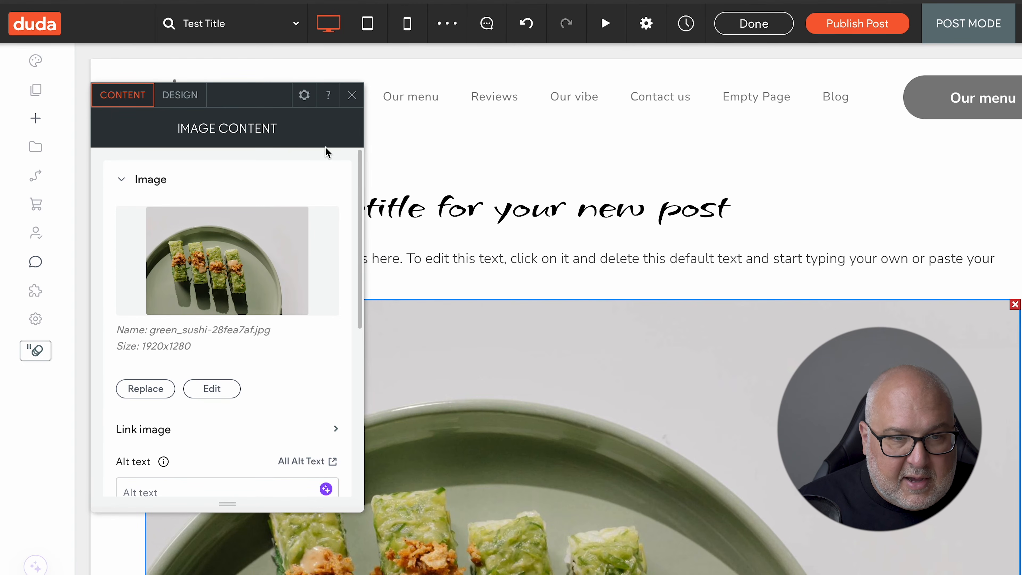
click(352, 95)
Add a text widget below the green sushi image and replace its placeholder with "Continue..."
scroll(805, 531, down, 4)
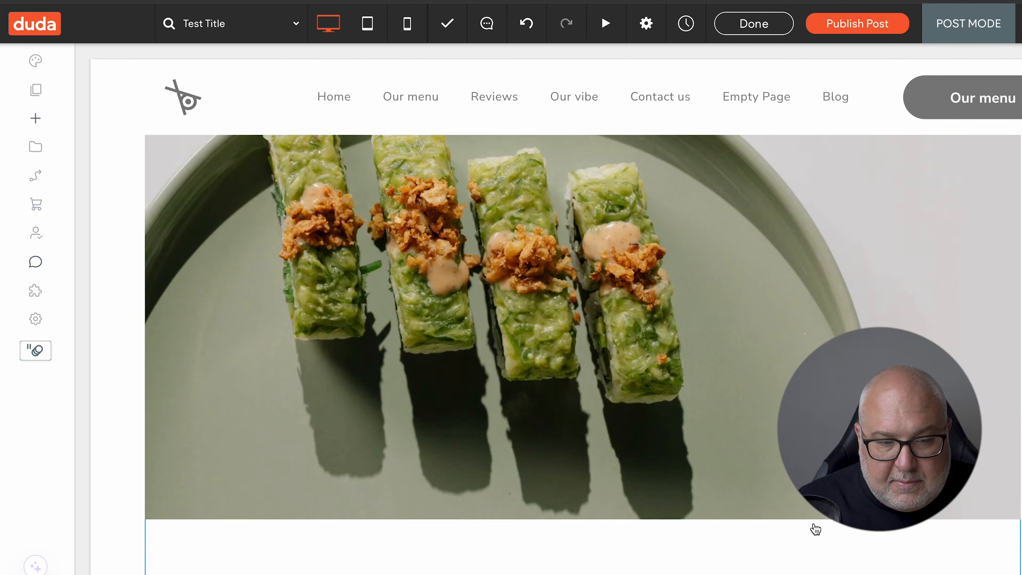
scroll(805, 525, down, 5)
click(33, 119)
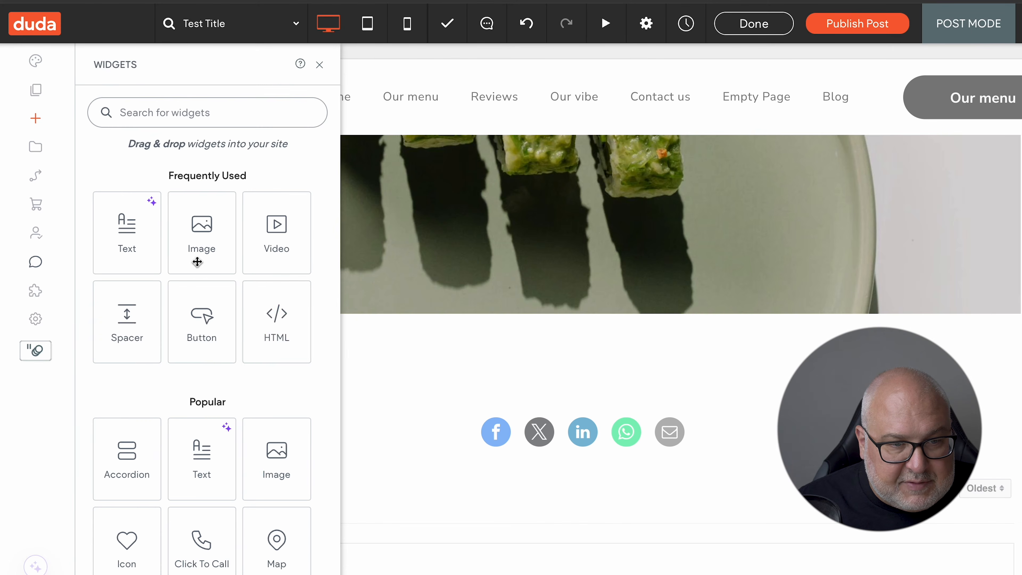
drag(209, 461, 294, 322)
click(309, 322)
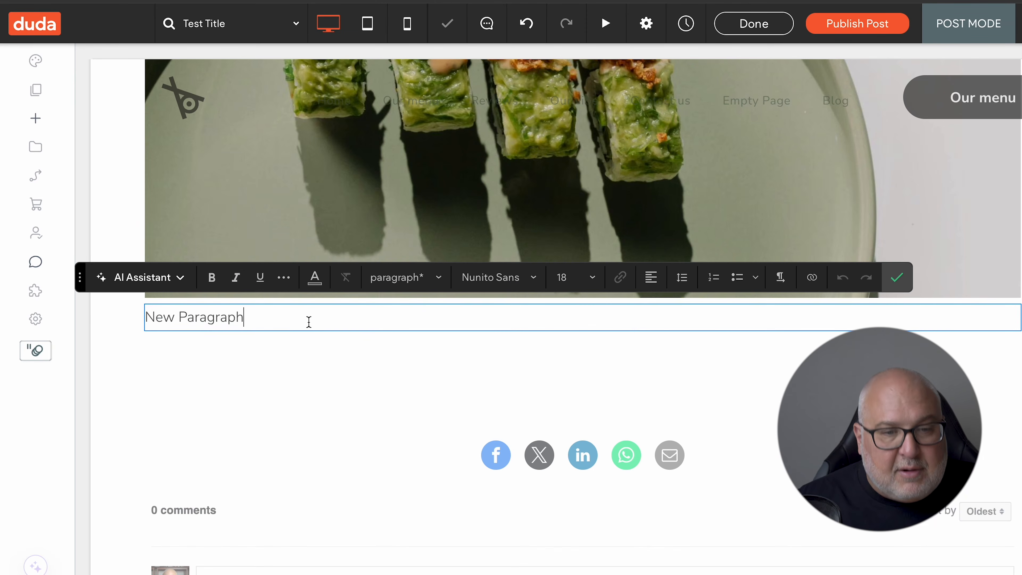
triple_click(308, 320)
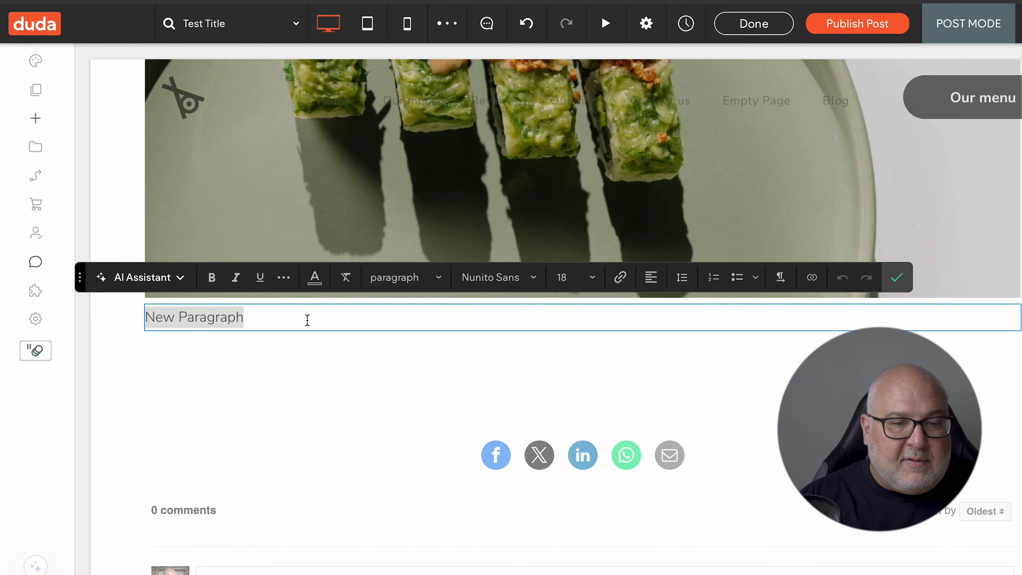
text(Continue...)
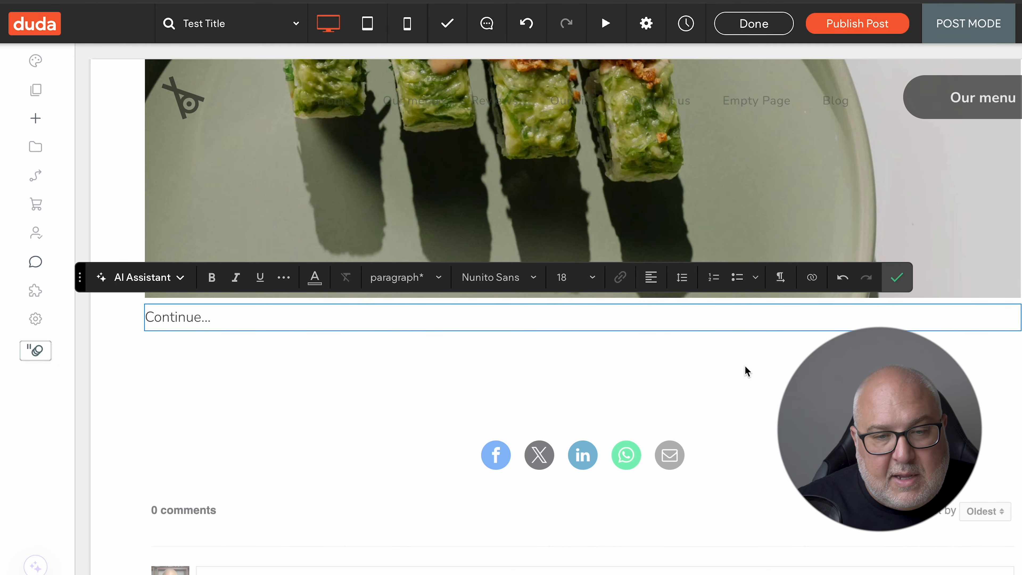
Add a video widget below the "Continue..." text and close its settings without choosing a video
scroll(771, 365, up, 10)
scroll(771, 366, down, 5)
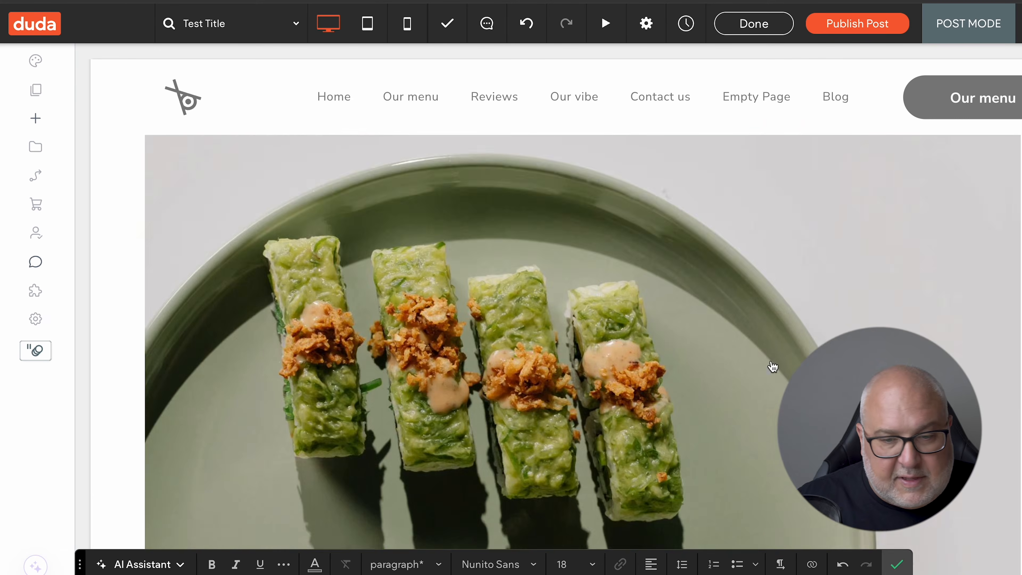
scroll(772, 379, down, 10)
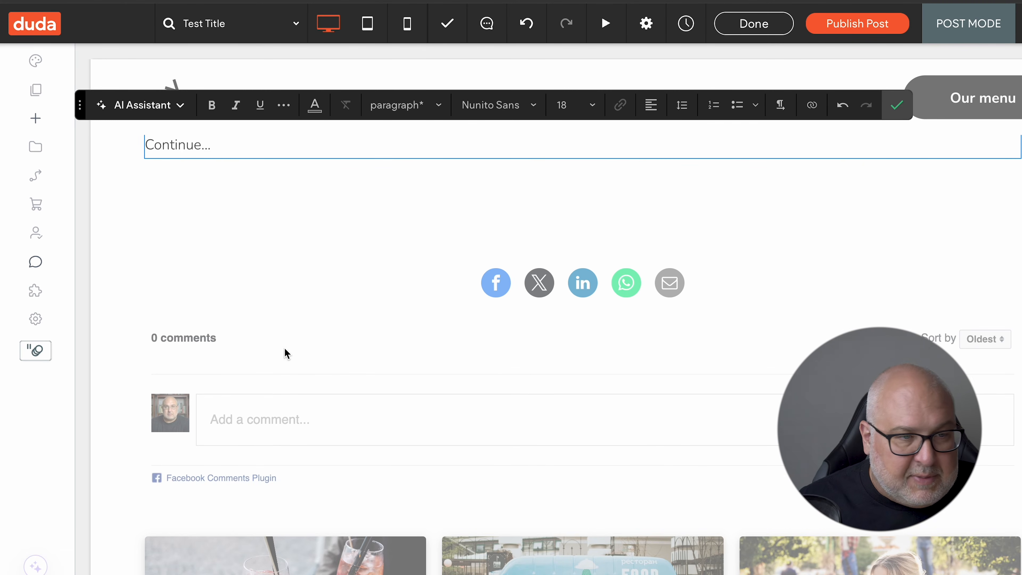
click(36, 119)
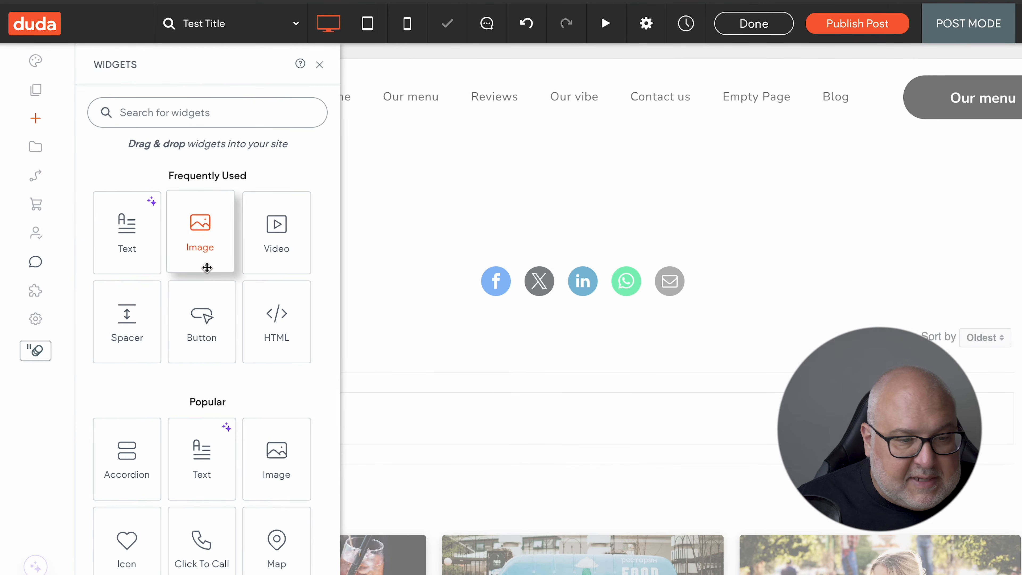
scroll(278, 427, down, 2)
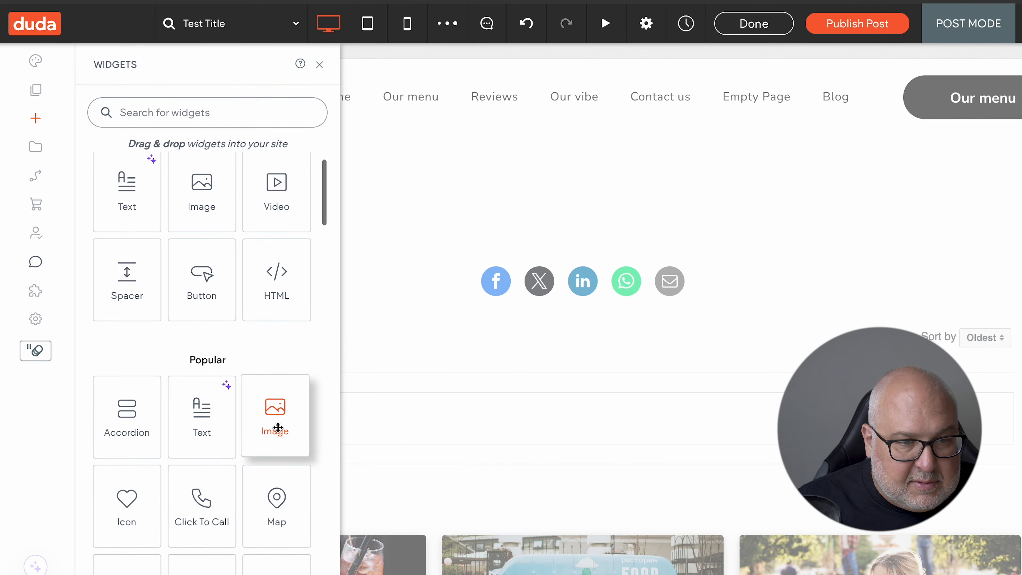
mouse_move(278, 206)
mouse_down()
mouse_move(463, 239)
mouse_move(383, 272)
mouse_move(252, 173)
mouse_move(269, 156)
mouse_move(273, 204)
mouse_up()
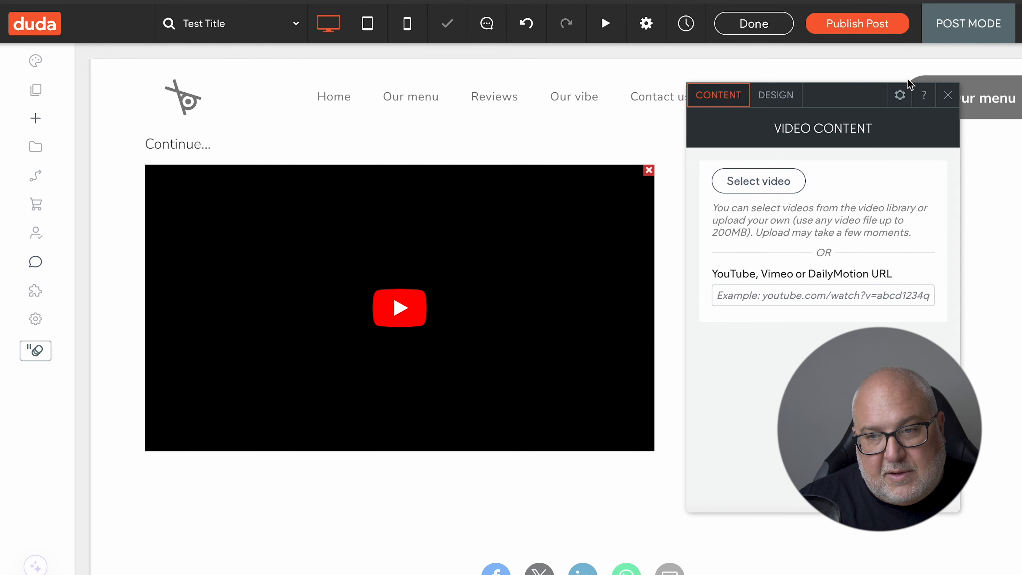
click(947, 95)
scroll(833, 221, up, 8)
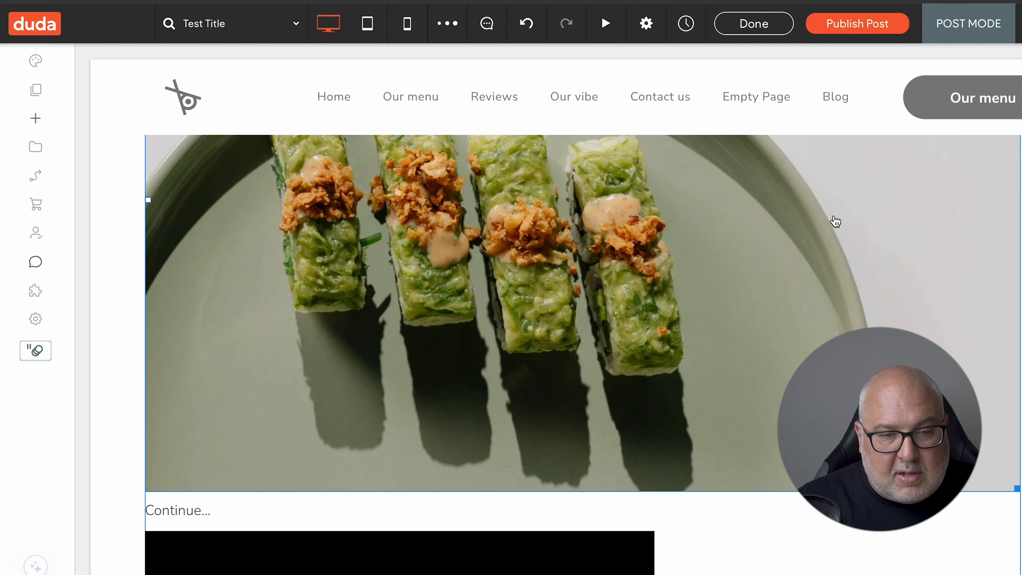
Add a text widget below the video at the end of the post, keeping its placeholder text
scroll(835, 221, down, 10)
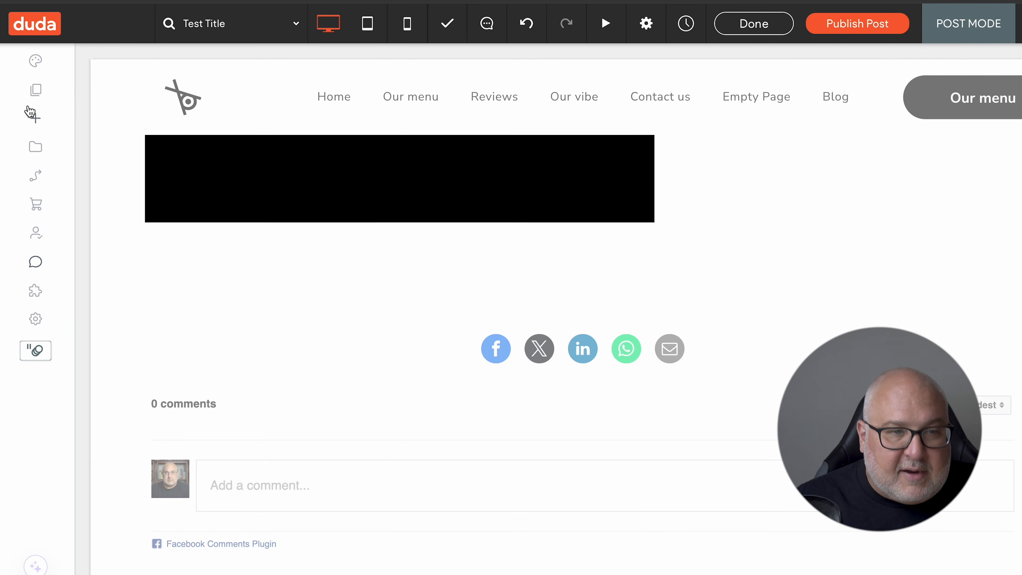
click(36, 118)
drag(139, 223, 429, 232)
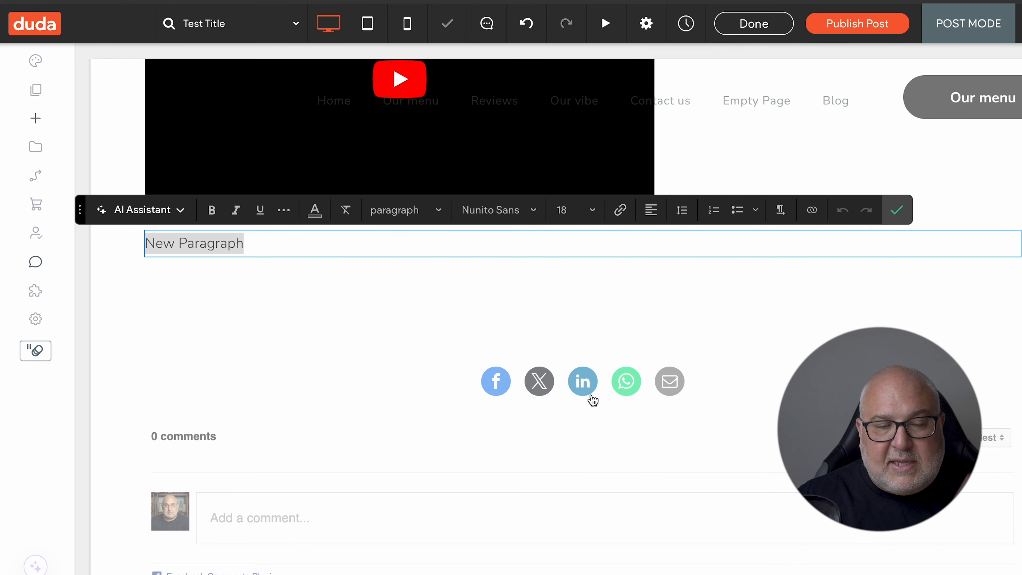
click(895, 209)
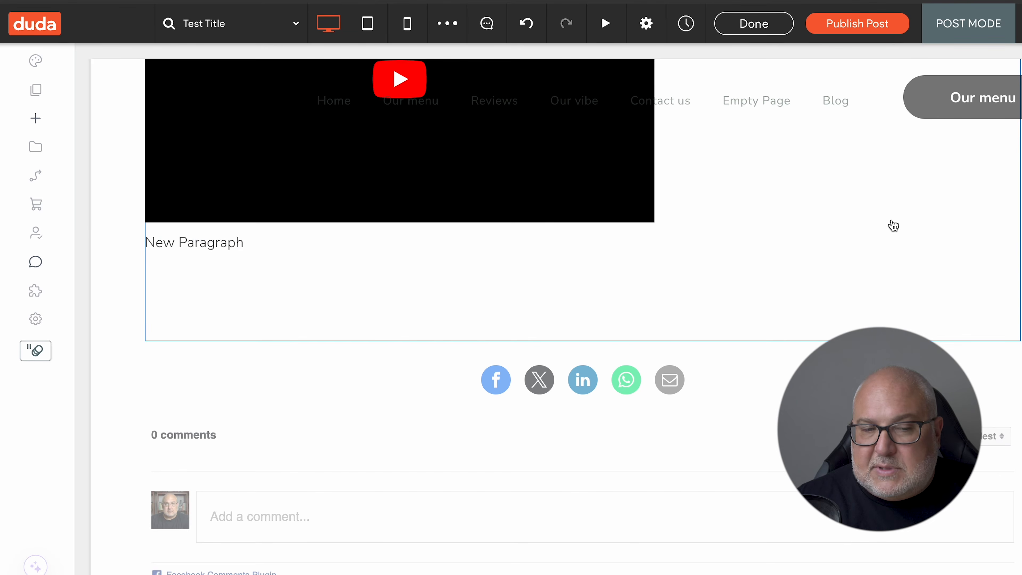
Review the post's content from top to bottom and finish editing to return to the list of blog posts
scroll(893, 226, up, 8)
scroll(894, 219, up, 7)
scroll(894, 220, down, 3)
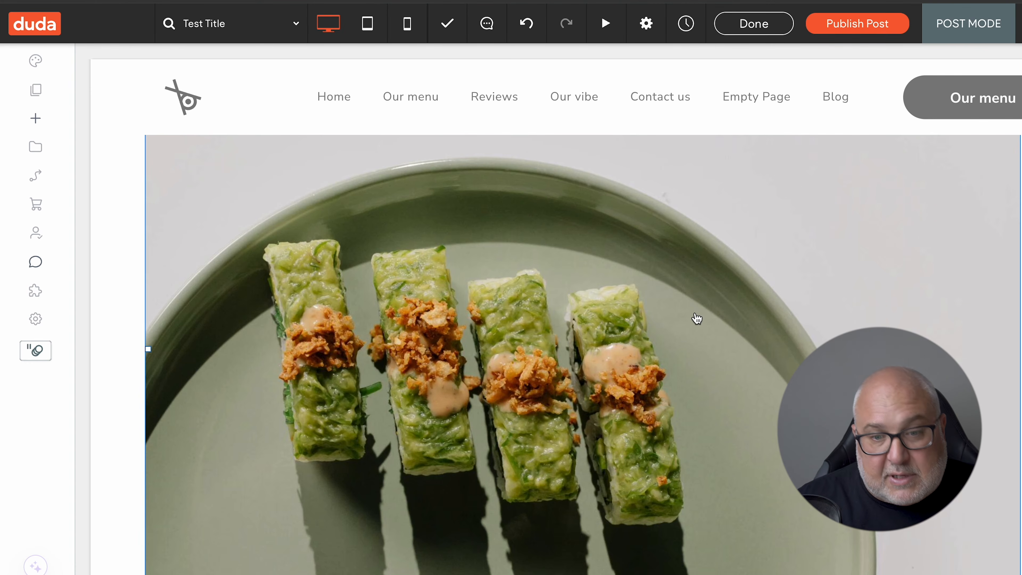
scroll(697, 318, down, 10)
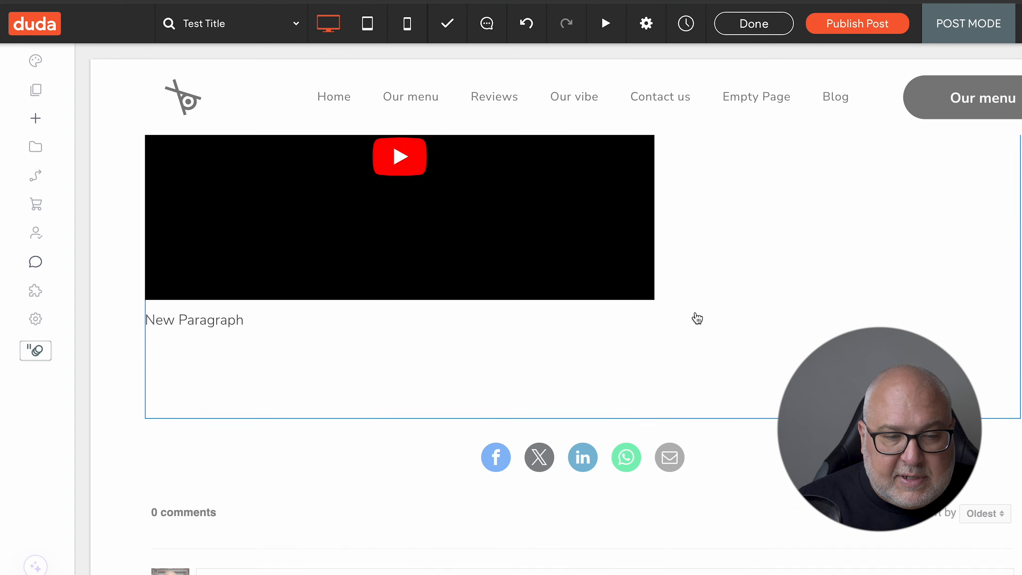
scroll(697, 318, down, 1)
scroll(697, 319, up, 10)
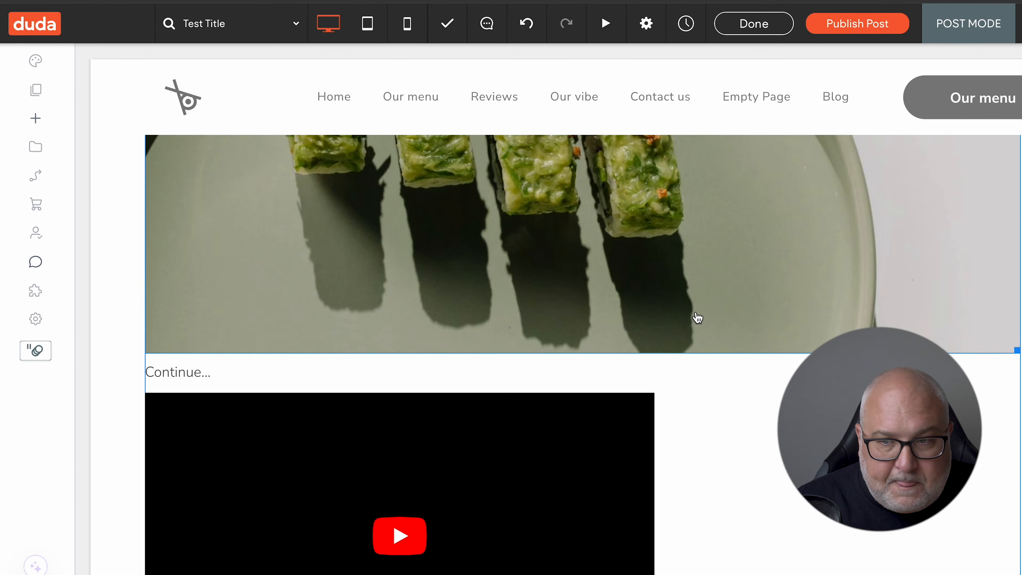
scroll(696, 319, up, 15)
click(767, 25)
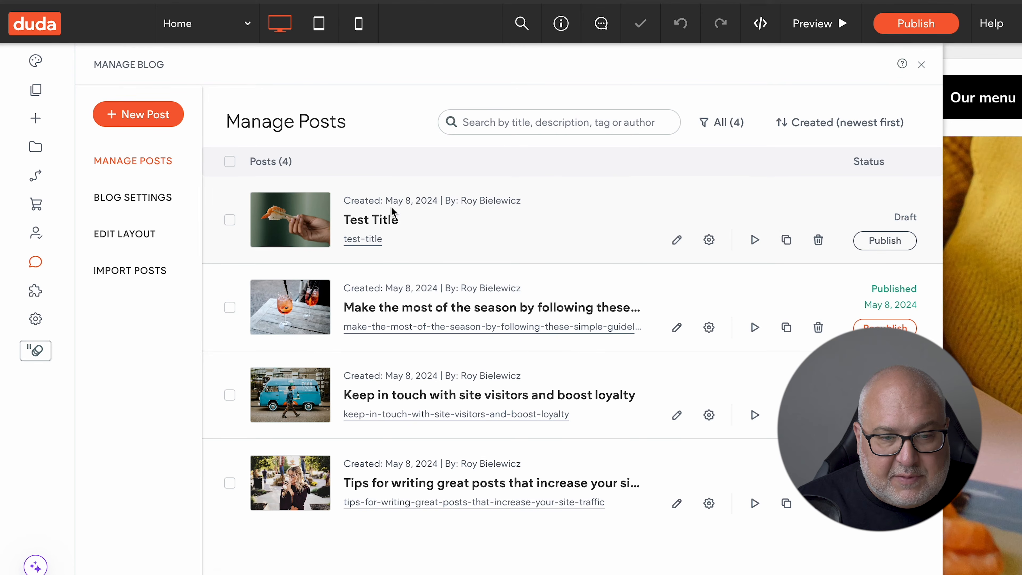
Open the settings of the Test Title post and generate AI alt text for its thumbnail image
click(709, 240)
scroll(720, 313, down, 7)
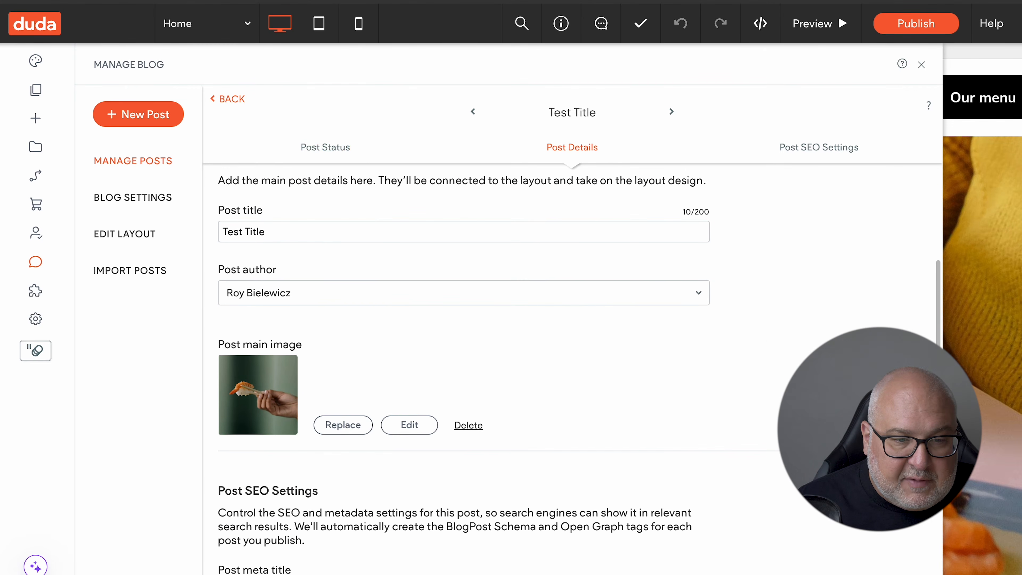
scroll(764, 333, down, 2)
scroll(747, 341, down, 3)
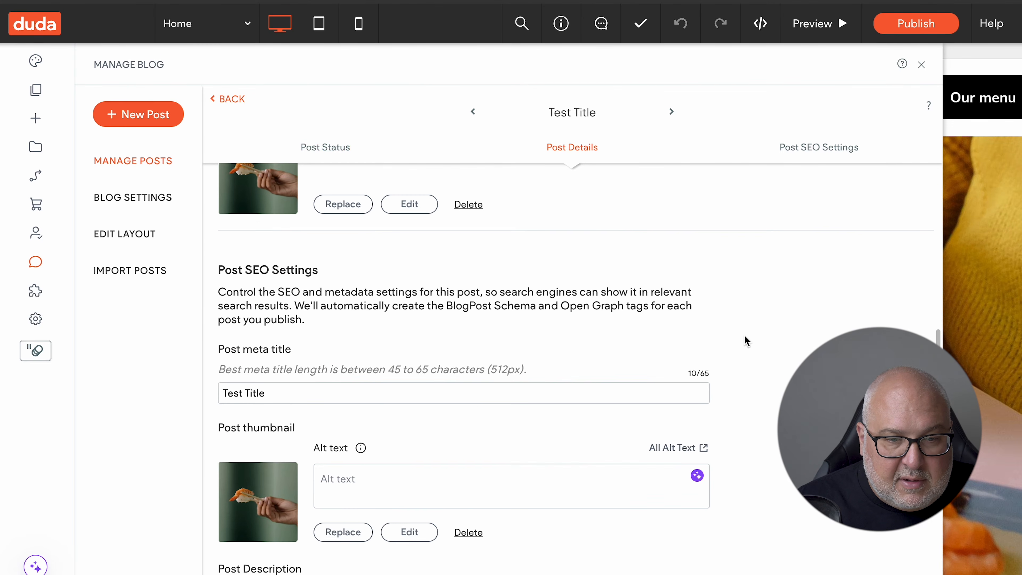
scroll(586, 392, down, 4)
click(393, 314)
click(697, 291)
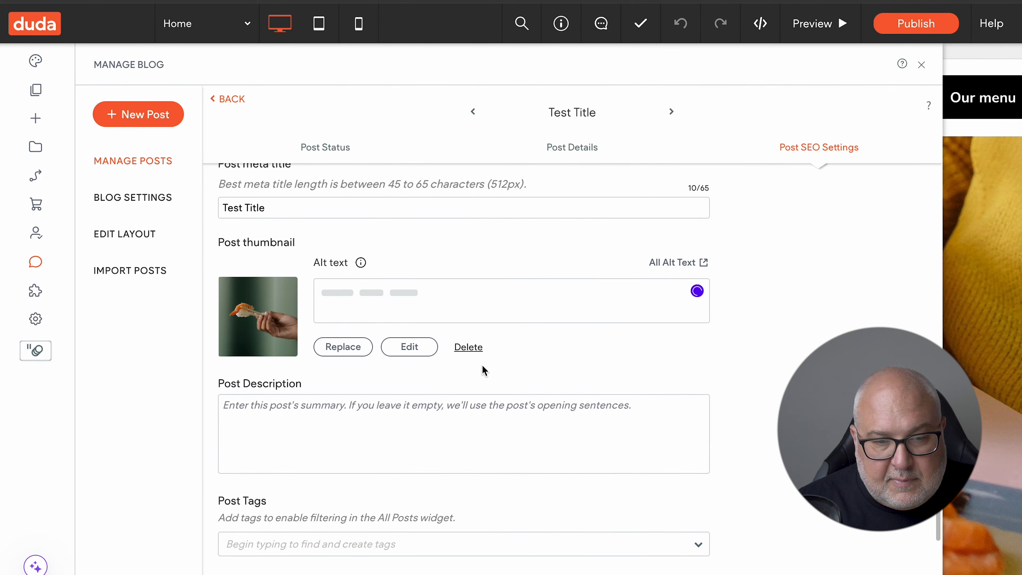
Inspect the post's description and tags fields without filling them in, and return to the list of posts
click(388, 422)
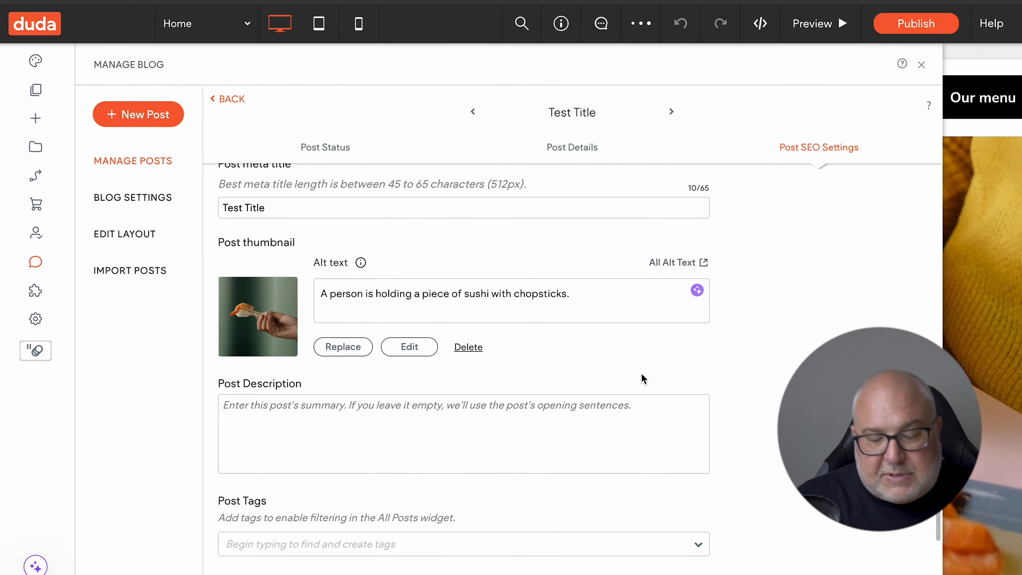
scroll(757, 373, down, 3)
click(450, 424)
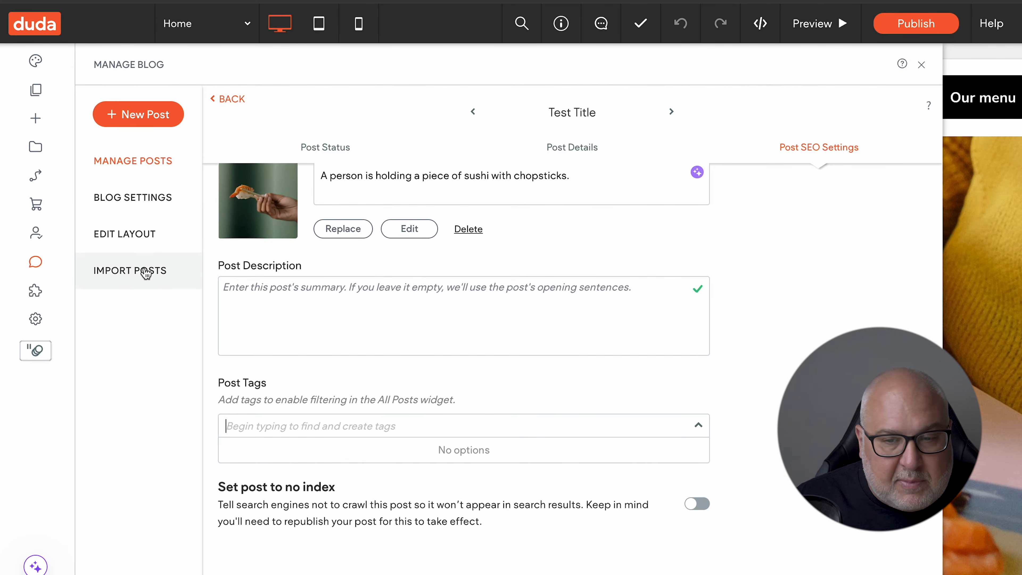
click(226, 105)
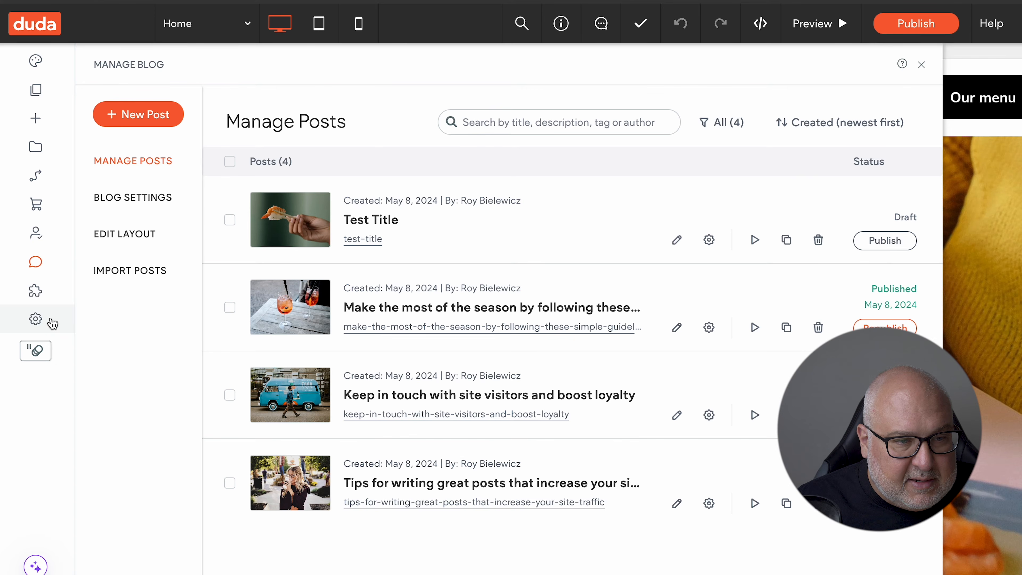
Browse the App Store's categories from recently released apps down to site enhancements, and close the store
click(35, 295)
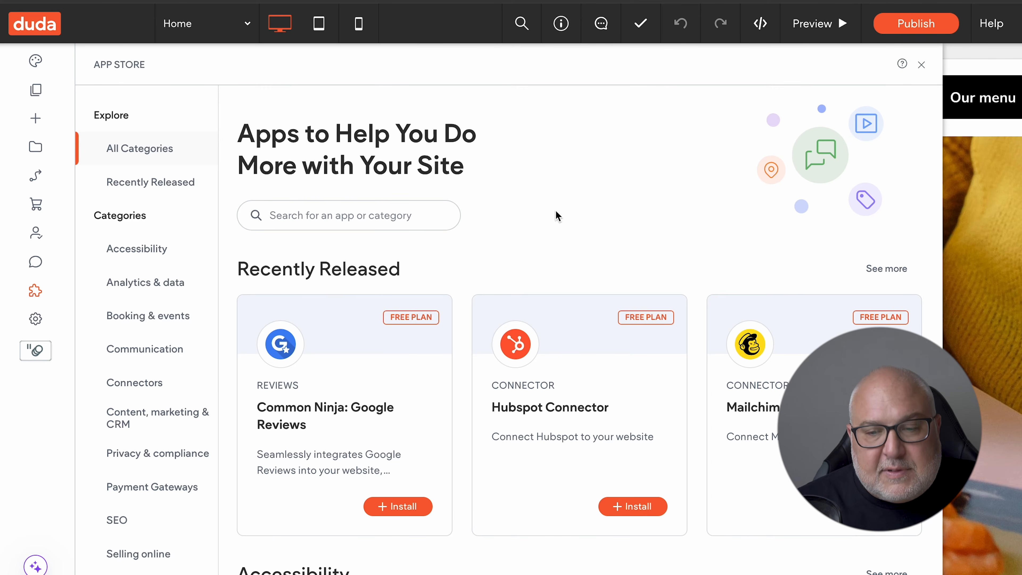
scroll(617, 280, down, 3)
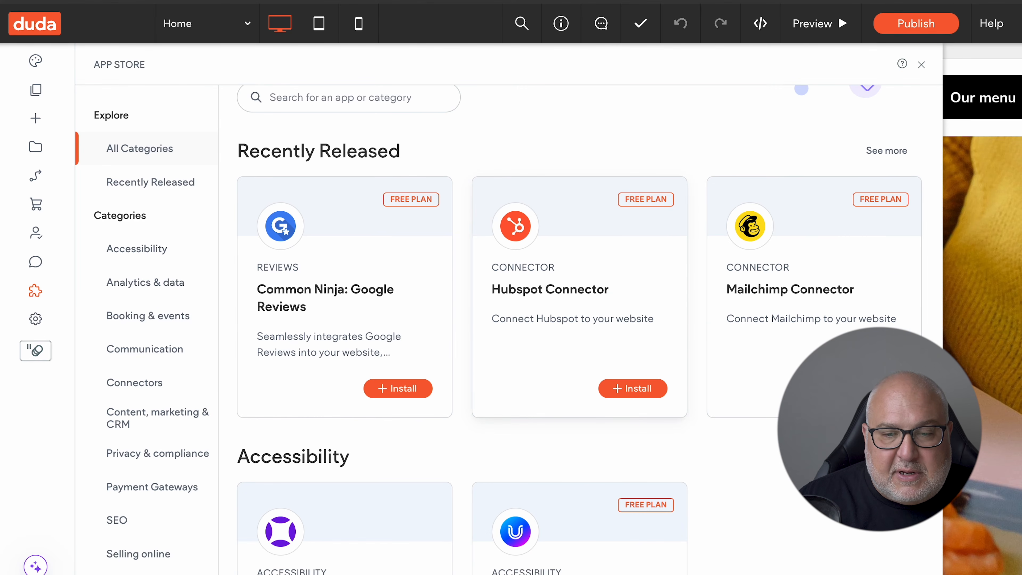
scroll(539, 283, down, 20)
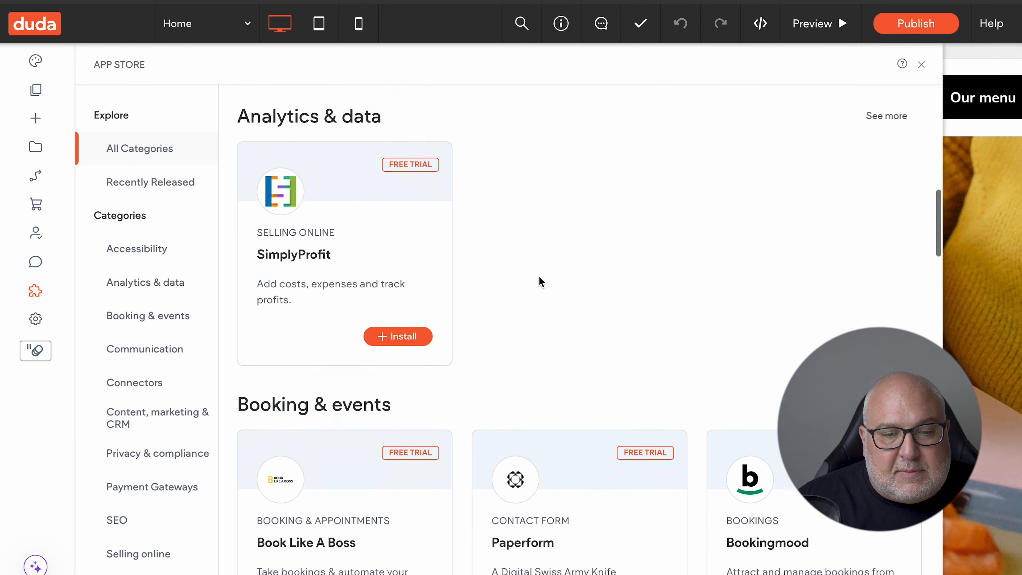
scroll(541, 282, down, 3)
scroll(540, 283, up, 2)
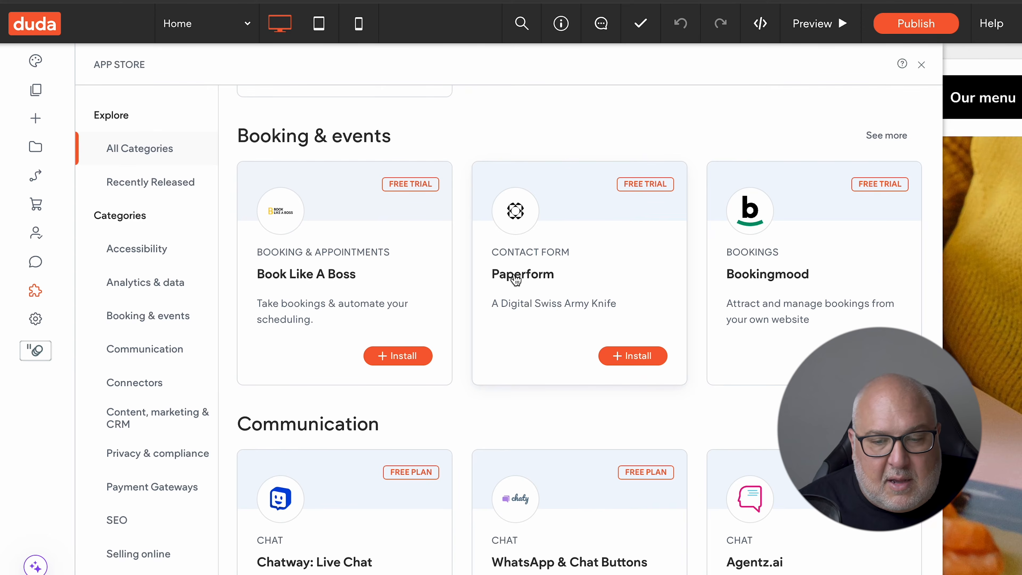
scroll(516, 282, down, 5)
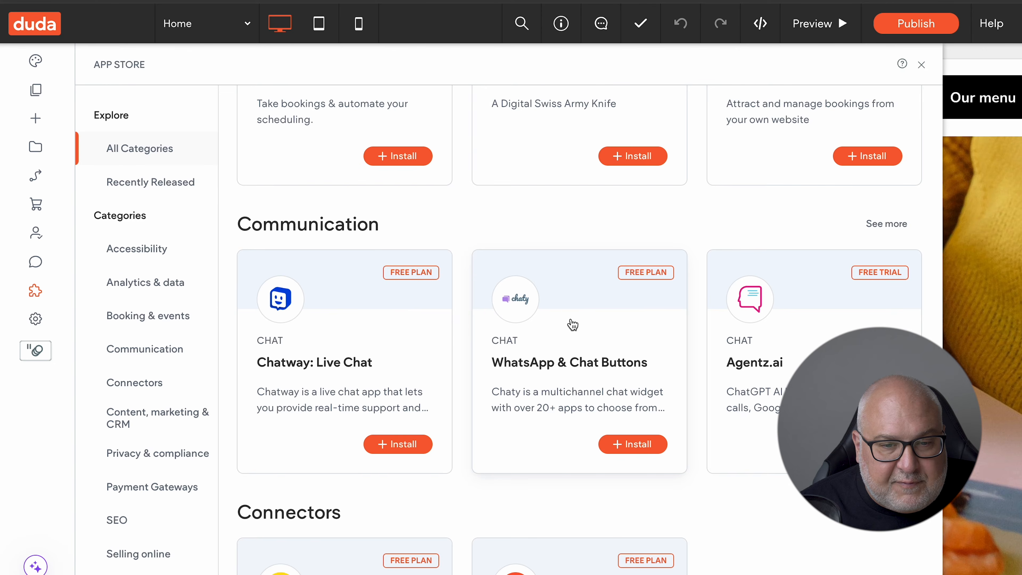
scroll(571, 324, down, 9)
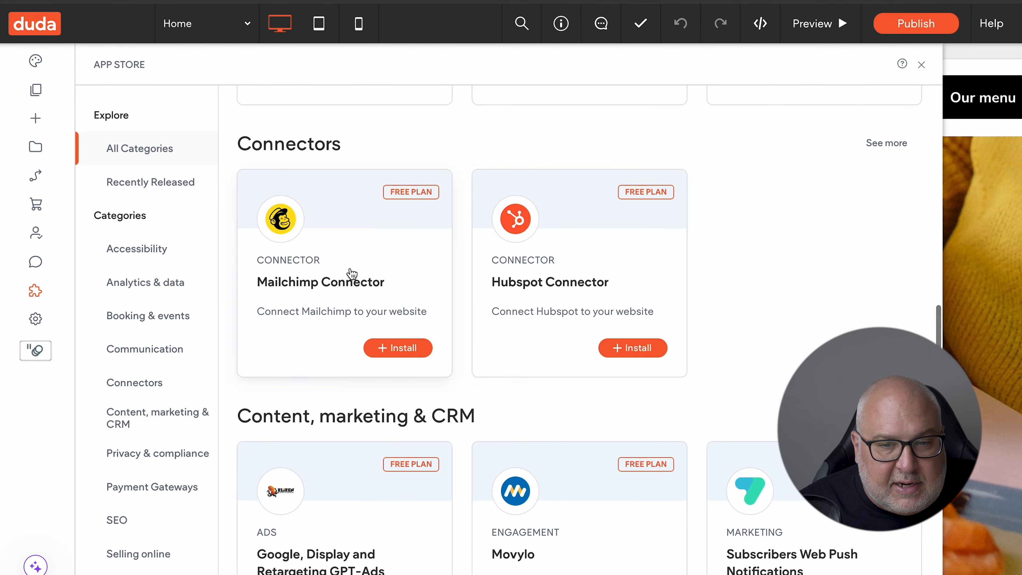
scroll(711, 290, down, 8)
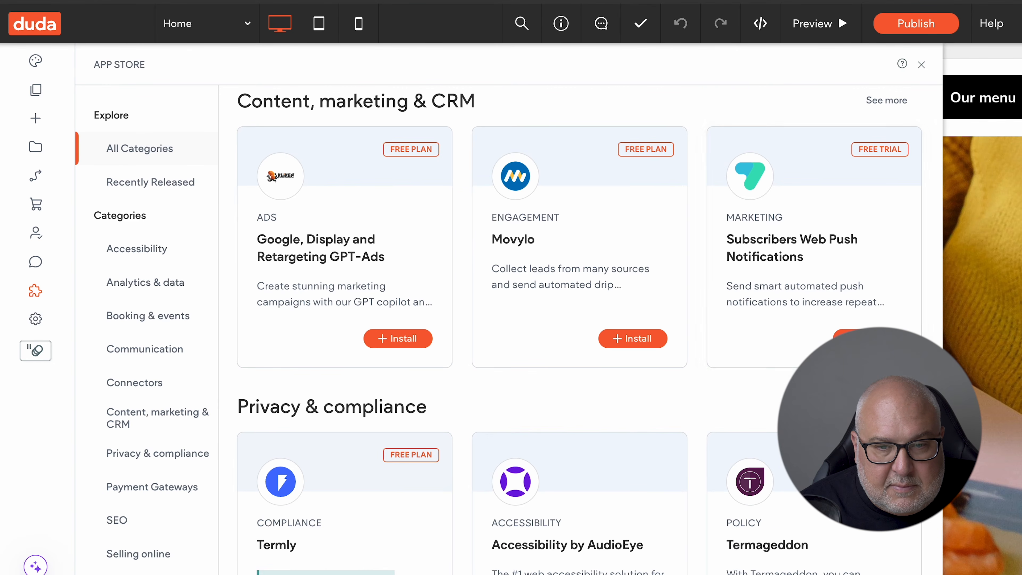
scroll(713, 292, down, 7)
scroll(711, 291, down, 11)
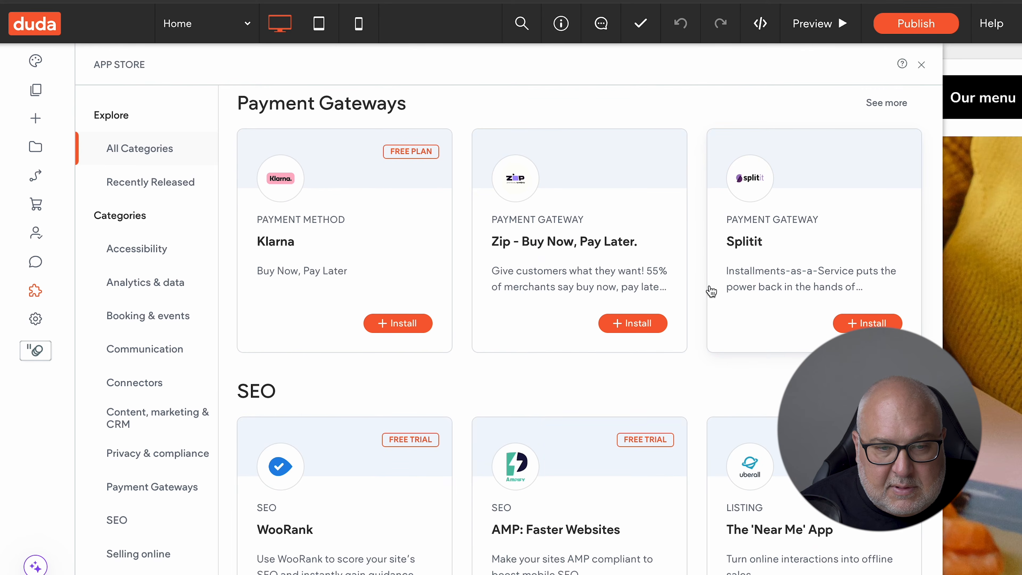
scroll(711, 291, down, 5)
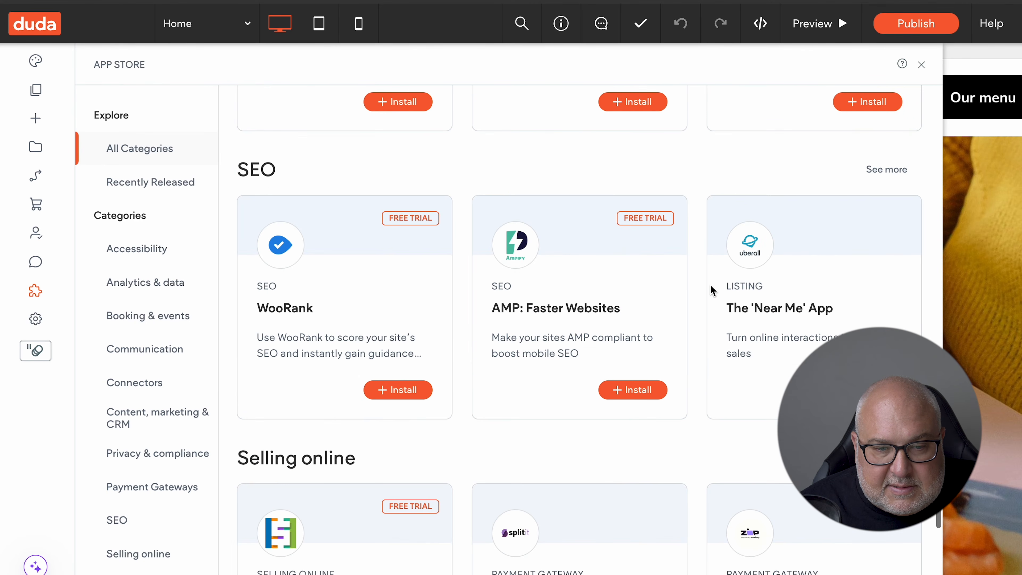
scroll(712, 291, down, 8)
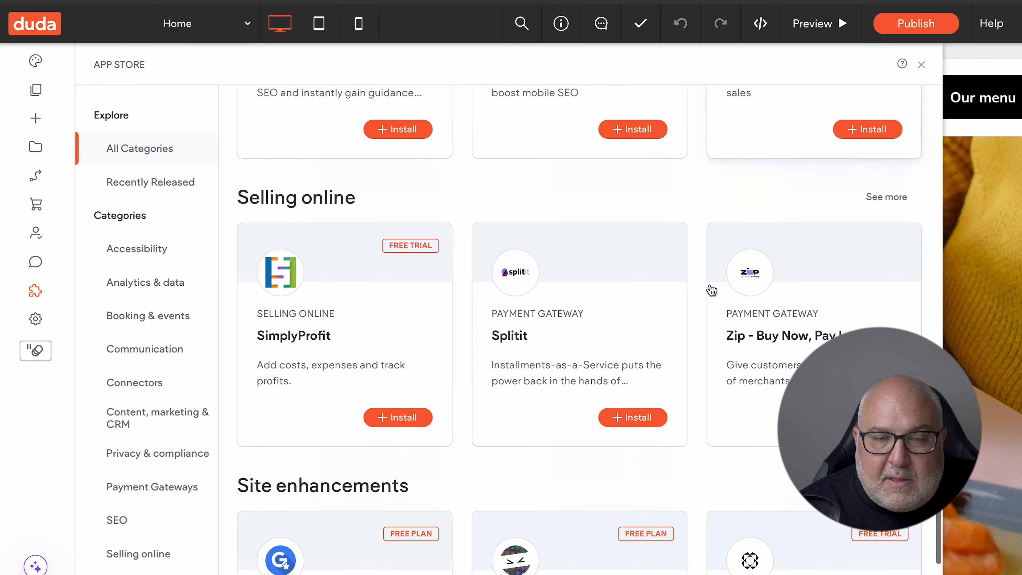
scroll(711, 285, up, 20)
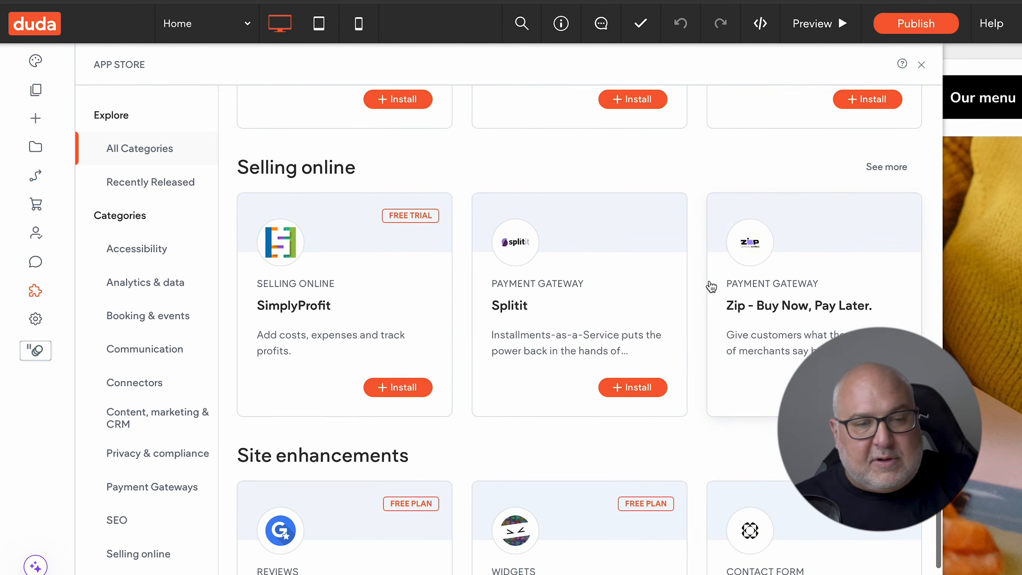
scroll(705, 277, up, 15)
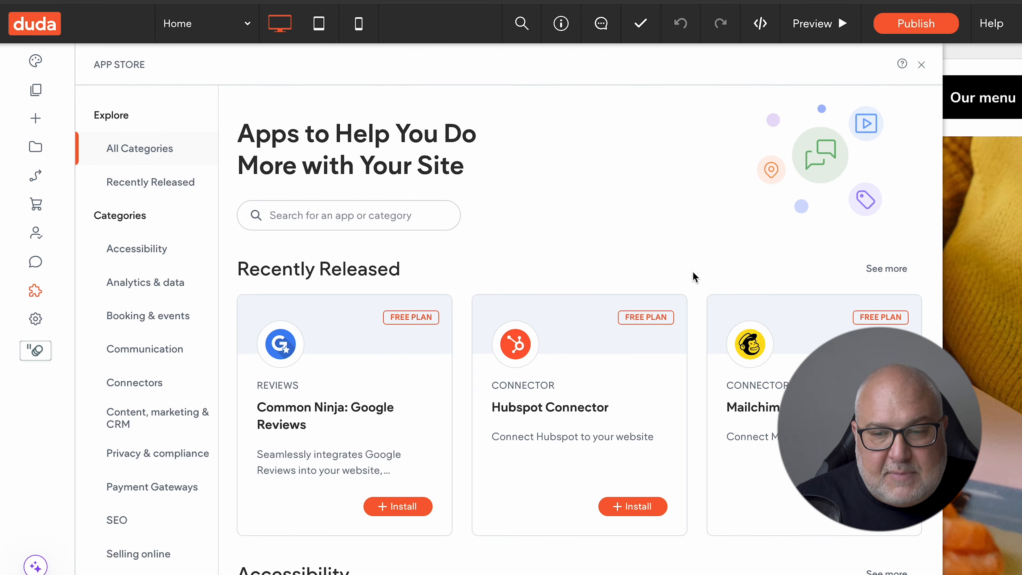
click(923, 67)
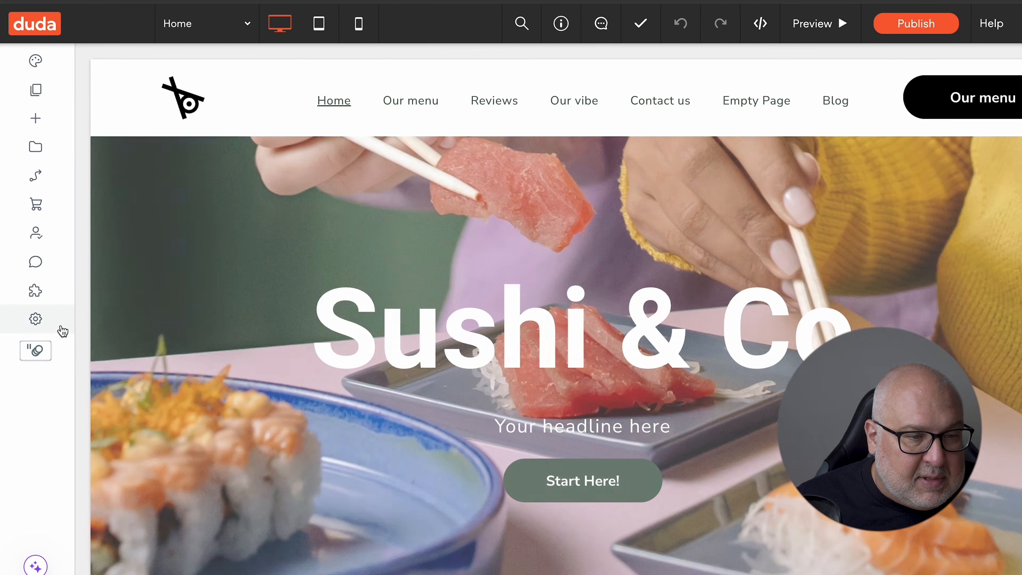
Examine the site settings for icons, domain, SSL, Google Tools, URL redirects and head HTML
click(36, 319)
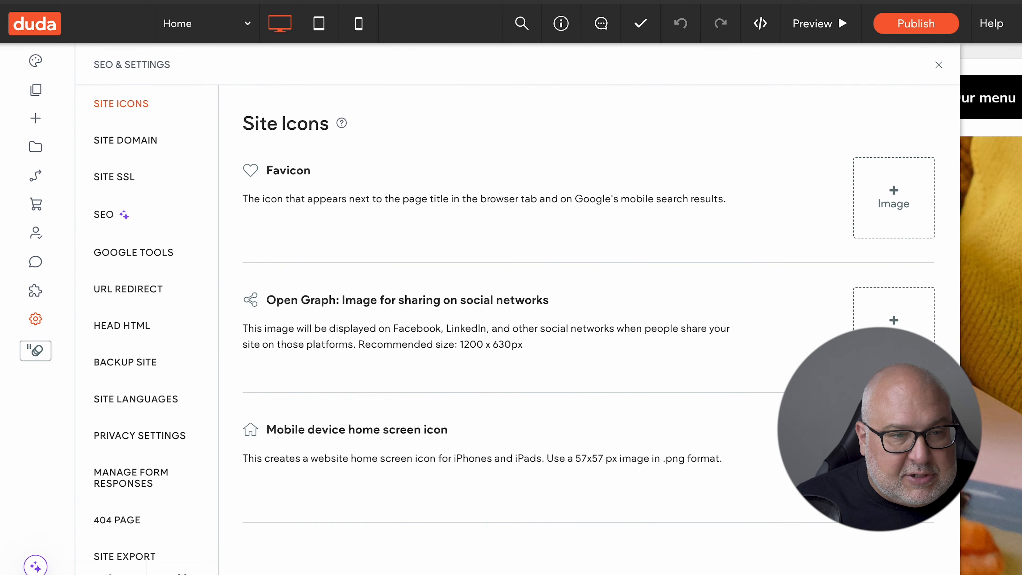
click(163, 151)
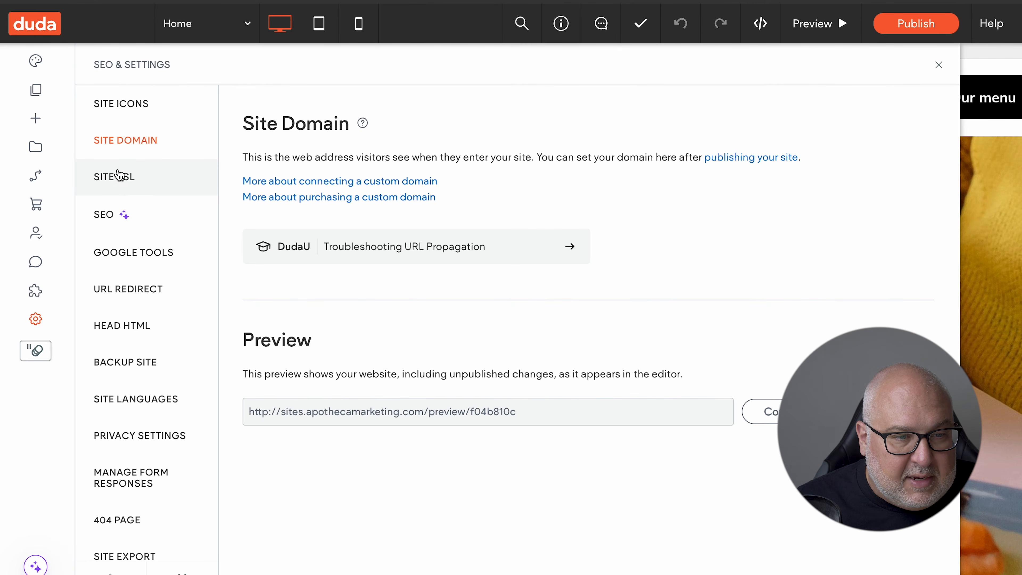
click(119, 183)
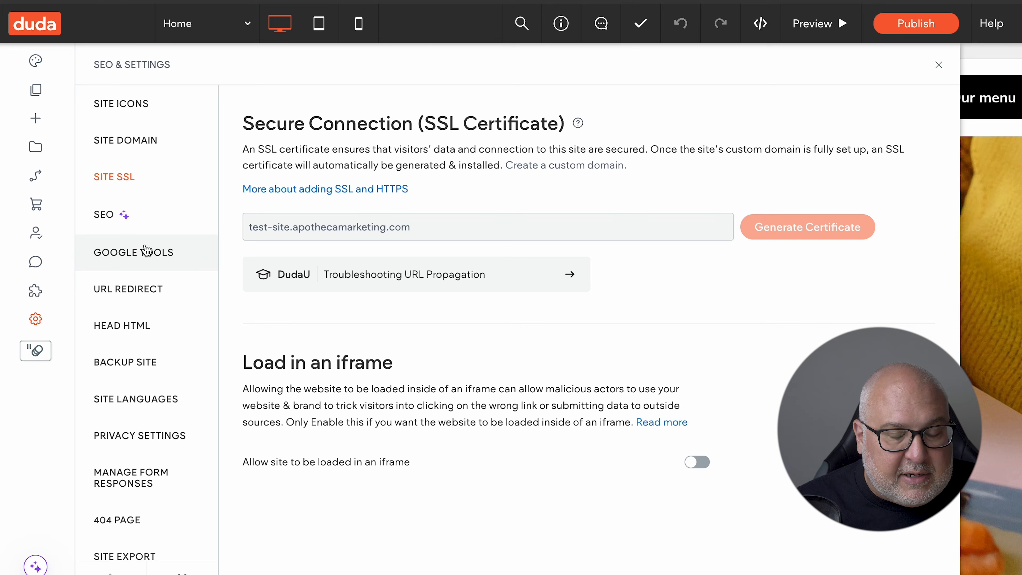
click(148, 252)
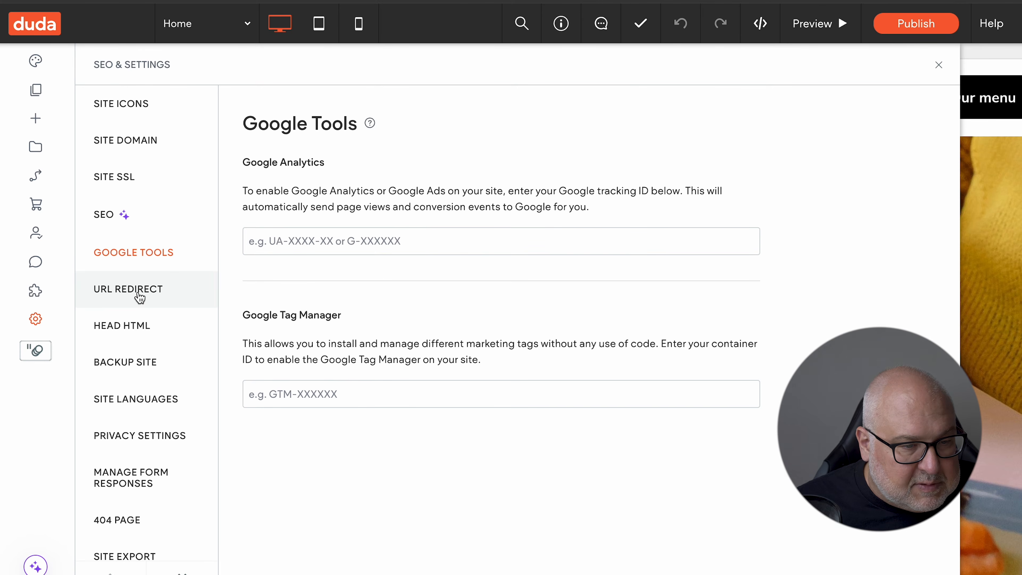
click(336, 394)
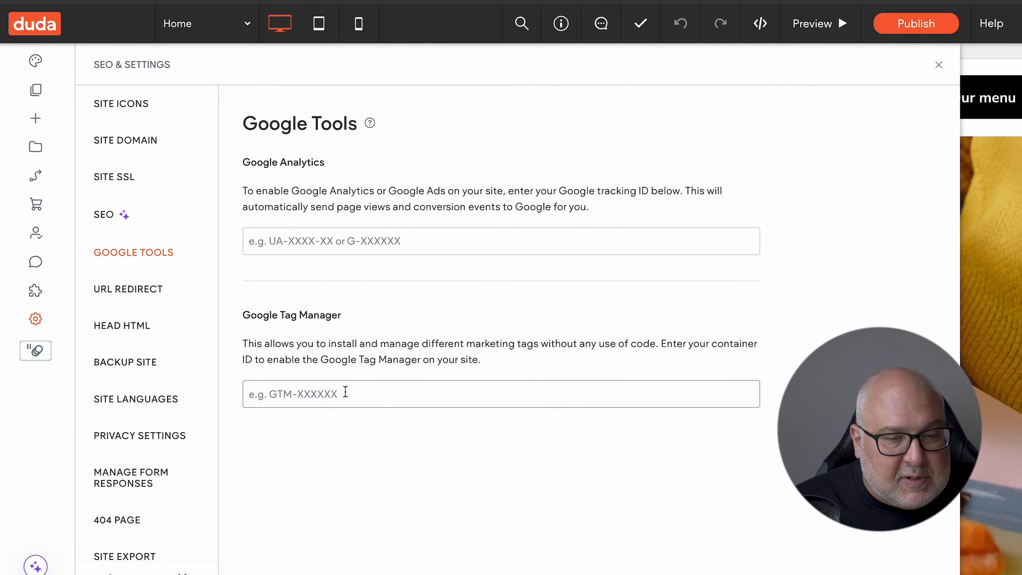
click(165, 297)
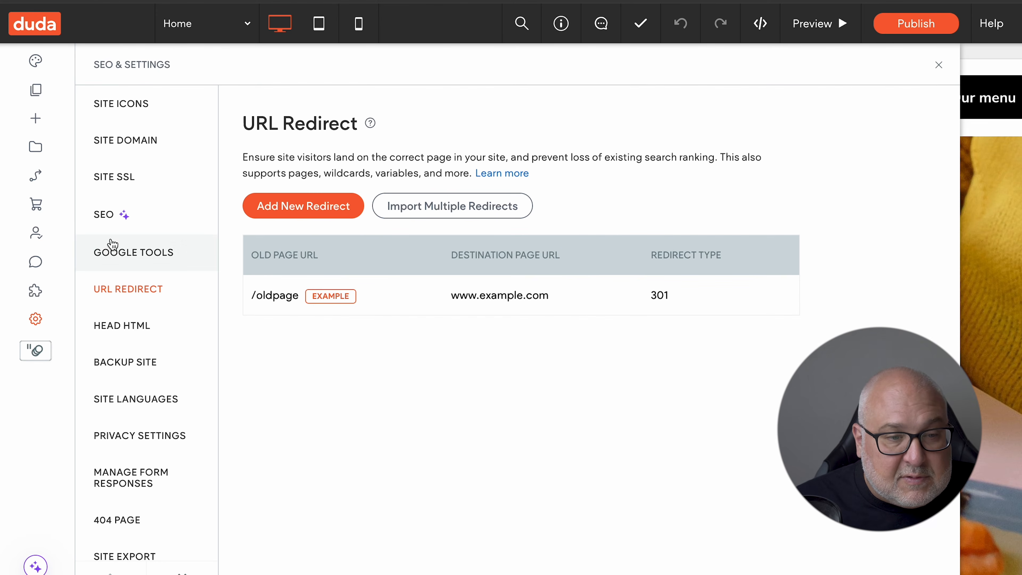
click(141, 334)
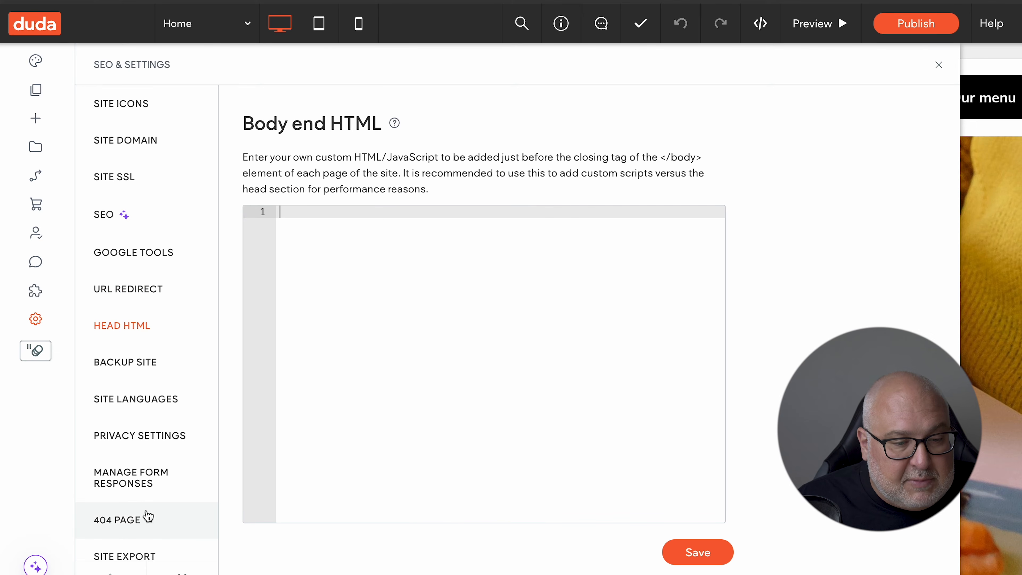
Open the site's 404 page for customization from the site settings
click(146, 519)
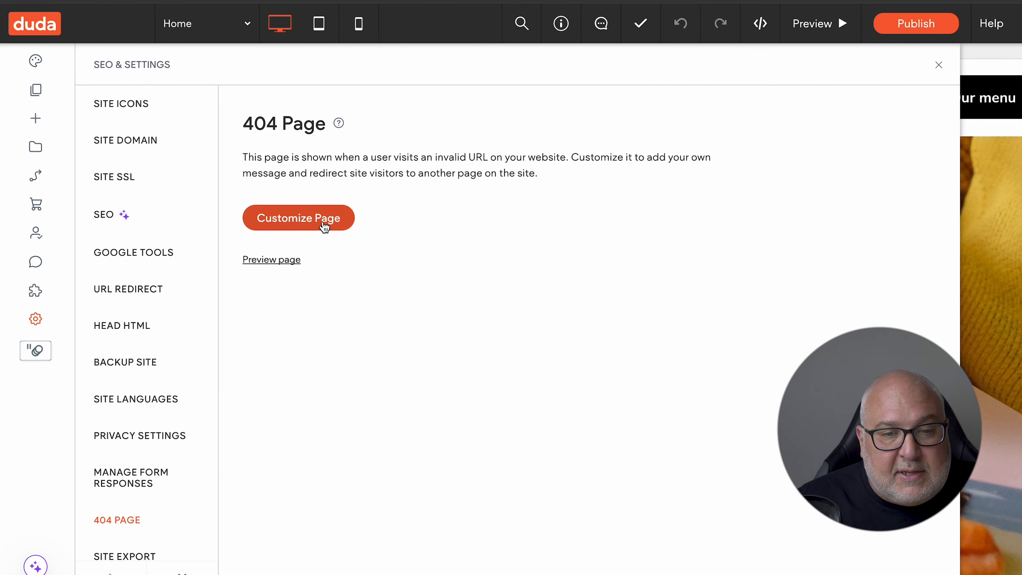
click(342, 225)
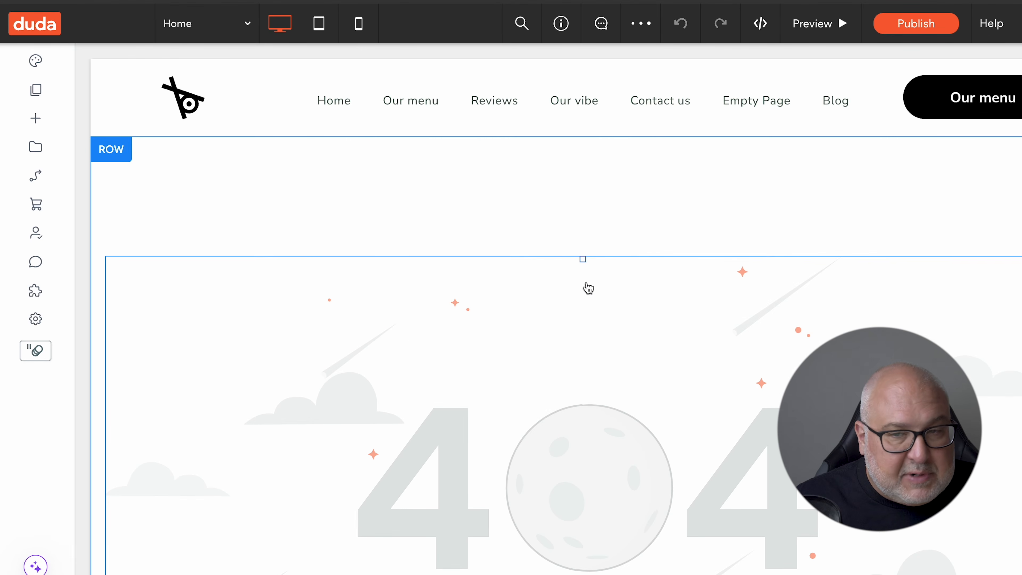
Preview the site, visit its Home and Empty Page pages, and return to the editor
click(812, 24)
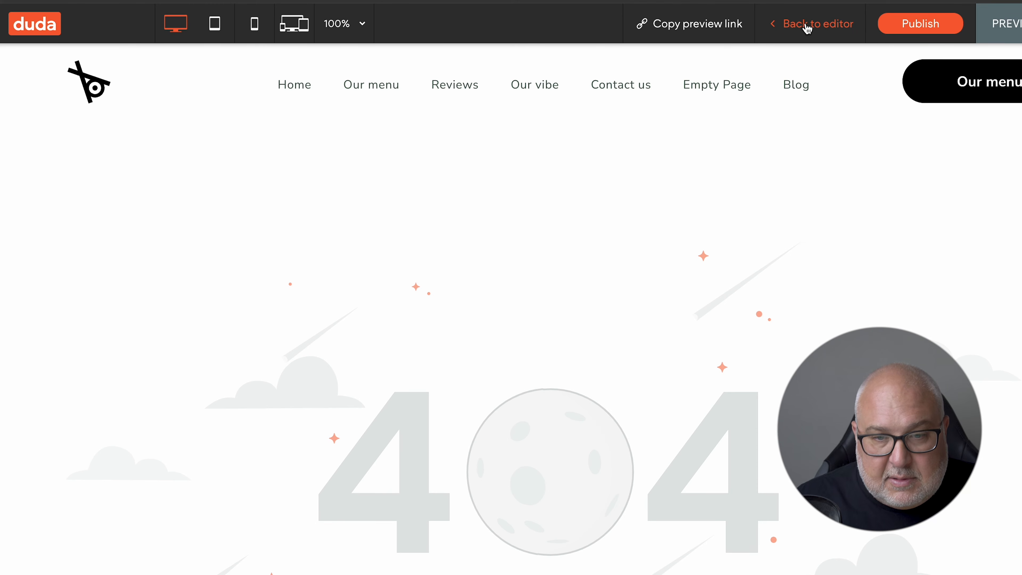
click(293, 87)
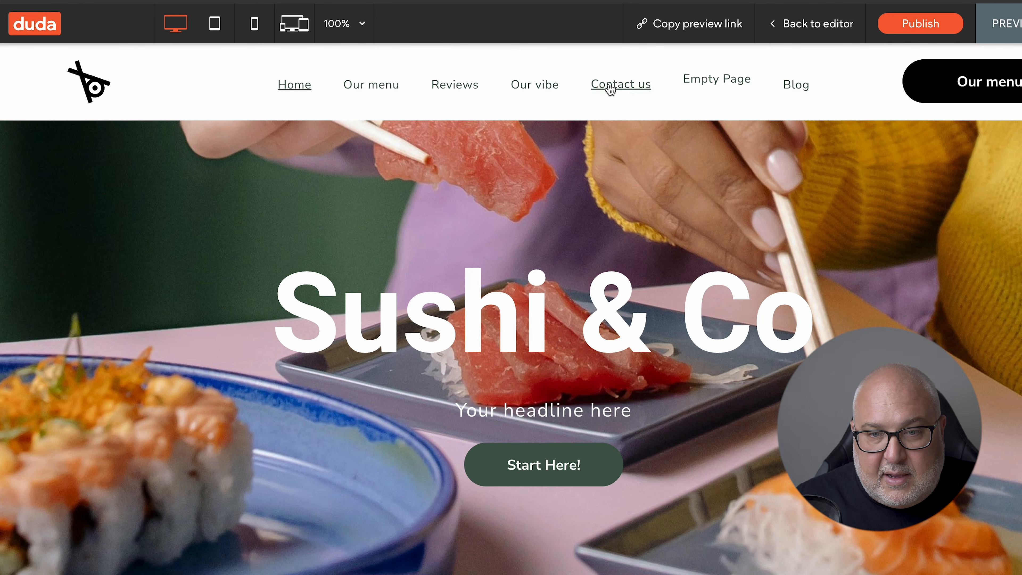
click(733, 80)
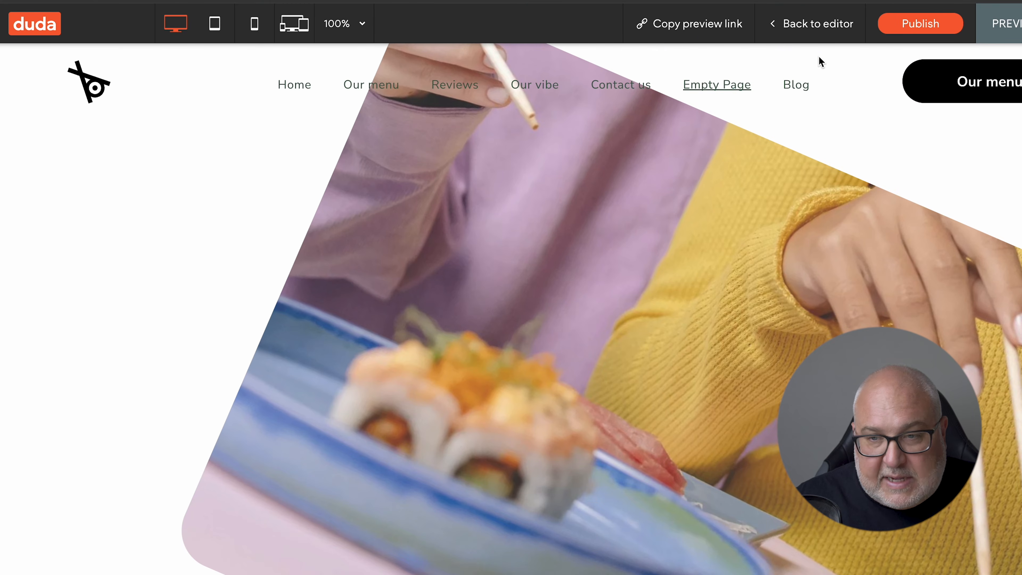
click(792, 26)
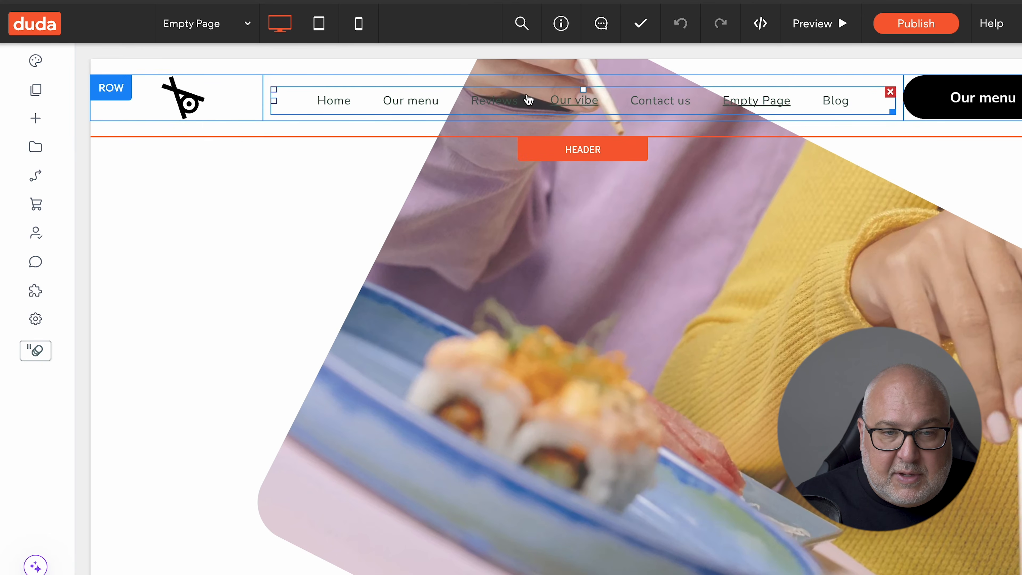
Examine the editing options for the header's navigation links and the list of site pages
right_click(292, 102)
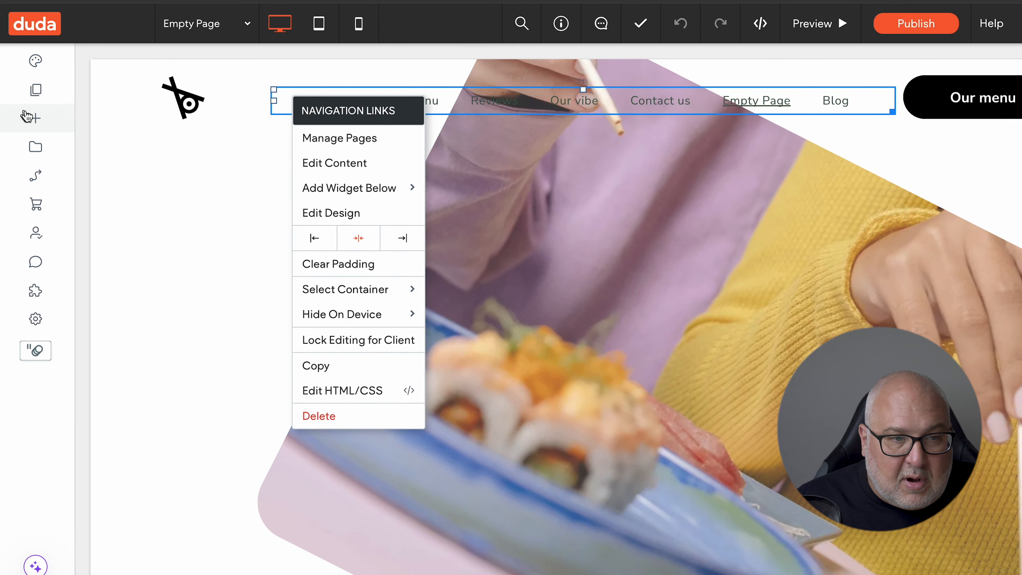
click(39, 97)
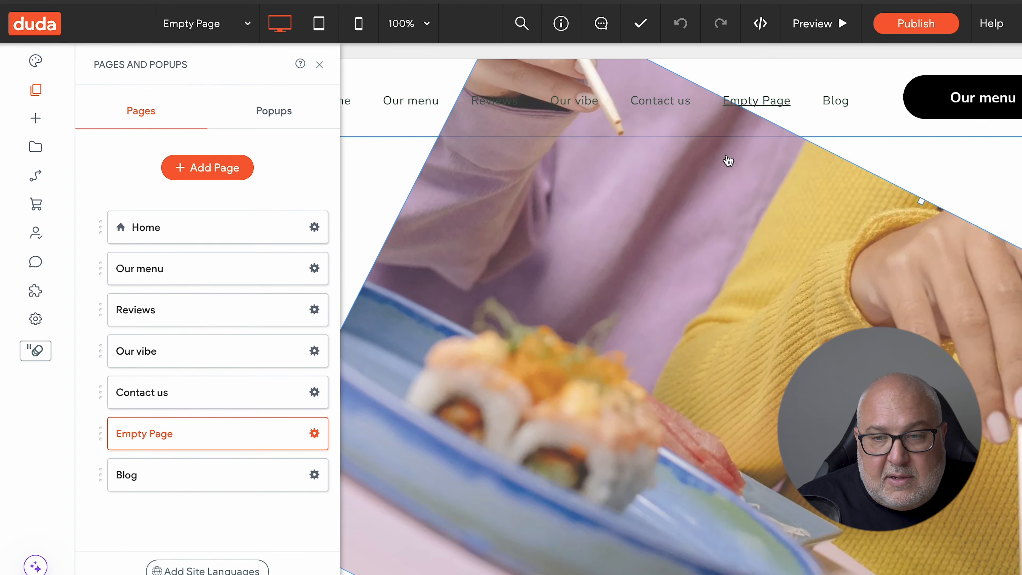
click(704, 108)
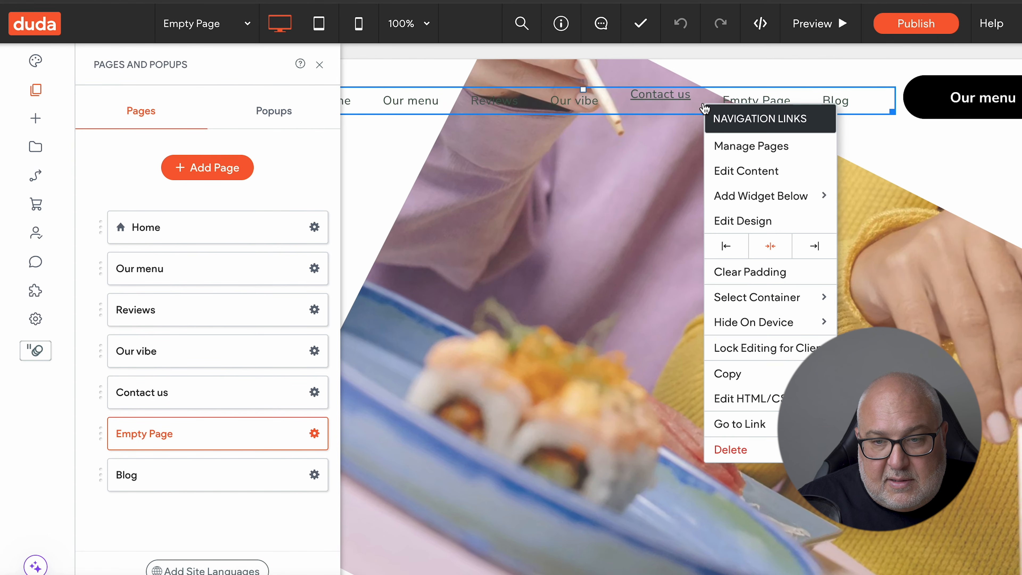
mouse_move(732, 193)
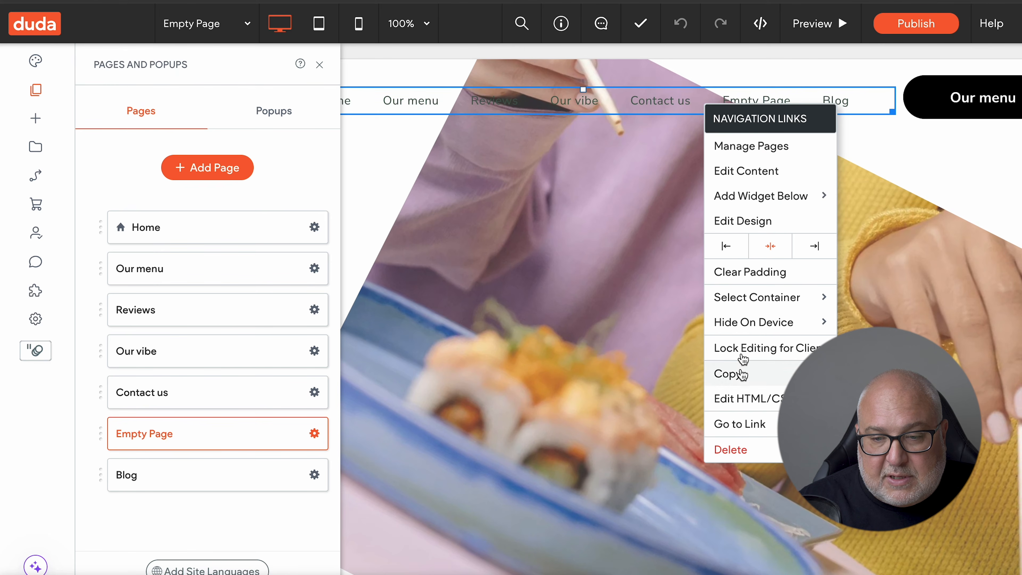
click(296, 161)
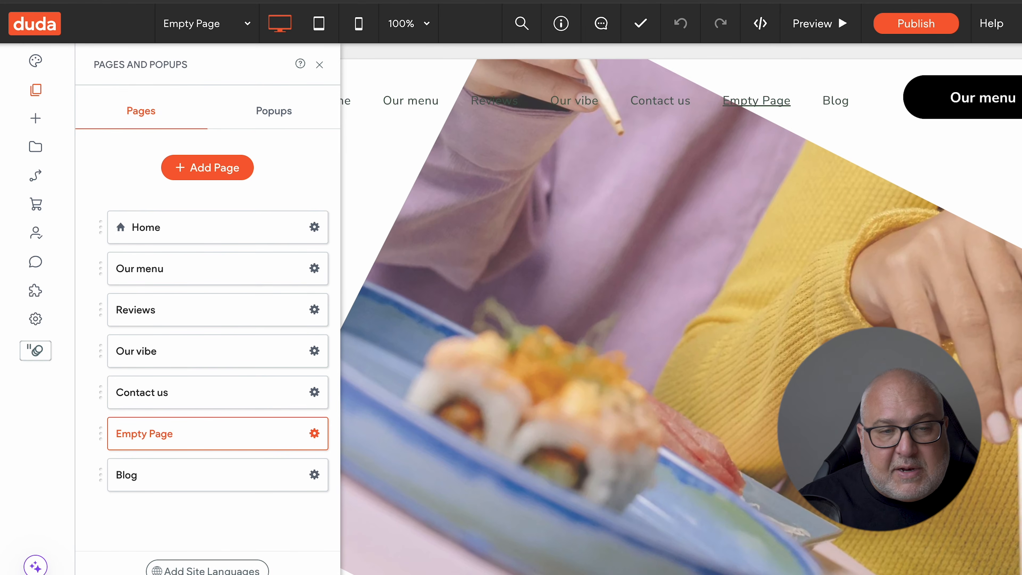
Create a popup from the Newsletter Registration template, keeping Newsletter Registration as its name
click(283, 115)
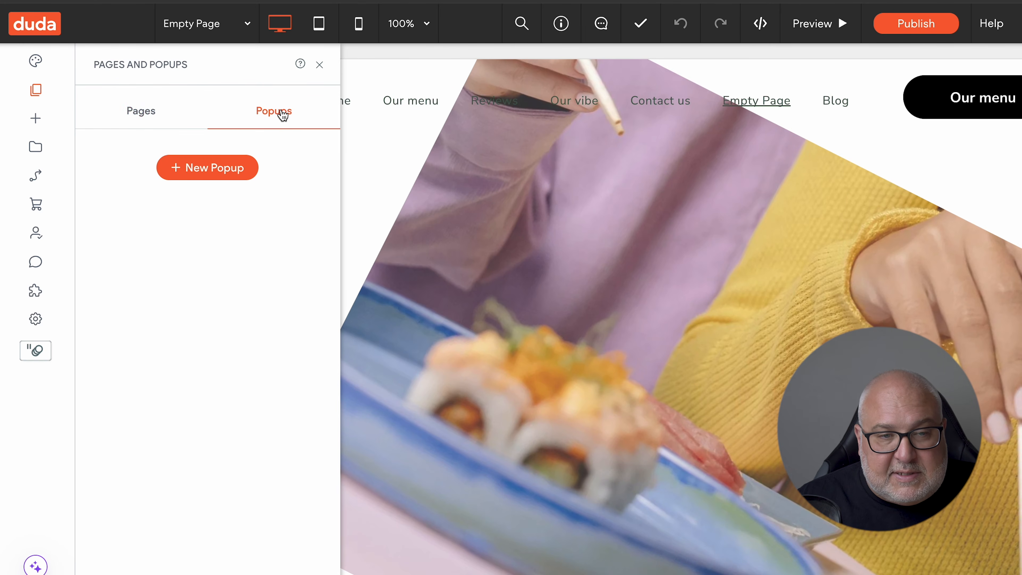
click(220, 170)
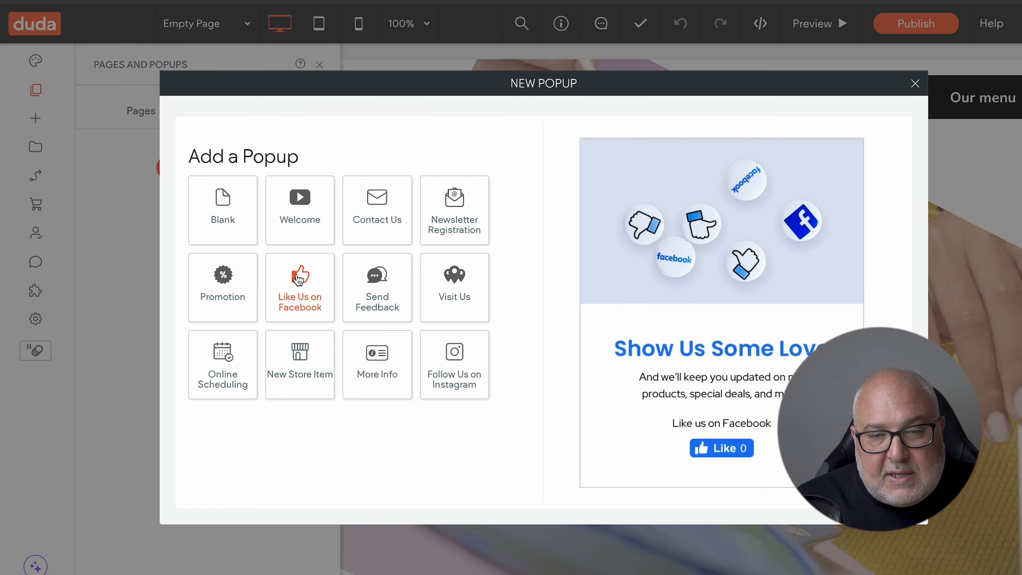
click(437, 226)
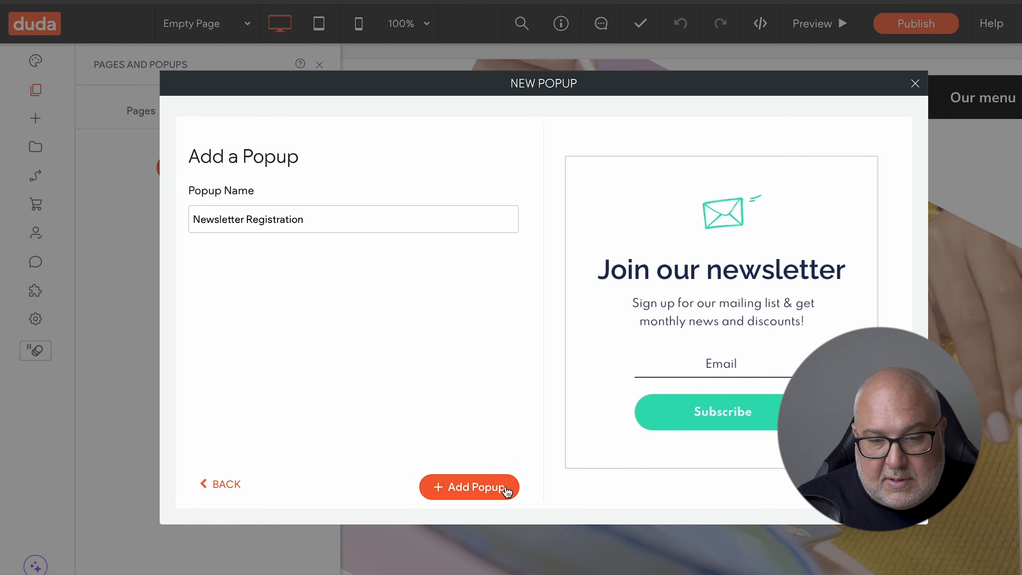
click(469, 486)
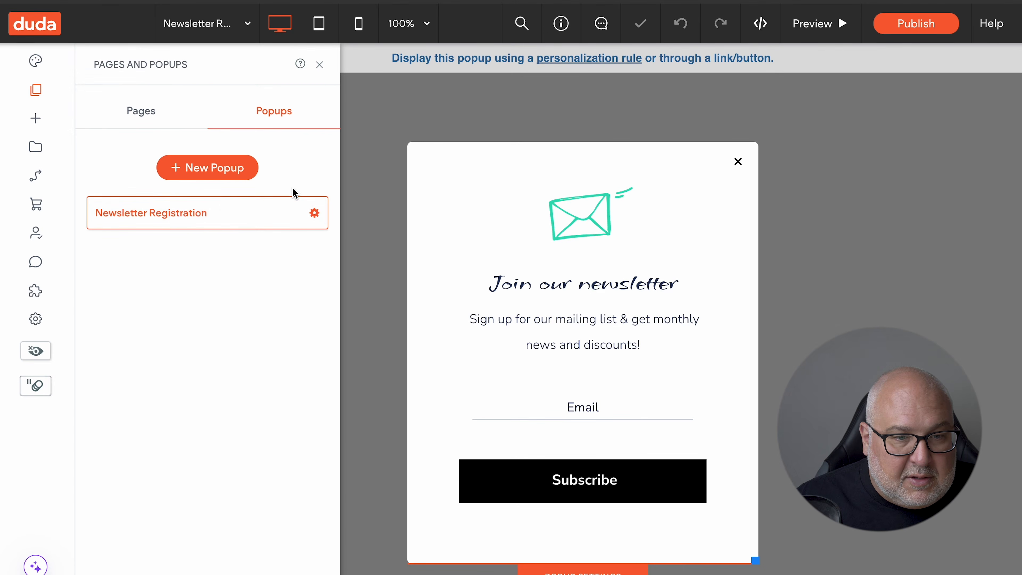
Examine the newsletter popup's management options and its design settings for size, background, animation, overlay and spacing
click(317, 216)
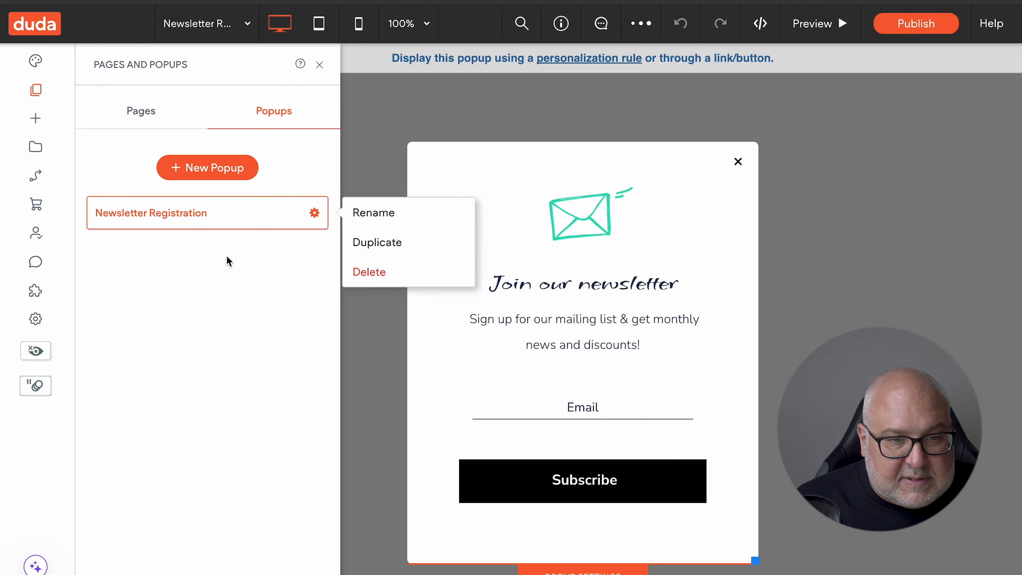
click(208, 224)
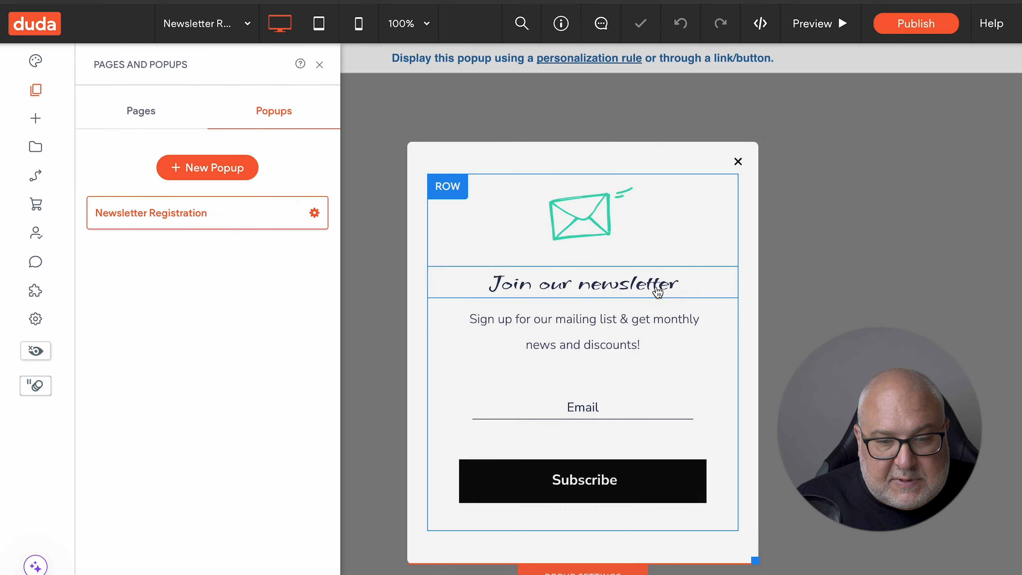
scroll(649, 309, down, 1)
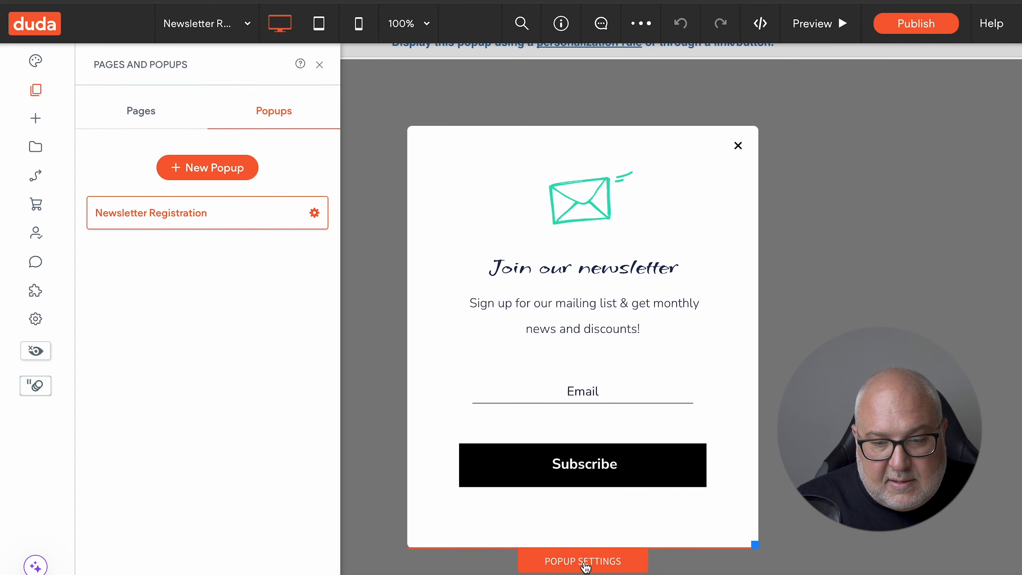
click(582, 561)
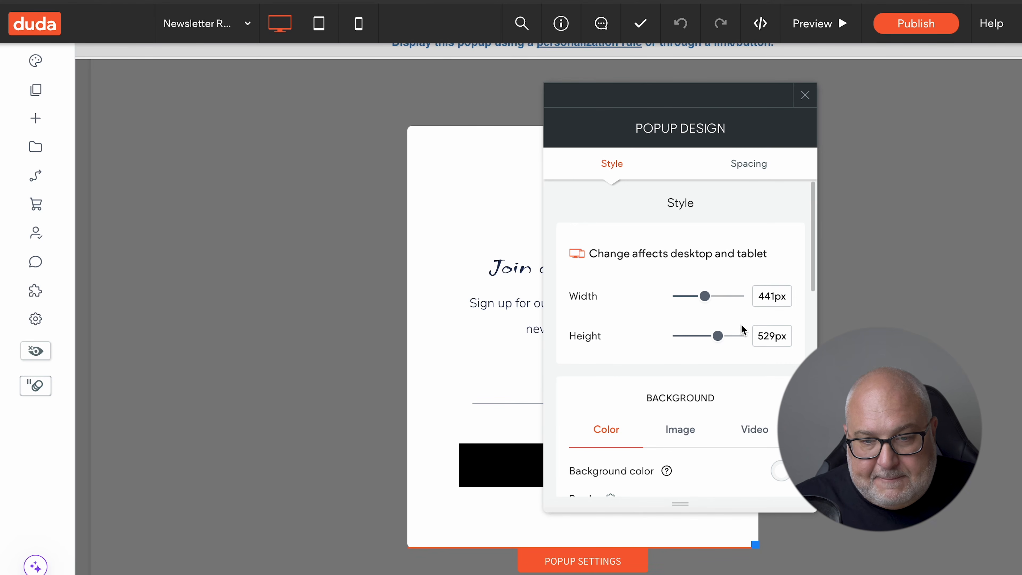
scroll(720, 304, down, 3)
scroll(722, 306, down, 4)
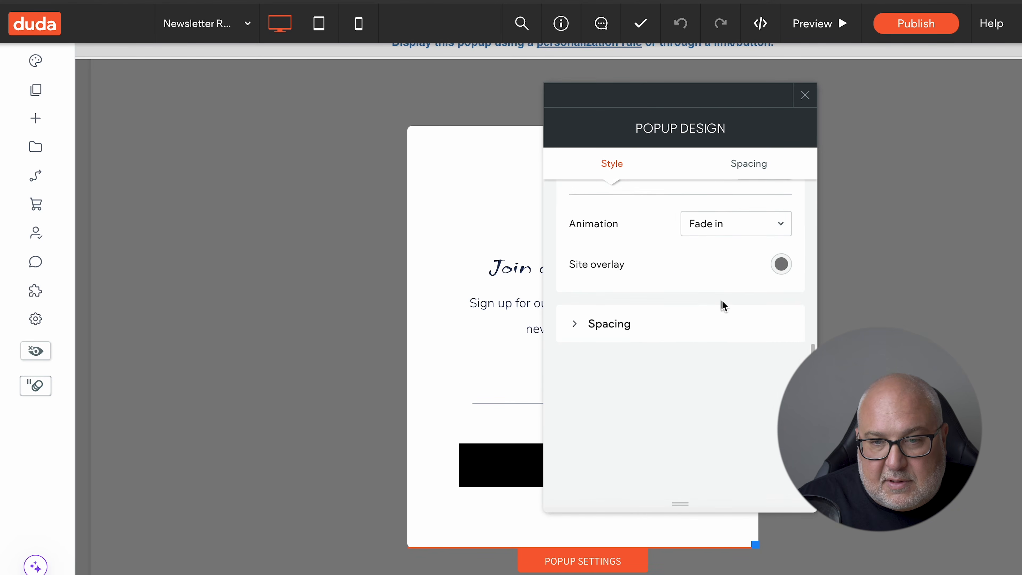
scroll(724, 282, up, 7)
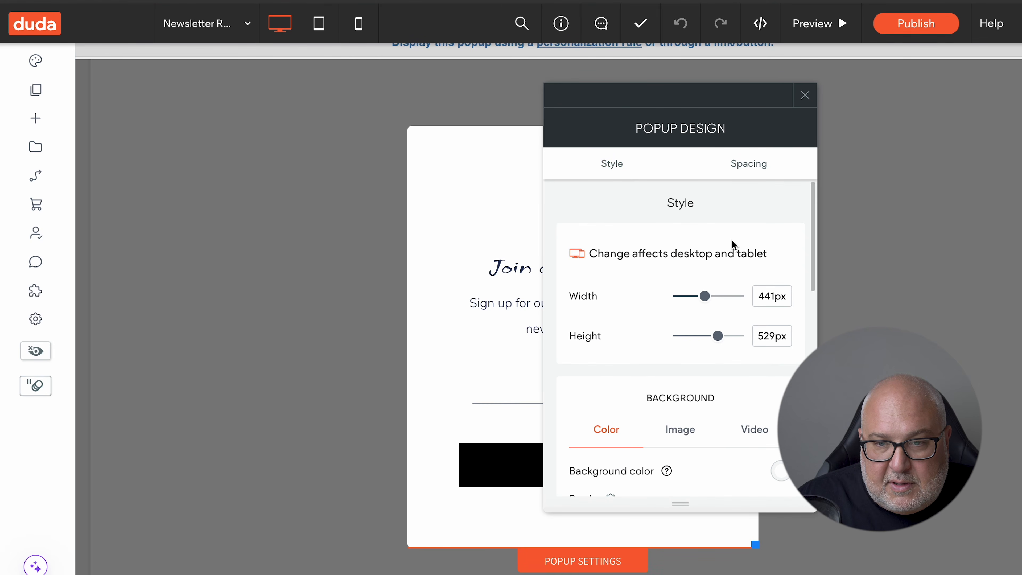
click(804, 96)
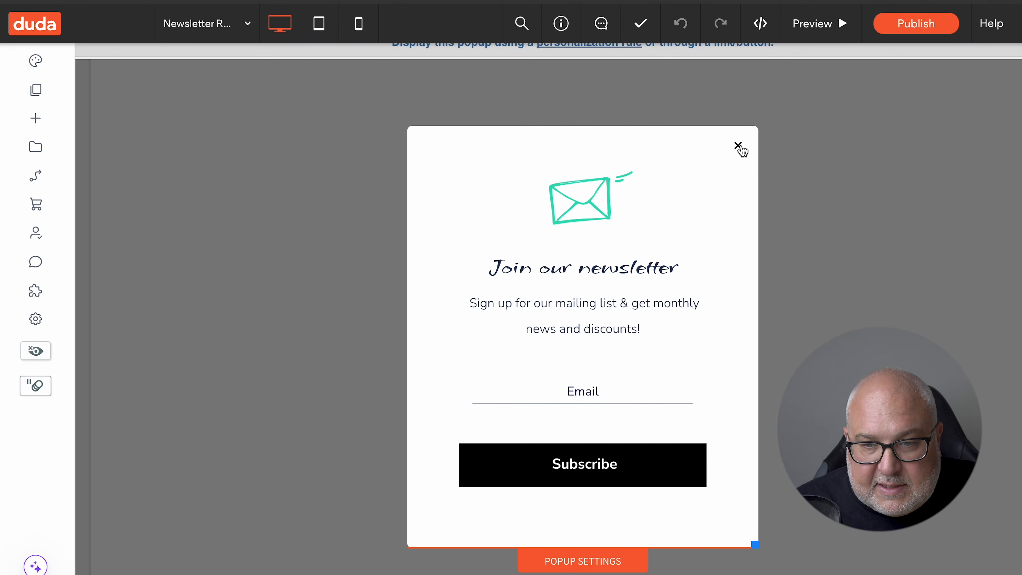
Delete the Newsletter Registration popup and return to the list of pages
scroll(745, 148, up, 1)
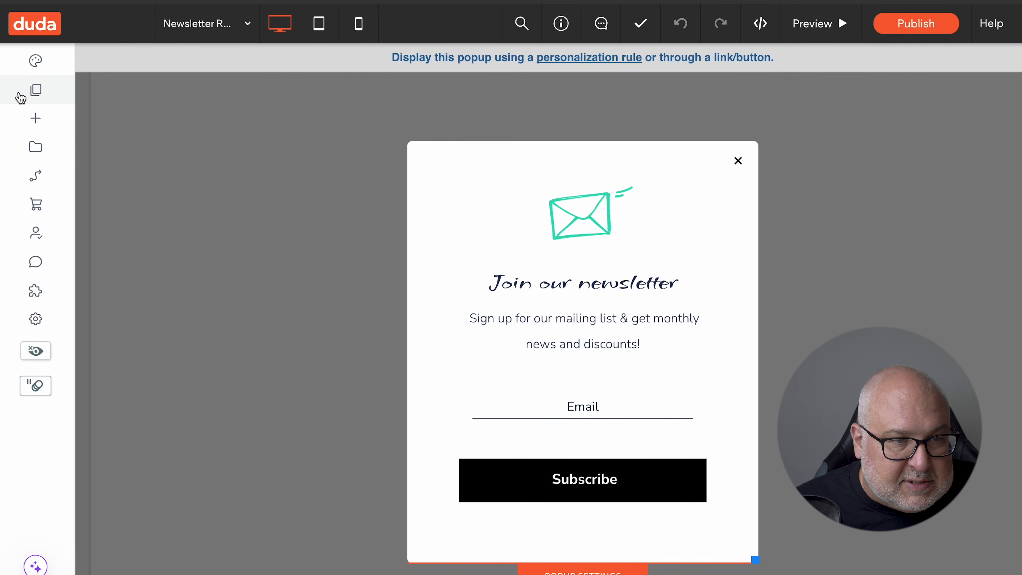
click(36, 92)
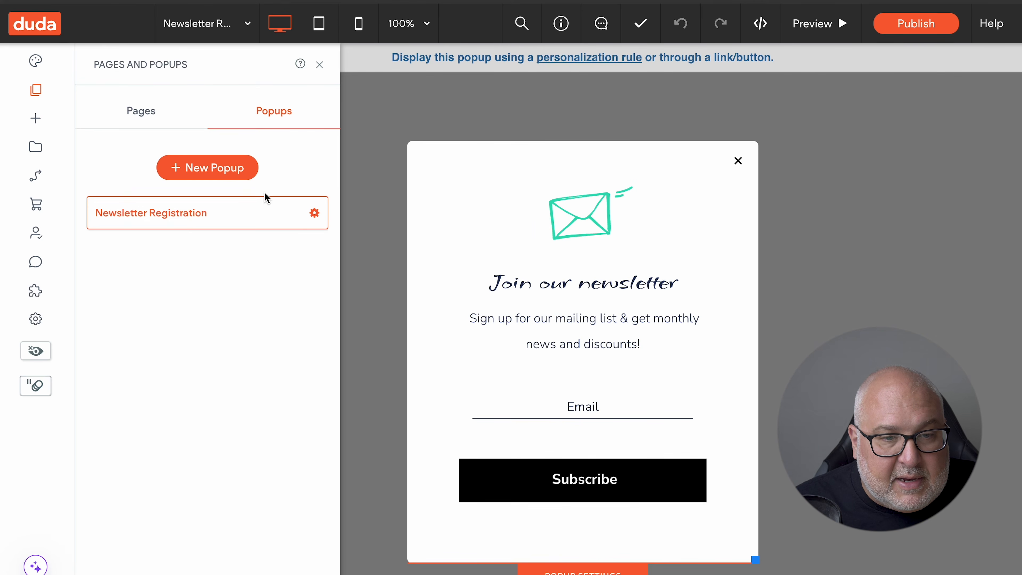
click(315, 214)
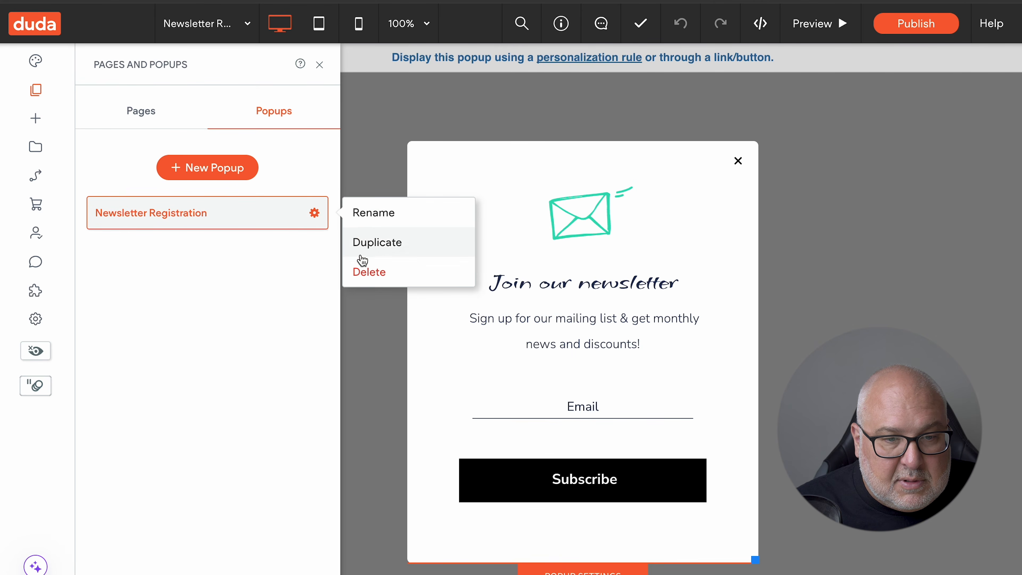
click(366, 273)
click(577, 344)
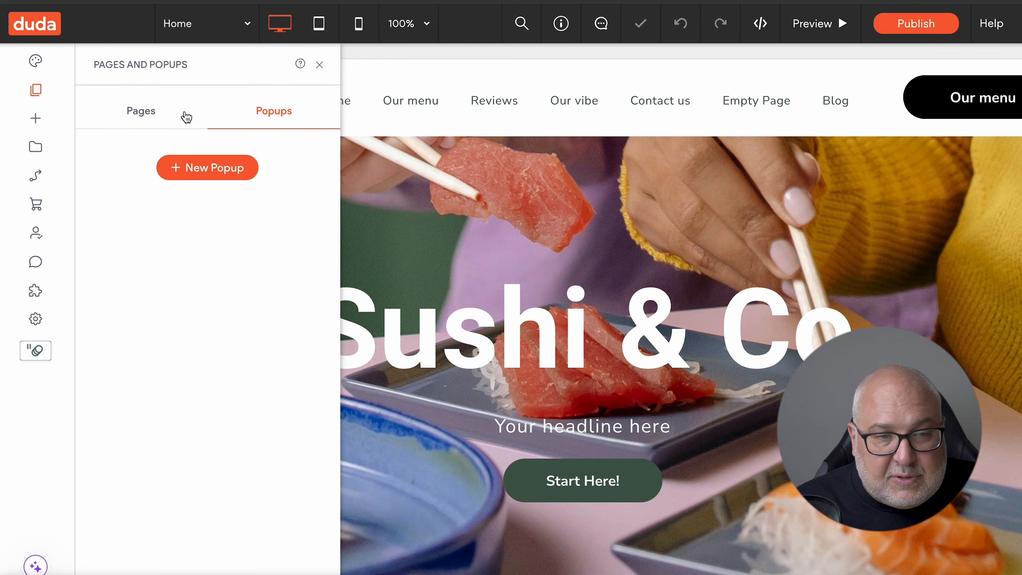
click(143, 117)
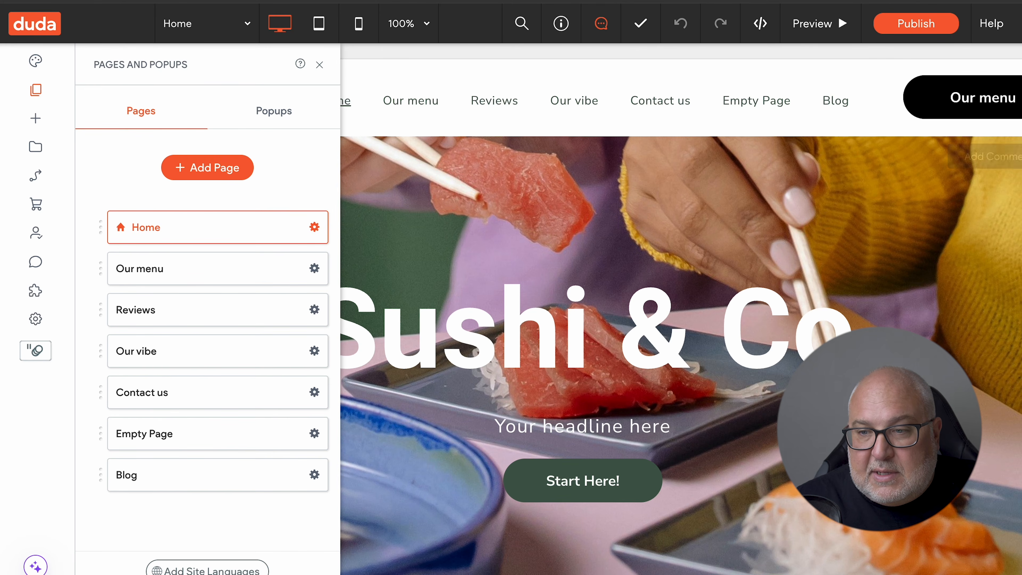
Add the internal comment "I don't like this picture" on the Home page's hero image, and resolve it
click(601, 24)
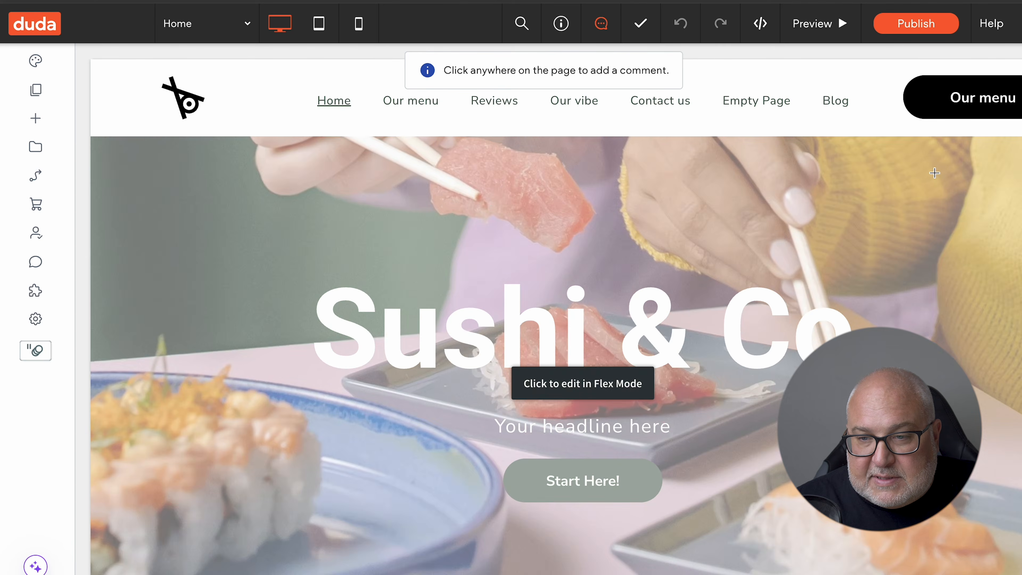
click(897, 170)
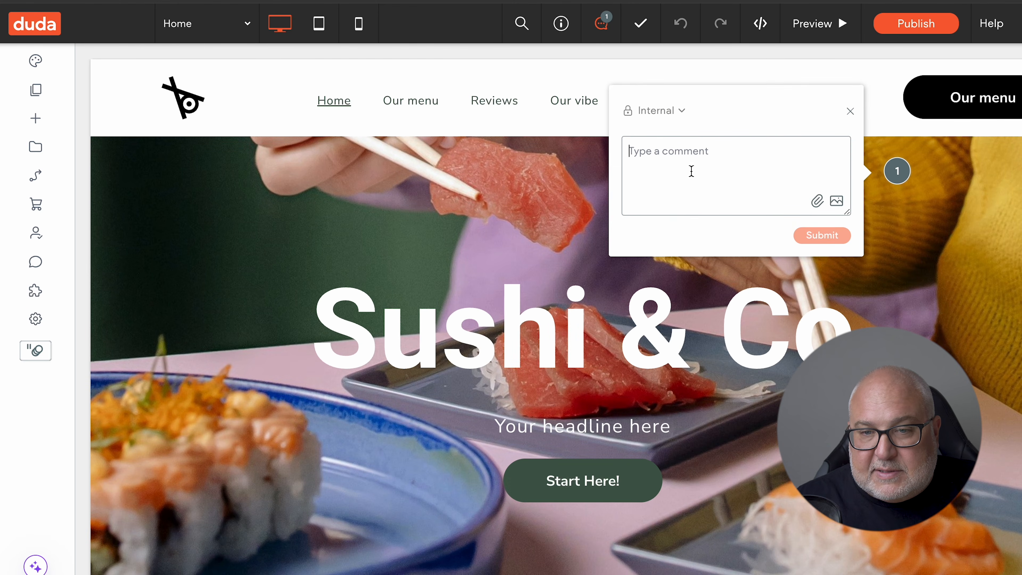
text(I don't like this pic)
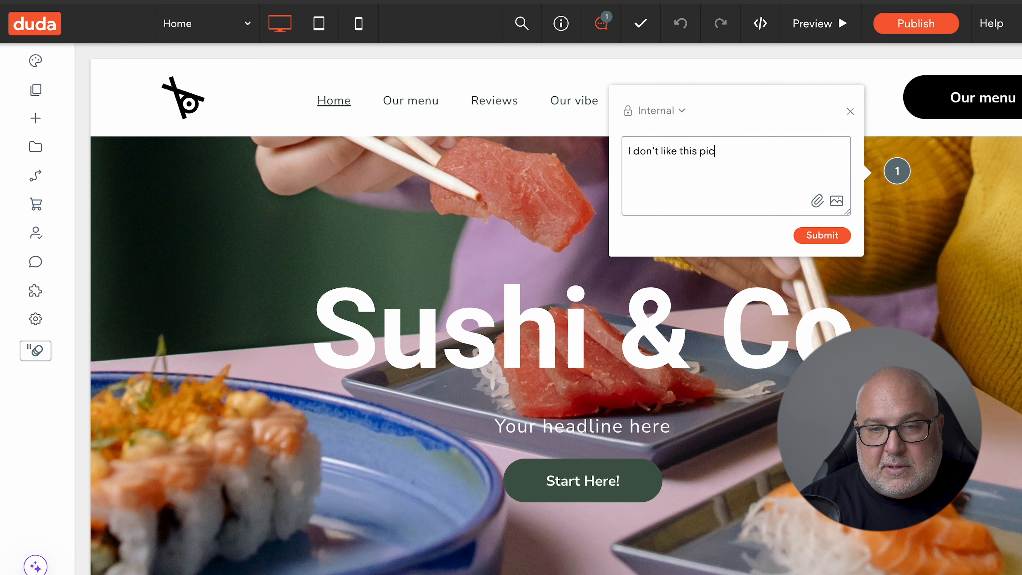
text(ture)
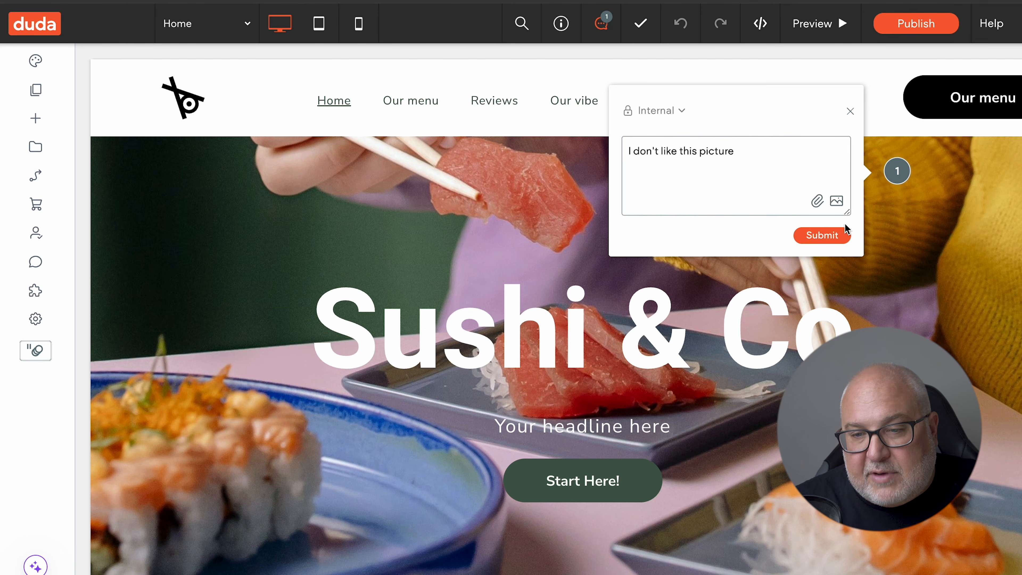
click(823, 235)
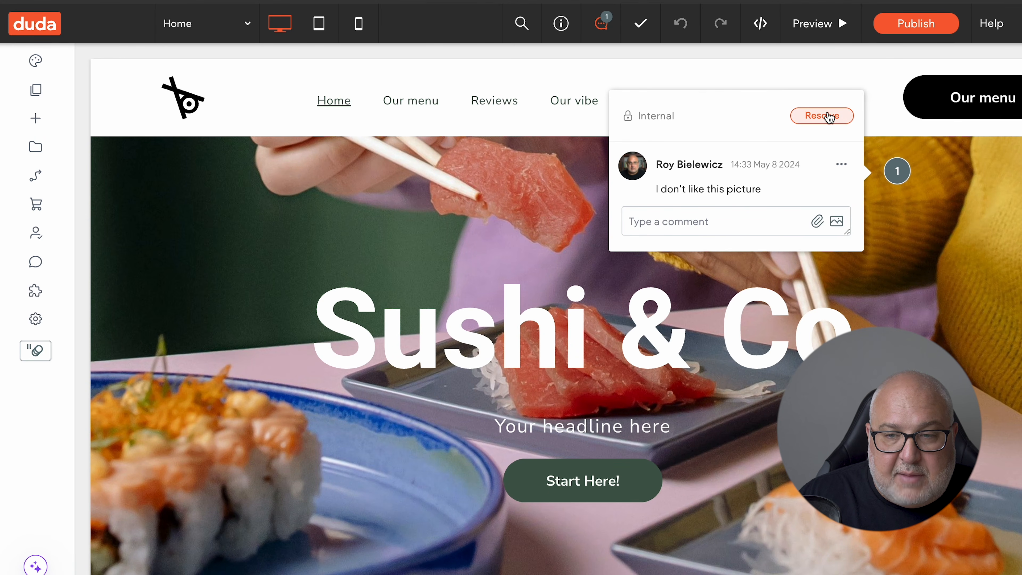
click(830, 117)
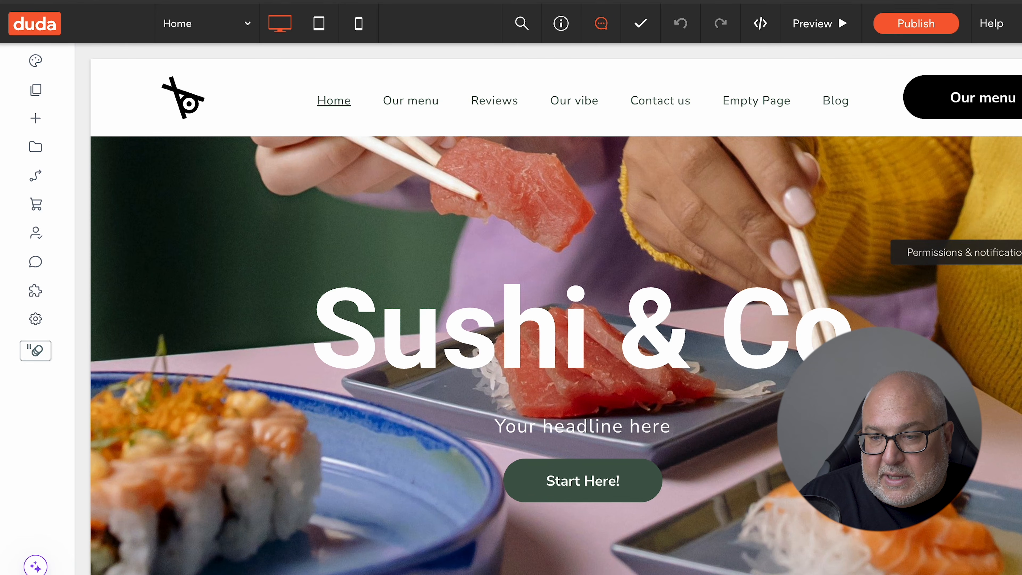
Examine the site comments' permissions and notification settings for clients and team members, and close them
click(1021, 252)
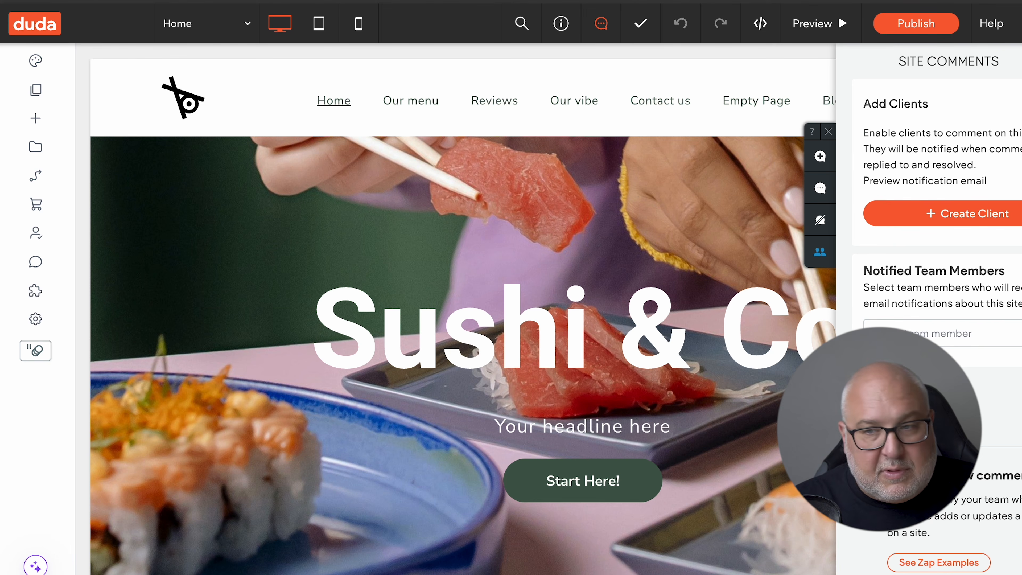
click(1021, 61)
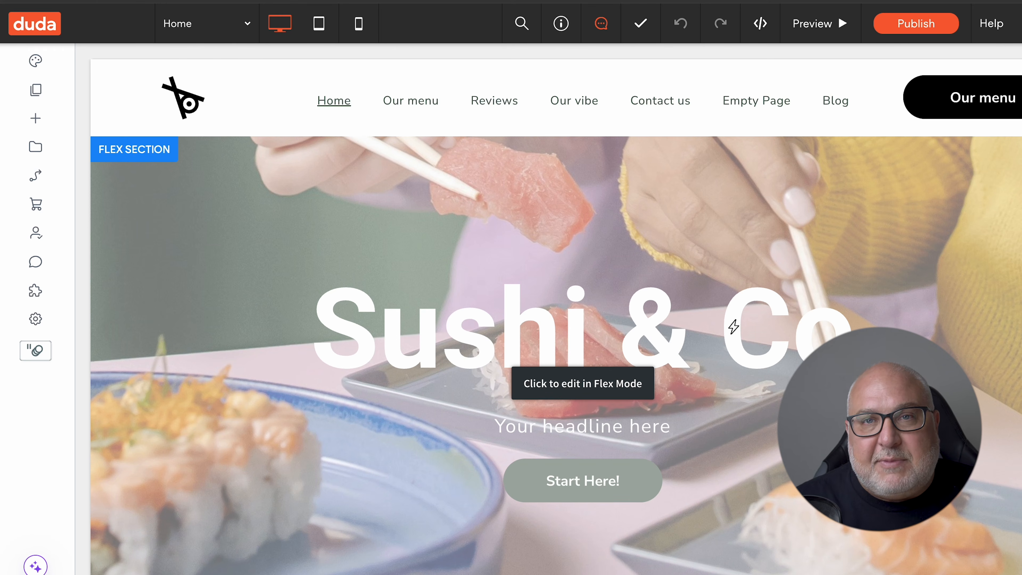
scroll(736, 322, down, 1)
scroll(737, 322, up, 1)
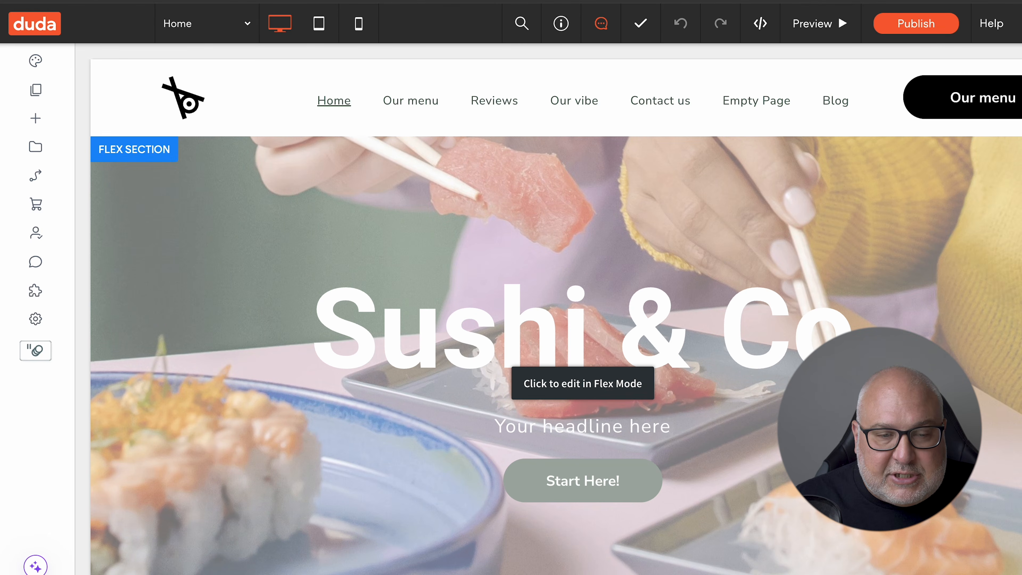
Open the Home page's hero section in Flex Mode, and switch to the Reviews page
click(596, 322)
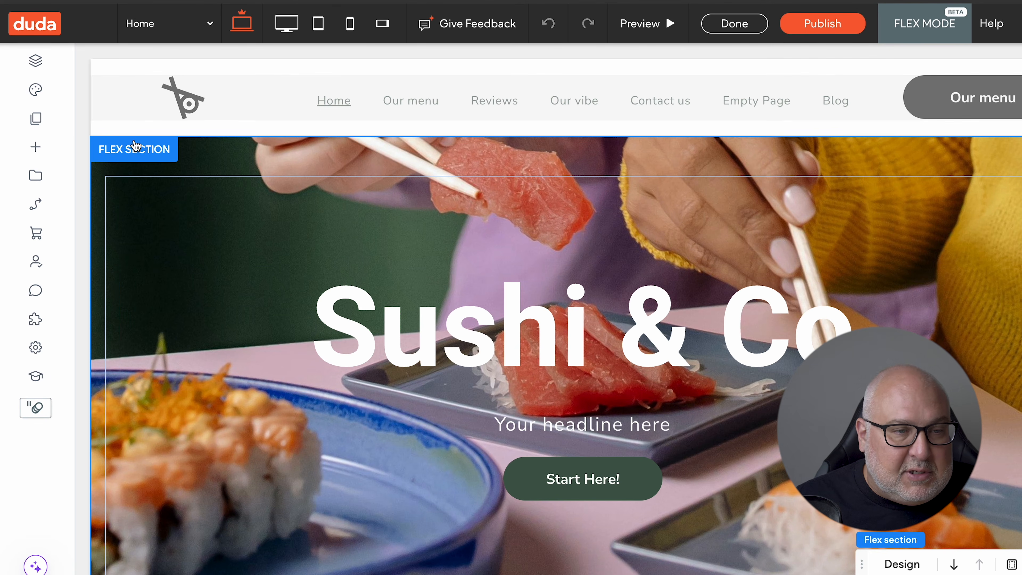
click(43, 124)
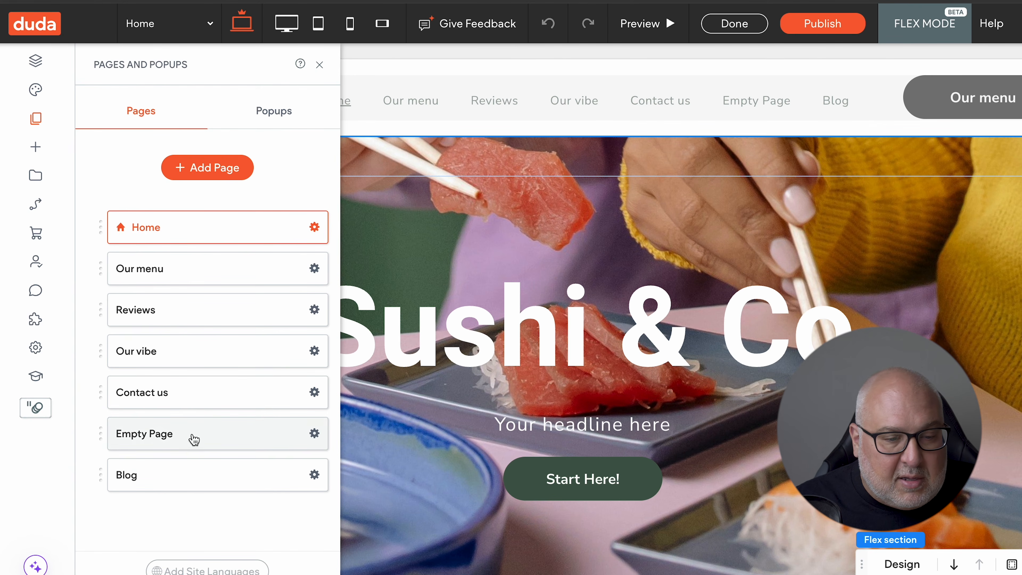
click(185, 312)
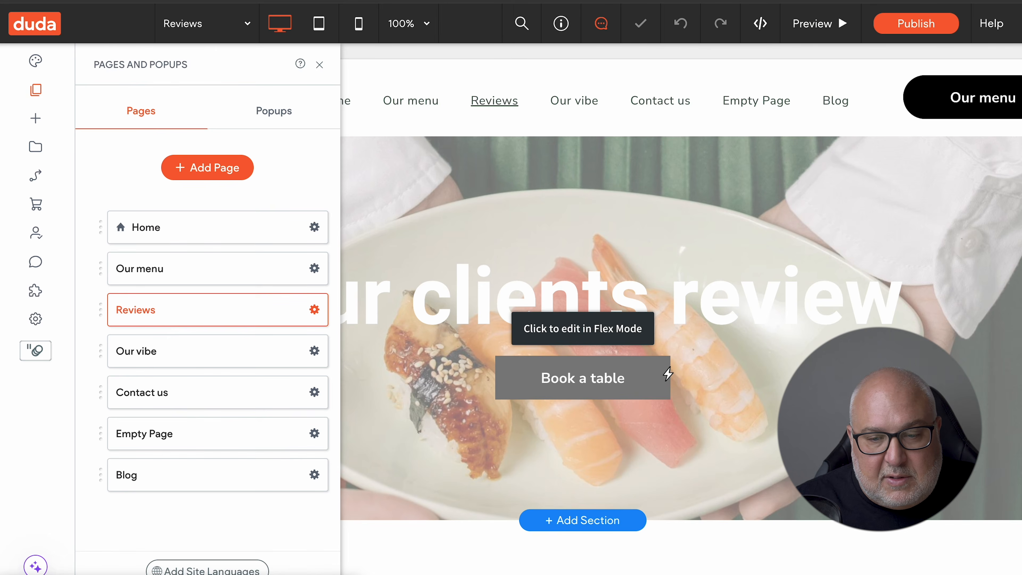
Replace the review text about the sushi chef and owner with "Change text." in Flex Mode
click(715, 372)
scroll(713, 369, down, 5)
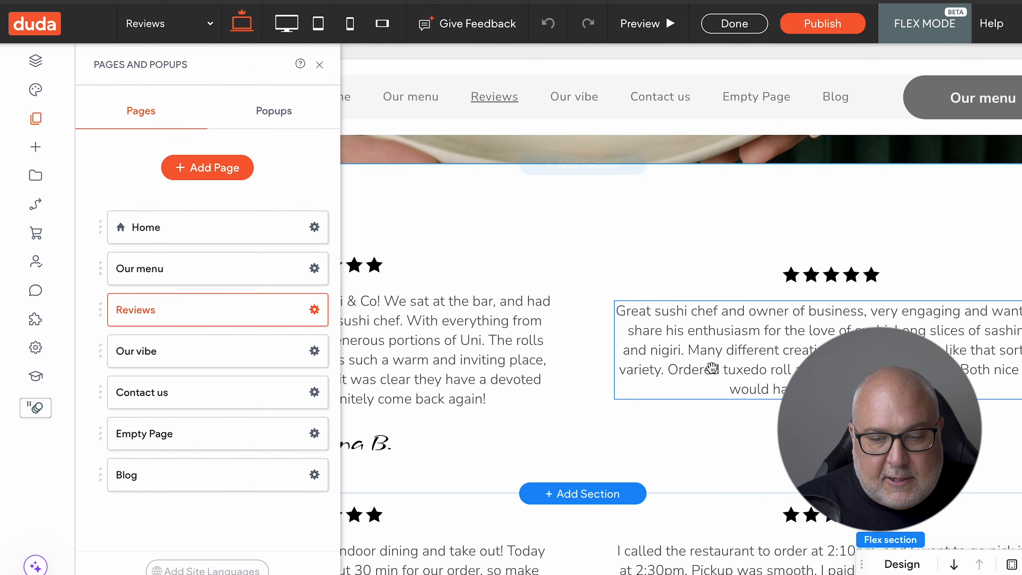
double_click(710, 327)
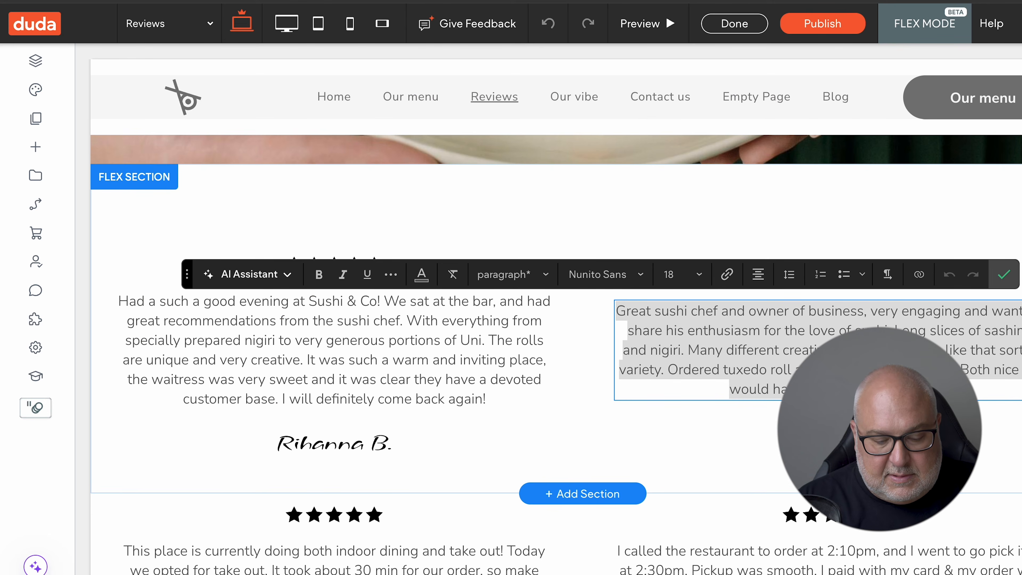
text(Change text.)
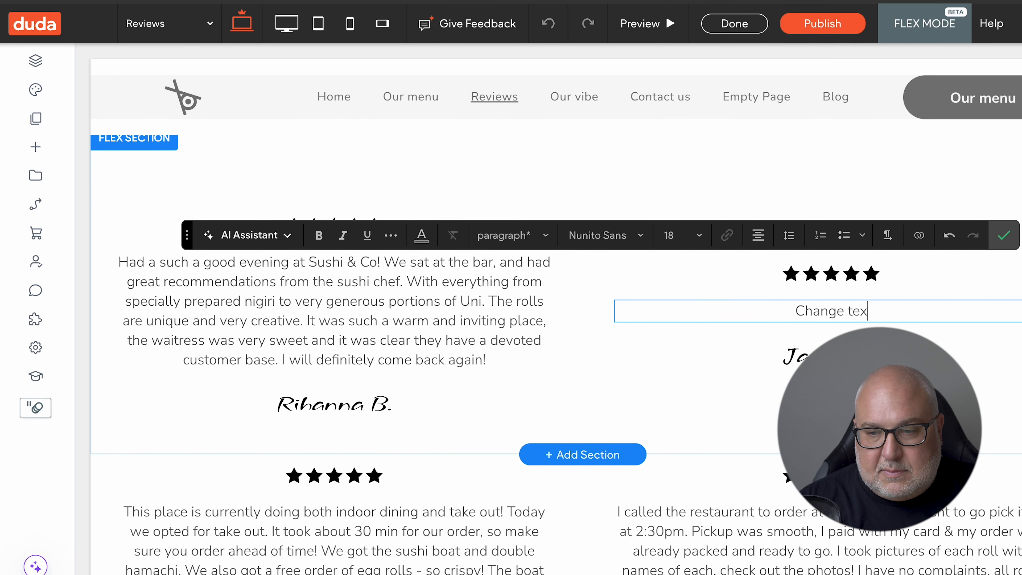